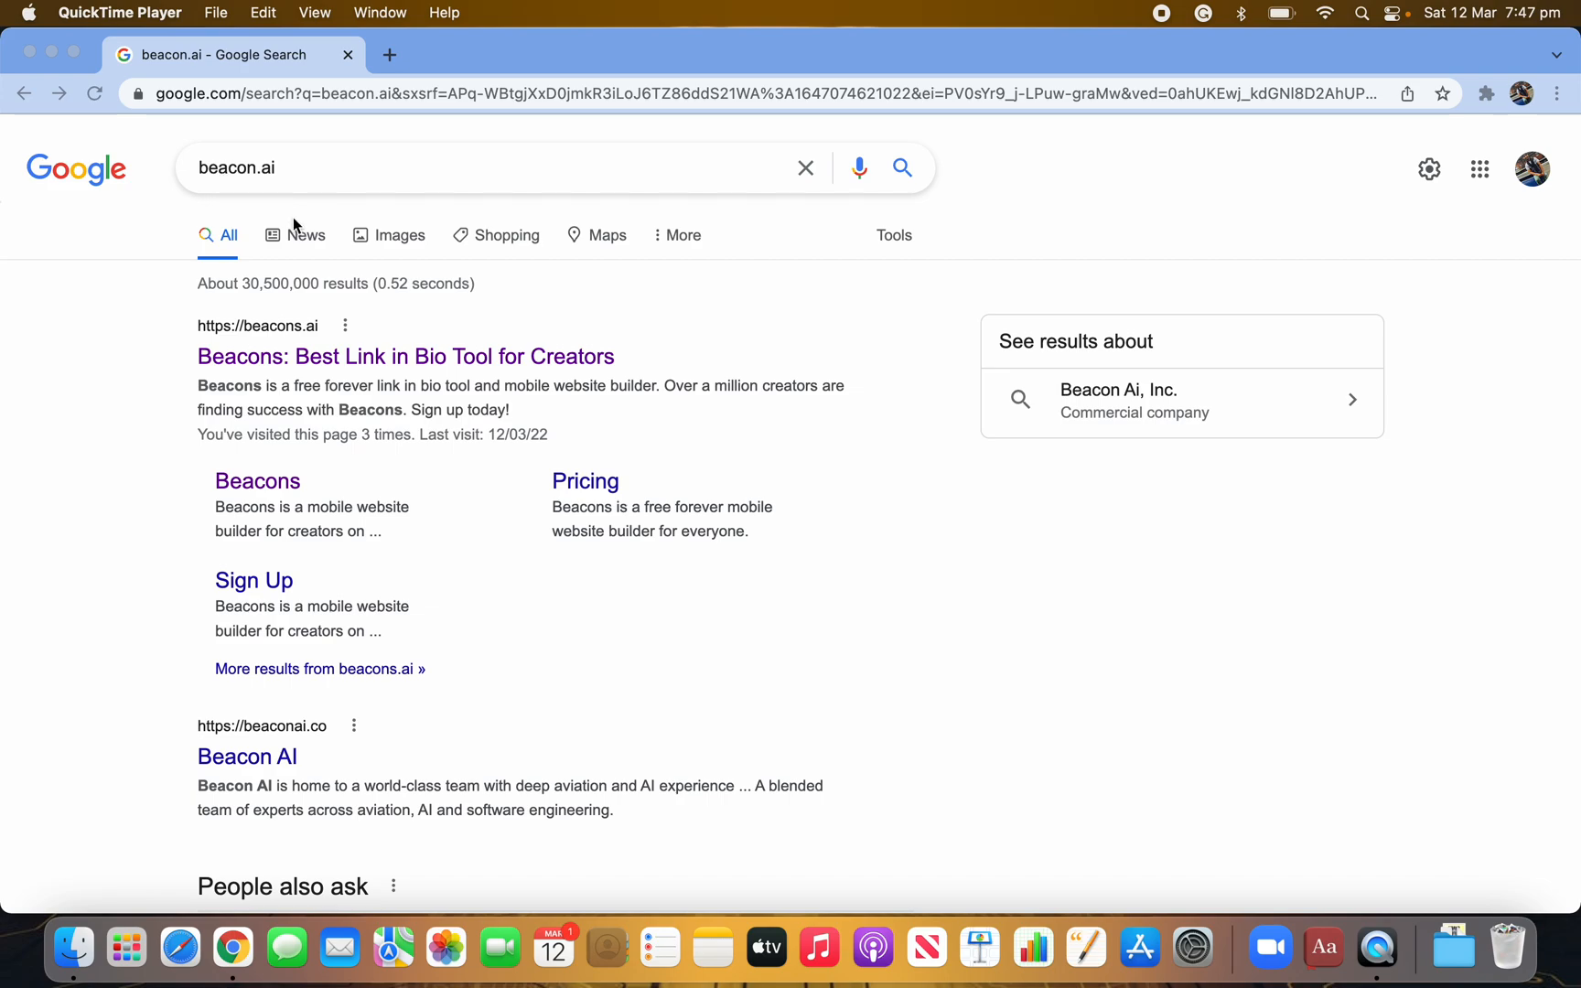
Step: Open the Beacons link in bio website from the search results and look over its landing page
{"action": "left_click", "coordinate": [142, 359]}
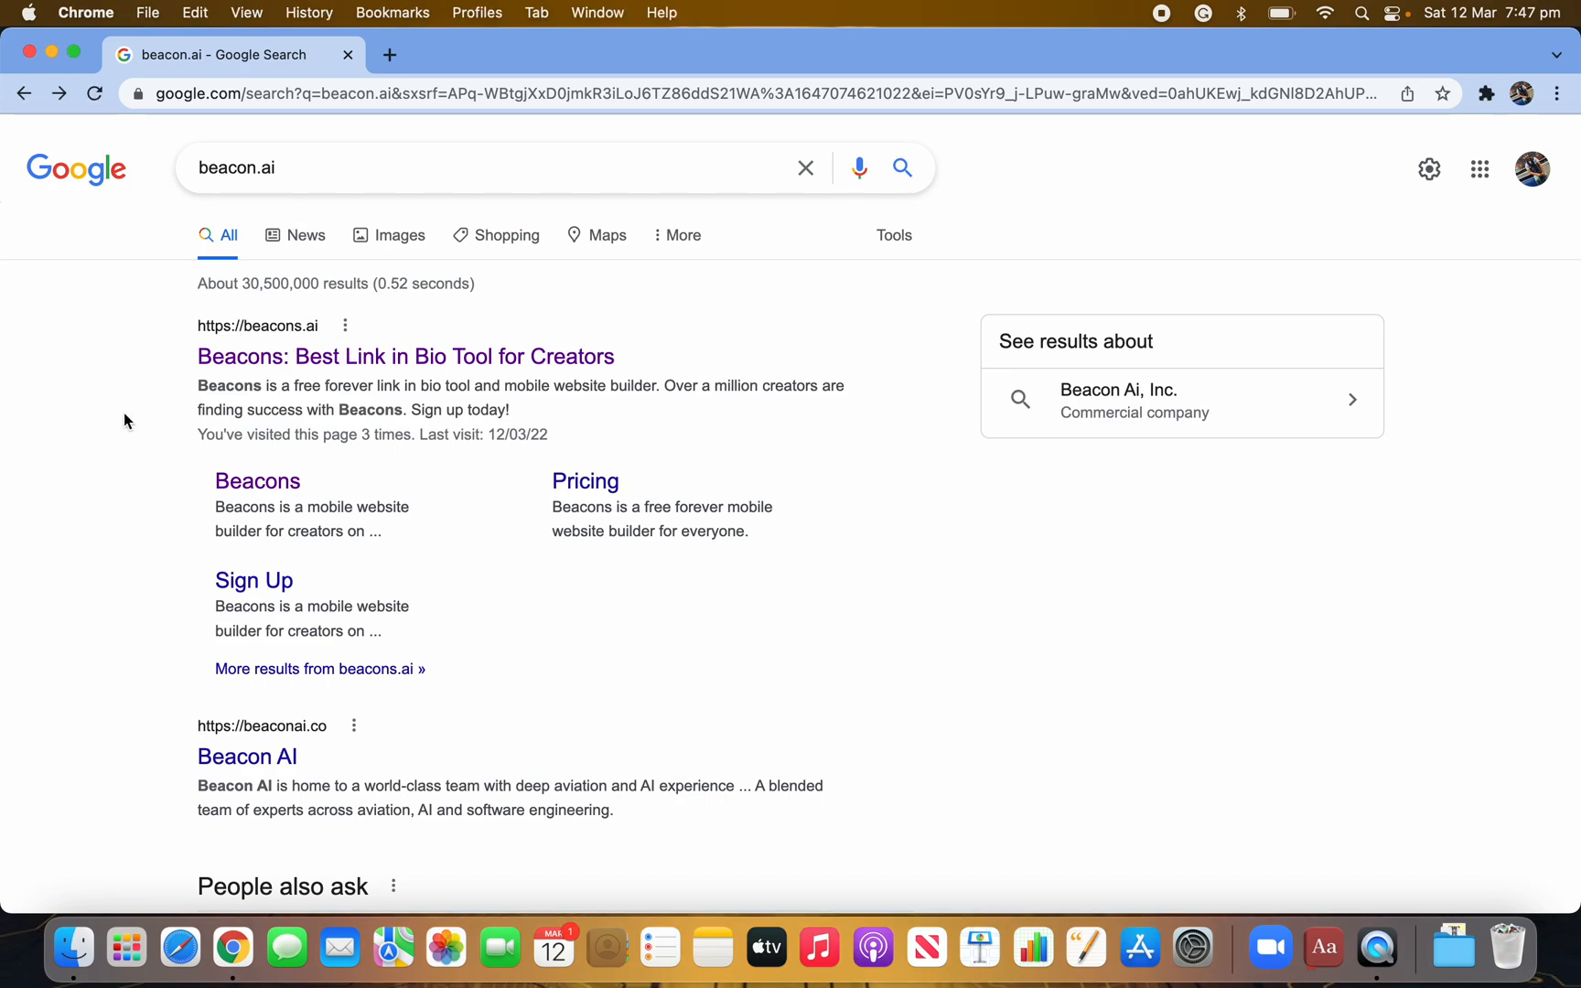
{"action": "left_click", "coordinate": [377, 363]}
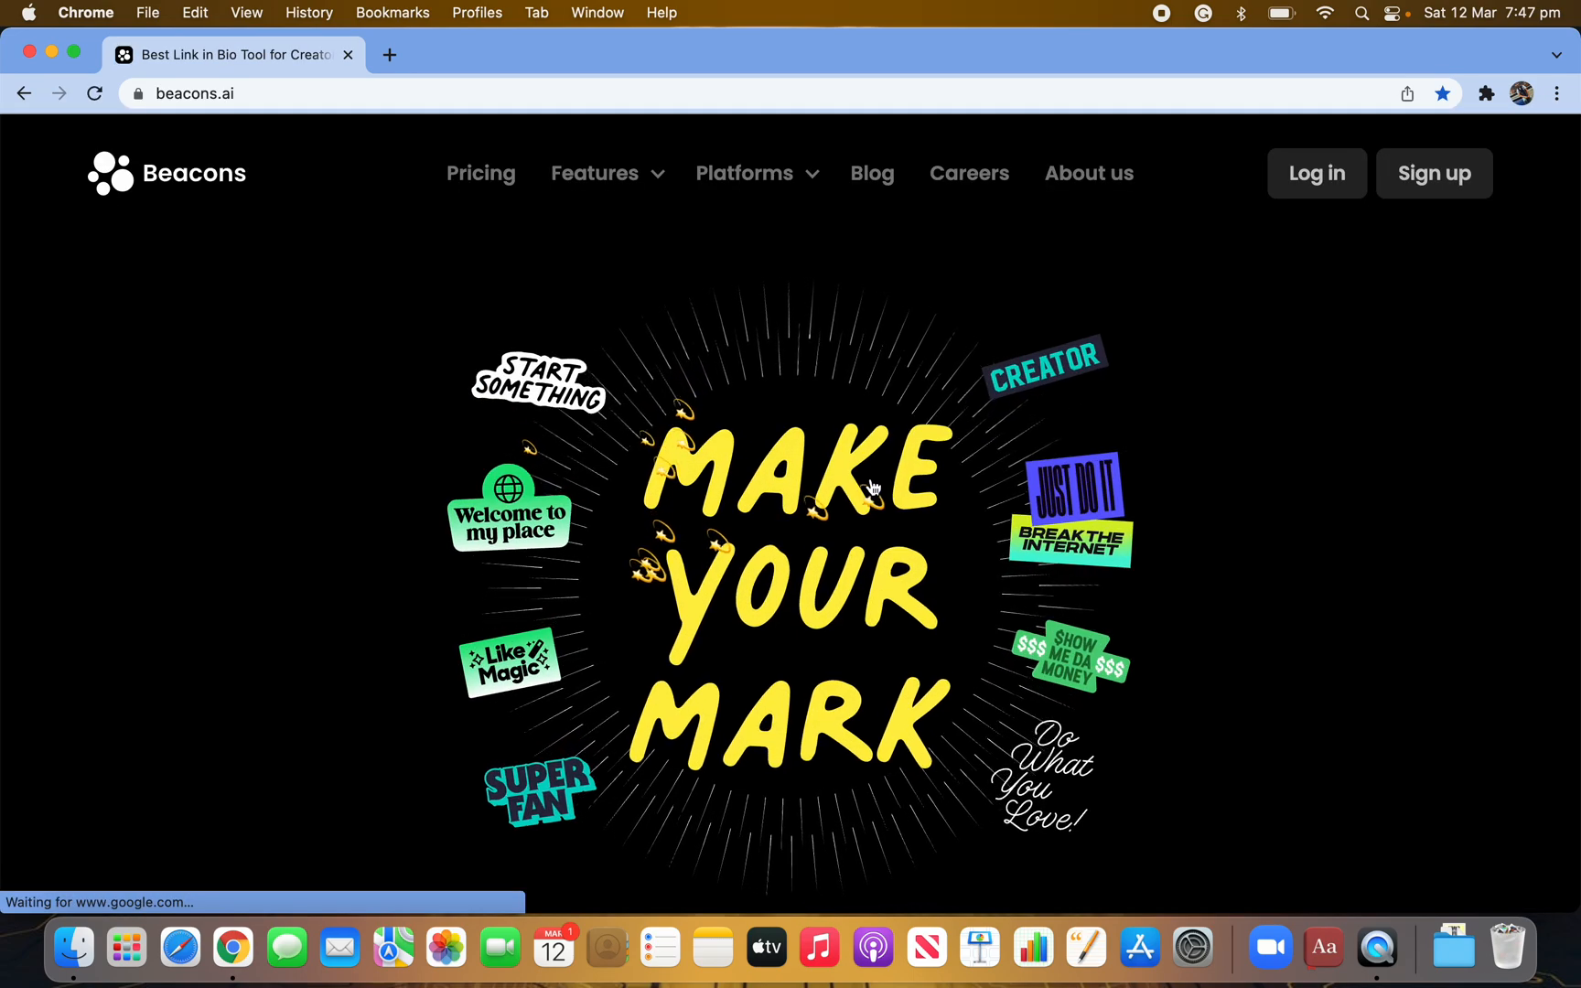
{"action": "scroll", "coordinate": [849, 649], "scroll_direction": "down", "scroll_amount": 5}
{"action": "scroll", "coordinate": [850, 649], "scroll_direction": "down", "scroll_amount": 15}
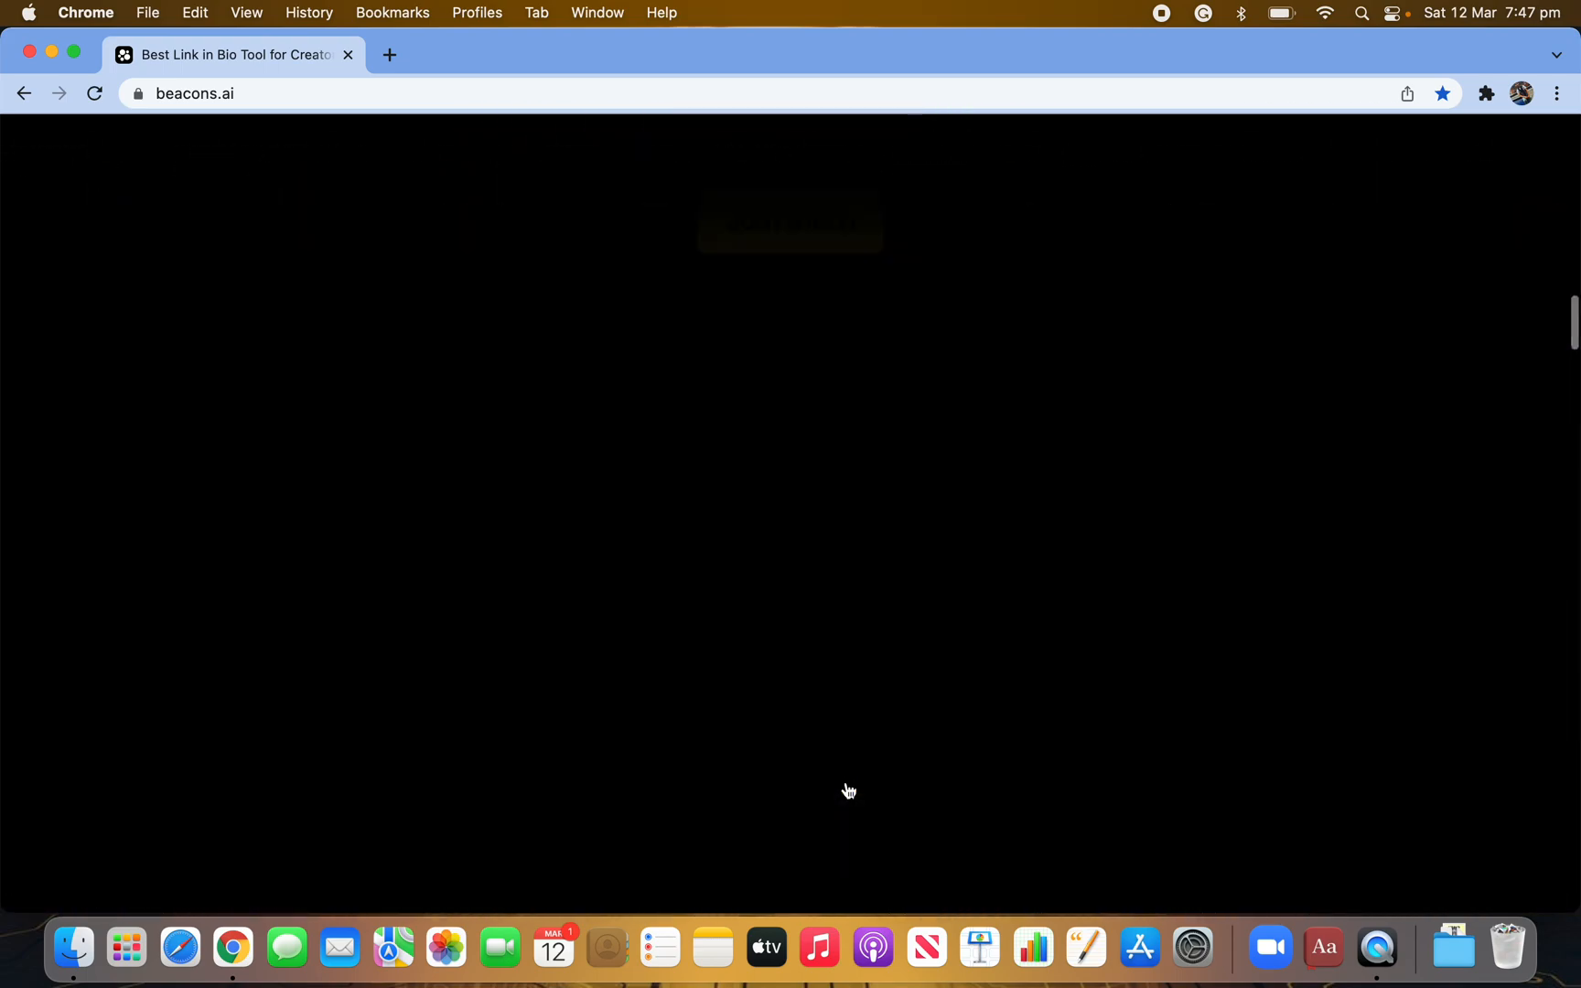
{"action": "scroll", "coordinate": [849, 790], "scroll_direction": "up", "scroll_amount": 20}
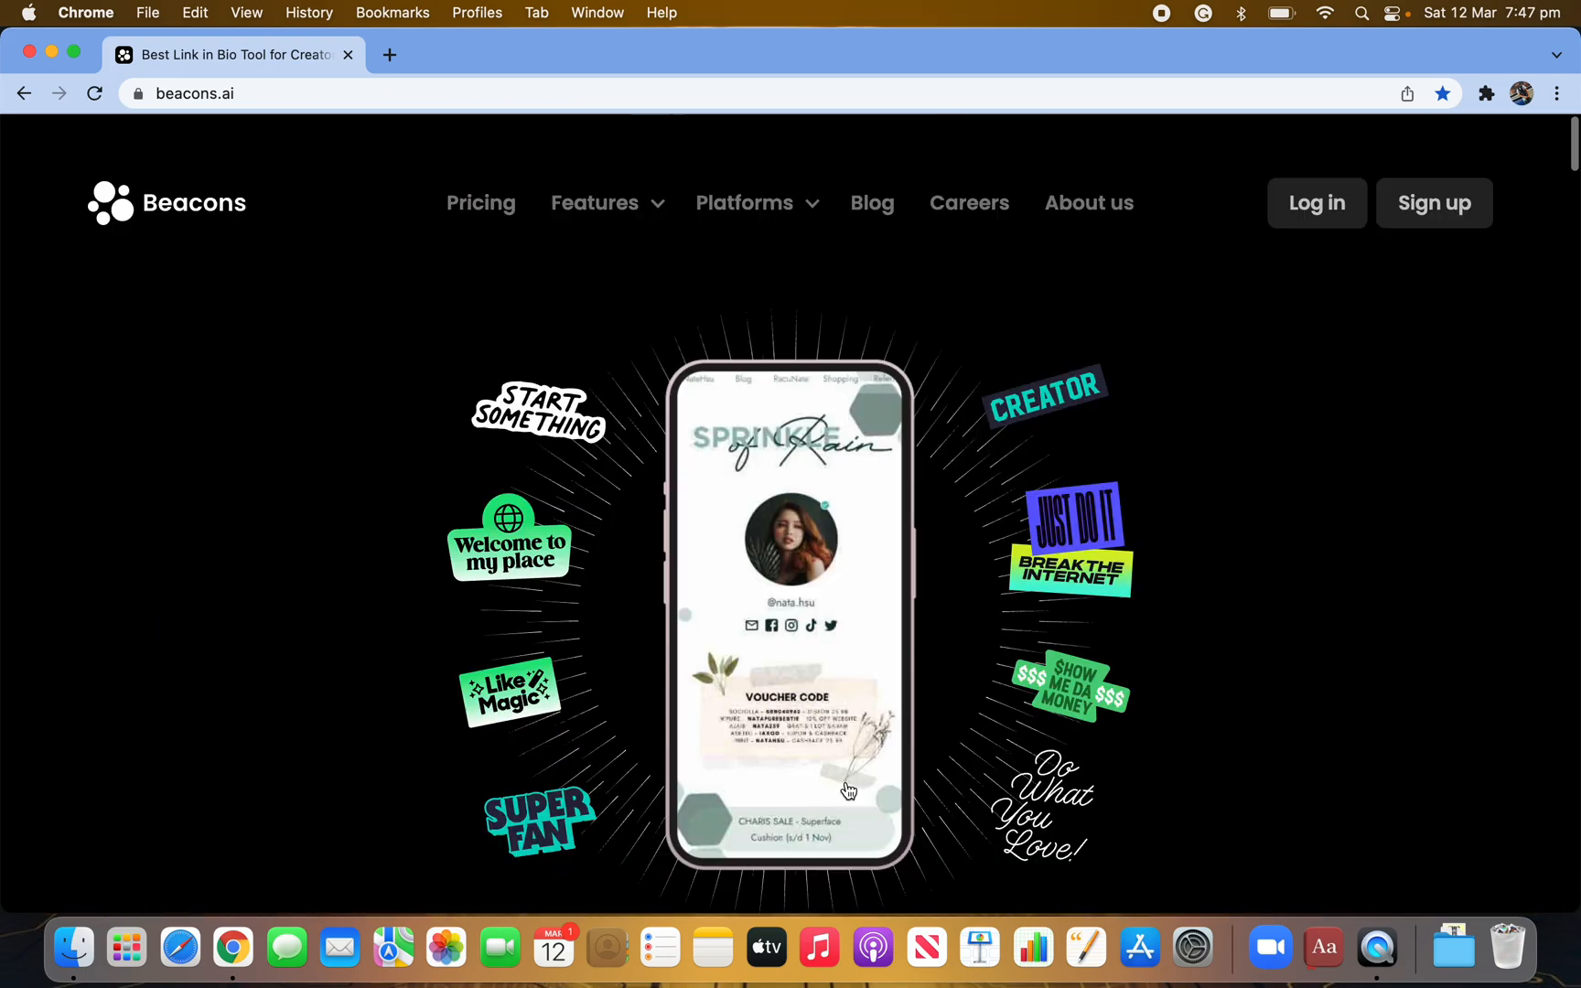
{"action": "scroll", "coordinate": [971, 459], "scroll_direction": "down", "scroll_amount": 1}
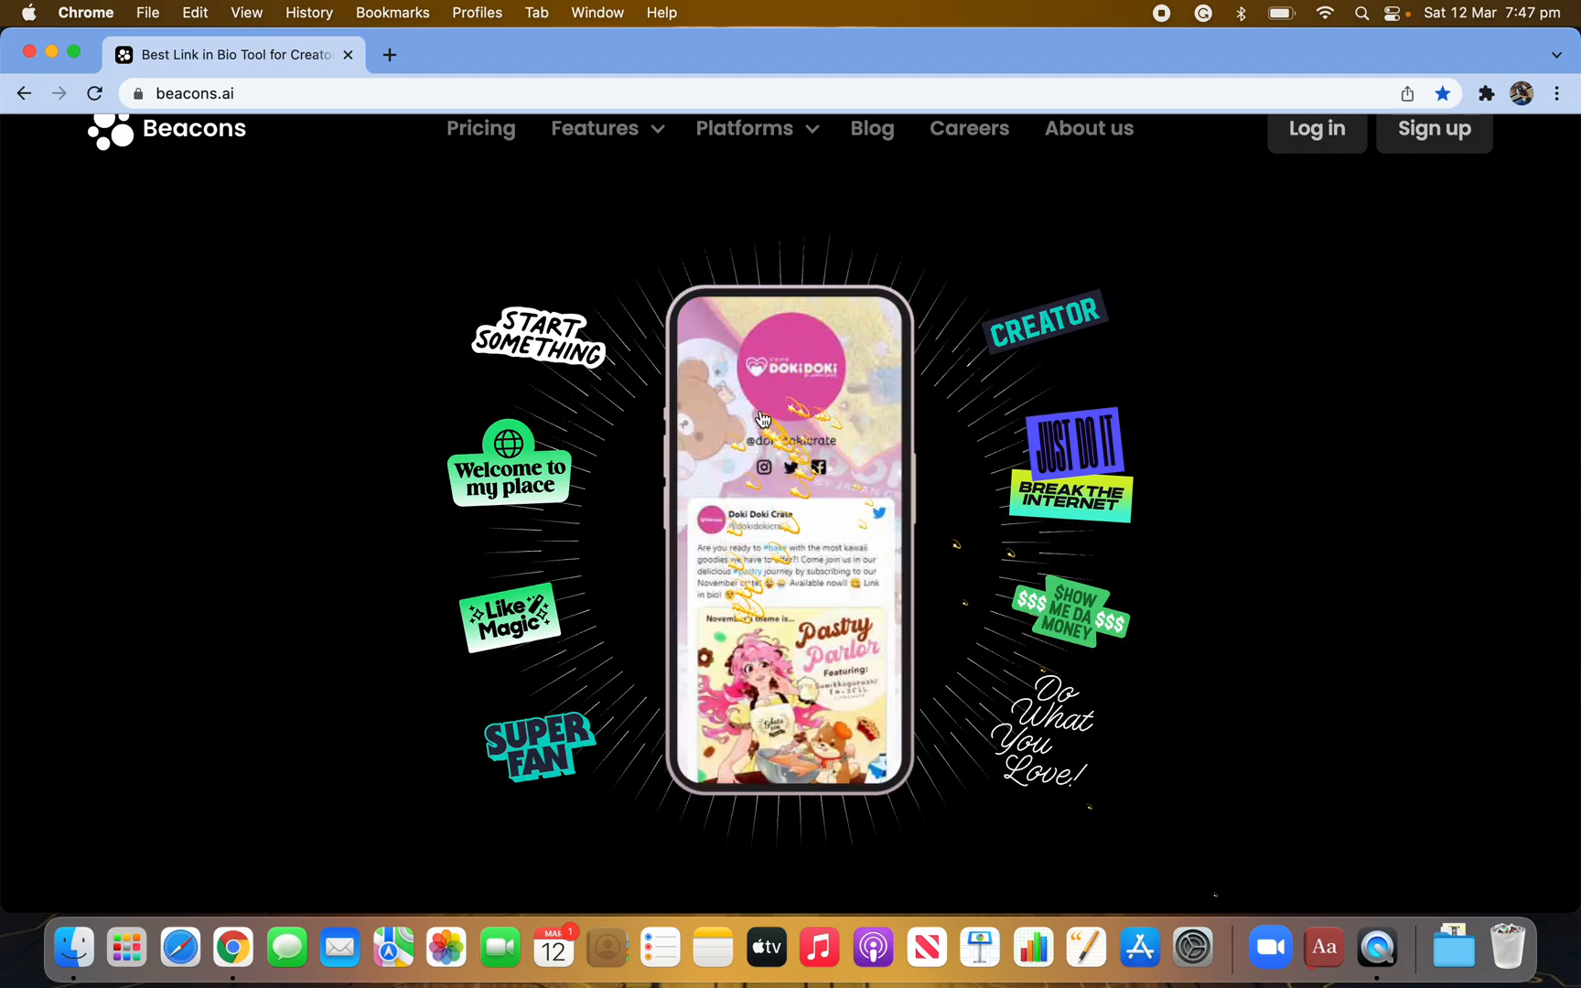
{"action": "scroll", "coordinate": [803, 340], "scroll_direction": "down", "scroll_amount": 1}
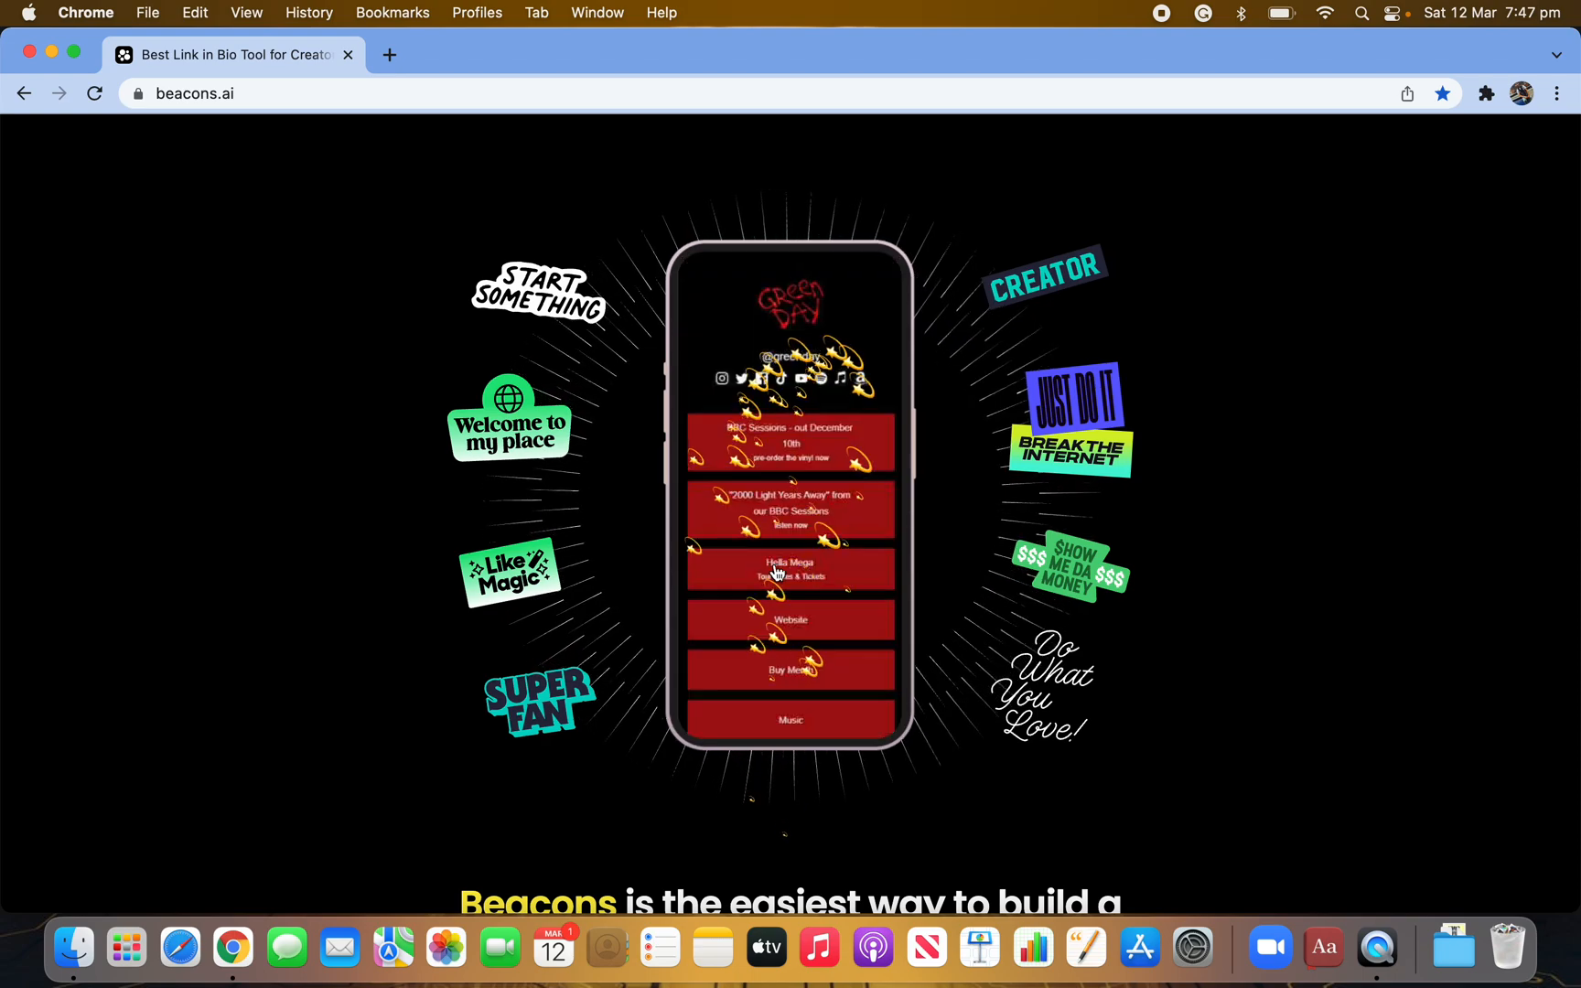
{"action": "scroll", "coordinate": [1006, 384], "scroll_direction": "up", "scroll_amount": 2}
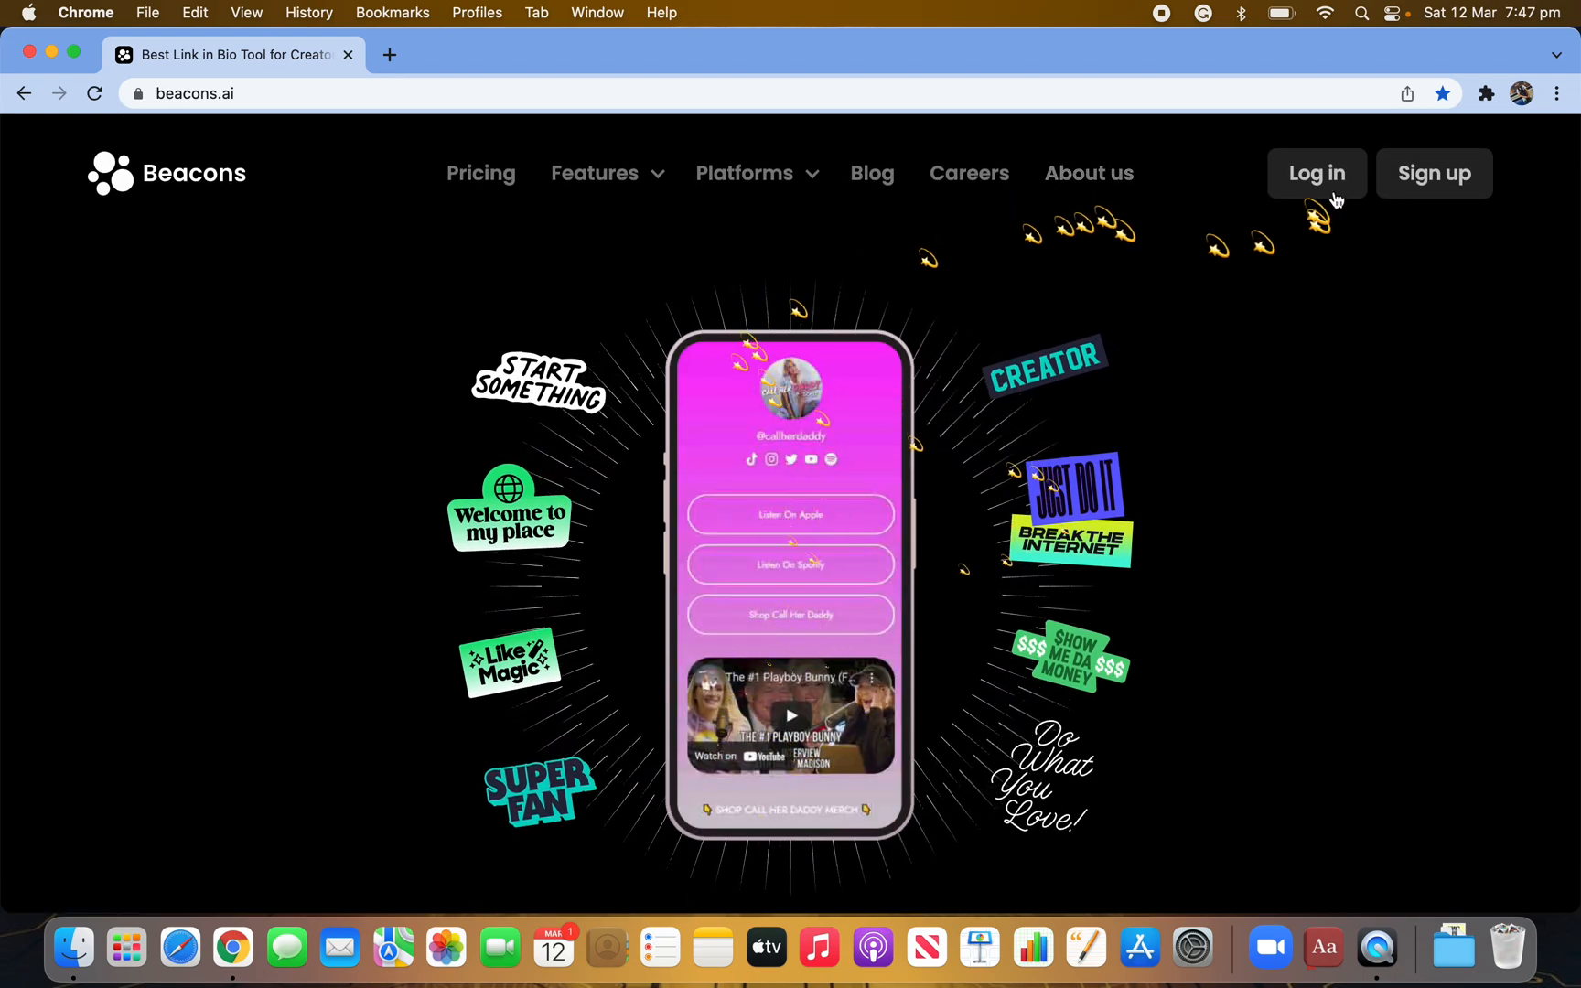
Step: Log out of the existing Beacons account and open the sign-up form for a new account
{"action": "left_click", "coordinate": [1437, 175]}
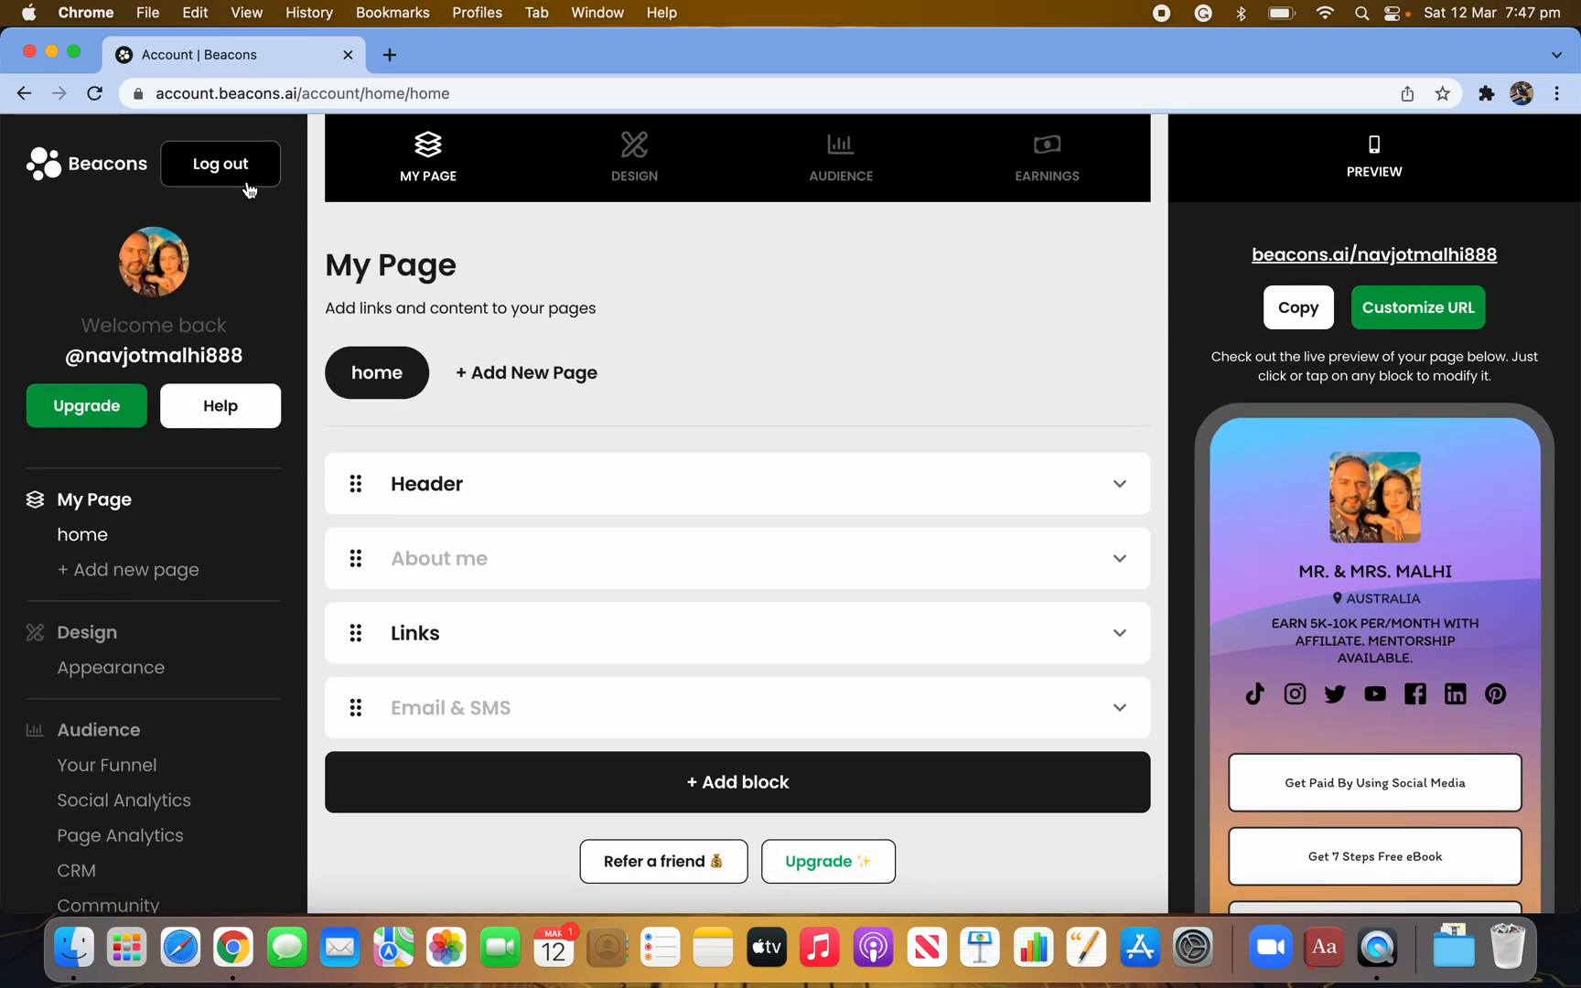
{"action": "left_click", "coordinate": [227, 169]}
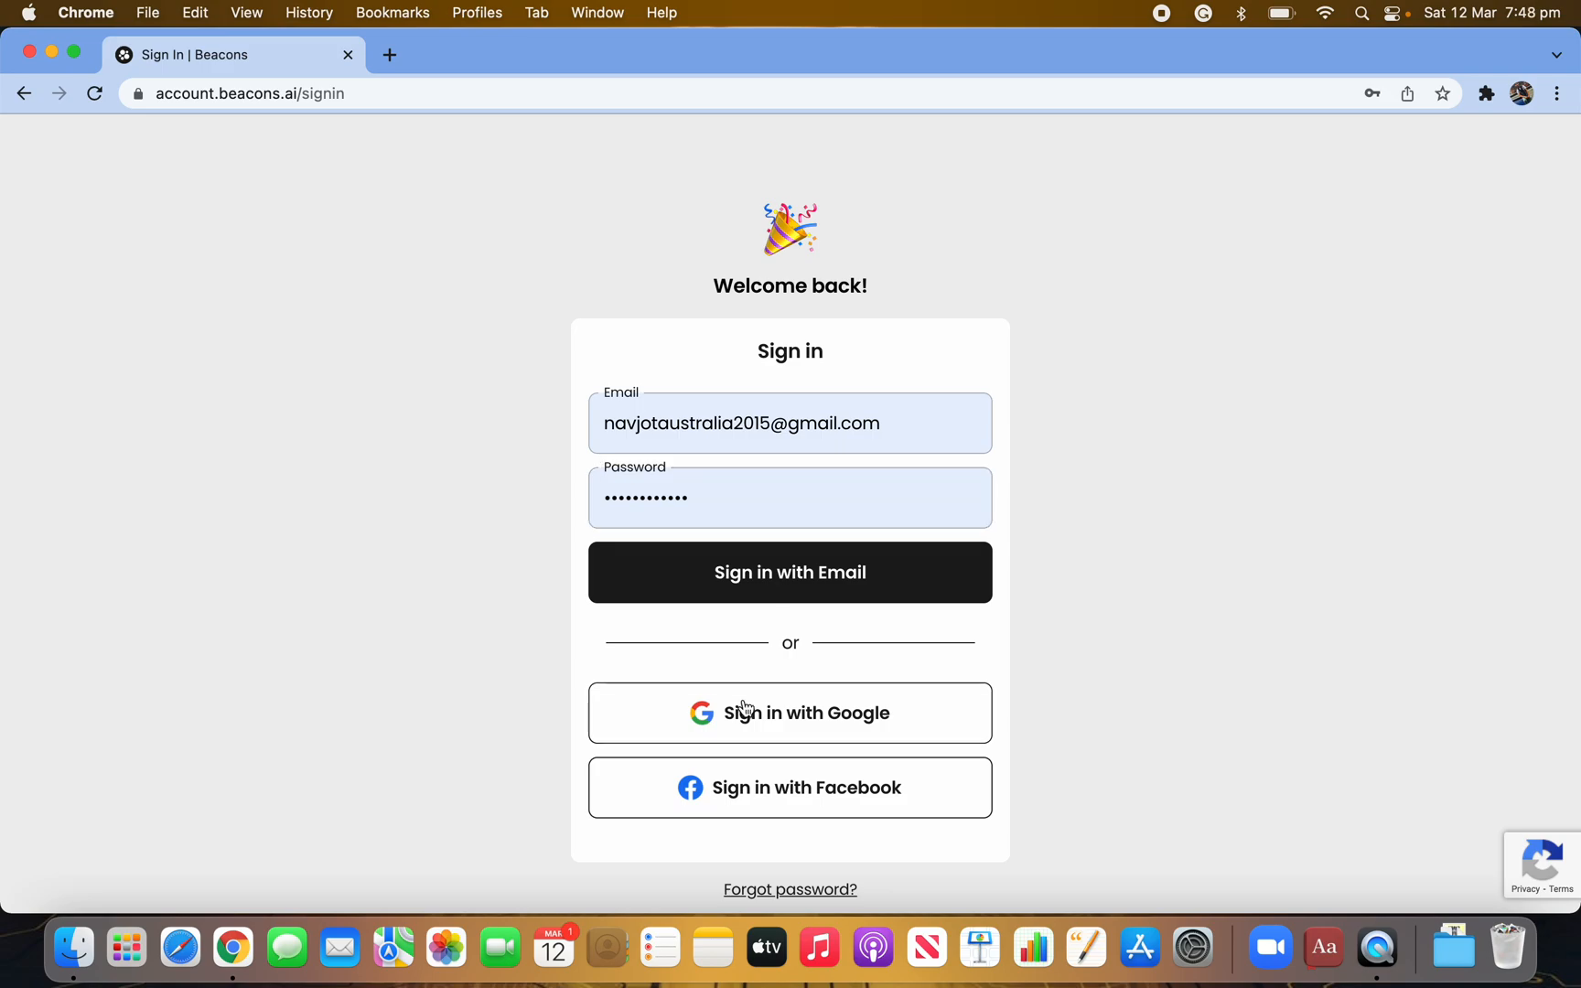
{"action": "scroll", "coordinate": [741, 709], "scroll_direction": "down", "scroll_amount": 3}
{"action": "left_click", "coordinate": [878, 810]}
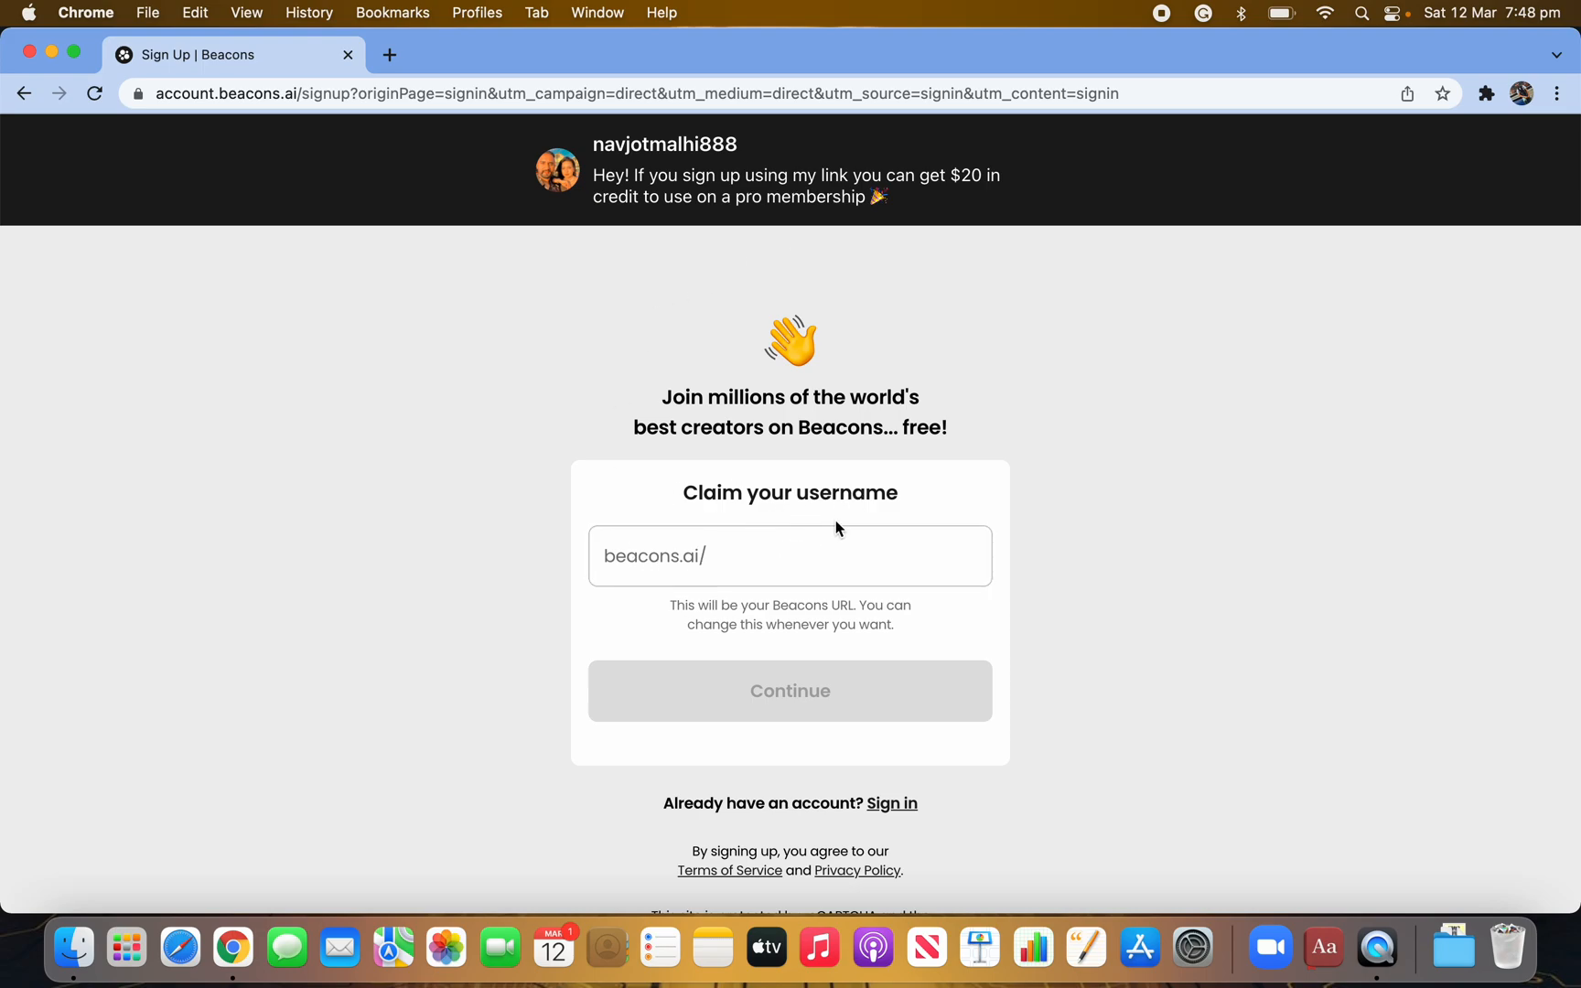
Step: Claim the username money888 for the new Beacons URL and continue to the account creation form
{"action": "left_click", "coordinate": [811, 562]}
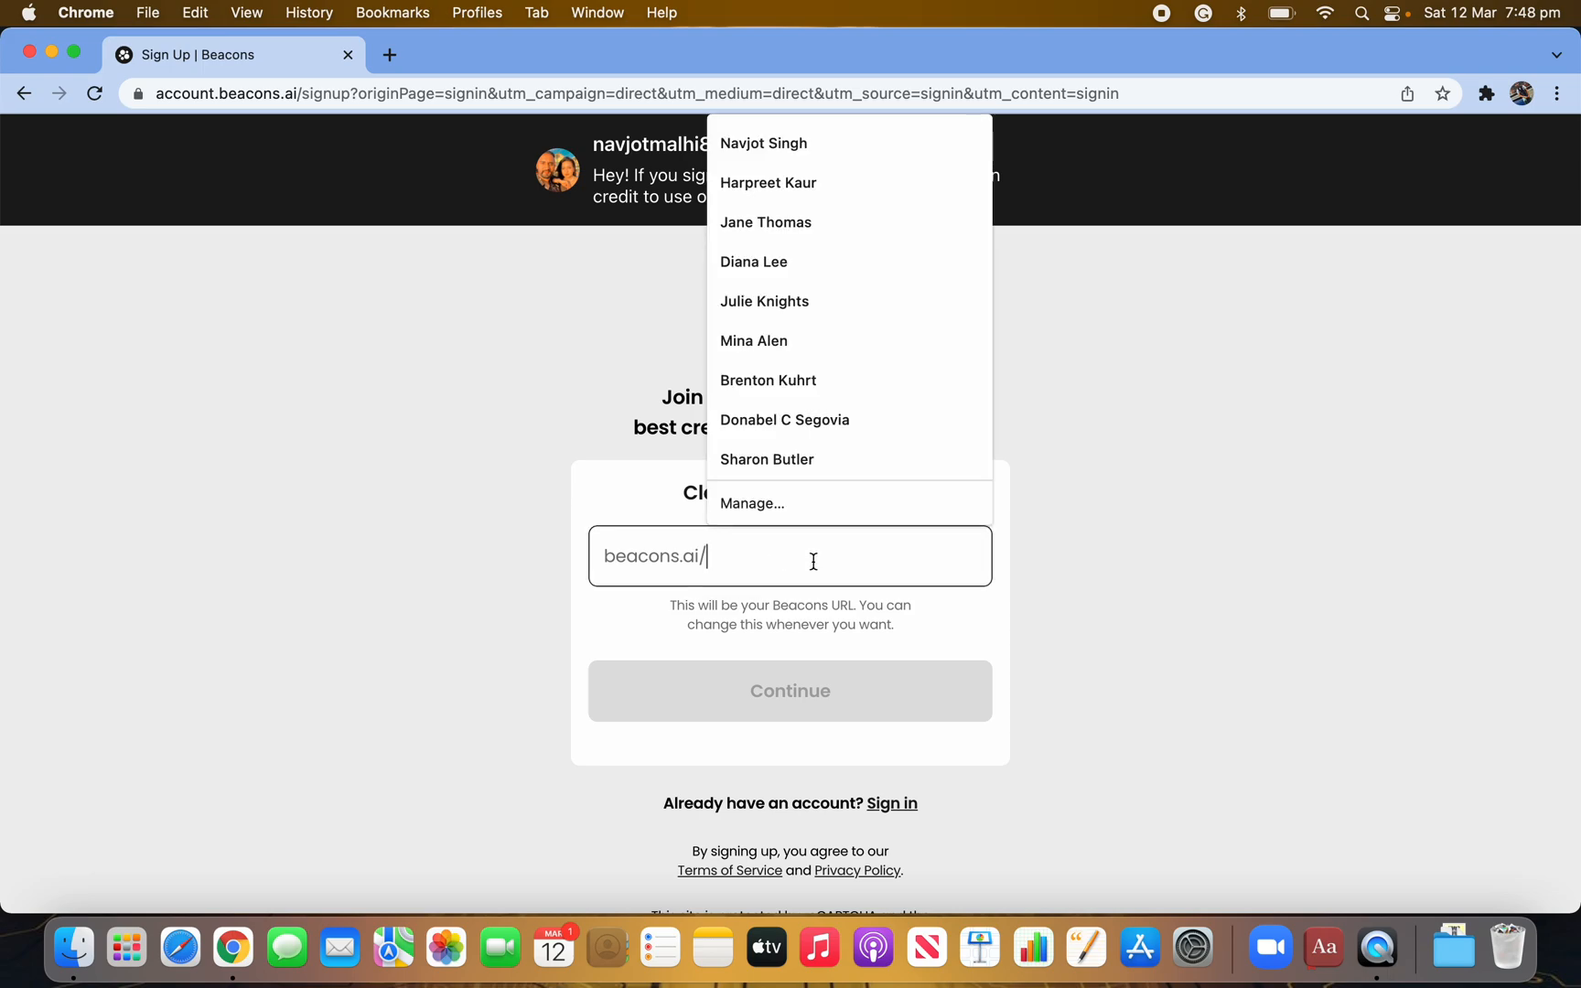
{"action": "type", "text": "money"}
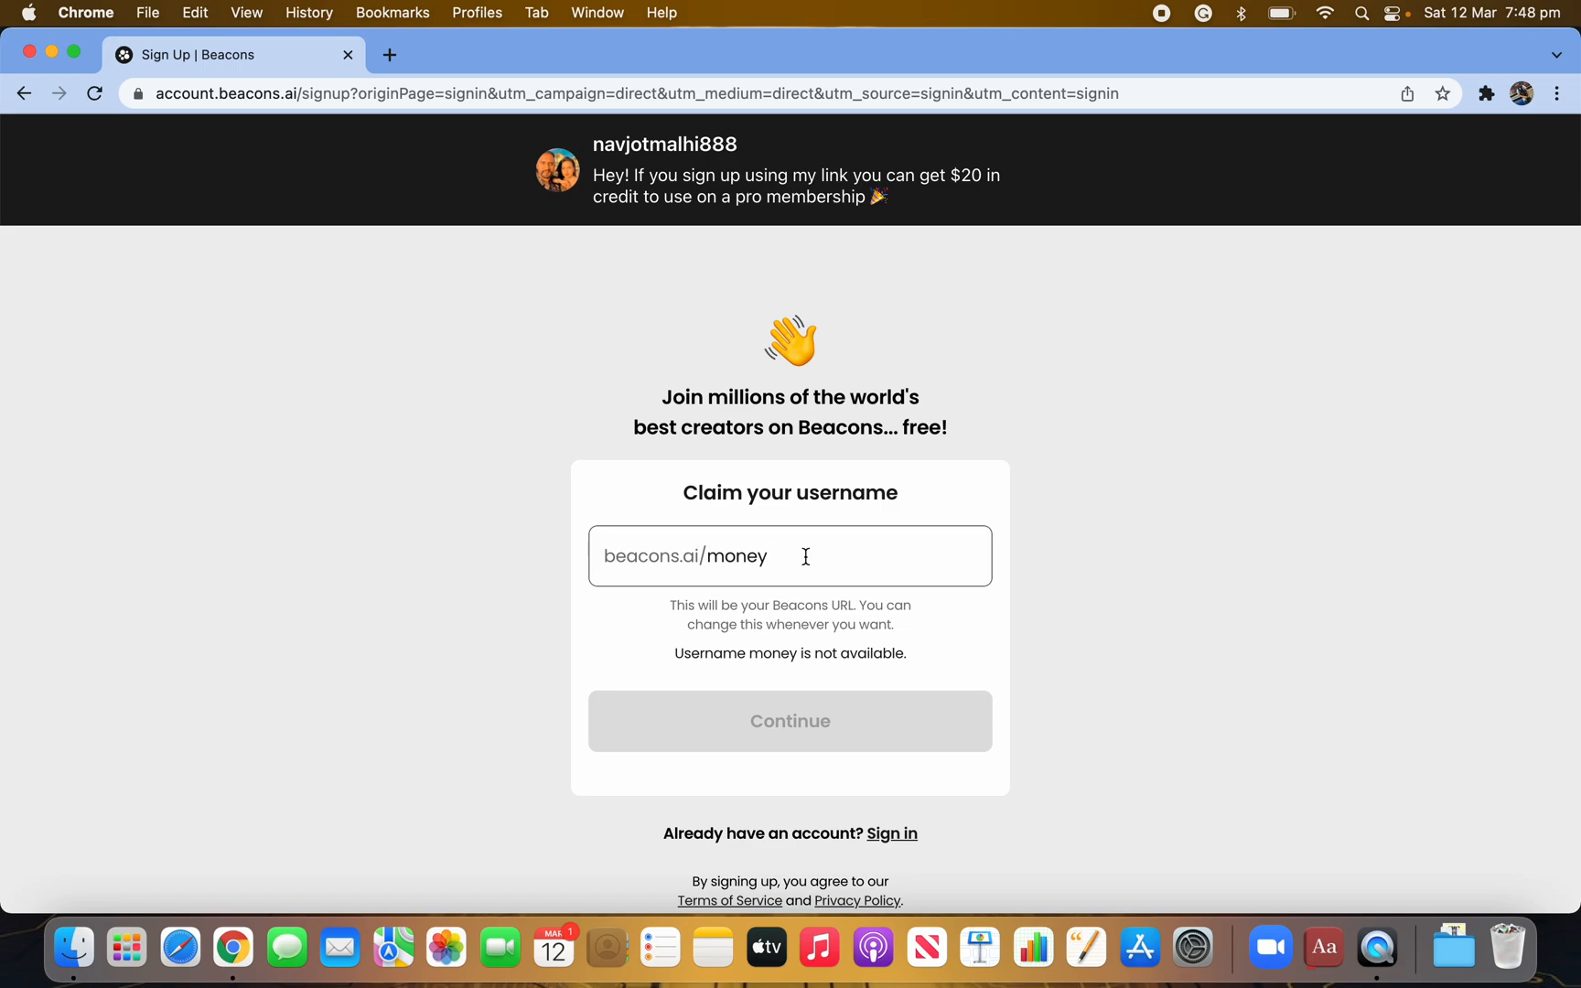
{"action": "type", "text": "1"}
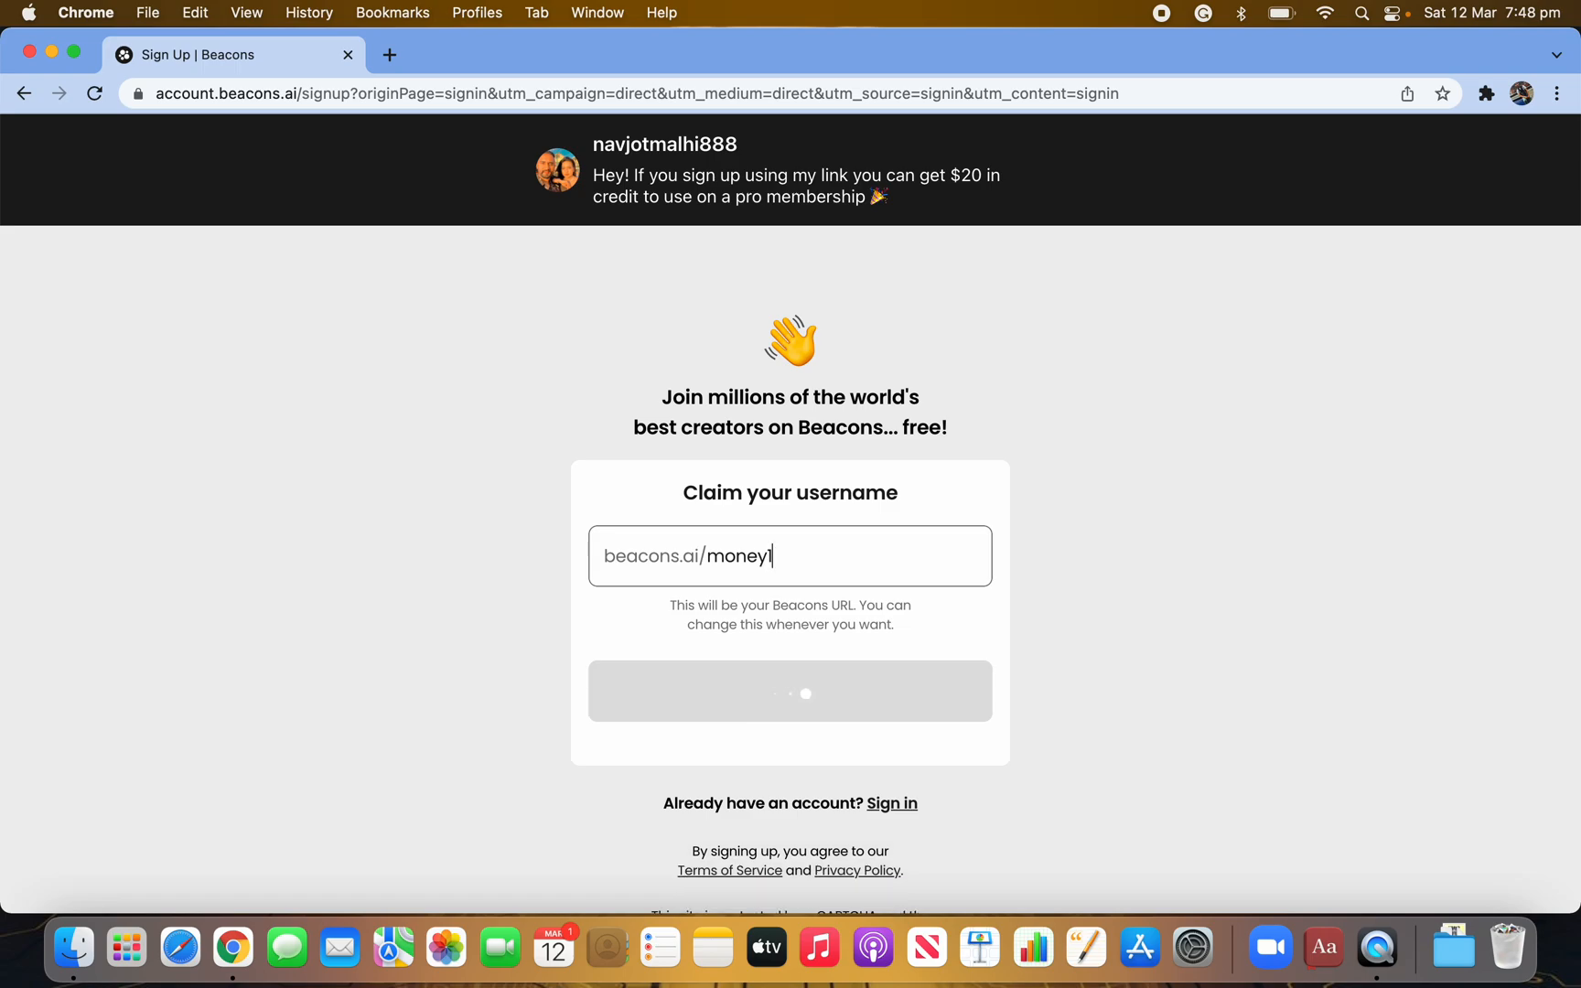
{"action": "key", "text": "BackSpace"}
{"action": "type", "text": "888"}
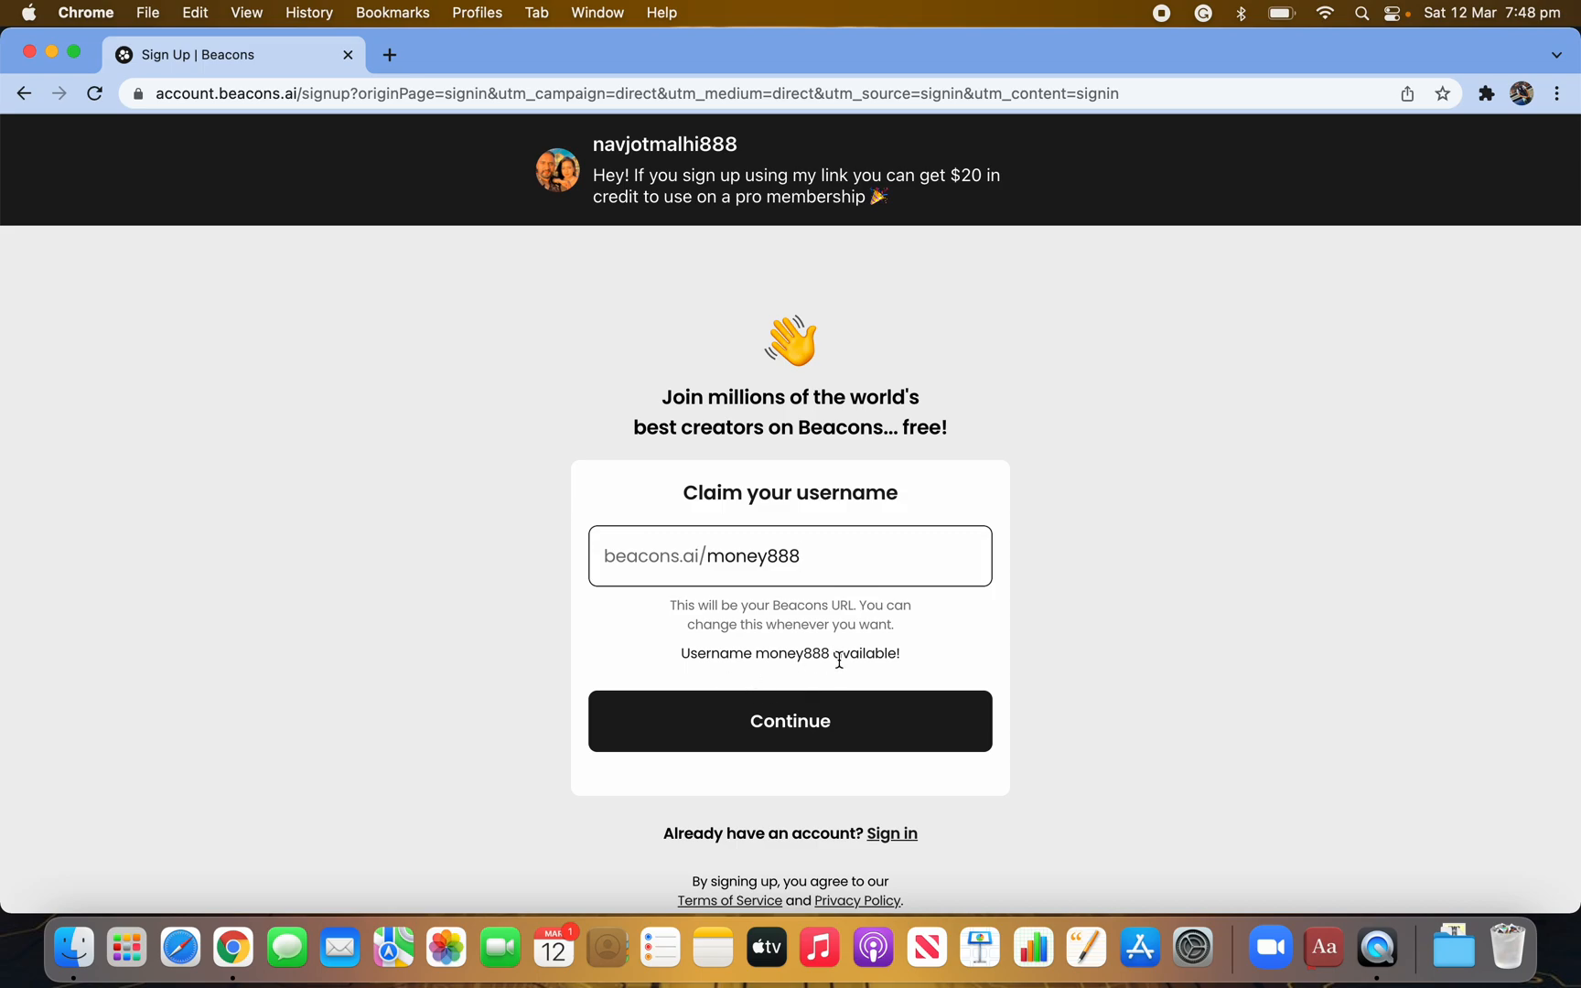
{"action": "left_click", "coordinate": [798, 723]}
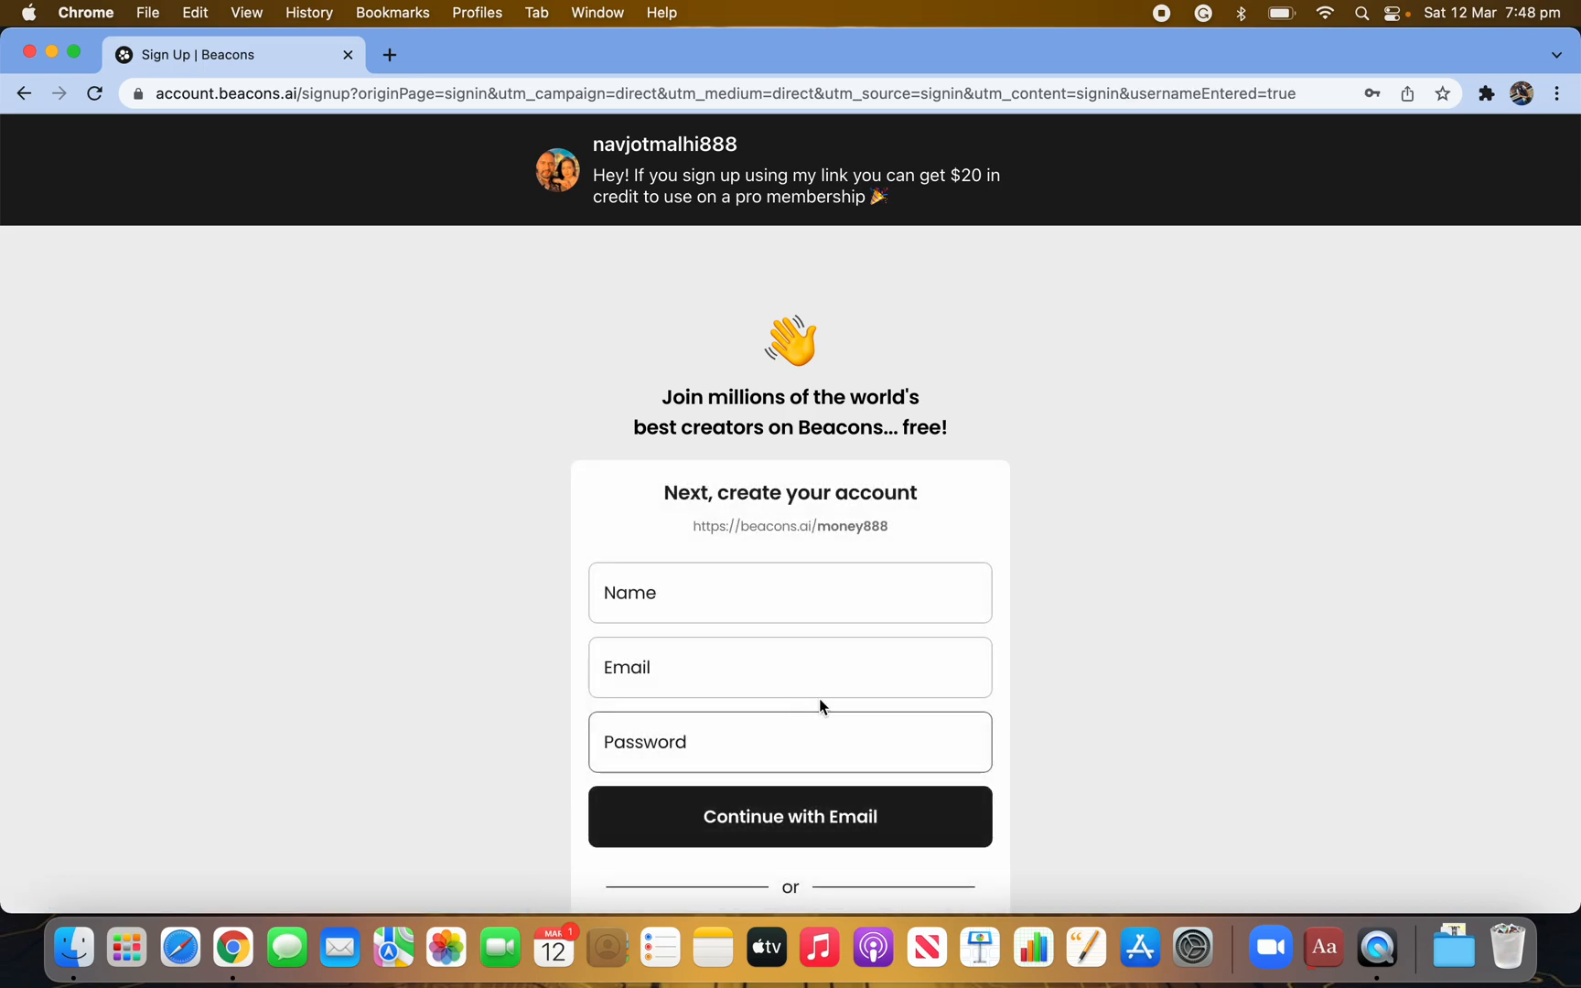
Step: Examine the account creation form's name, email and password fields and its Google and Facebook alternatives
{"action": "scroll", "coordinate": [741, 752], "scroll_direction": "down", "scroll_amount": 2}
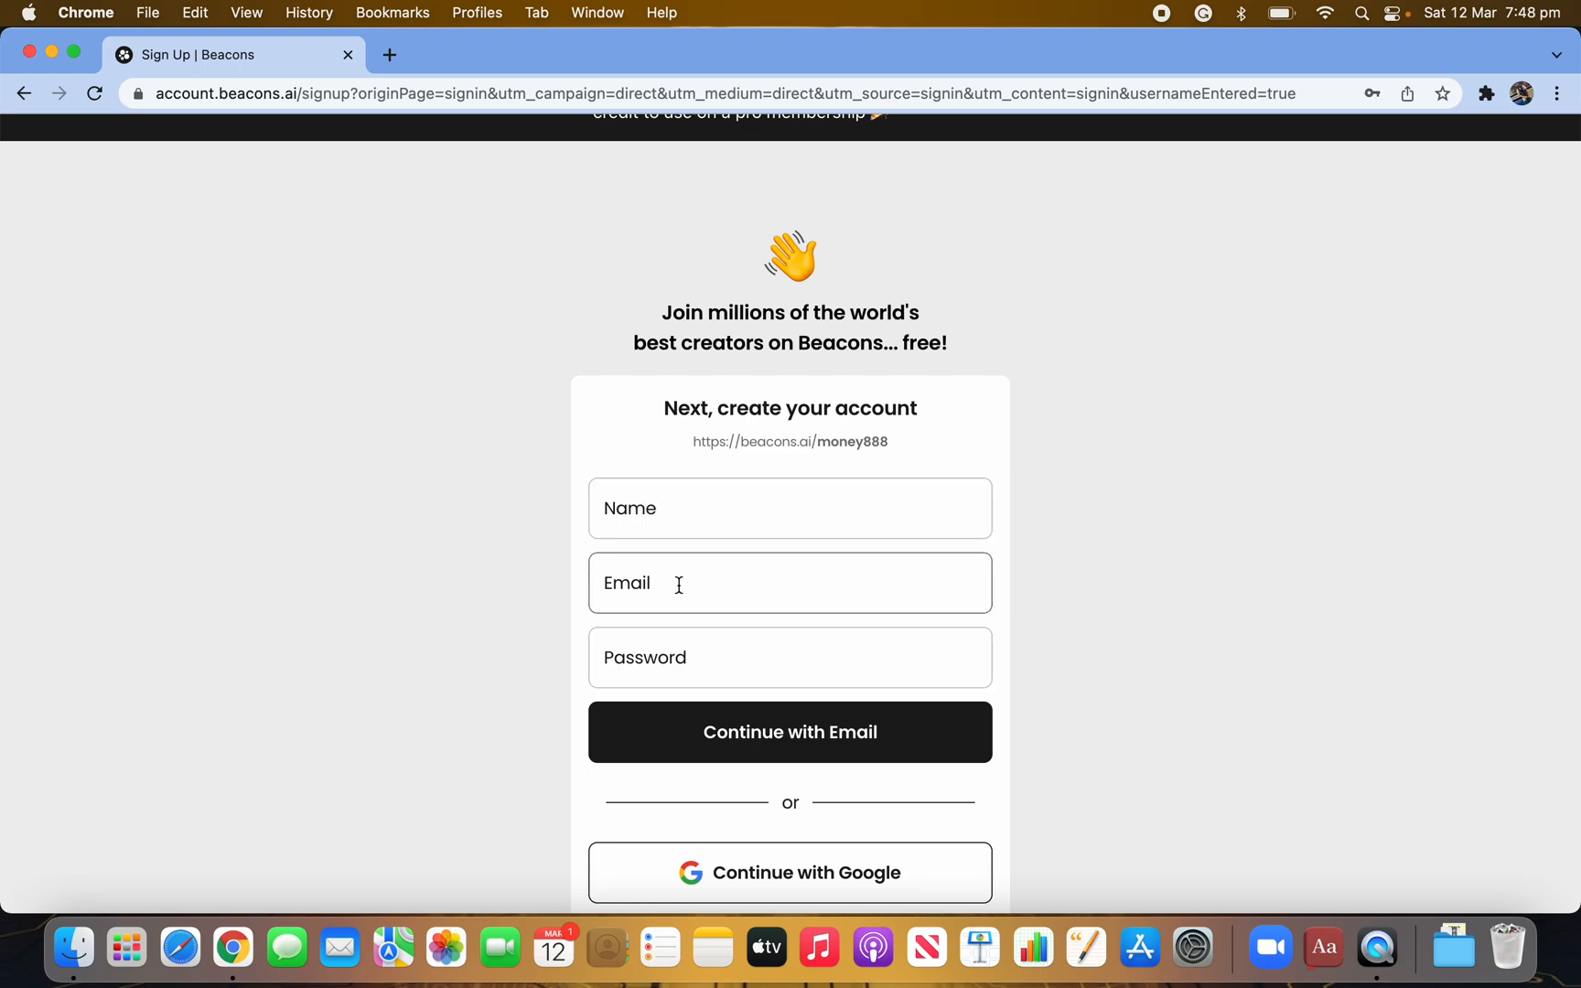
{"action": "scroll", "coordinate": [717, 731], "scroll_direction": "down", "scroll_amount": 4}
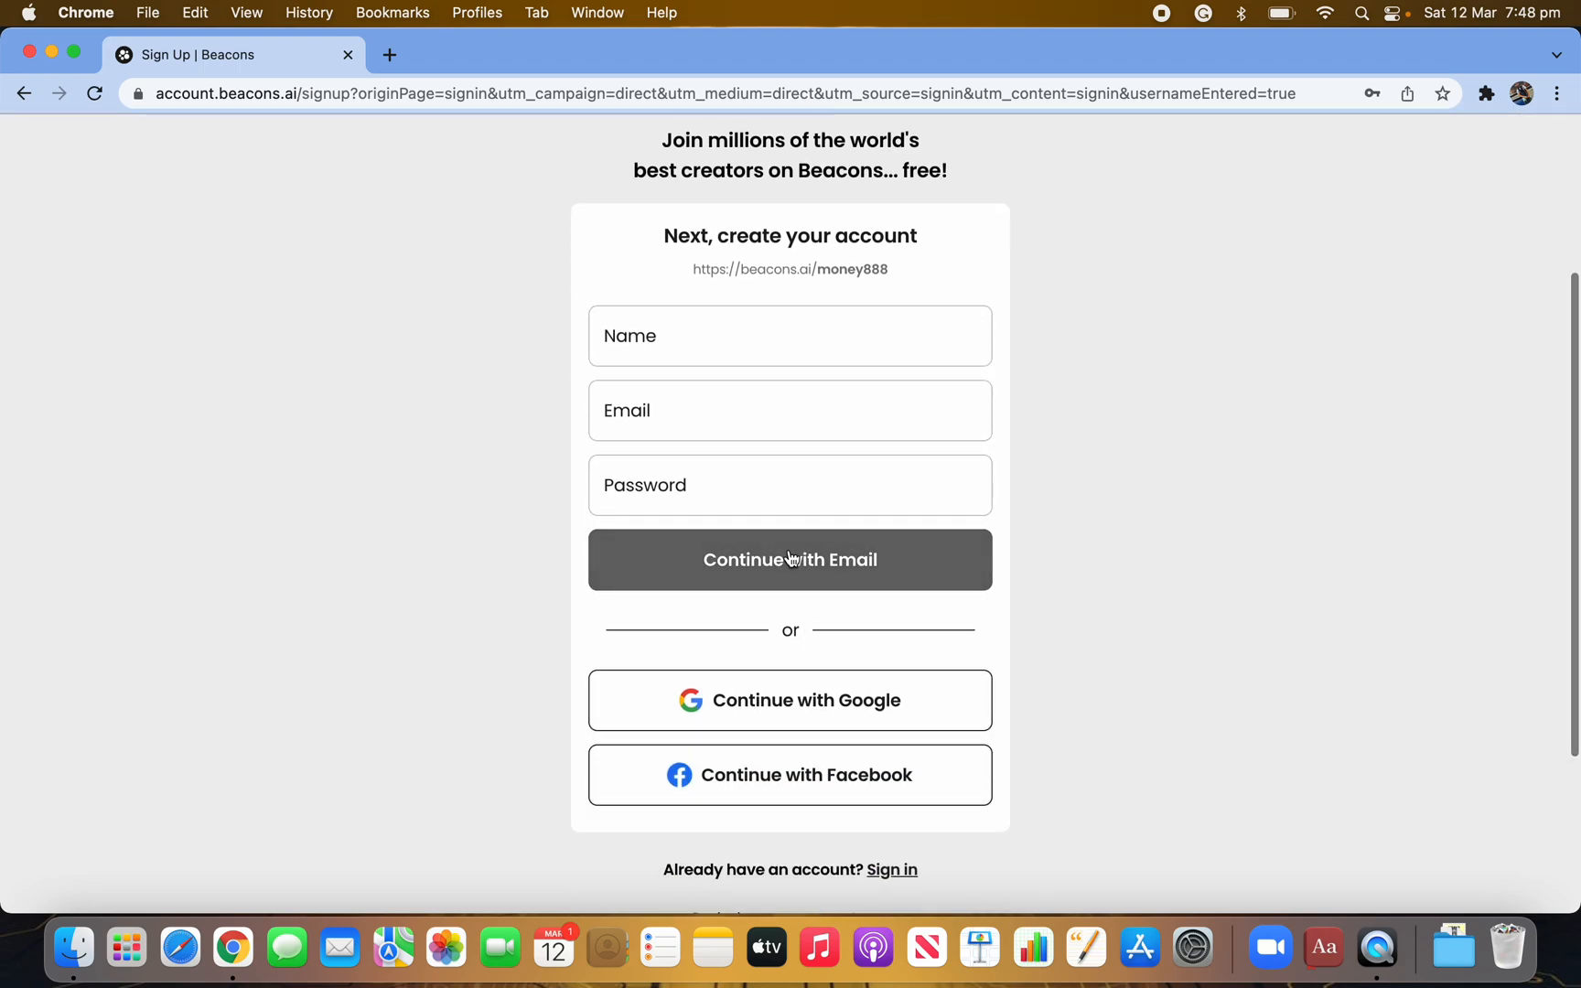
{"action": "left_click", "coordinate": [392, 57]}
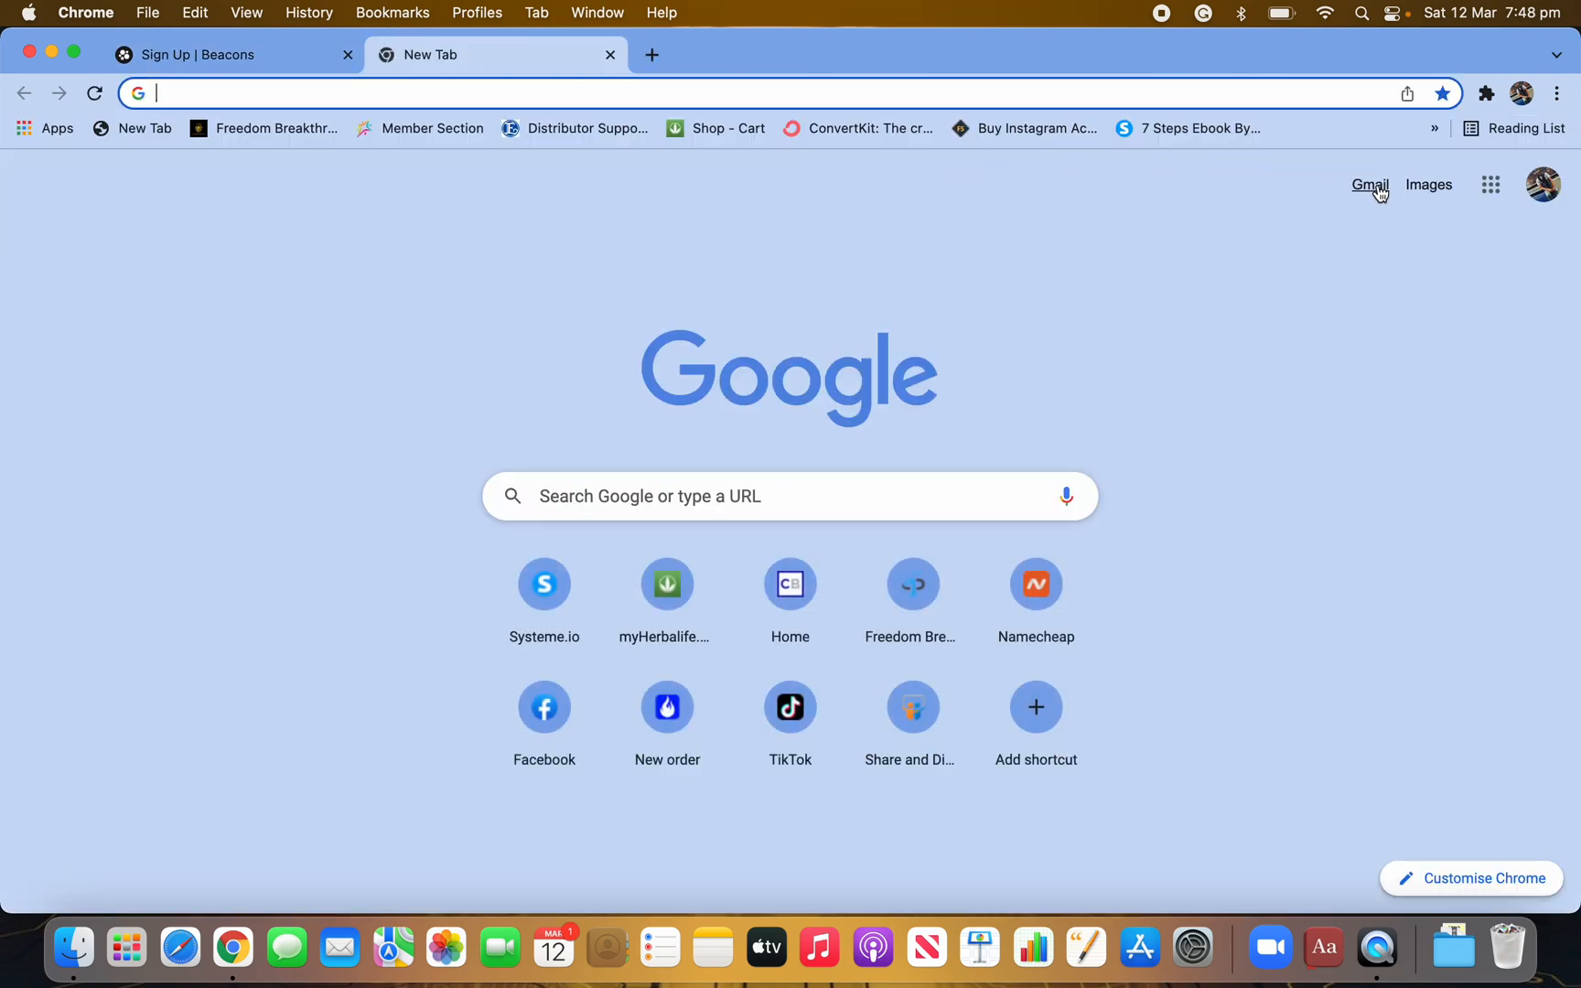
{"action": "left_click", "coordinate": [610, 54]}
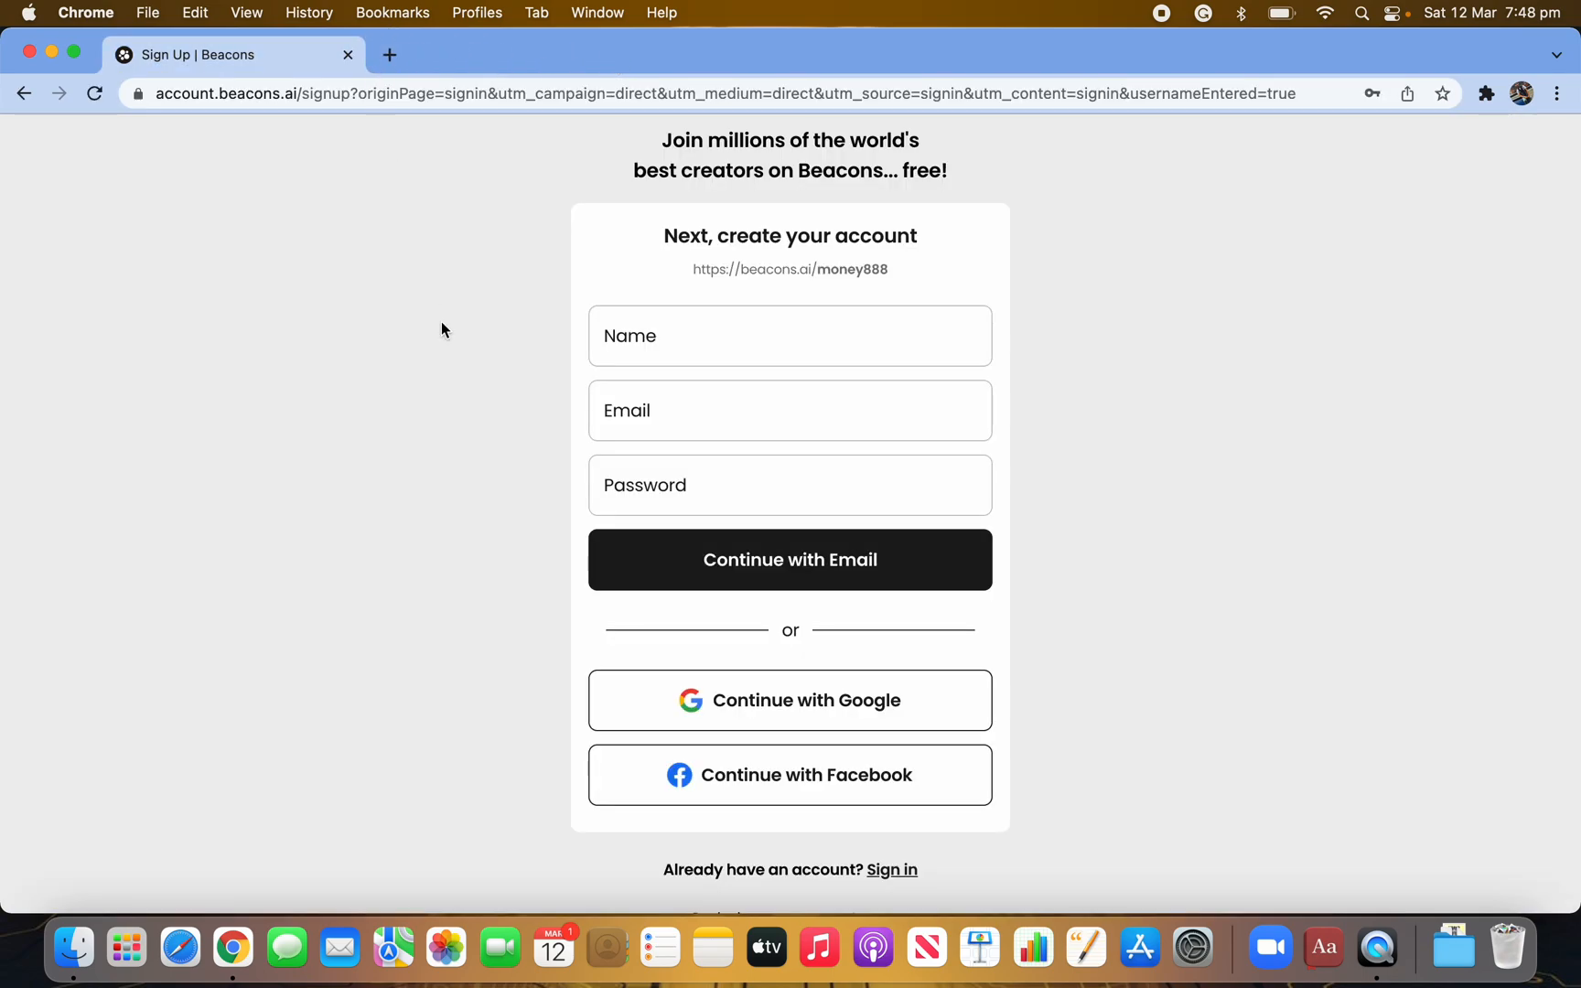
{"action": "scroll", "coordinate": [580, 543], "scroll_direction": "up", "scroll_amount": 3}
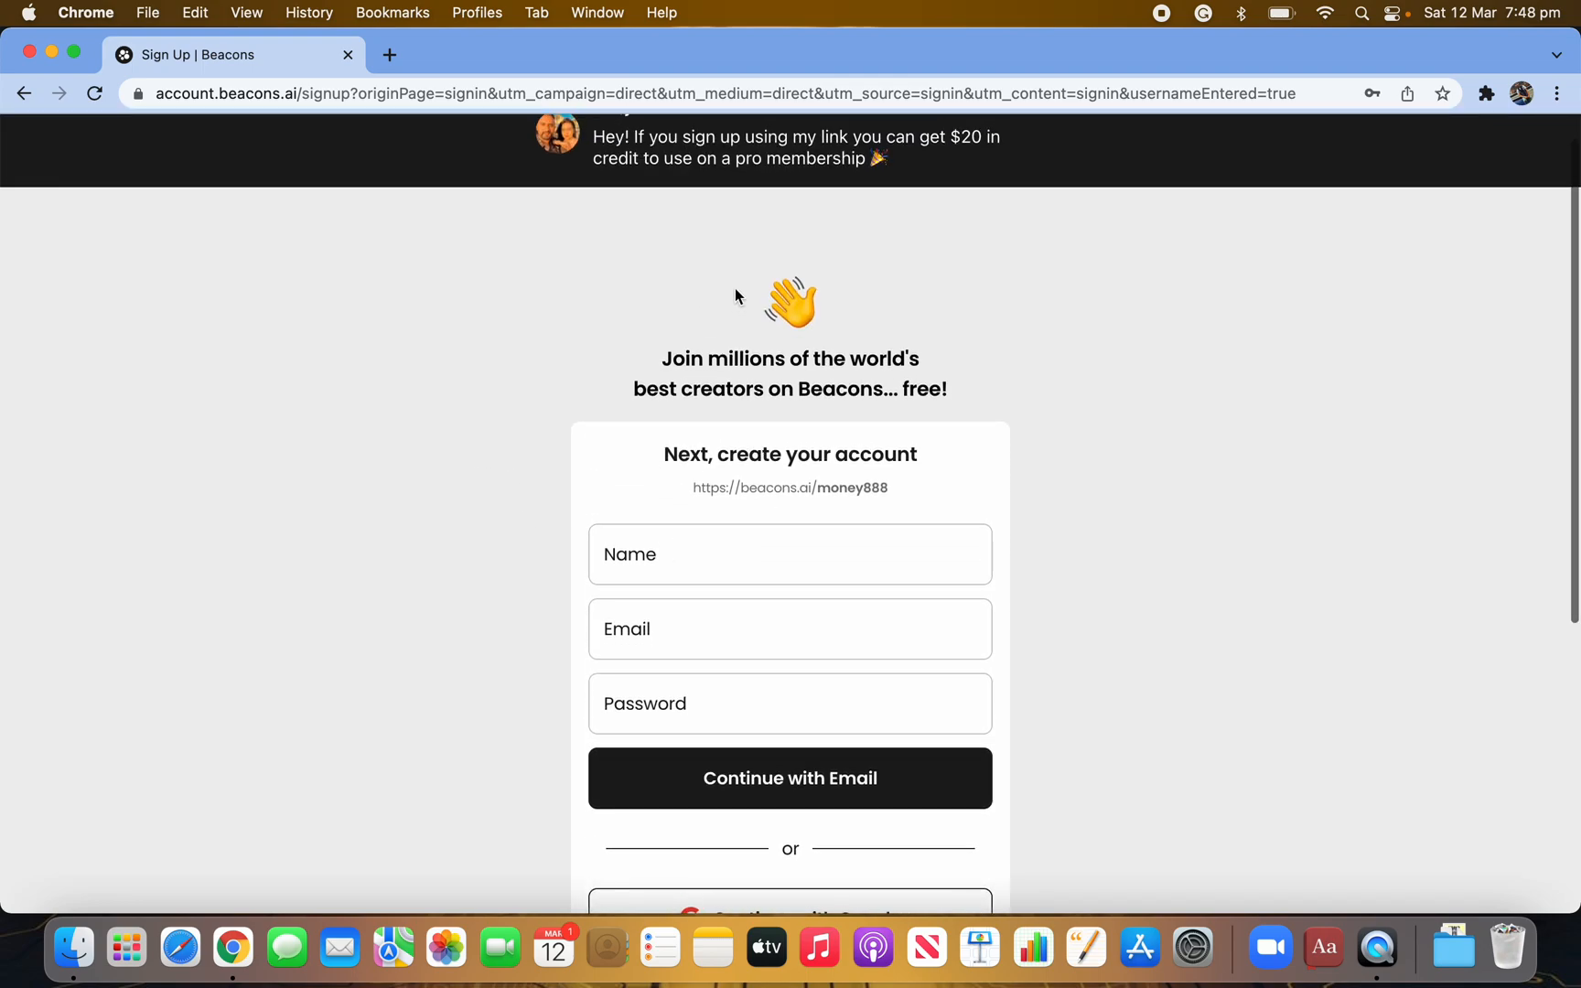
{"action": "scroll", "coordinate": [758, 656], "scroll_direction": "down", "scroll_amount": 5}
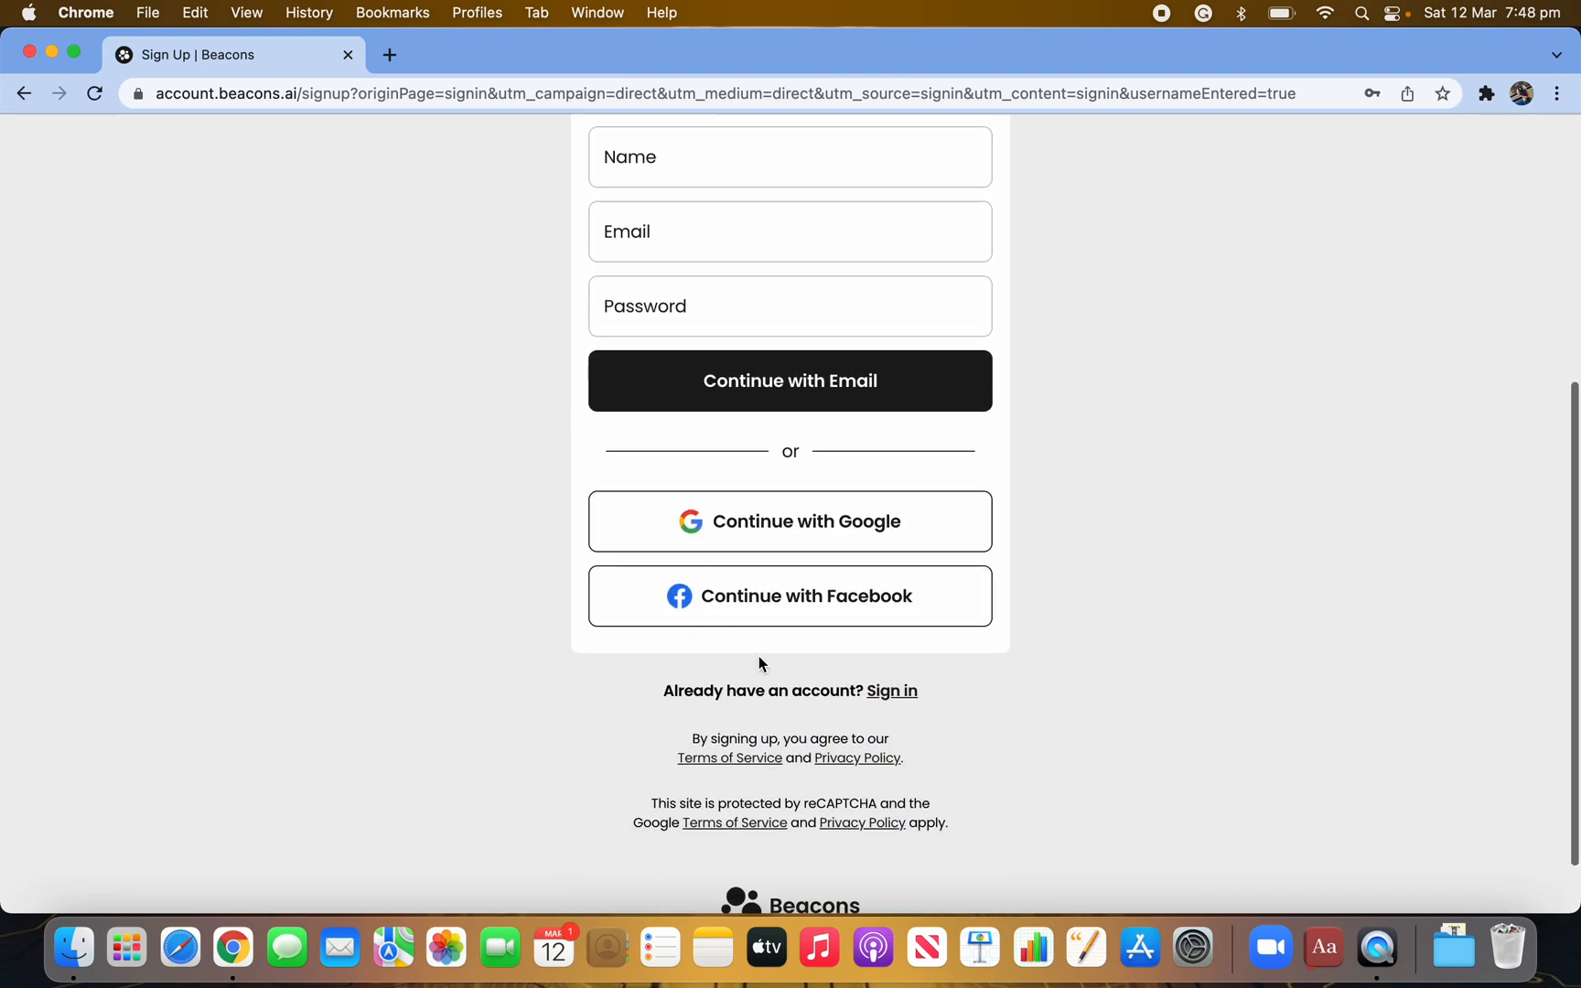
Step: Switch to the sign-in form and log in to the existing account with its saved e-mail and password
{"action": "left_click", "coordinate": [892, 692]}
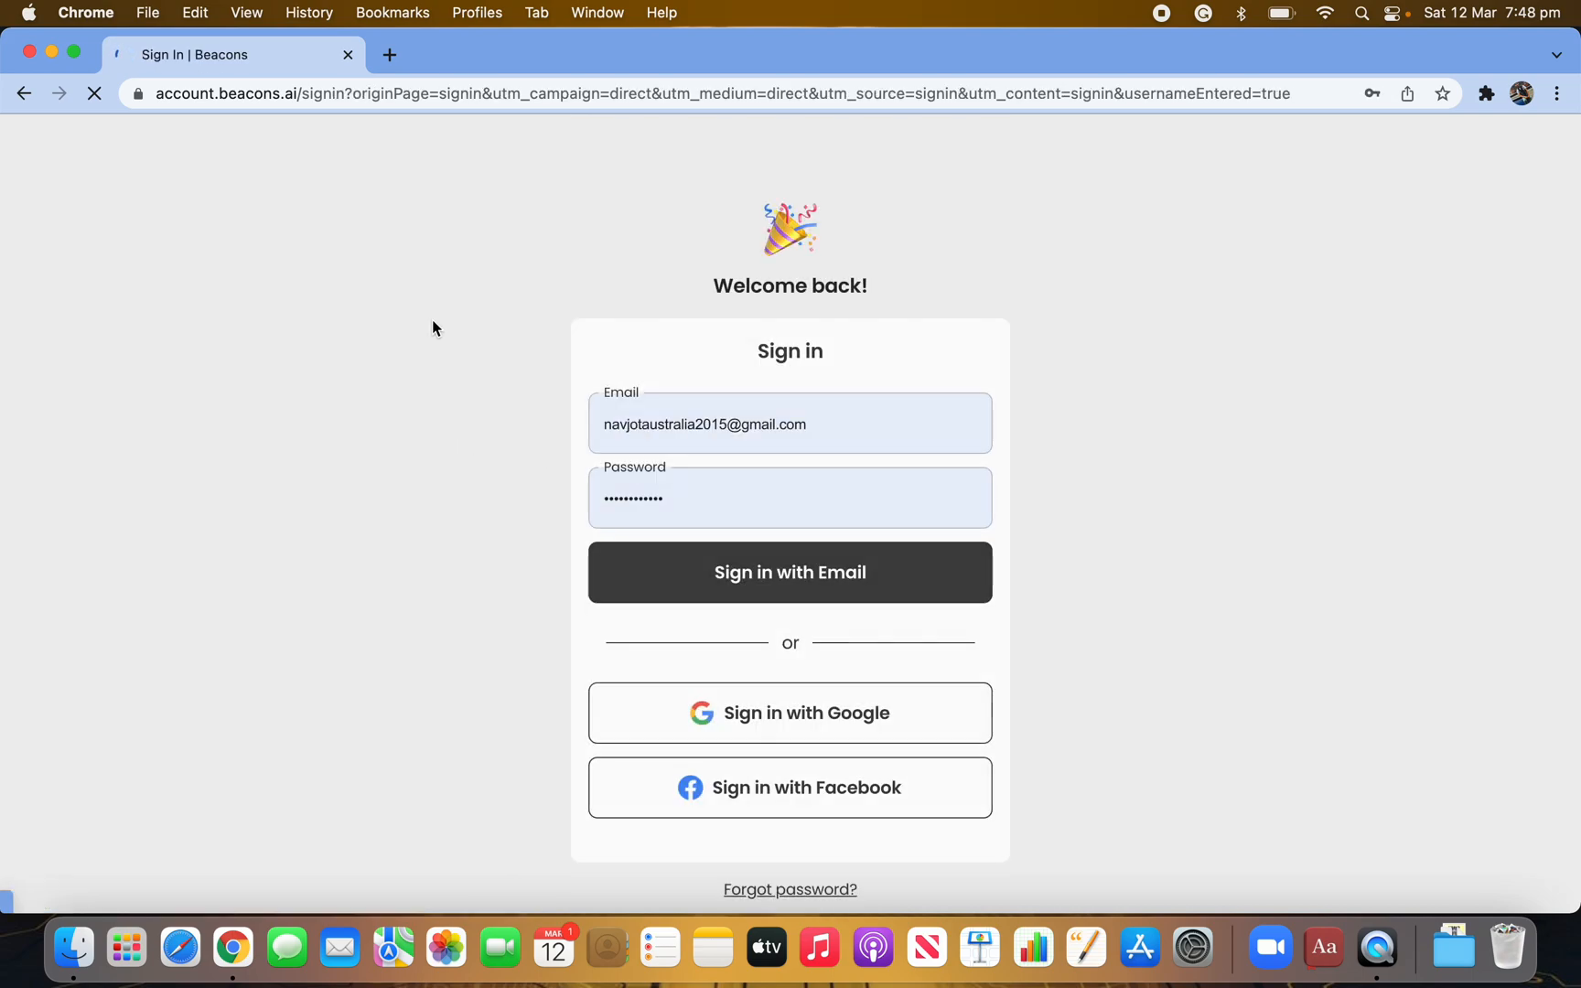
{"action": "left_click", "coordinate": [862, 422]}
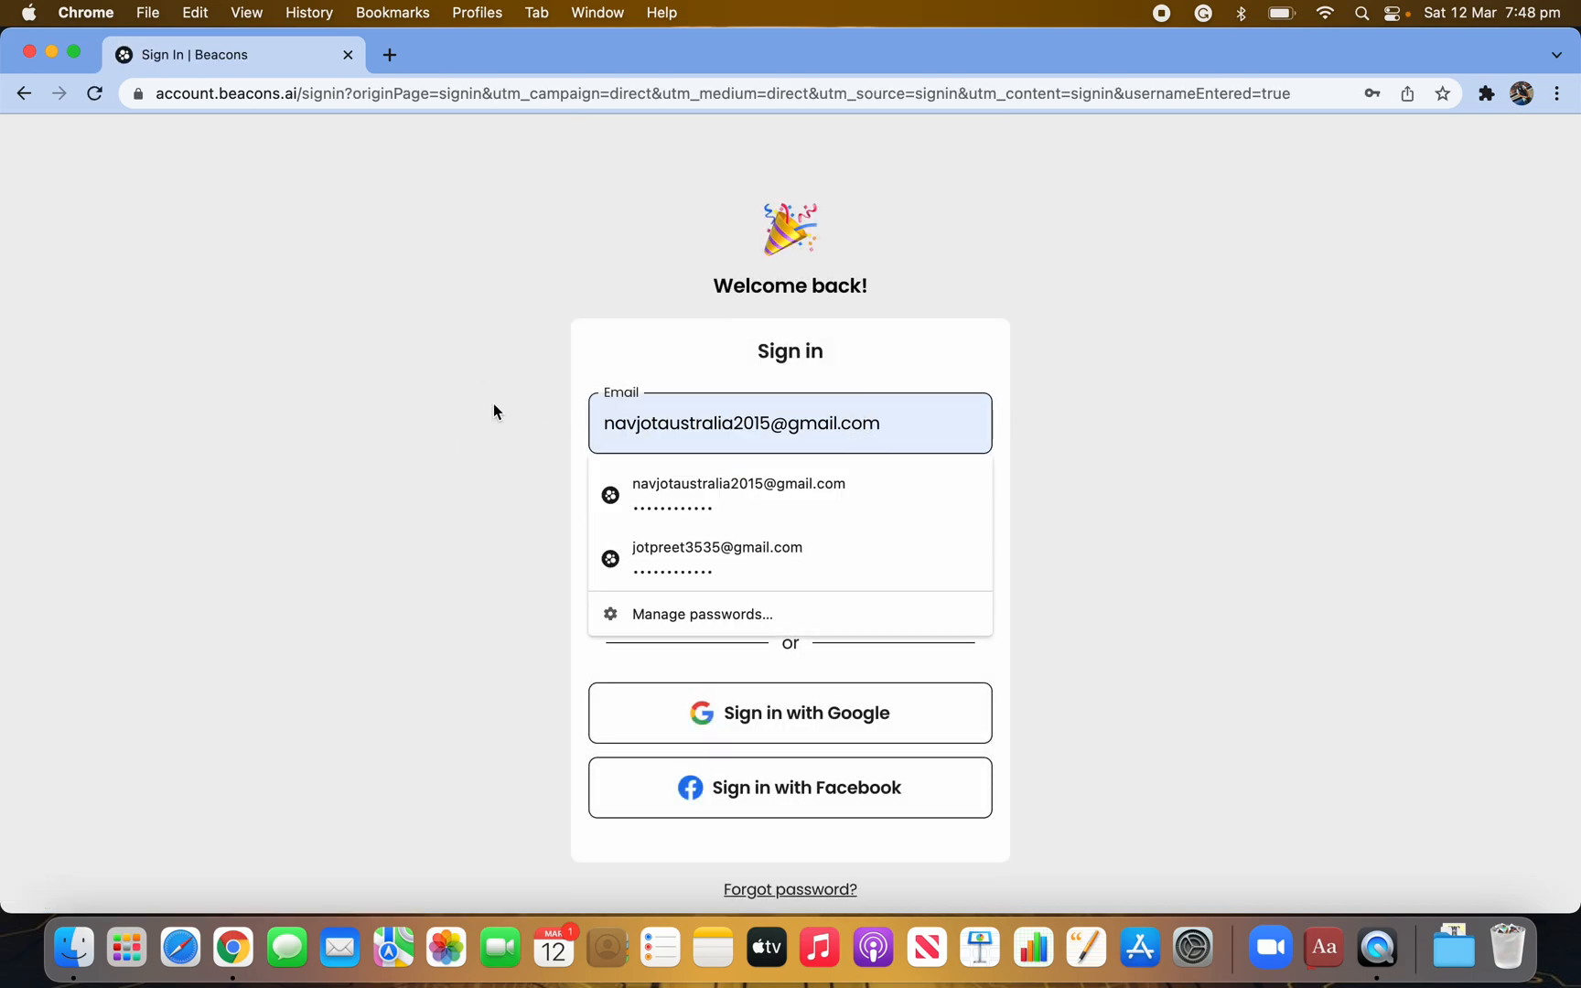
{"action": "left_click", "coordinate": [723, 499]}
{"action": "left_click", "coordinate": [760, 586]}
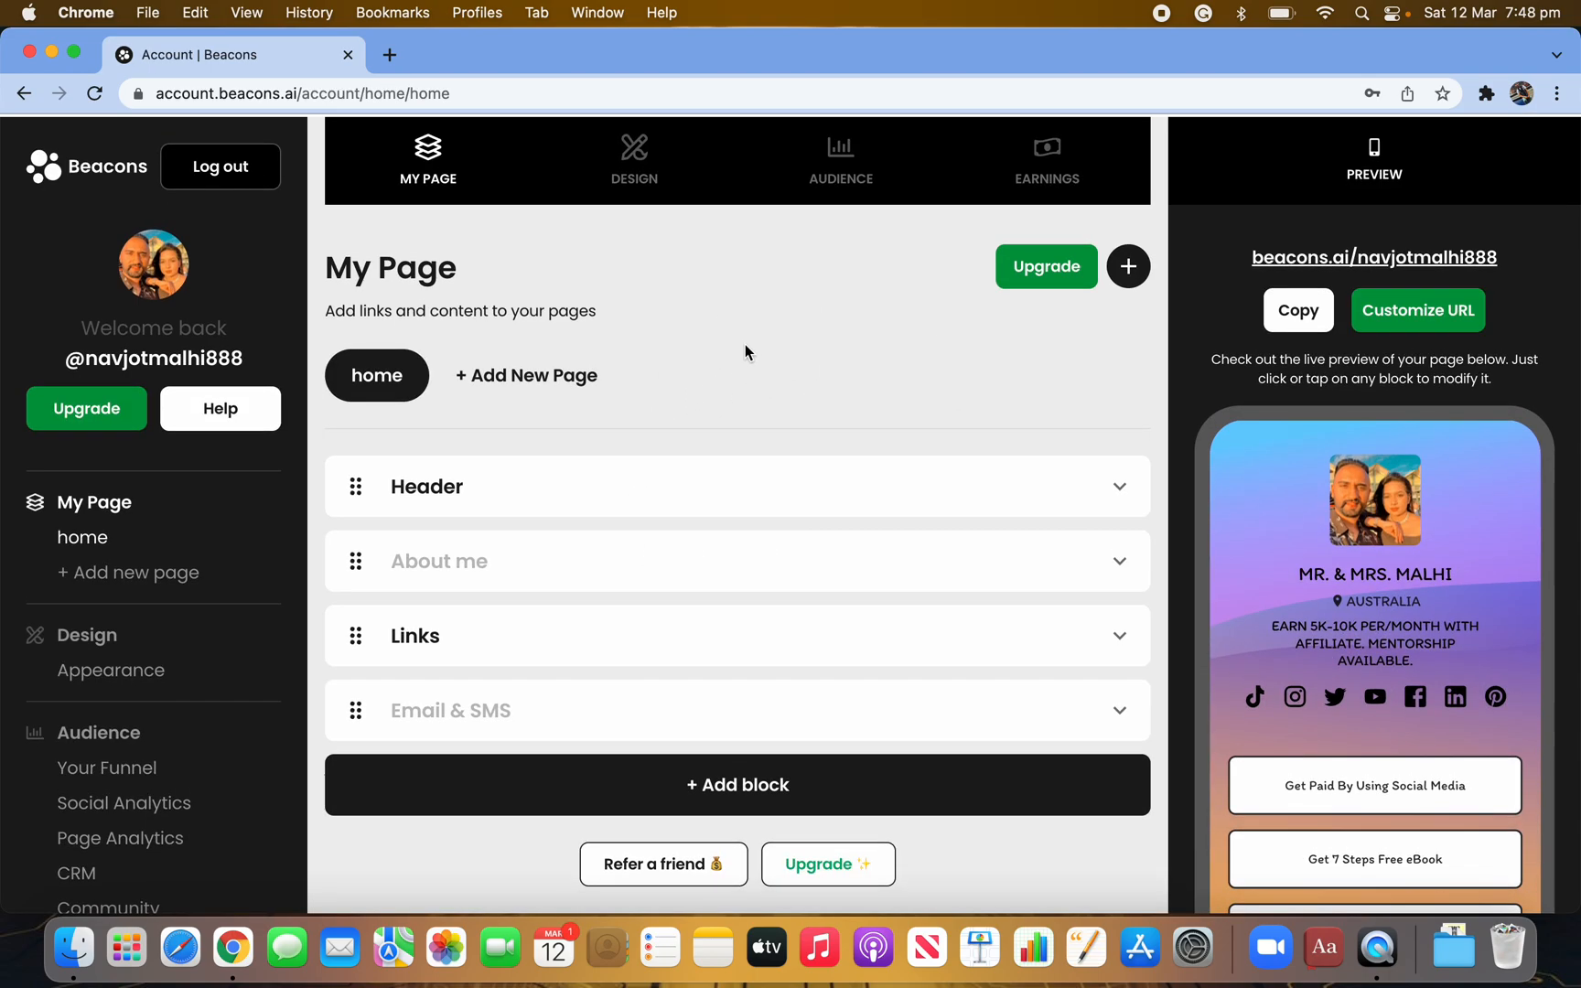
Step: Examine the My Page blocks, the live phone preview of the page and the account's navigation sections
{"action": "scroll", "coordinate": [772, 597], "scroll_direction": "down", "scroll_amount": 3}
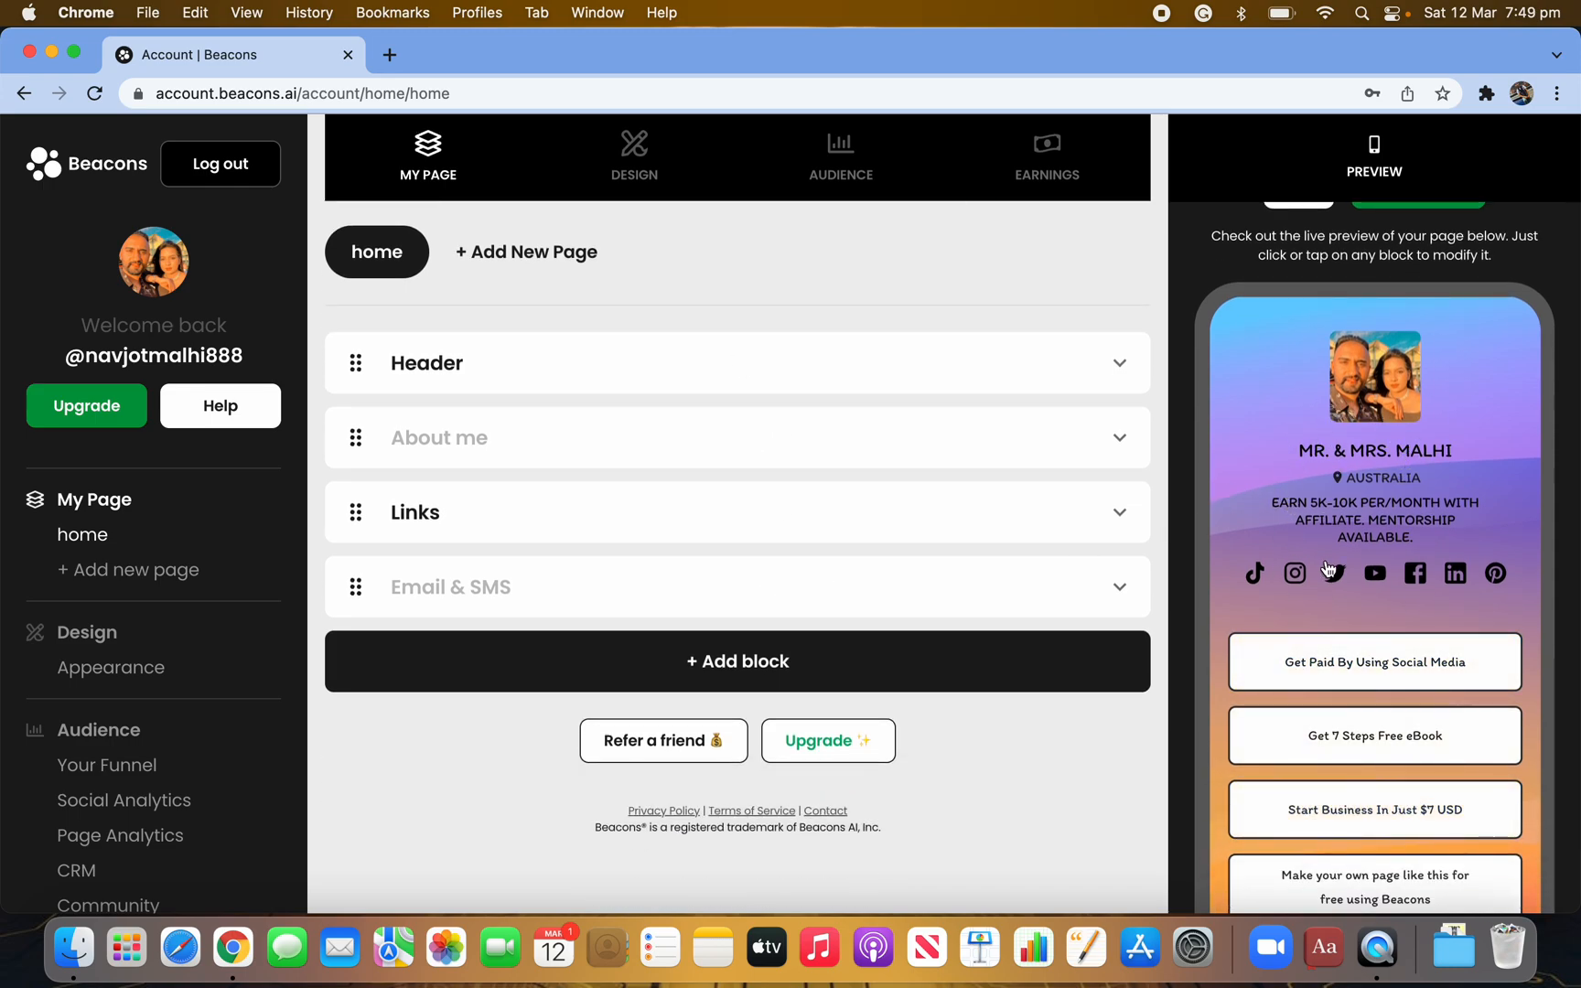
{"action": "scroll", "coordinate": [1310, 818], "scroll_direction": "down", "scroll_amount": 3}
{"action": "scroll", "coordinate": [1271, 699], "scroll_direction": "up", "scroll_amount": 3}
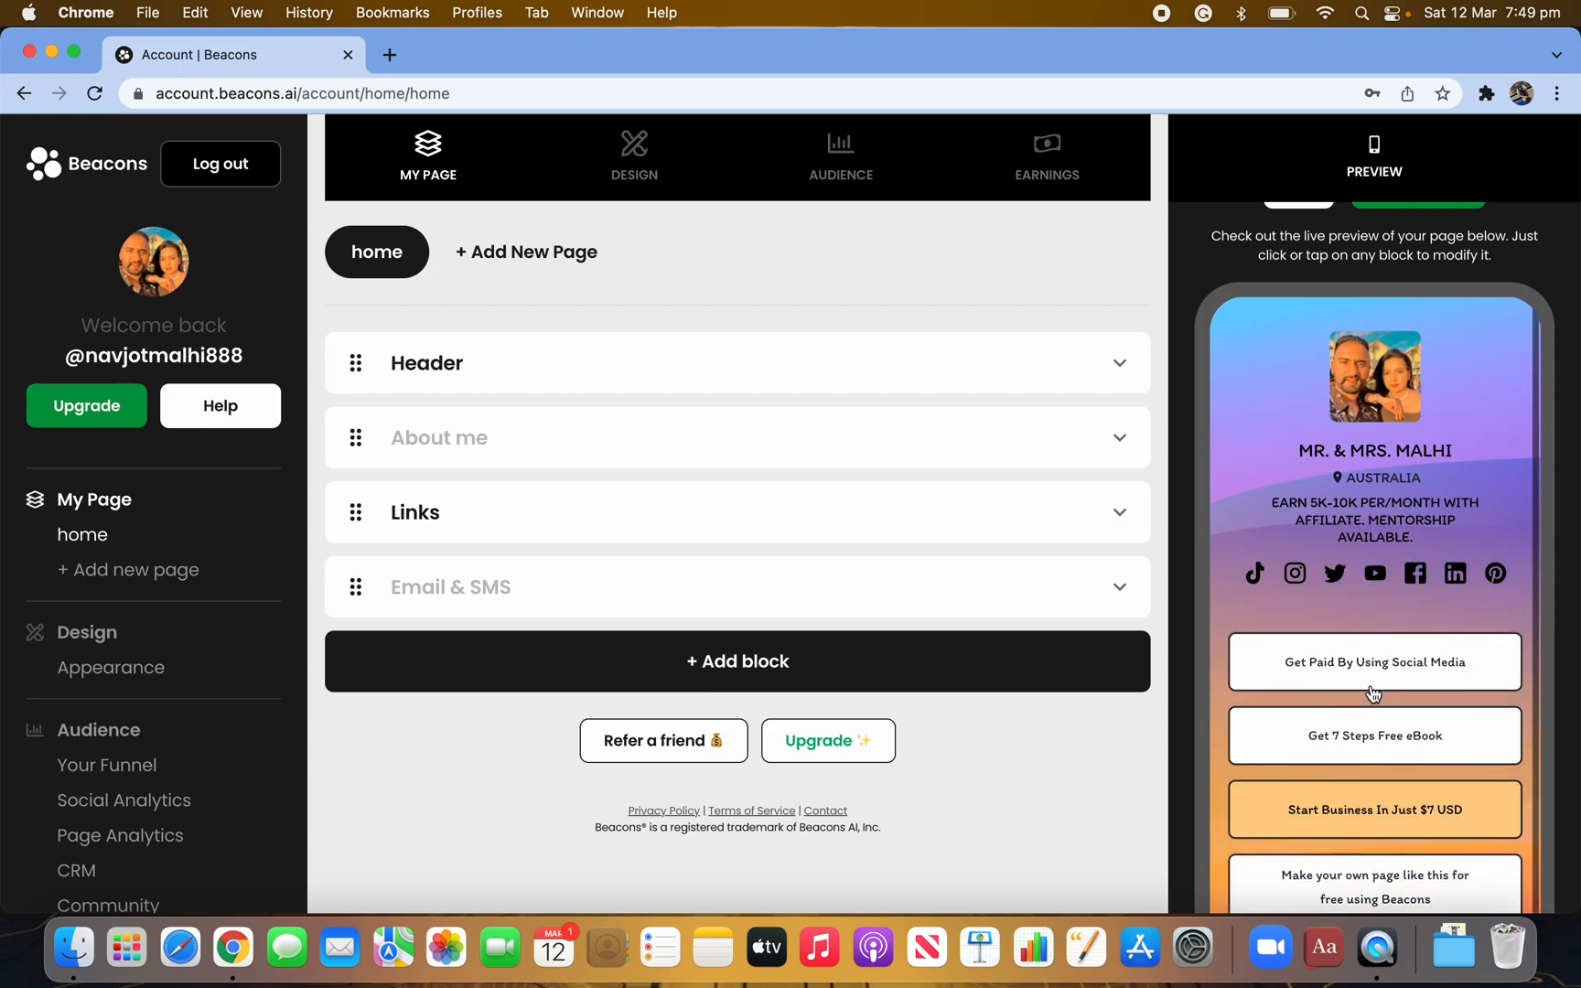
{"action": "scroll", "coordinate": [631, 444], "scroll_direction": "up", "scroll_amount": 3}
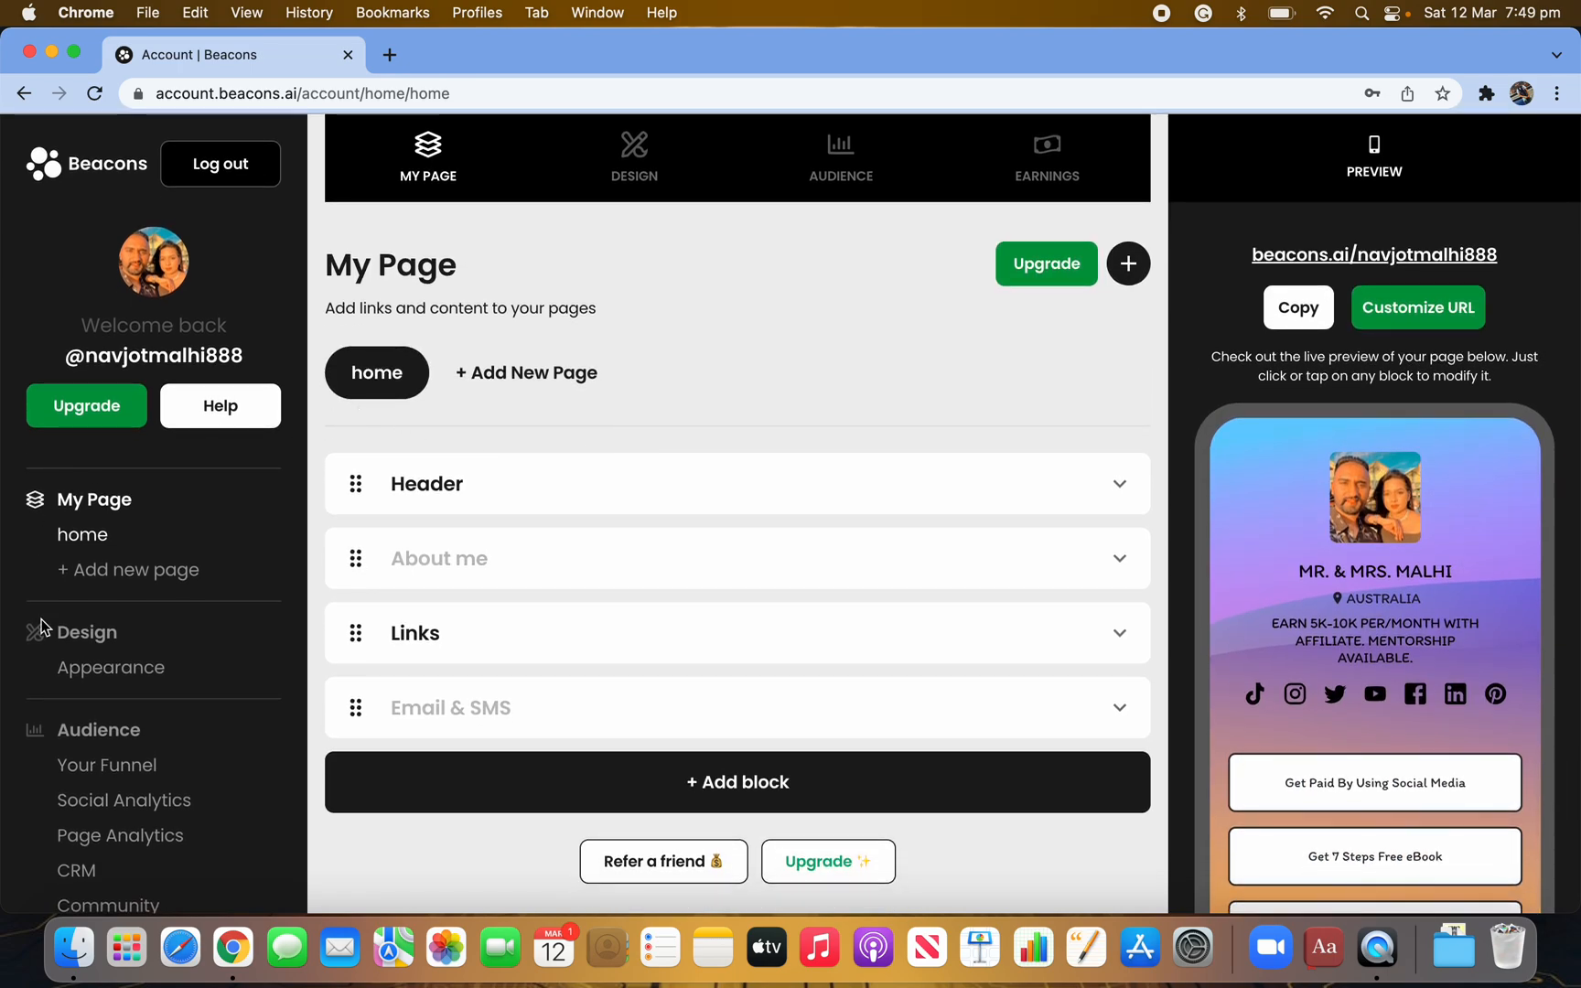
{"action": "scroll", "coordinate": [70, 817], "scroll_direction": "down", "scroll_amount": 5}
{"action": "scroll", "coordinate": [78, 696], "scroll_direction": "up", "scroll_amount": 5}
Step: Expand the Header block, compare the circular and square profile picture shapes, and keep the square one
{"action": "left_click", "coordinate": [536, 495]}
{"action": "scroll", "coordinate": [530, 659], "scroll_direction": "down", "scroll_amount": 3}
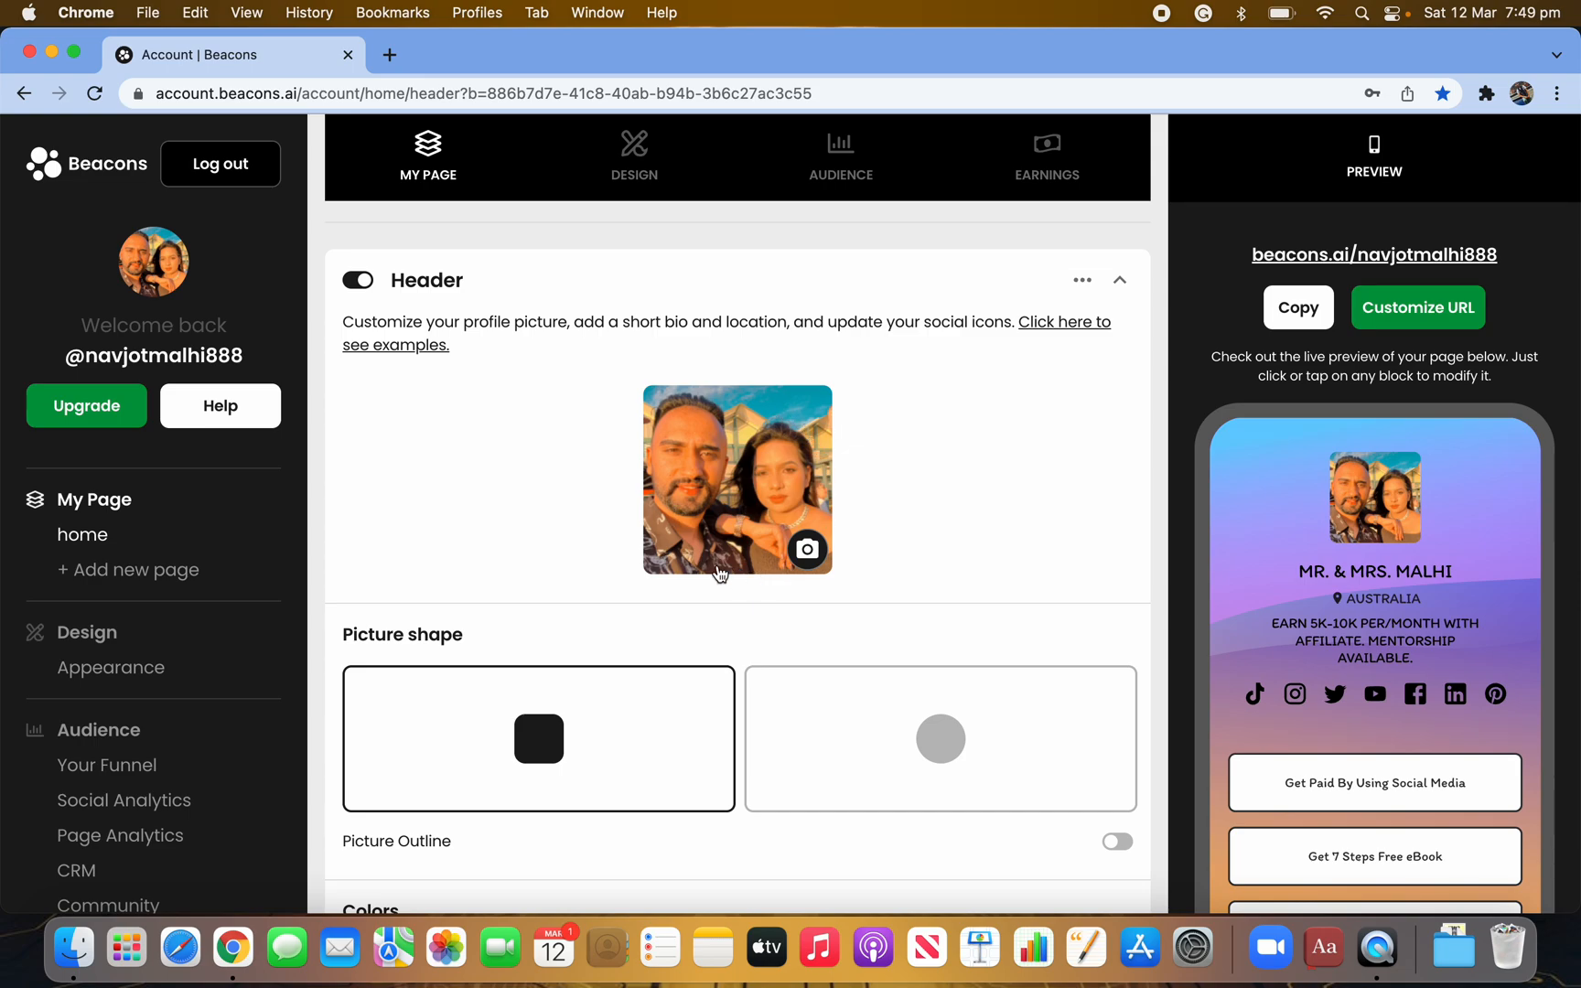
{"action": "scroll", "coordinate": [802, 682], "scroll_direction": "down", "scroll_amount": 4}
{"action": "left_click", "coordinate": [944, 529]}
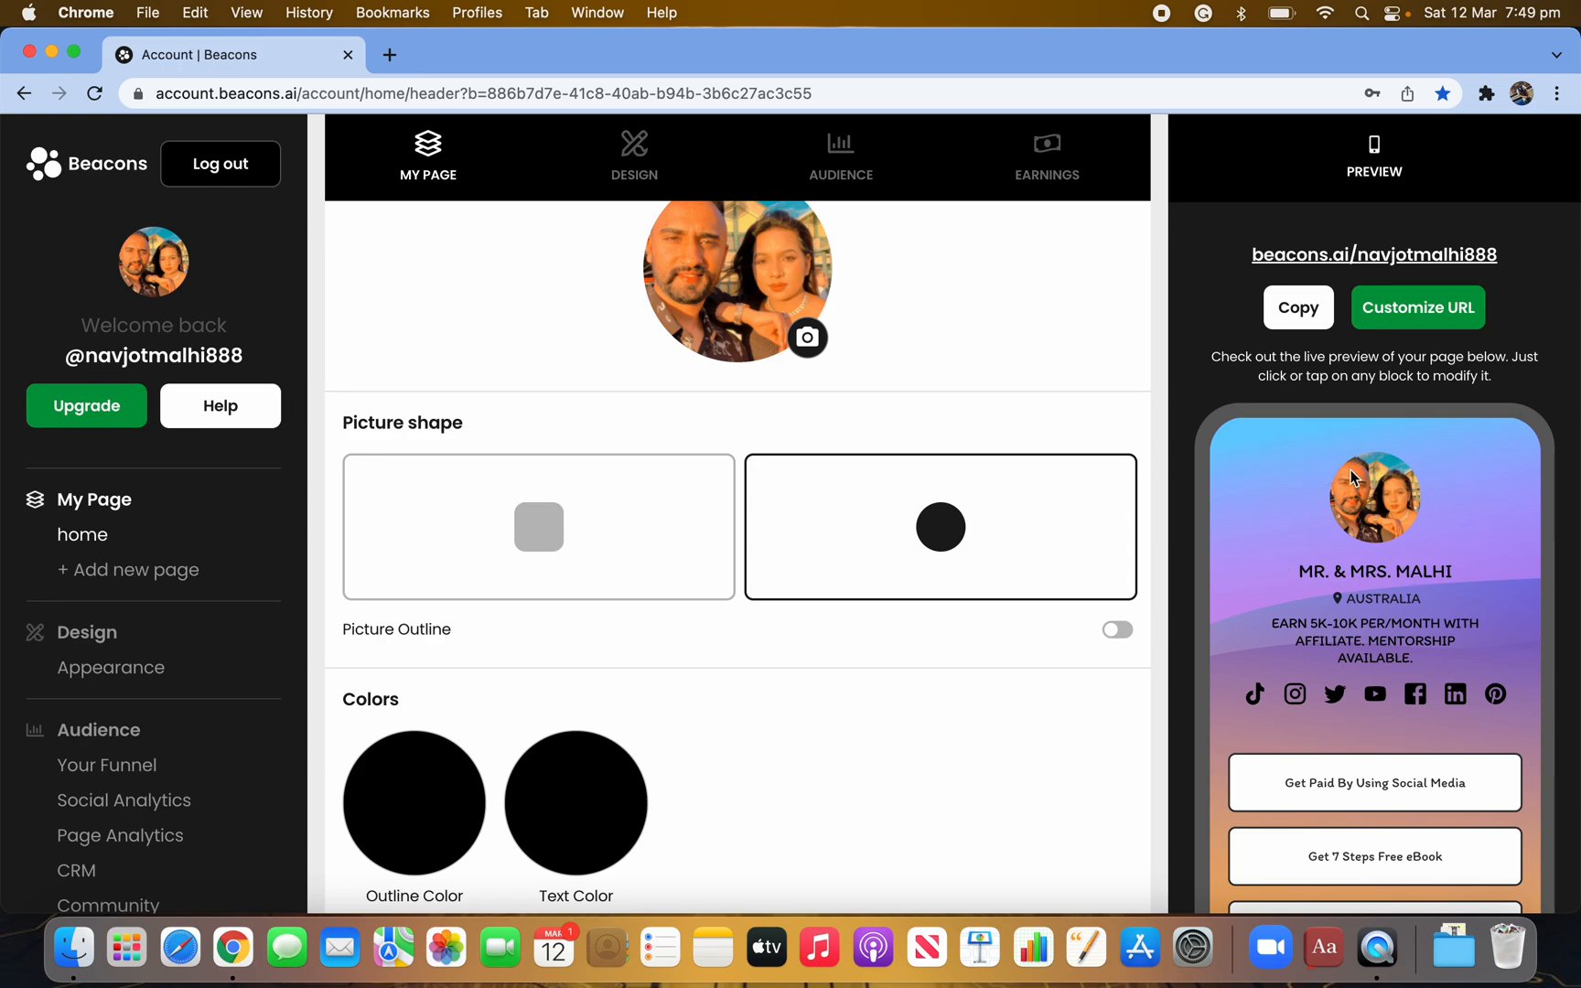
{"action": "left_click", "coordinate": [554, 548]}
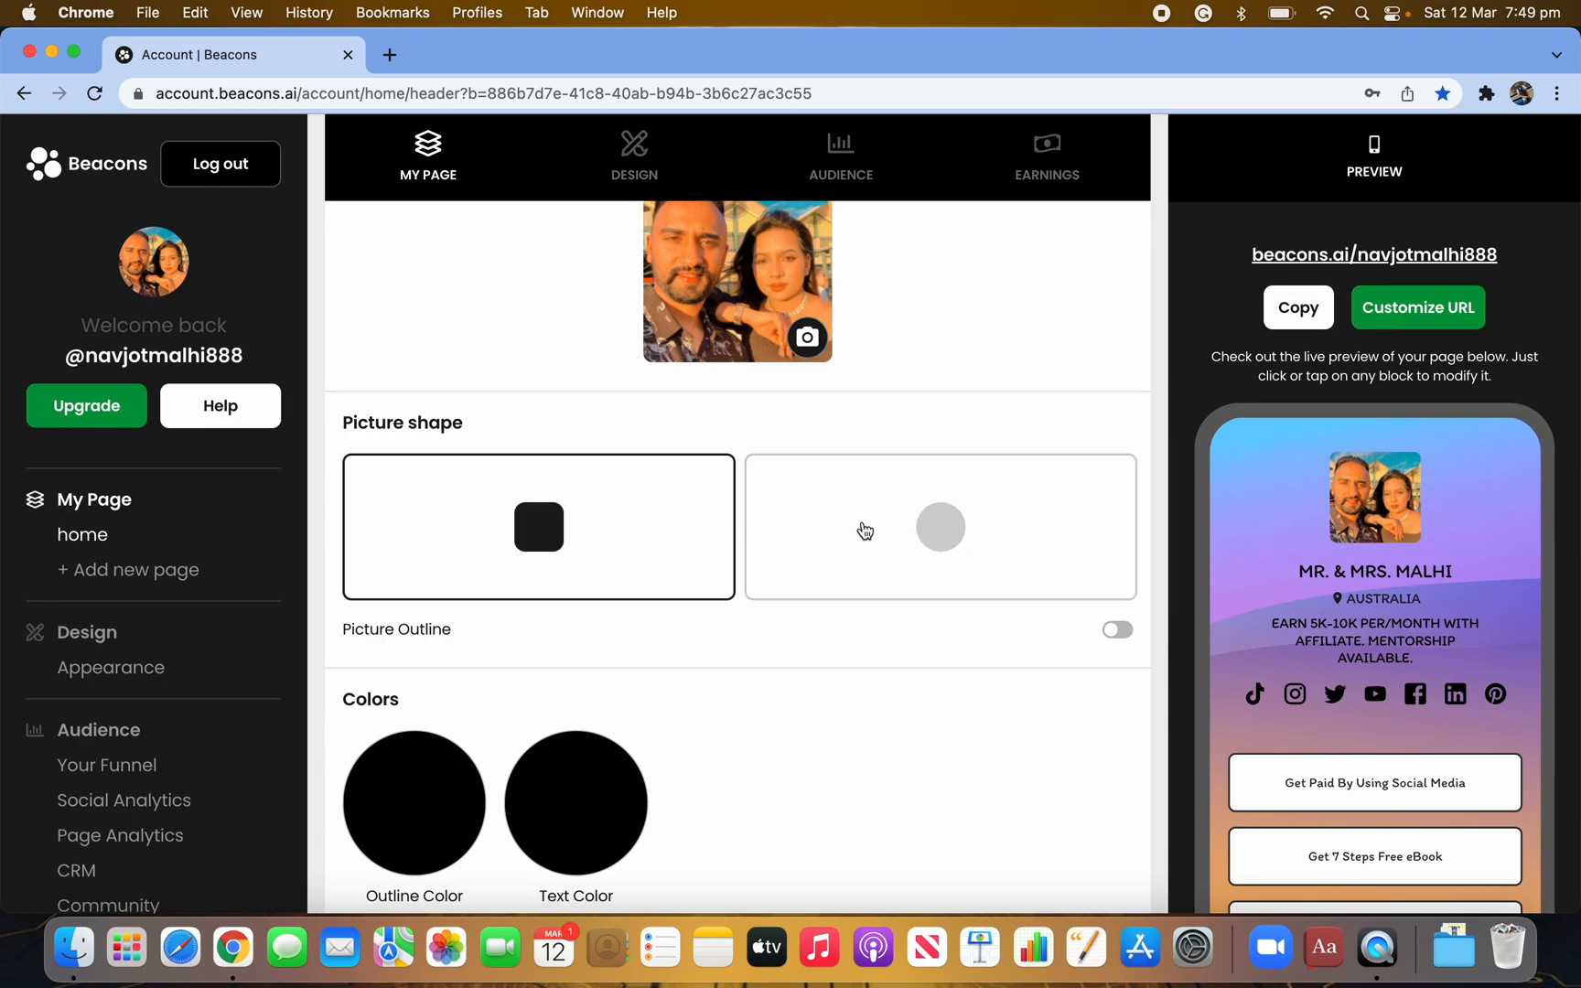
{"action": "left_click", "coordinate": [902, 549]}
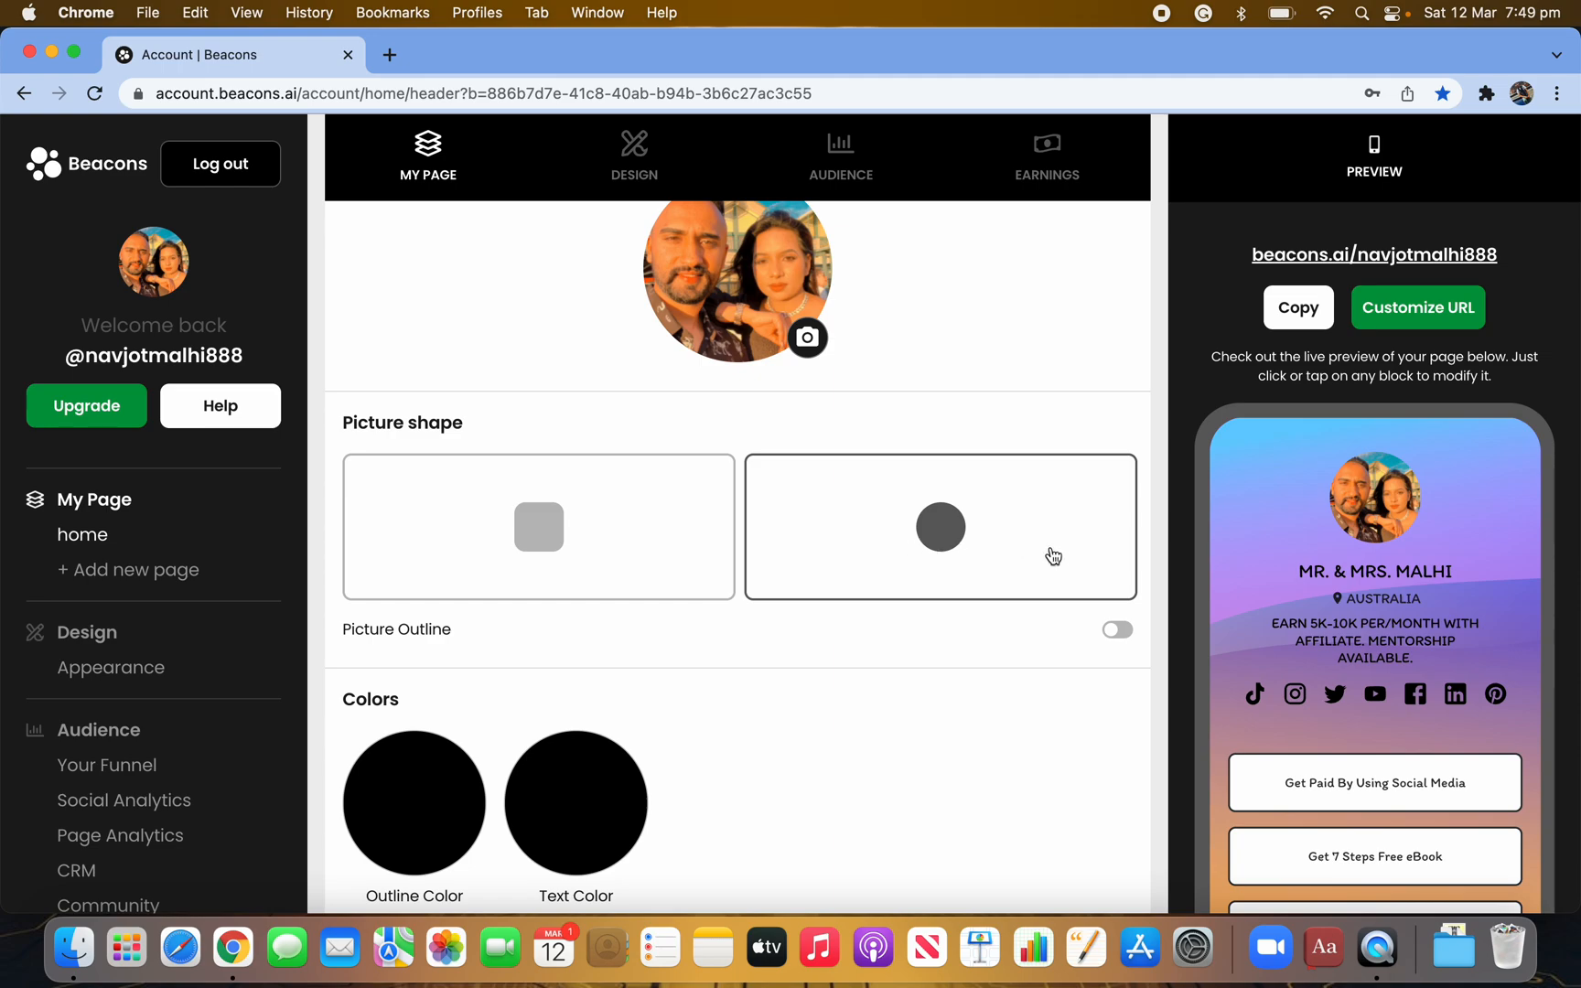
{"action": "left_click", "coordinate": [560, 528]}
Step: Try white and red #d33115 as the header's text color and restore it to black #000000
{"action": "scroll", "coordinate": [722, 687], "scroll_direction": "down", "scroll_amount": 5}
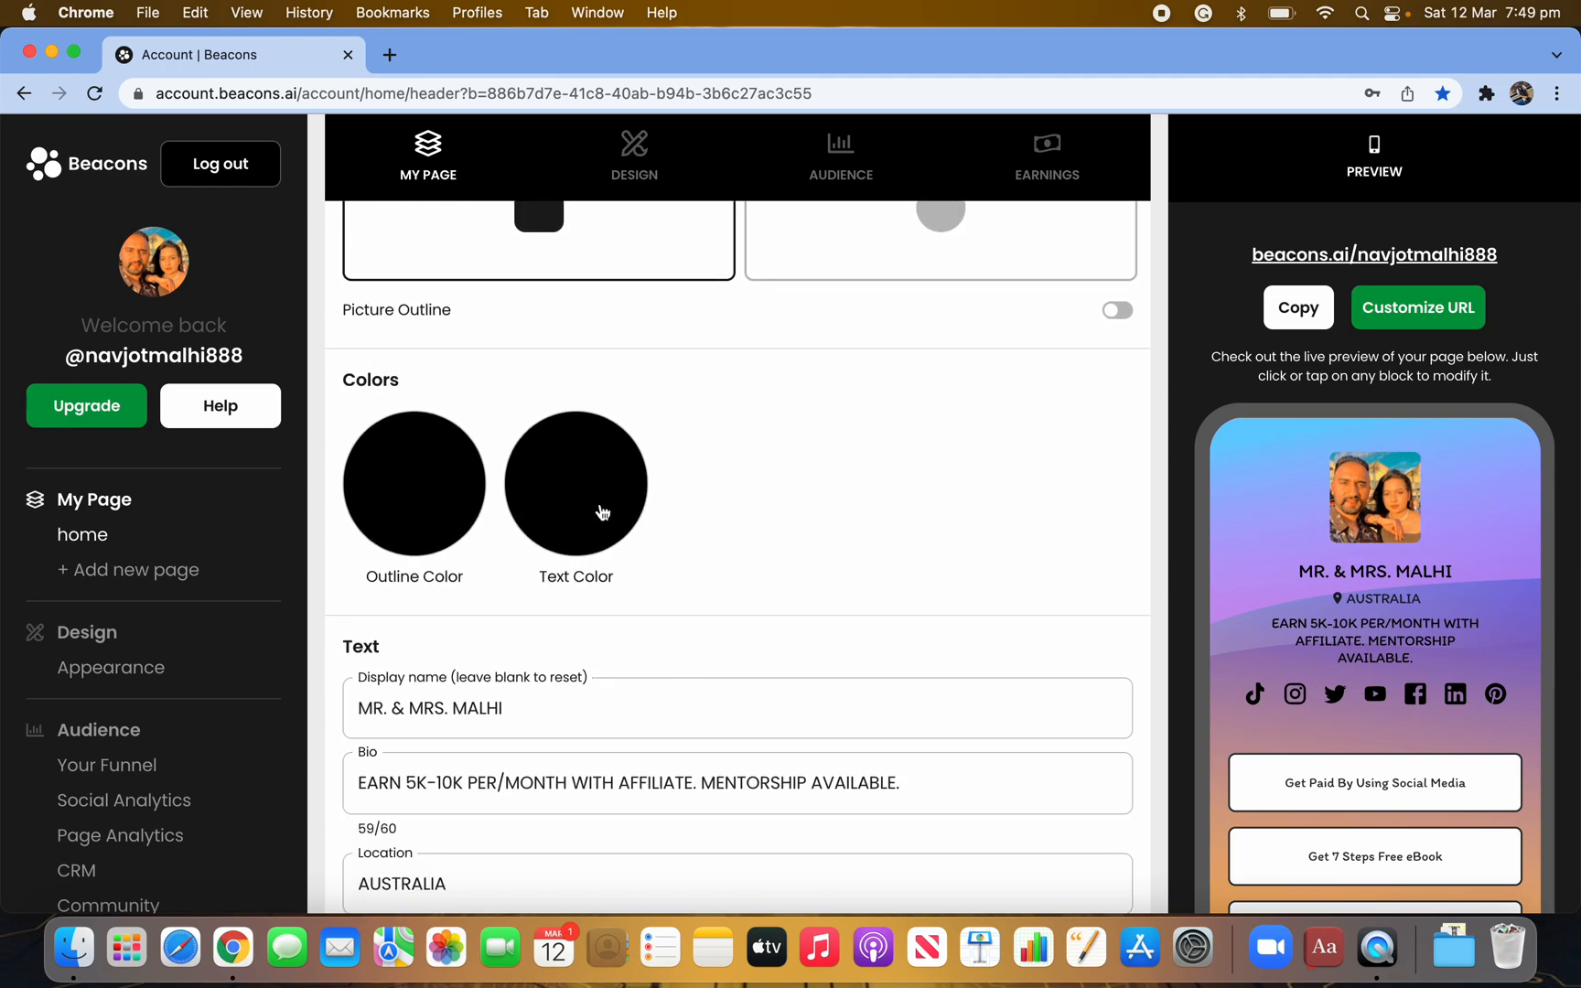
{"action": "left_click", "coordinate": [530, 511]}
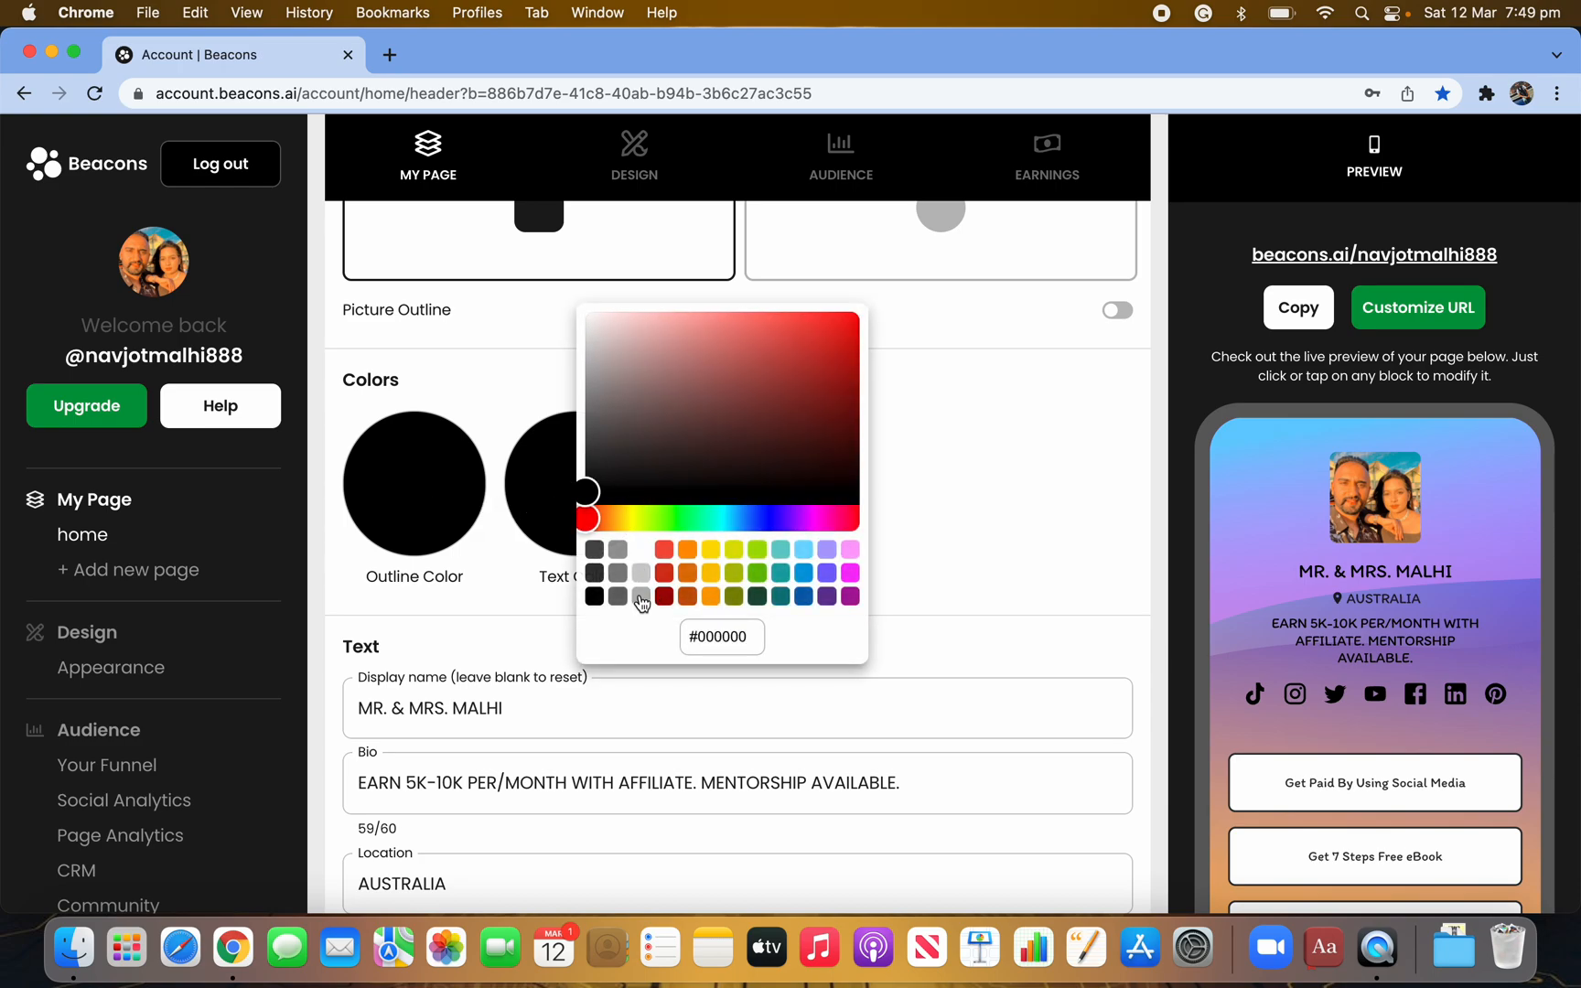
{"action": "left_click", "coordinate": [644, 550]}
{"action": "left_click", "coordinate": [664, 571]}
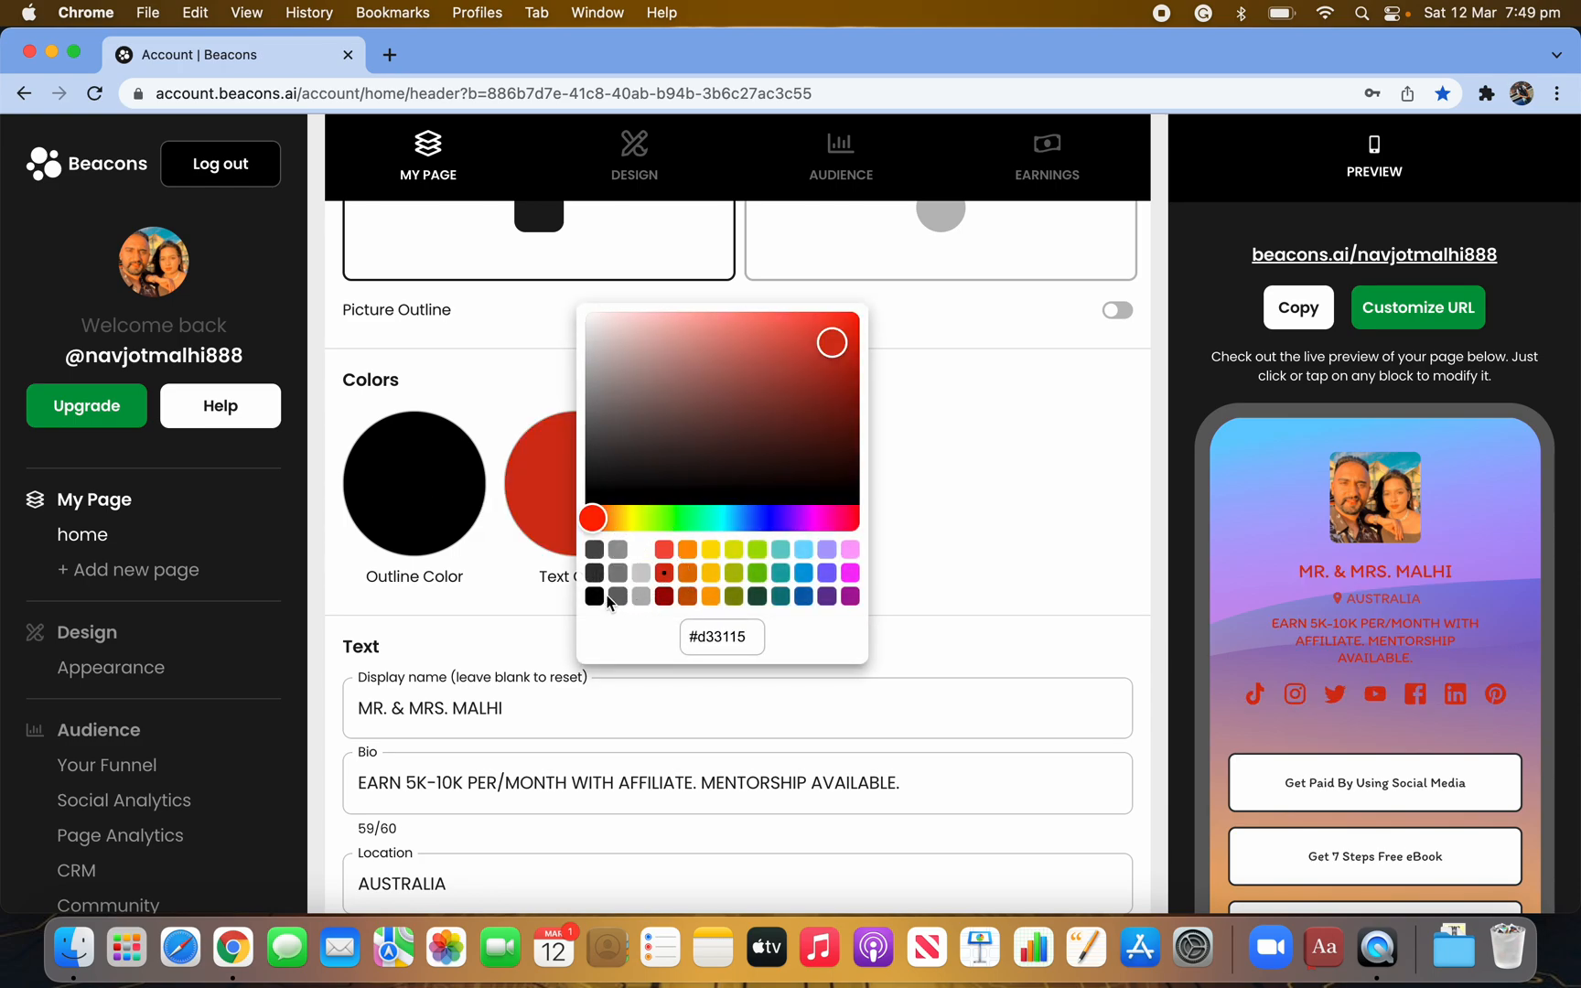
{"action": "left_click", "coordinate": [594, 597]}
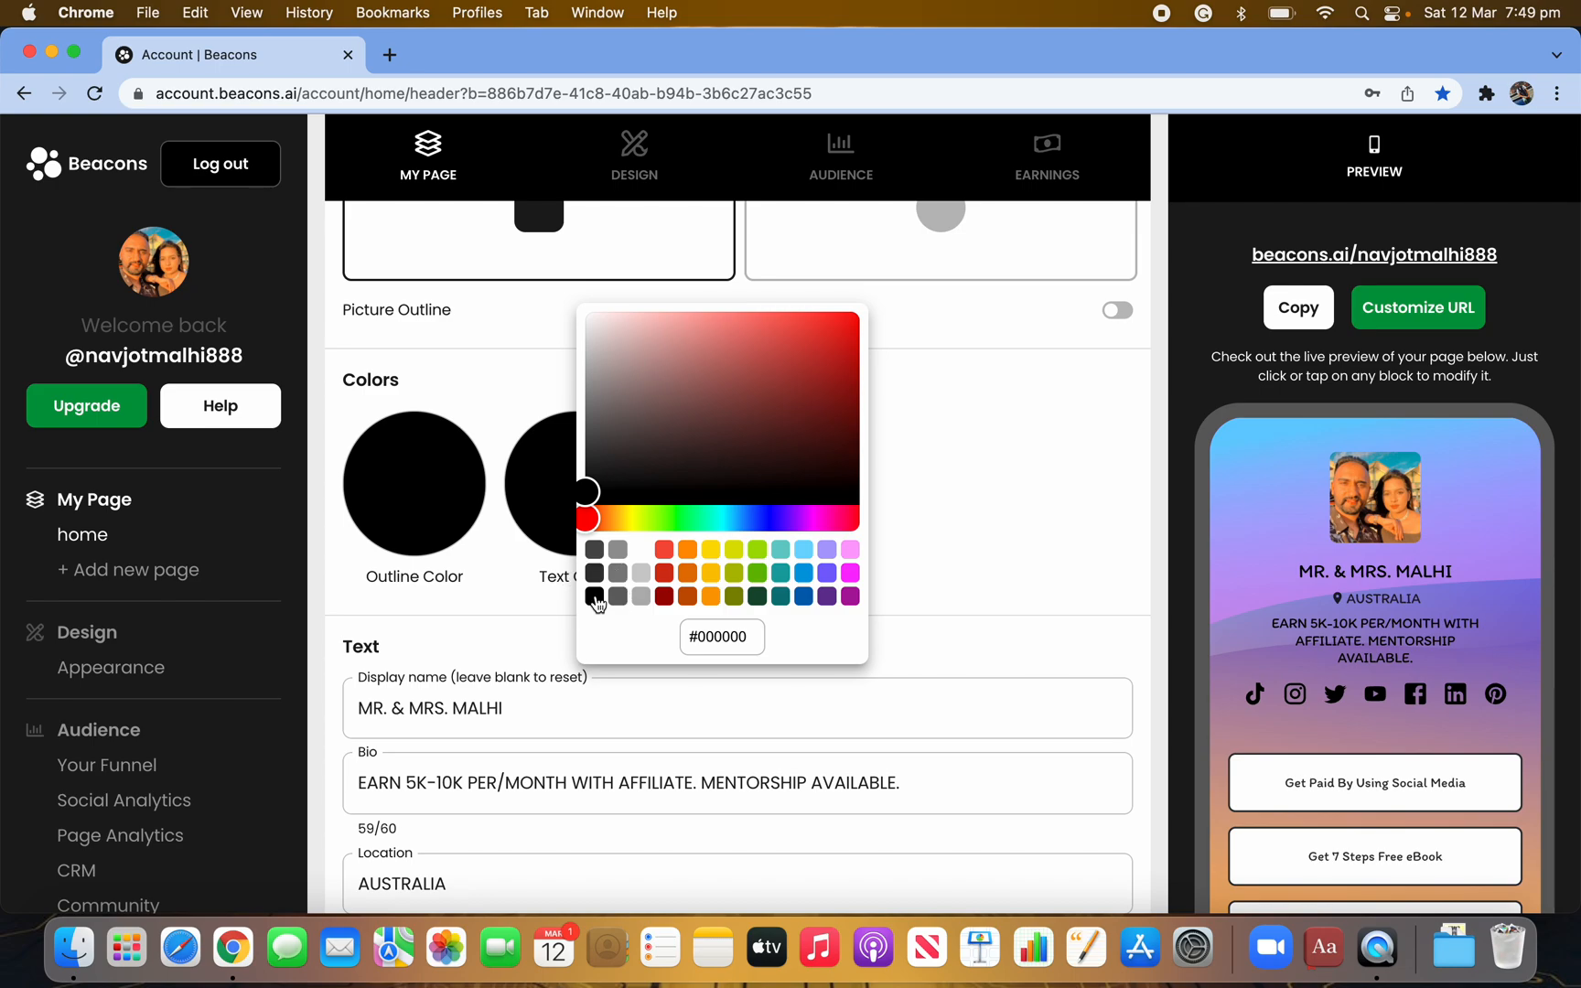
Step: Close the color picker and examine the display name field in the Header block's Text section
{"action": "left_click", "coordinate": [1021, 506]}
{"action": "scroll", "coordinate": [974, 579], "scroll_direction": "down", "scroll_amount": 3}
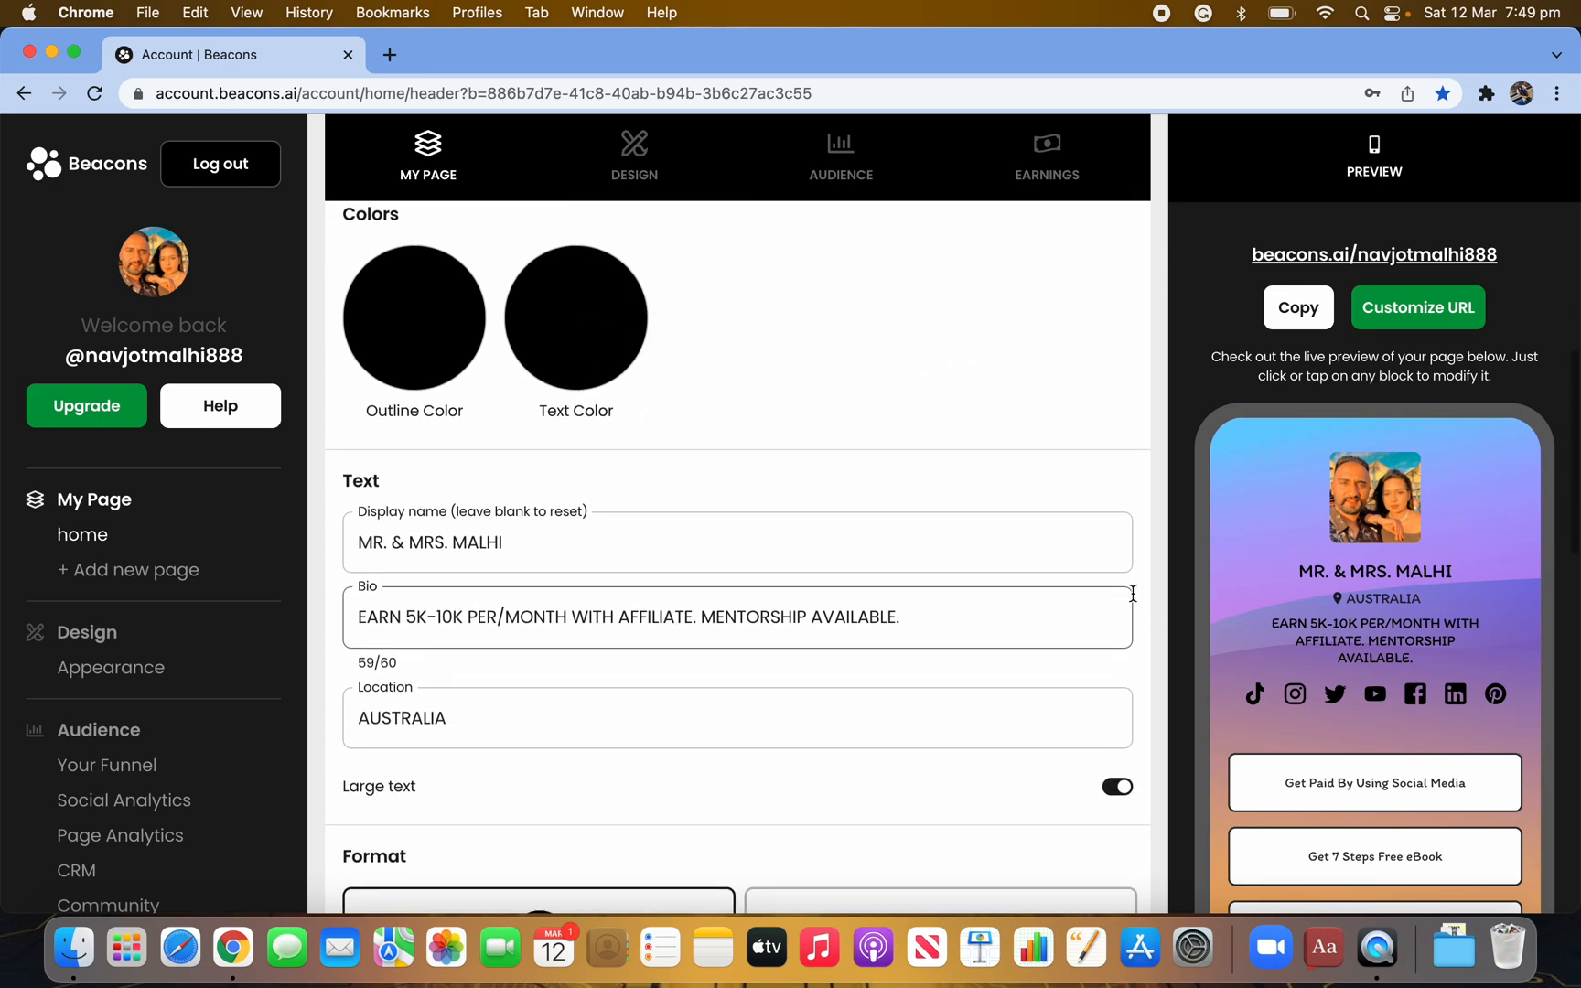
{"action": "scroll", "coordinate": [1433, 806], "scroll_direction": "down", "scroll_amount": 2}
{"action": "scroll", "coordinate": [1433, 805], "scroll_direction": "up", "scroll_amount": 3}
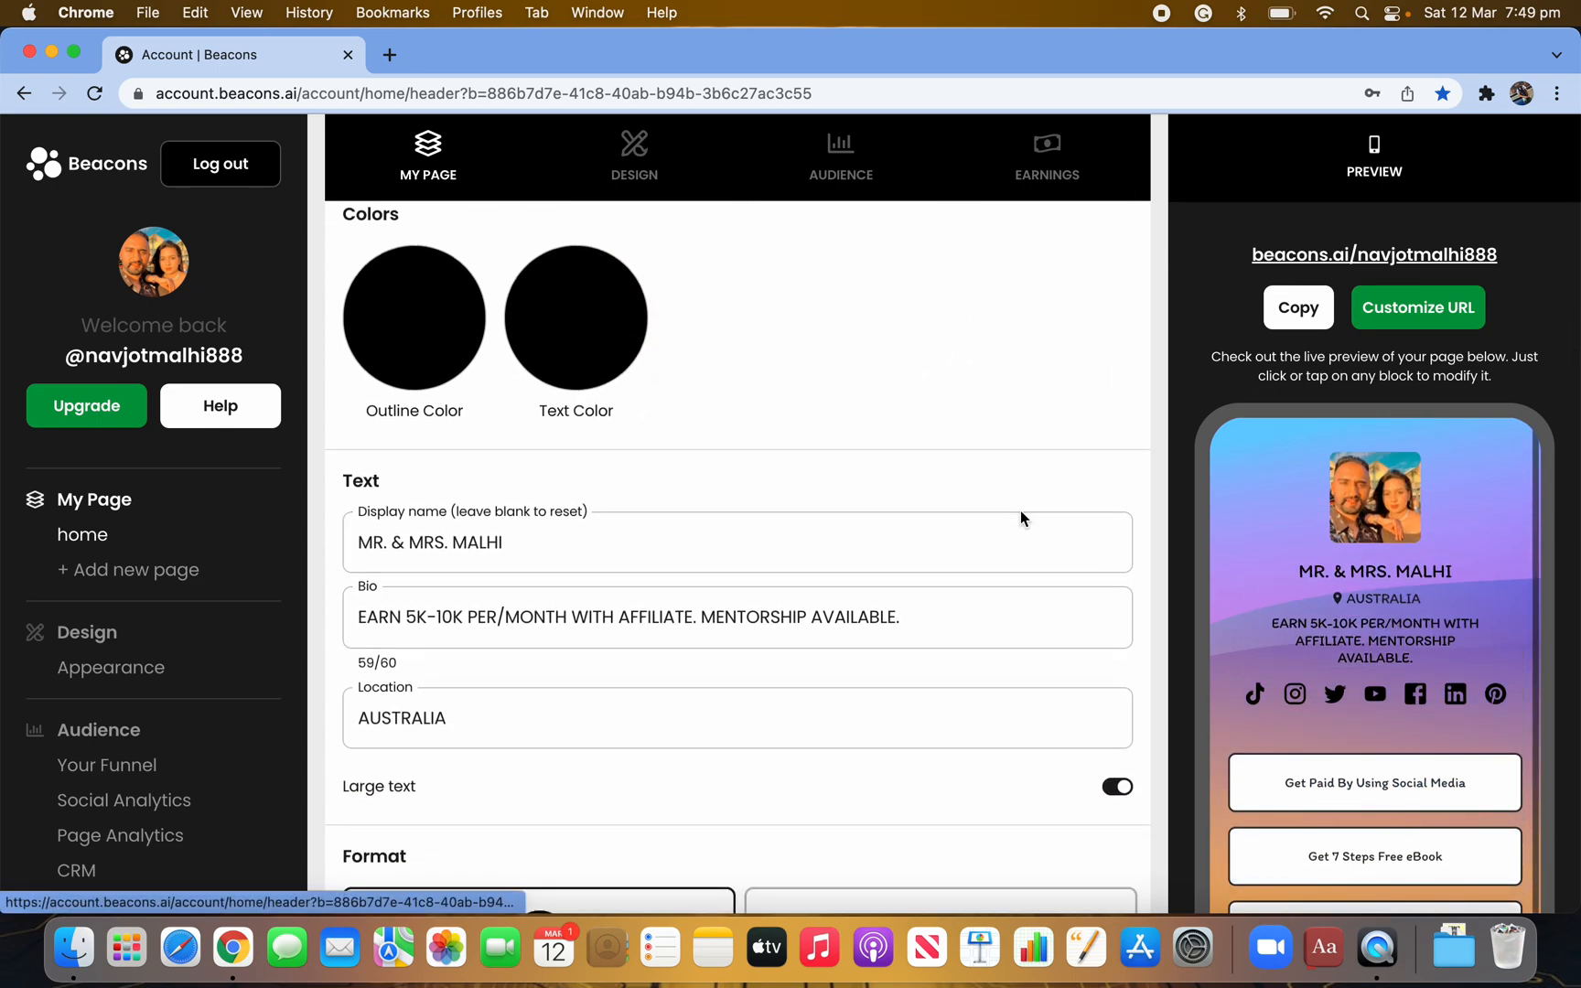
{"action": "scroll", "coordinate": [684, 737], "scroll_direction": "down", "scroll_amount": 2}
{"action": "left_click", "coordinate": [557, 447]}
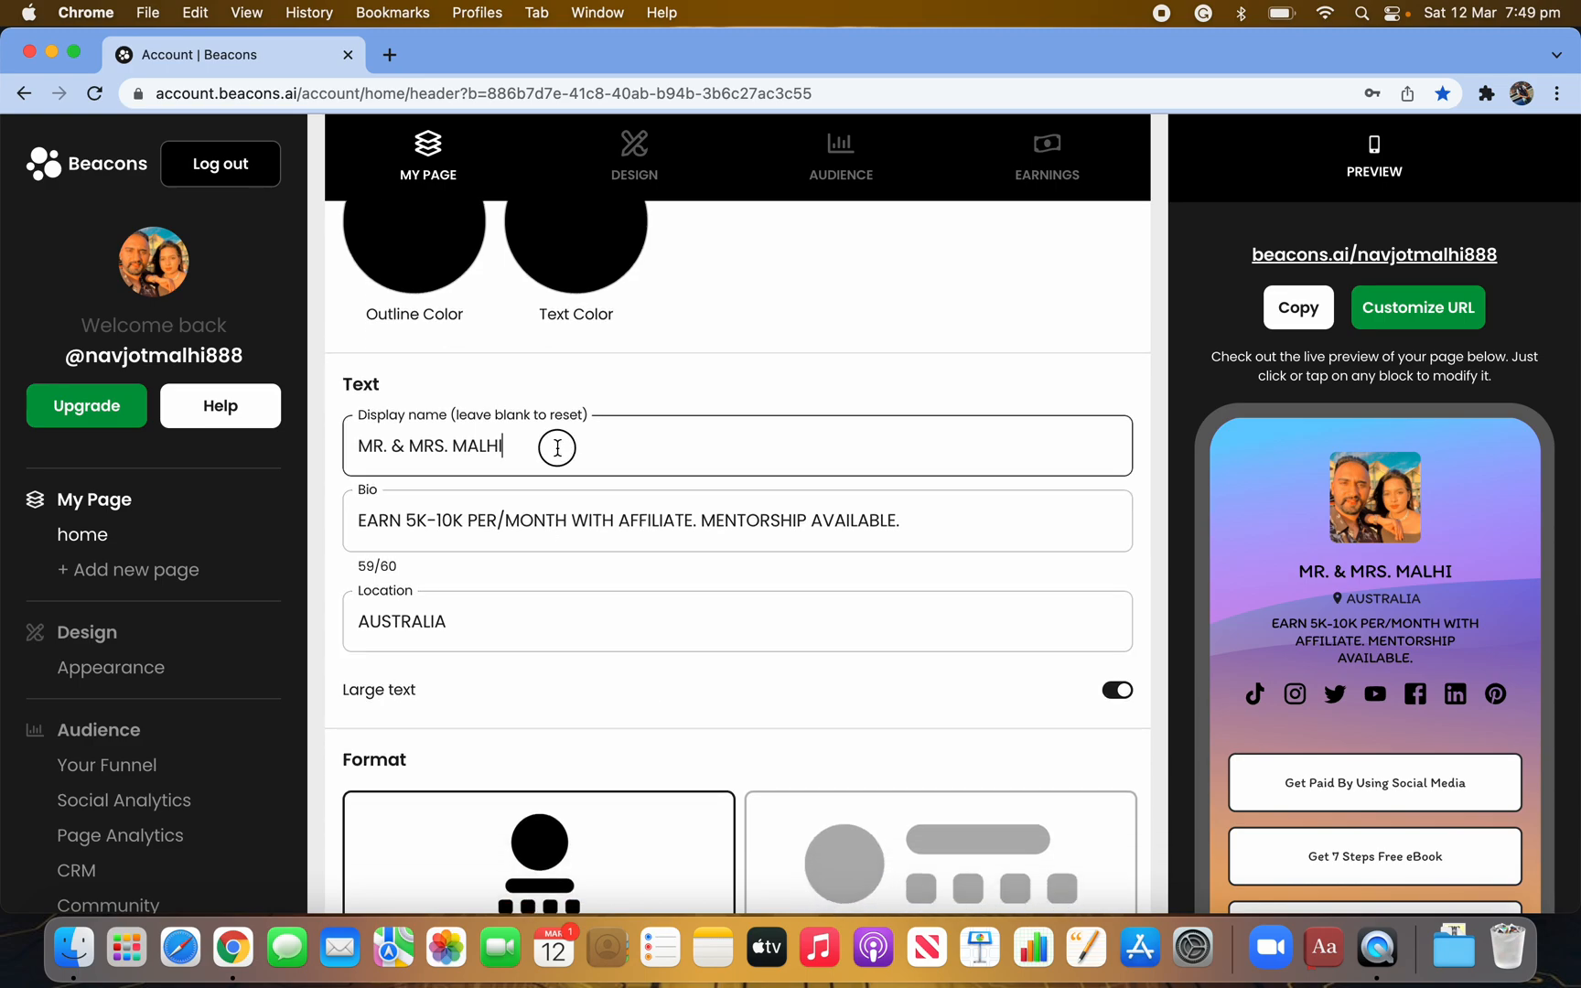
{"action": "left_click_drag", "start_coordinate": [523, 447], "coordinate": [419, 446]}
{"action": "left_click", "coordinate": [658, 430]}
Step: Examine the bio text in the Header block, including its income claim and mentorship wording, and the location field
{"action": "left_click_drag", "start_coordinate": [919, 524], "coordinate": [457, 535]}
{"action": "left_click", "coordinate": [935, 529]}
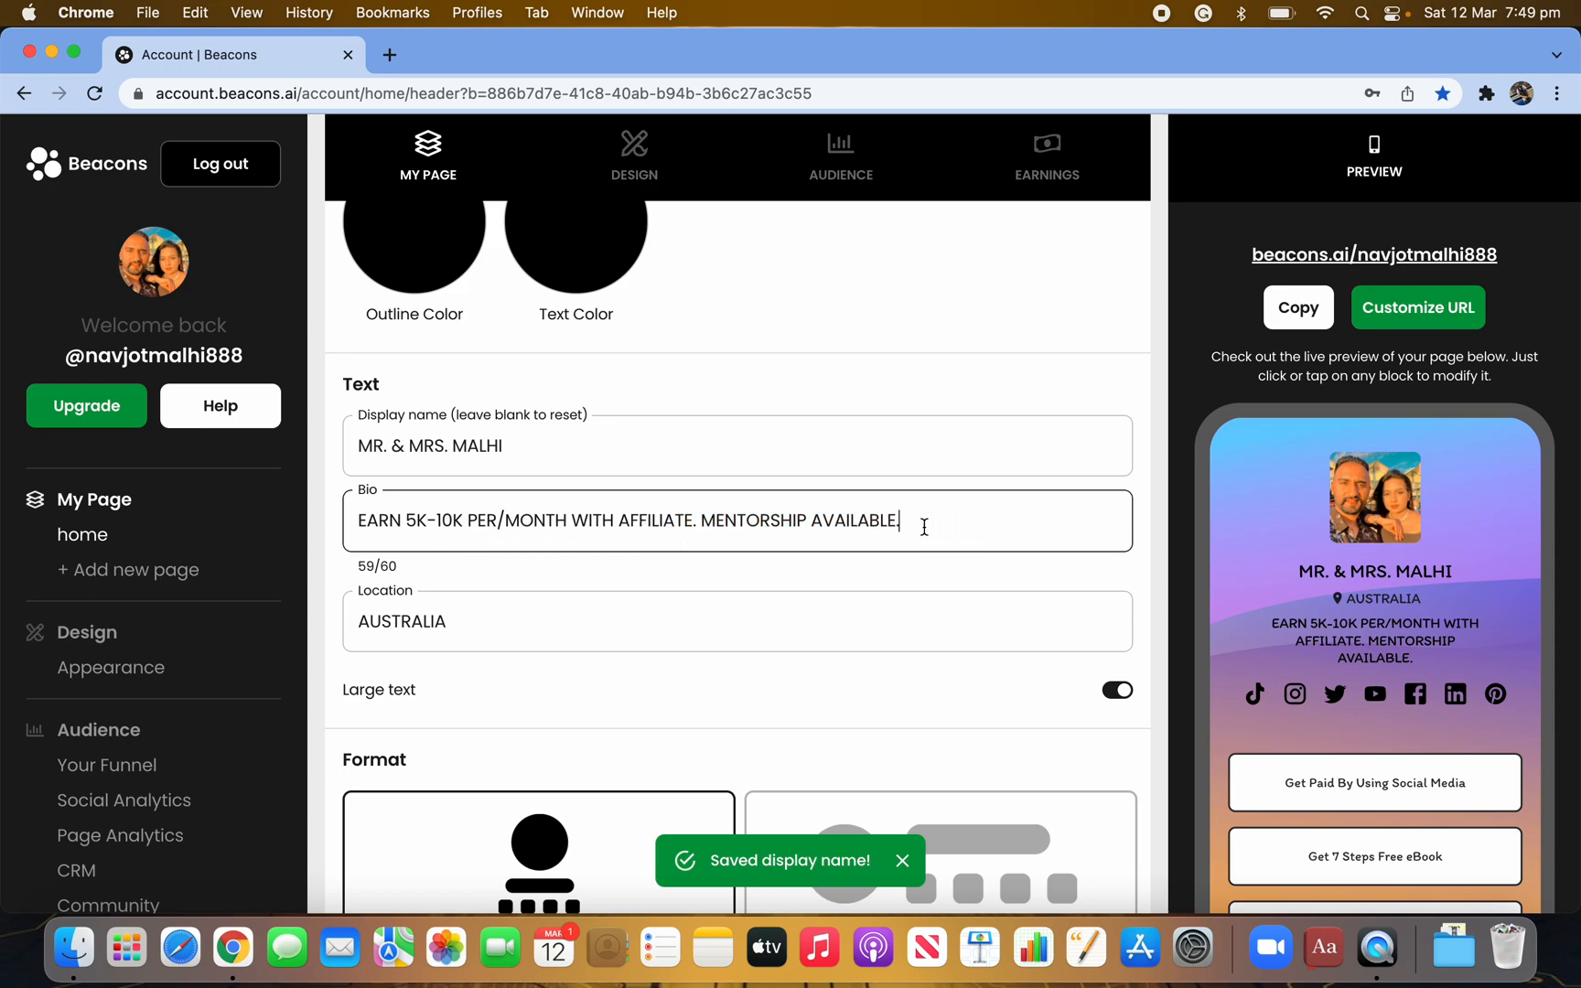
{"action": "left_click_drag", "start_coordinate": [914, 522], "coordinate": [452, 499]}
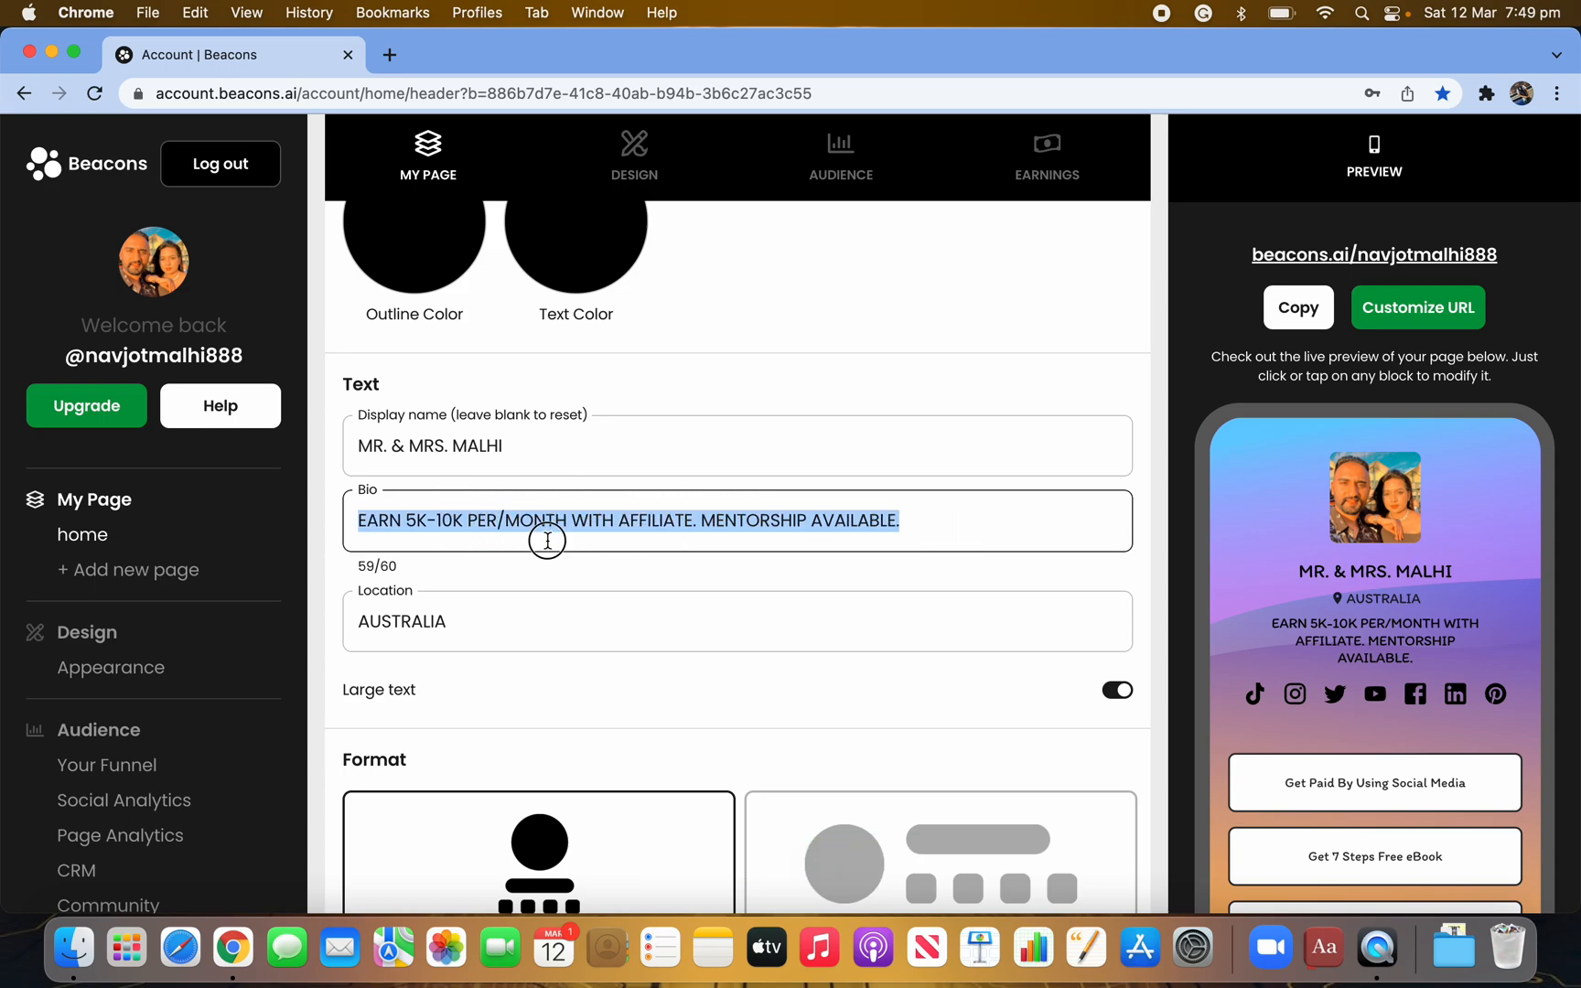
{"action": "scroll", "coordinate": [564, 604], "scroll_direction": "down", "scroll_amount": 2}
{"action": "left_click", "coordinate": [627, 506]}
{"action": "left_click", "coordinate": [426, 464]}
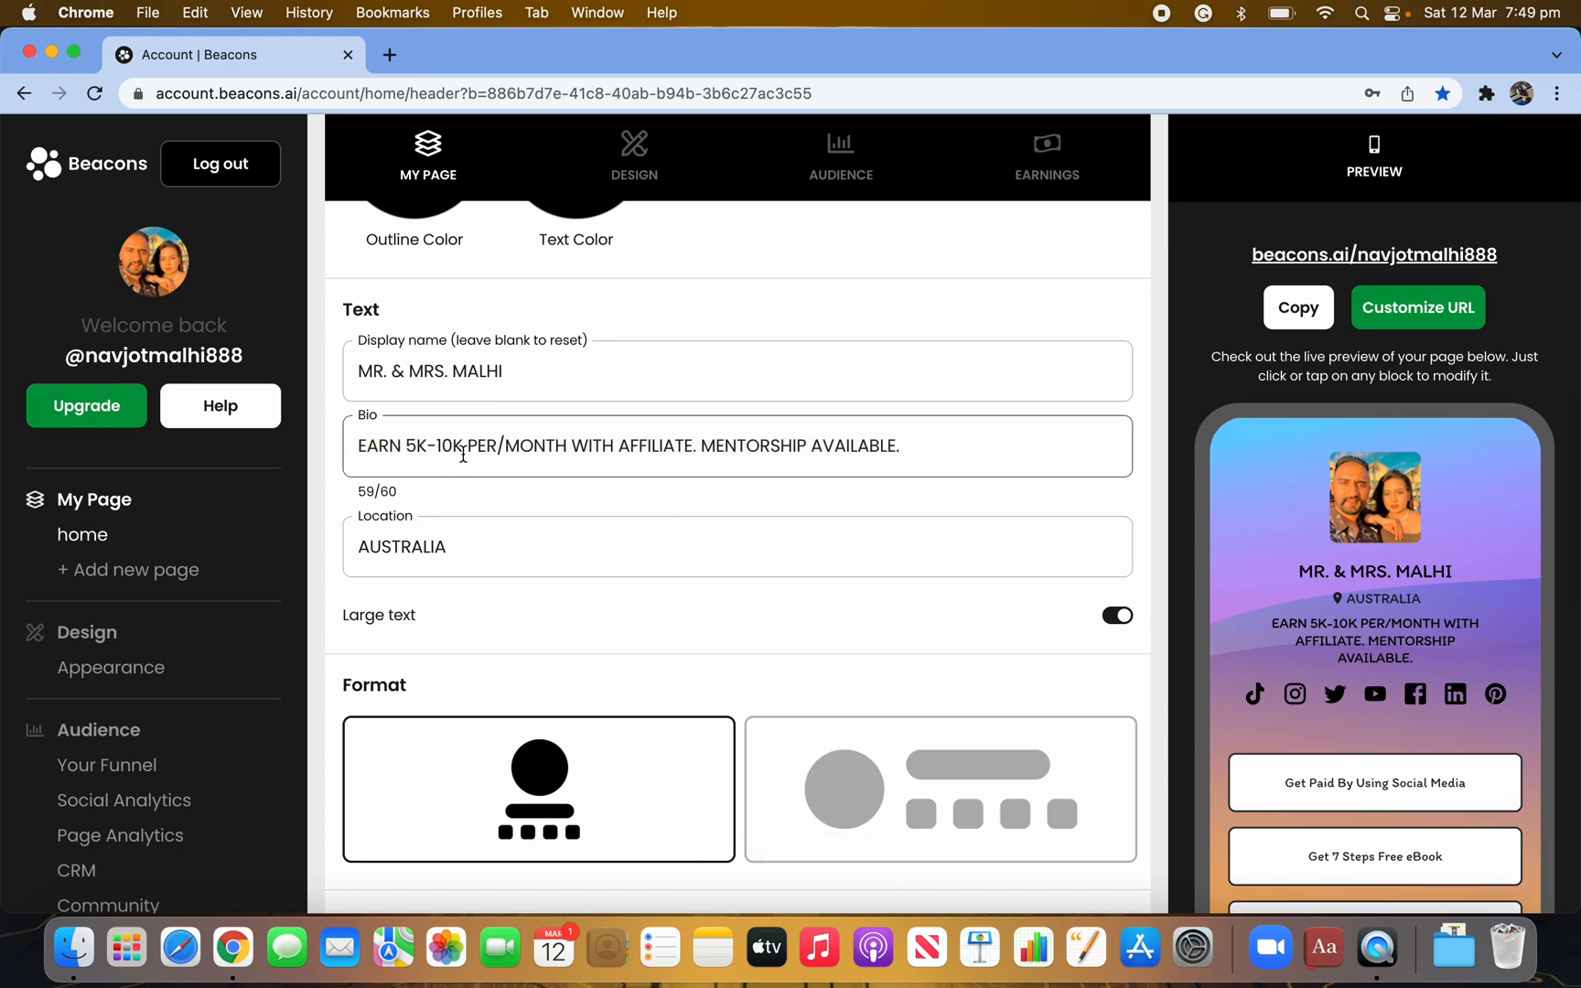
{"action": "left_click", "coordinate": [765, 495]}
{"action": "left_click", "coordinate": [783, 462]}
{"action": "left_click_drag", "start_coordinate": [893, 446], "coordinate": [738, 445]}
{"action": "left_click", "coordinate": [715, 491]}
{"action": "scroll", "coordinate": [634, 593], "scroll_direction": "down", "scroll_amount": 2}
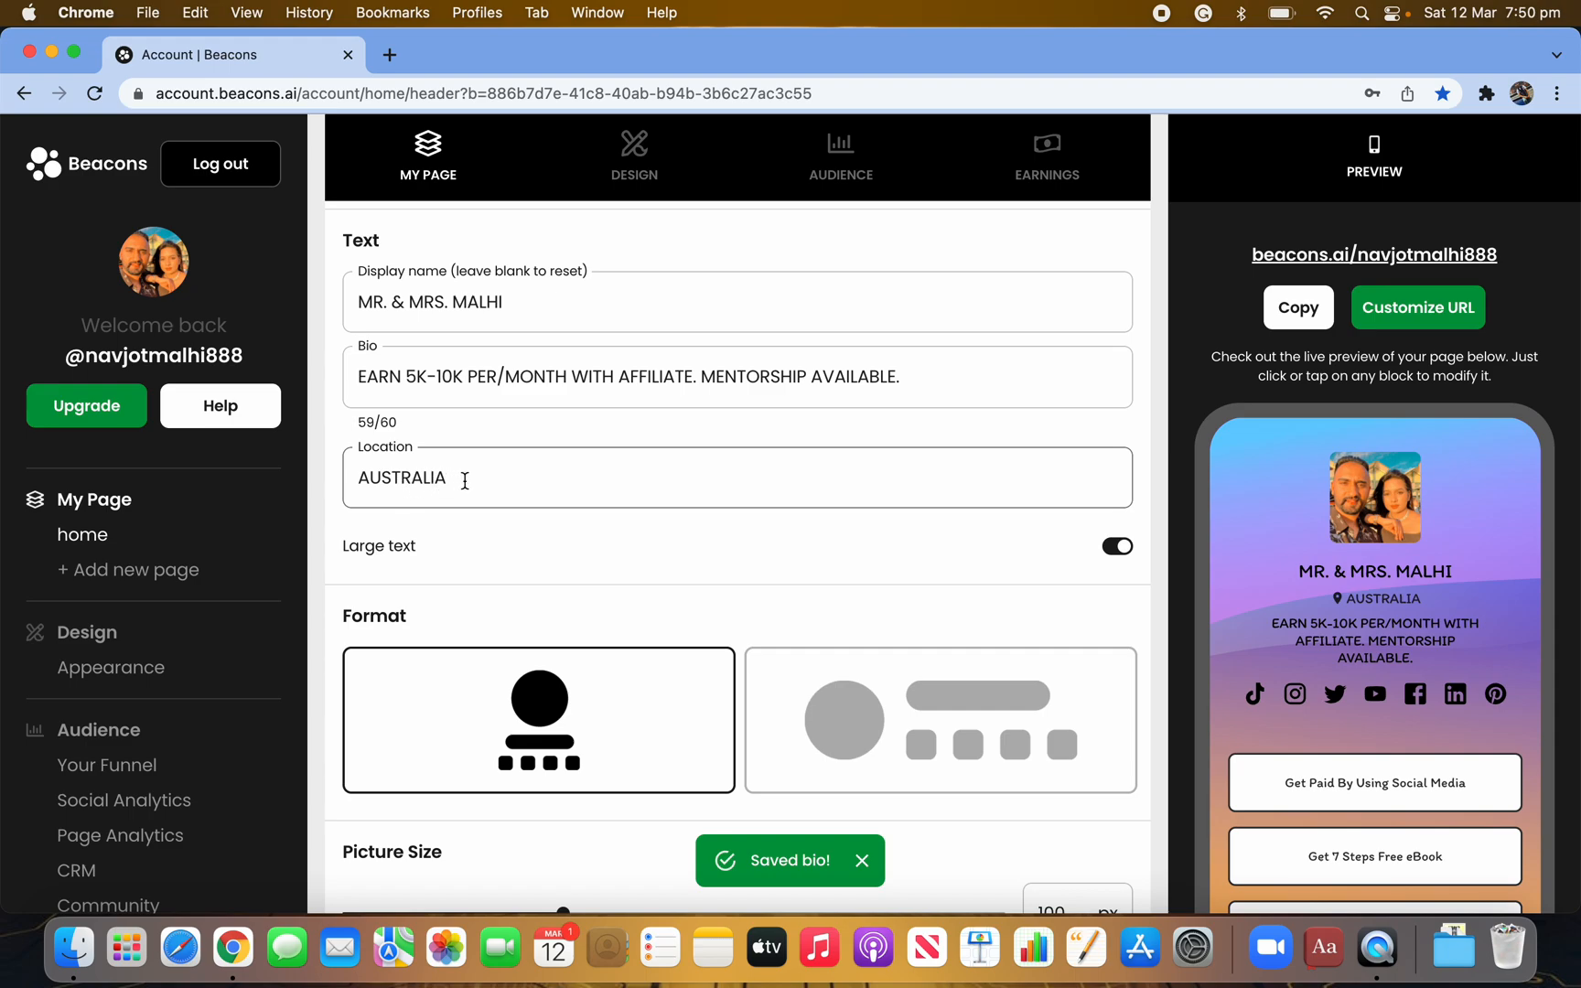
Step: Try the side-by-side header format, restore the centered one, and test the picture size slider, leaving it at 100 px
{"action": "scroll", "coordinate": [544, 549], "scroll_direction": "down", "scroll_amount": 5}
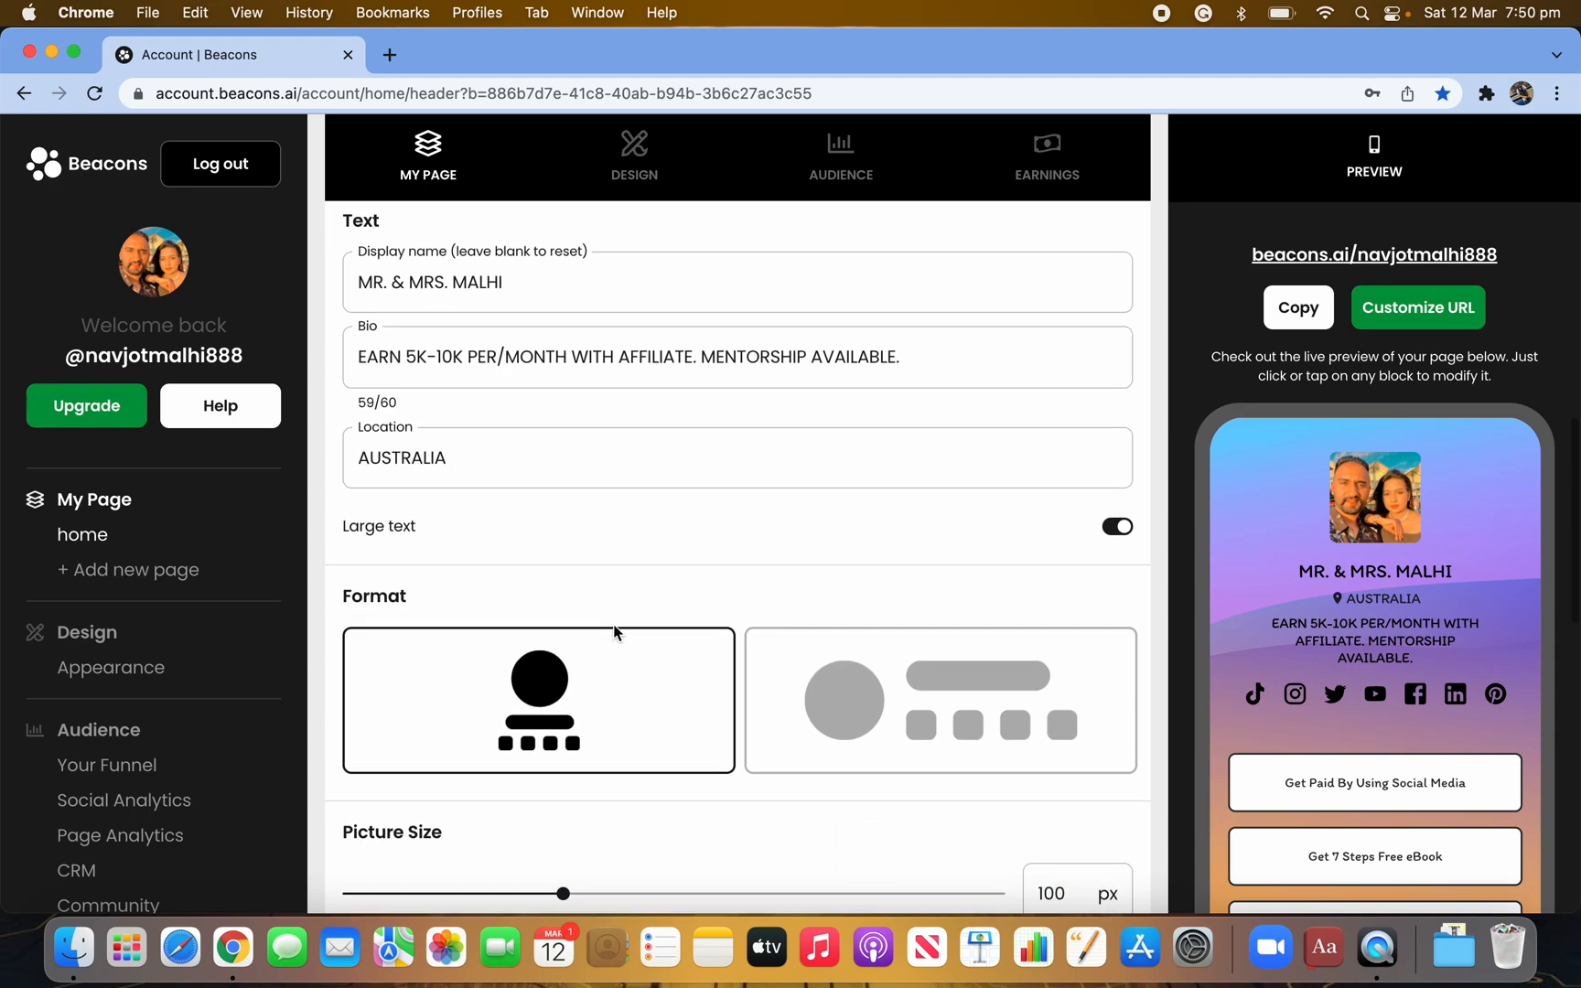
{"action": "scroll", "coordinate": [760, 584], "scroll_direction": "down", "scroll_amount": 3}
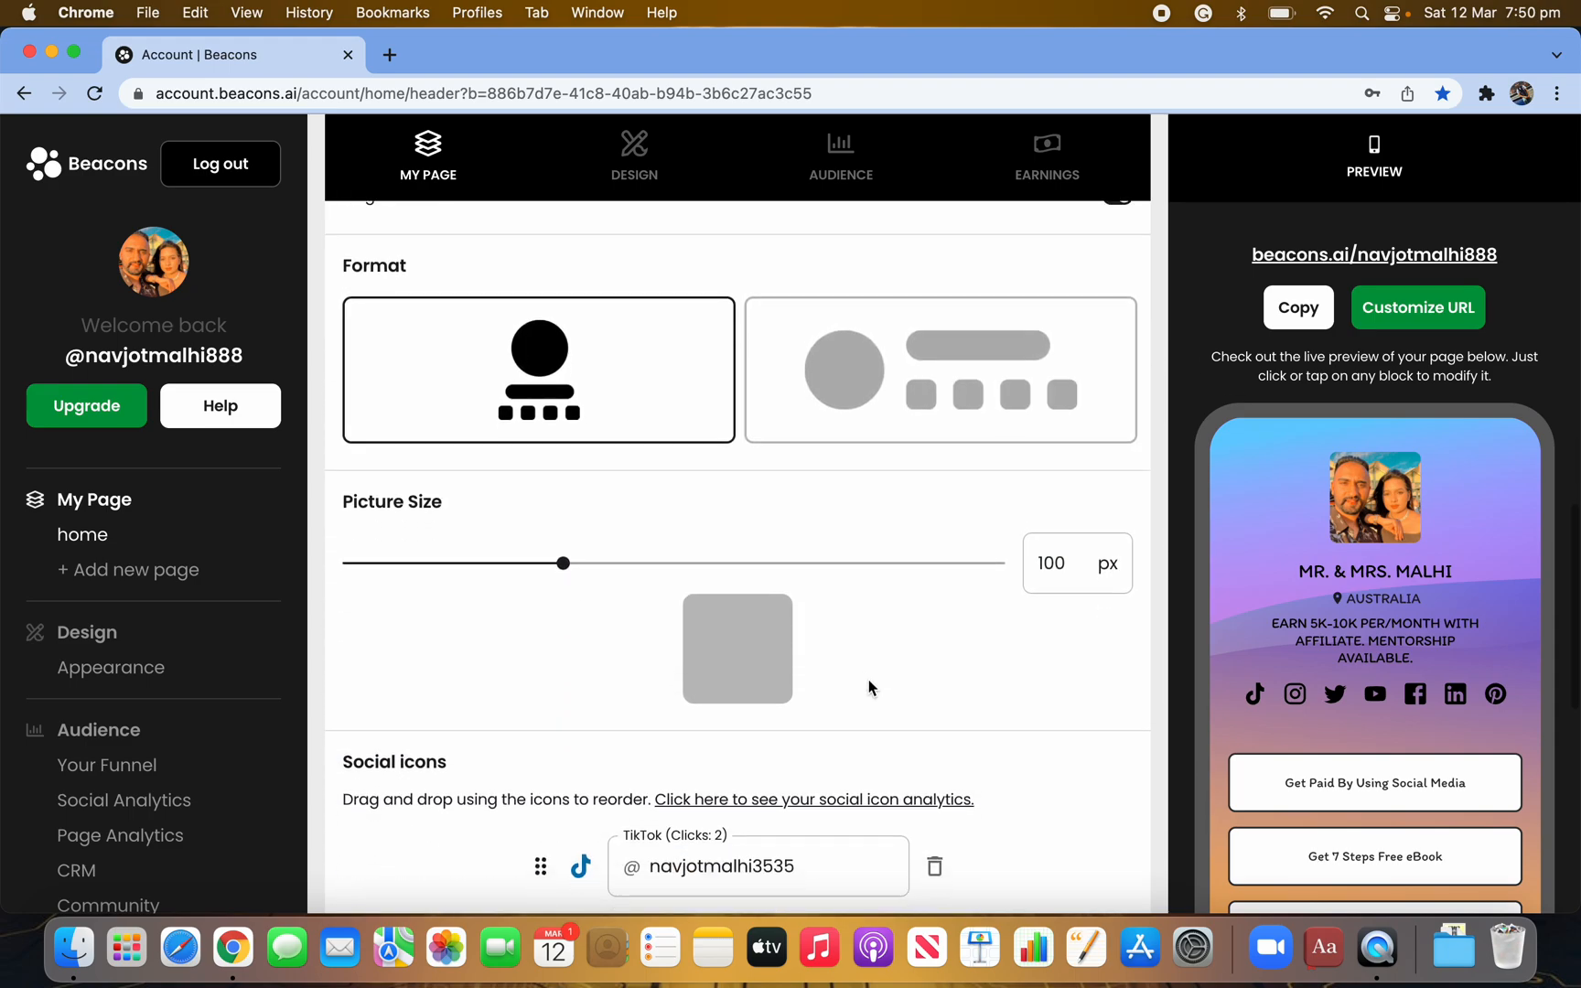
{"action": "left_click", "coordinate": [939, 367]}
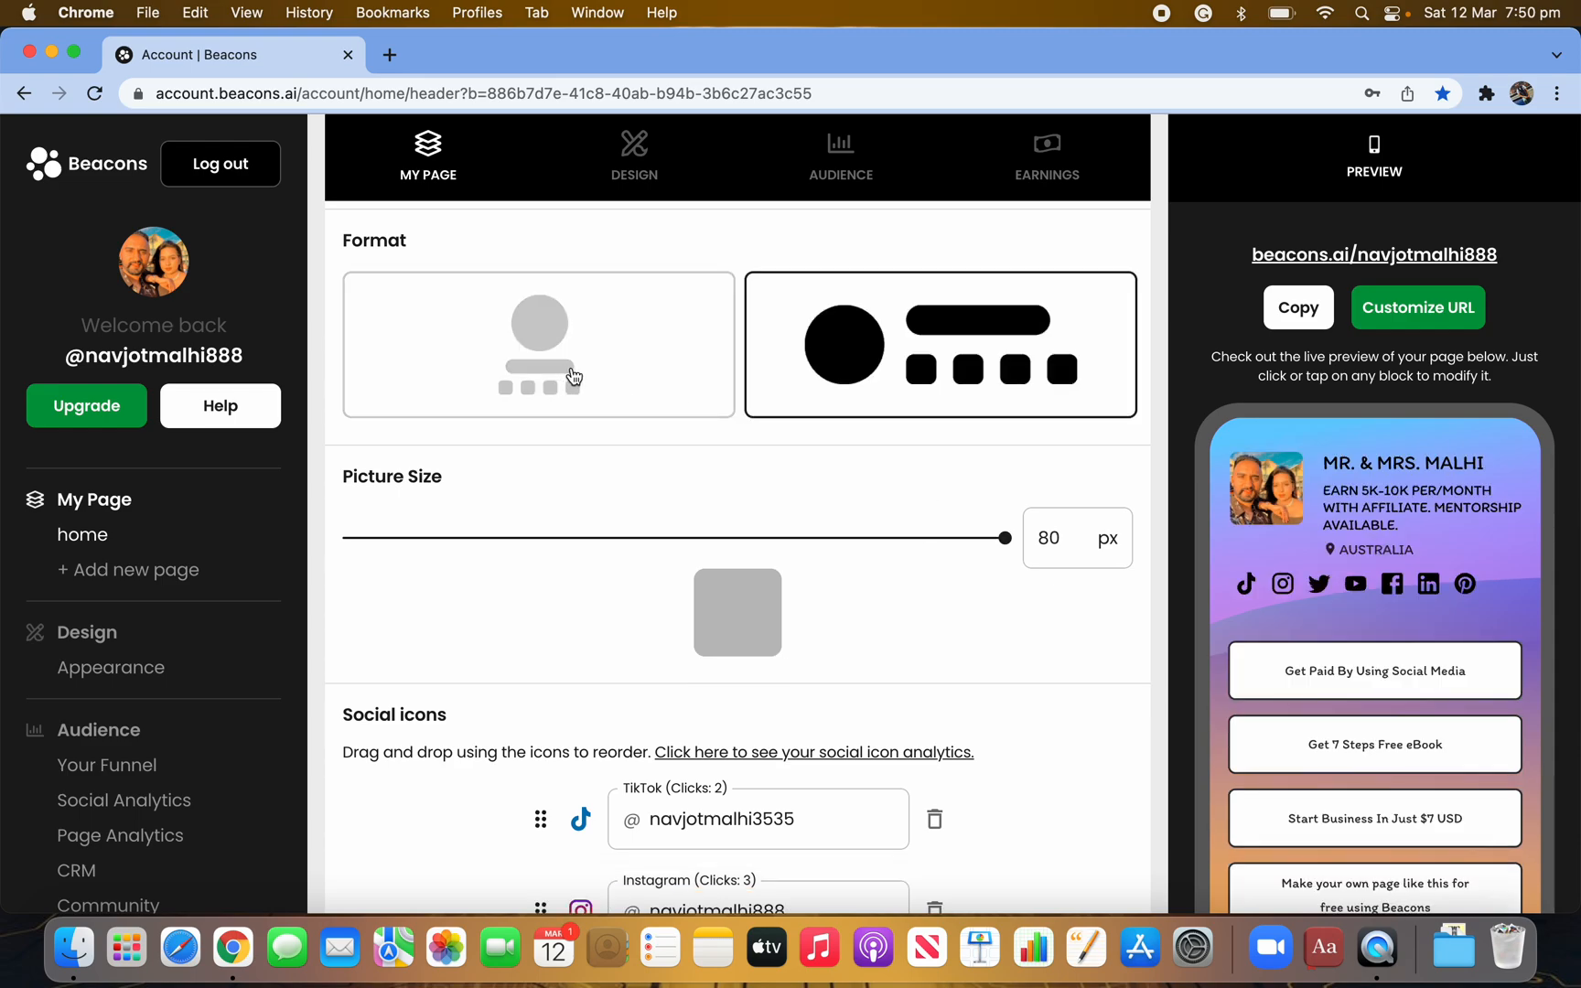
{"action": "left_click", "coordinate": [567, 375]}
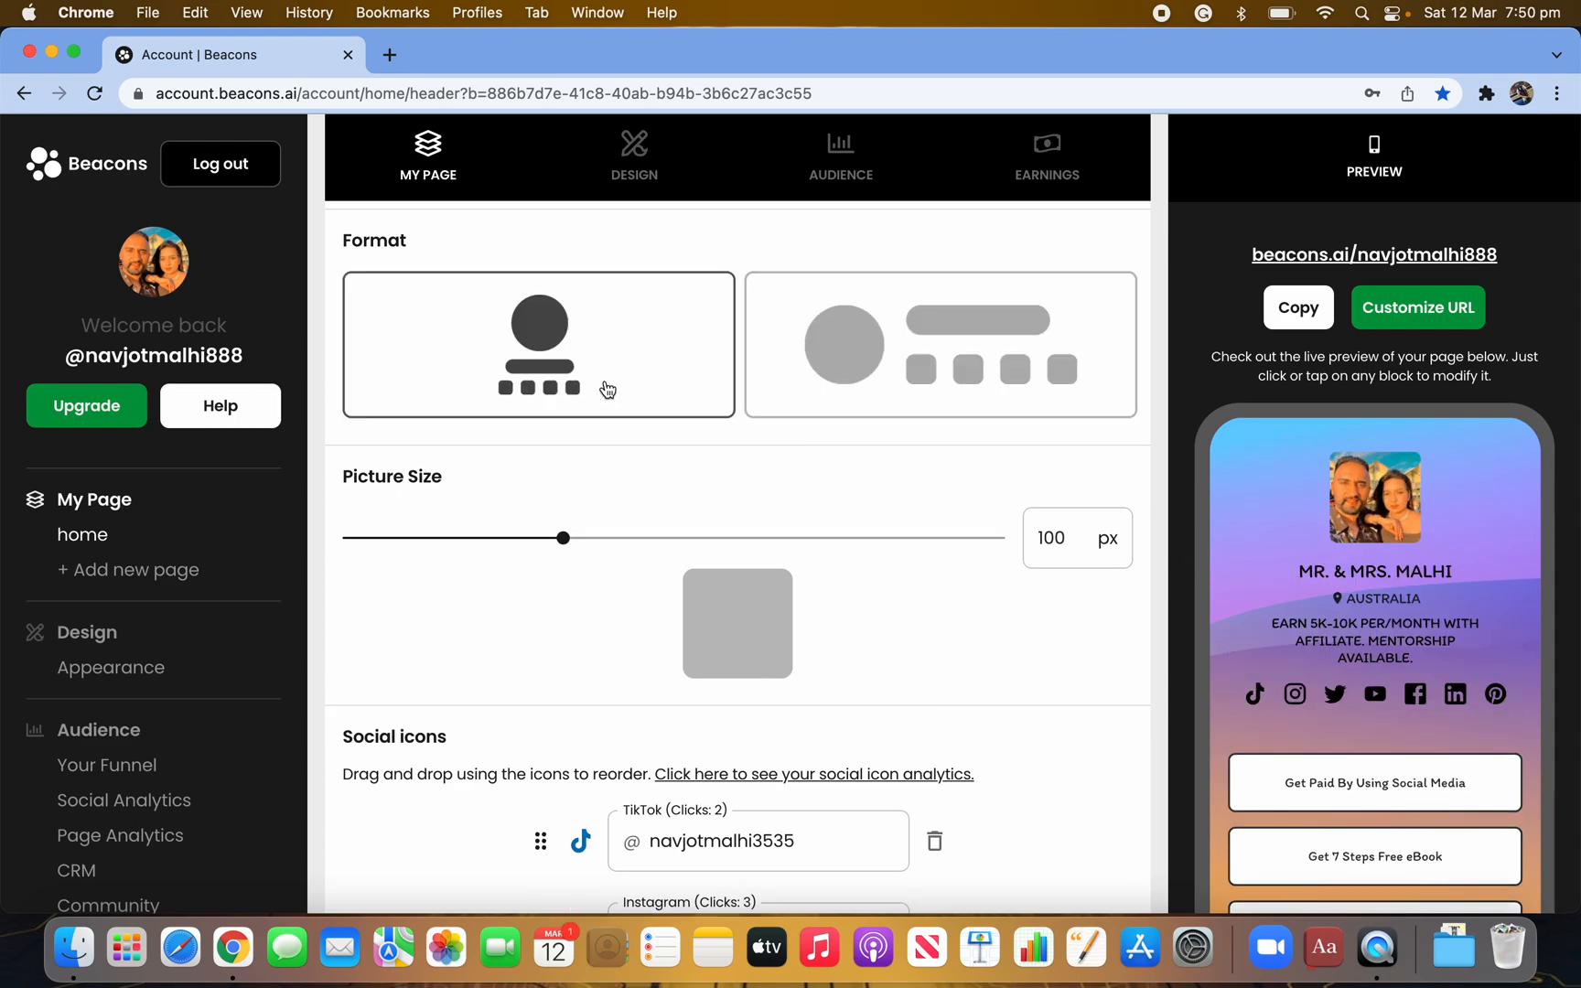
{"action": "scroll", "coordinate": [700, 620], "scroll_direction": "down", "scroll_amount": 2}
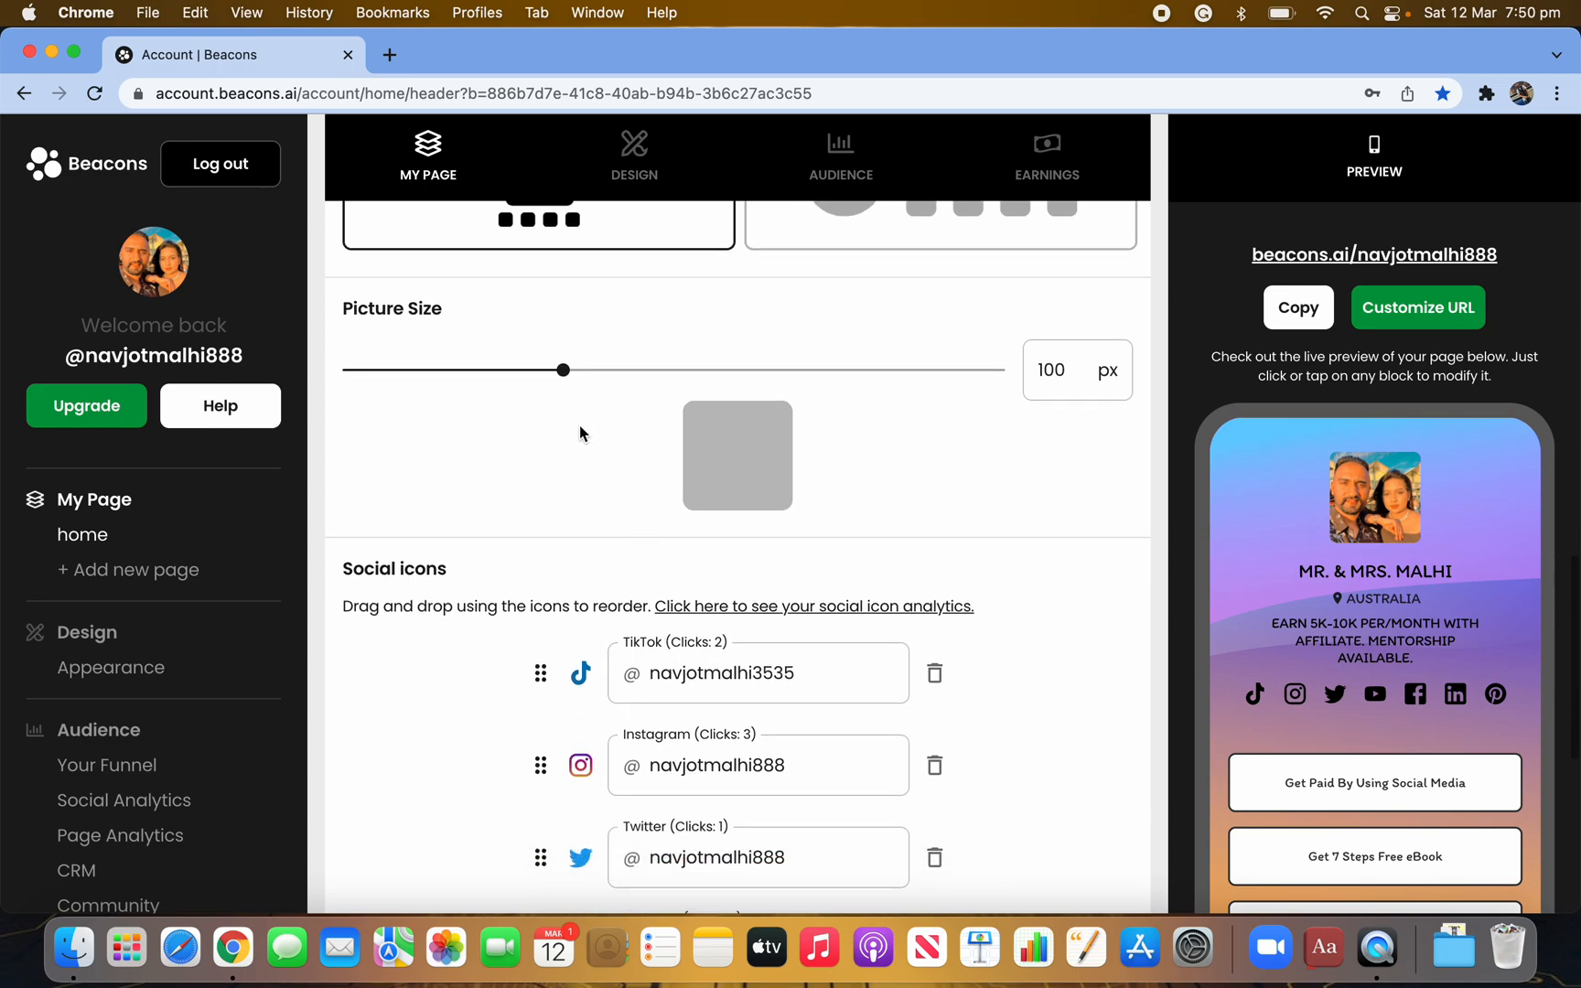
{"action": "mouse_move", "coordinate": [564, 369]}
{"action": "left_mouse_down"}
{"action": "mouse_move", "coordinate": [671, 370]}
{"action": "mouse_move", "coordinate": [569, 379]}
{"action": "mouse_move", "coordinate": [568, 408]}
{"action": "mouse_move", "coordinate": [572, 374]}
{"action": "left_mouse_up"}
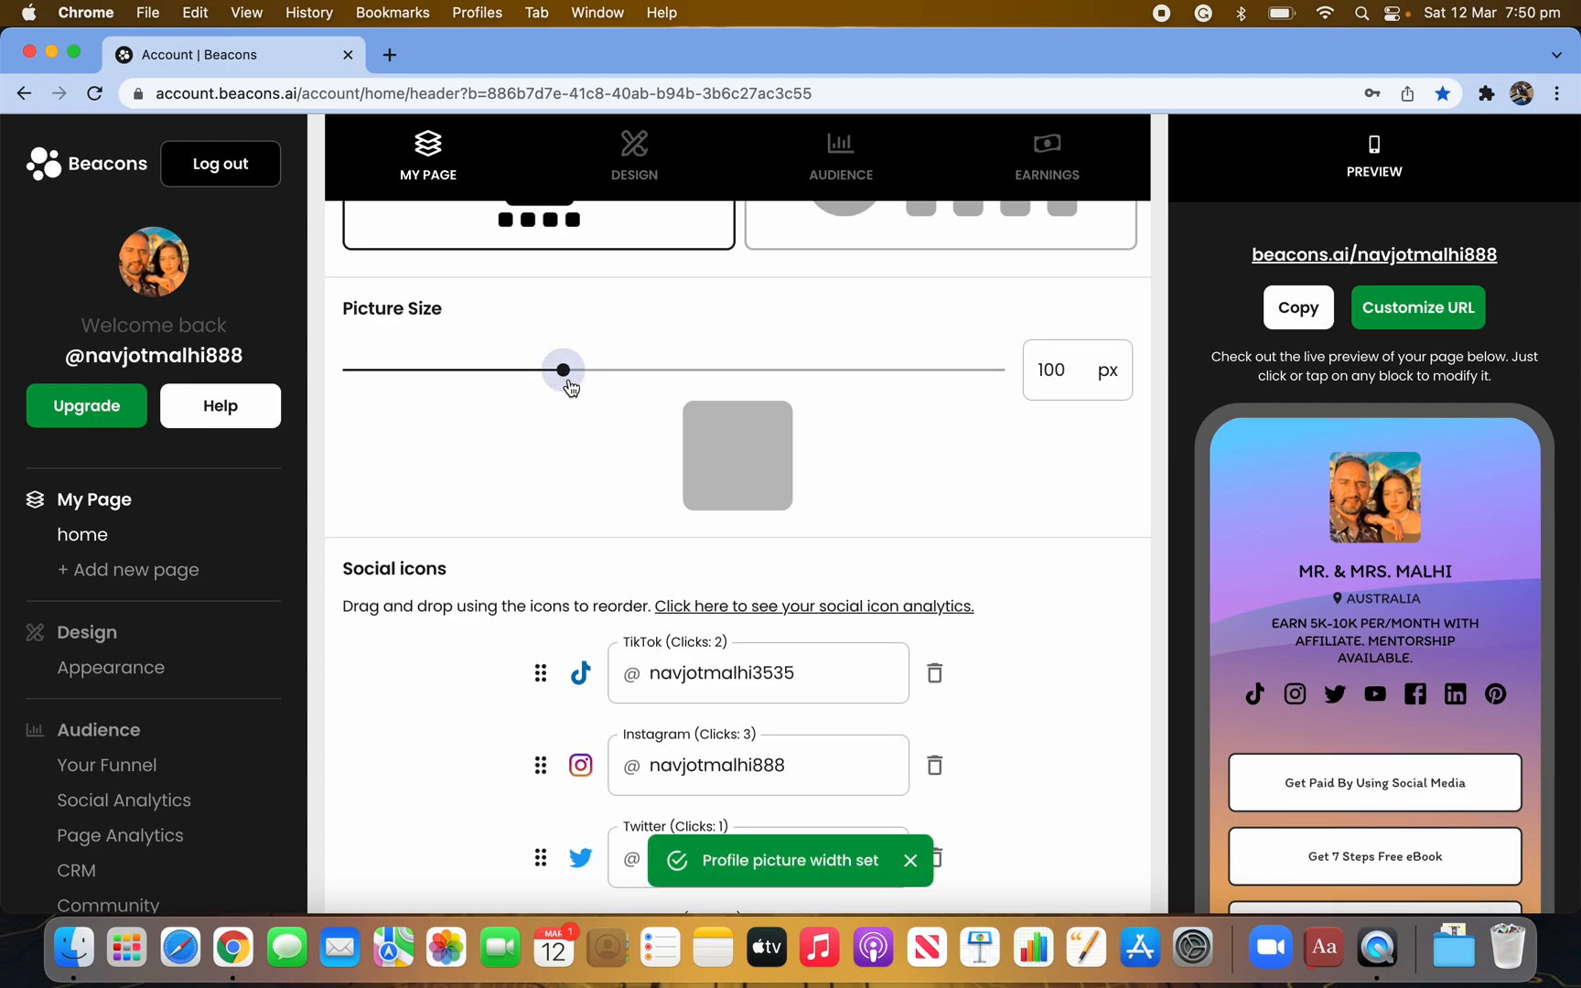
Step: Review the header's social icon entries and collapse the Header block
{"action": "scroll", "coordinate": [625, 661], "scroll_direction": "down", "scroll_amount": 3}
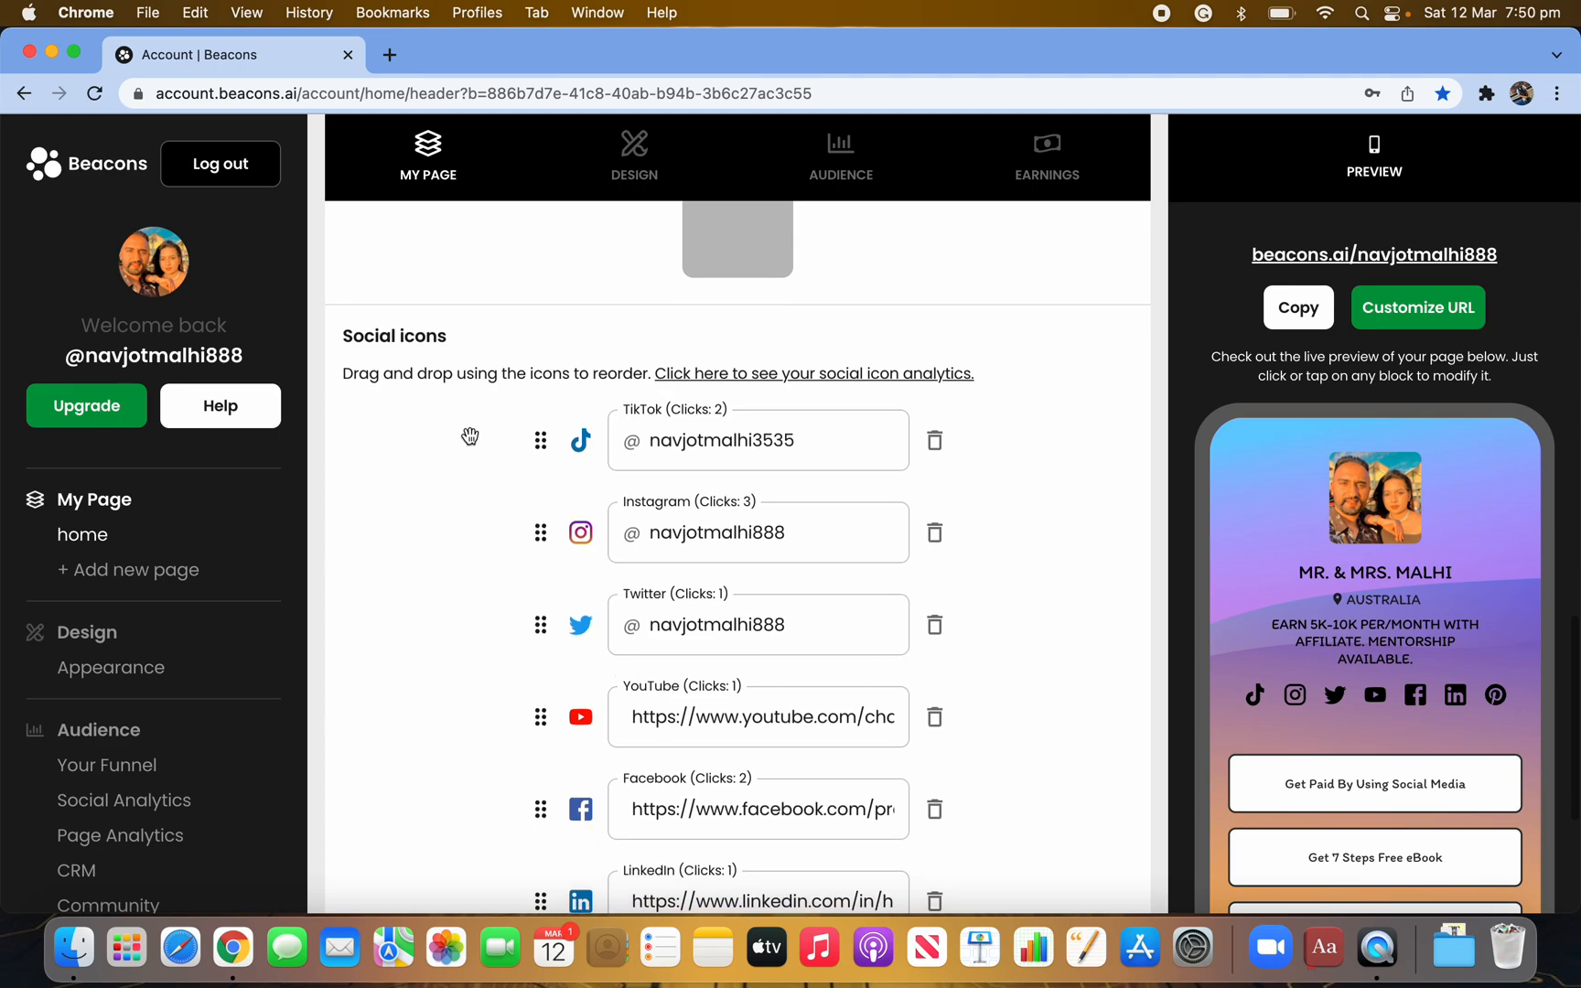
{"action": "scroll", "coordinate": [522, 625], "scroll_direction": "down", "scroll_amount": 1}
{"action": "scroll", "coordinate": [522, 625], "scroll_direction": "up", "scroll_amount": 10}
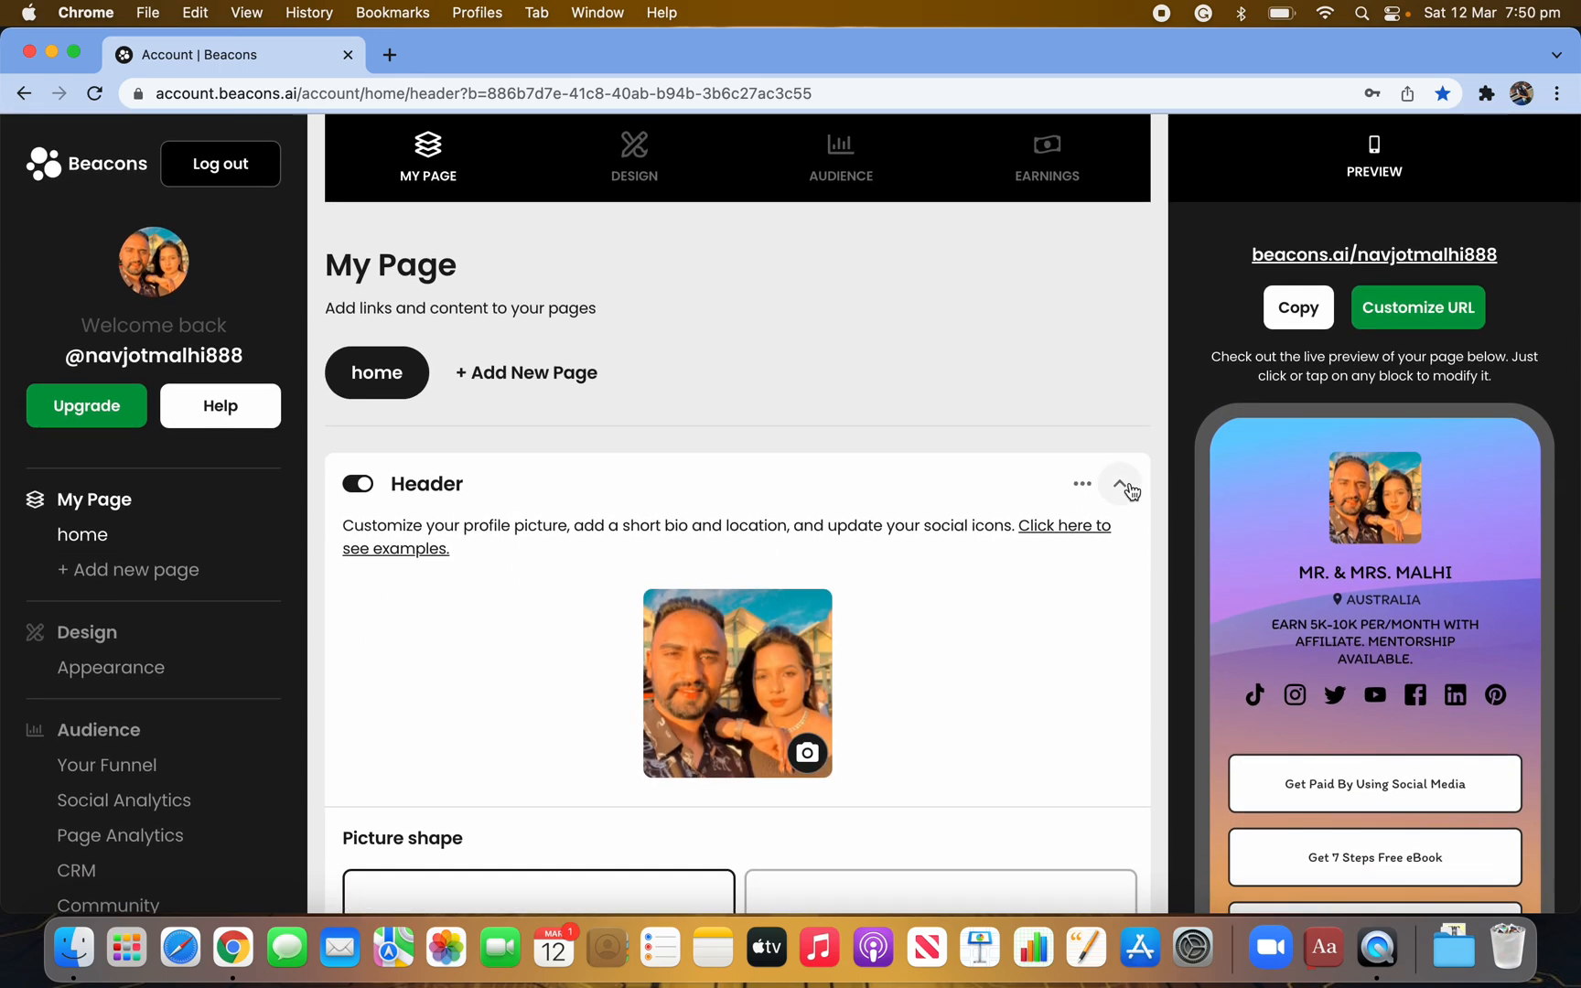
{"action": "left_click", "coordinate": [1120, 491]}
Step: Expand the Email & SMS block, check its form in the live preview, turn the block off and collapse it
{"action": "scroll", "coordinate": [759, 677], "scroll_direction": "down", "scroll_amount": 2}
{"action": "scroll", "coordinate": [730, 697], "scroll_direction": "down", "scroll_amount": 2}
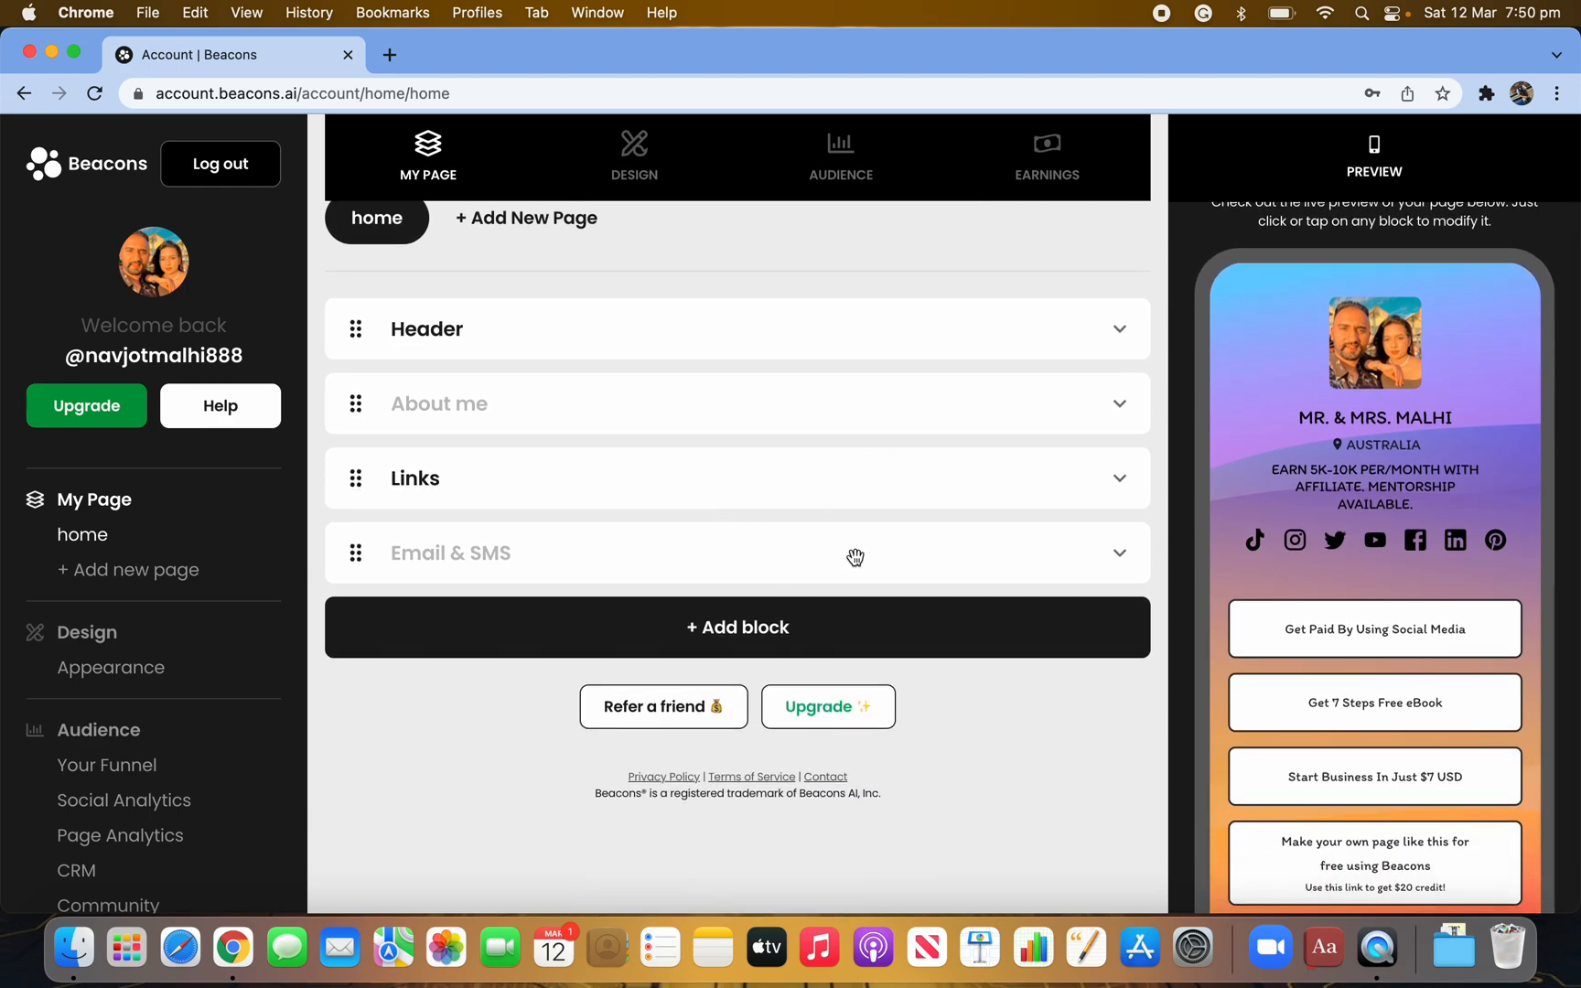
{"action": "left_click", "coordinate": [920, 554]}
{"action": "scroll", "coordinate": [764, 823], "scroll_direction": "down", "scroll_amount": 3}
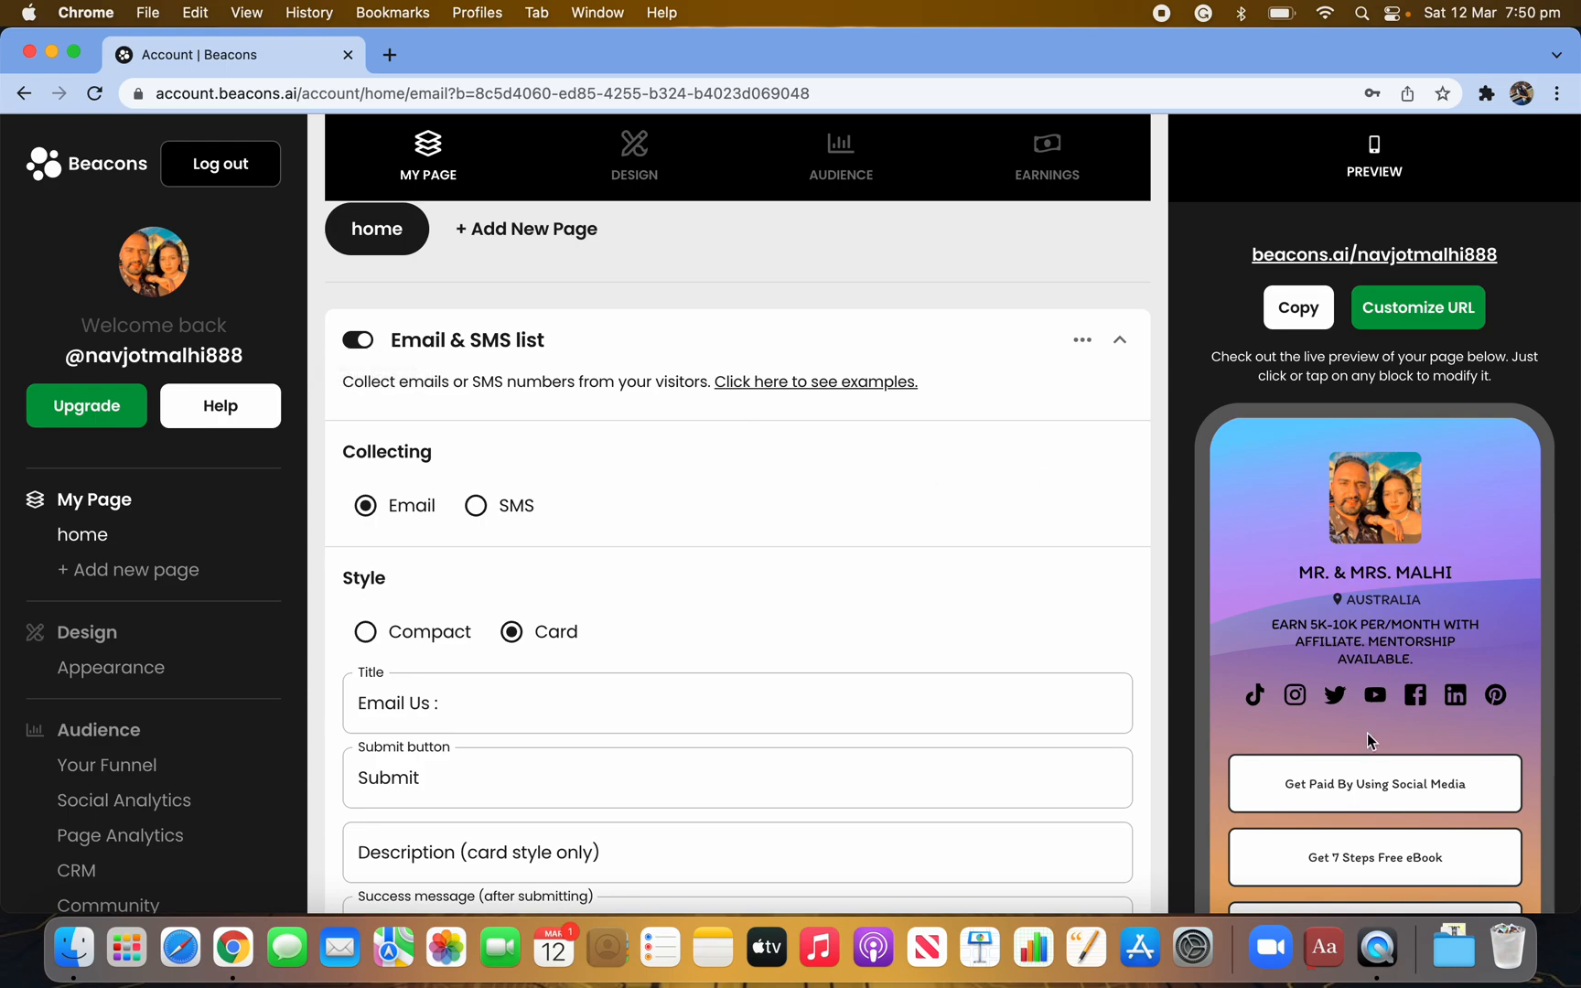
{"action": "scroll", "coordinate": [1367, 731], "scroll_direction": "down", "scroll_amount": 5}
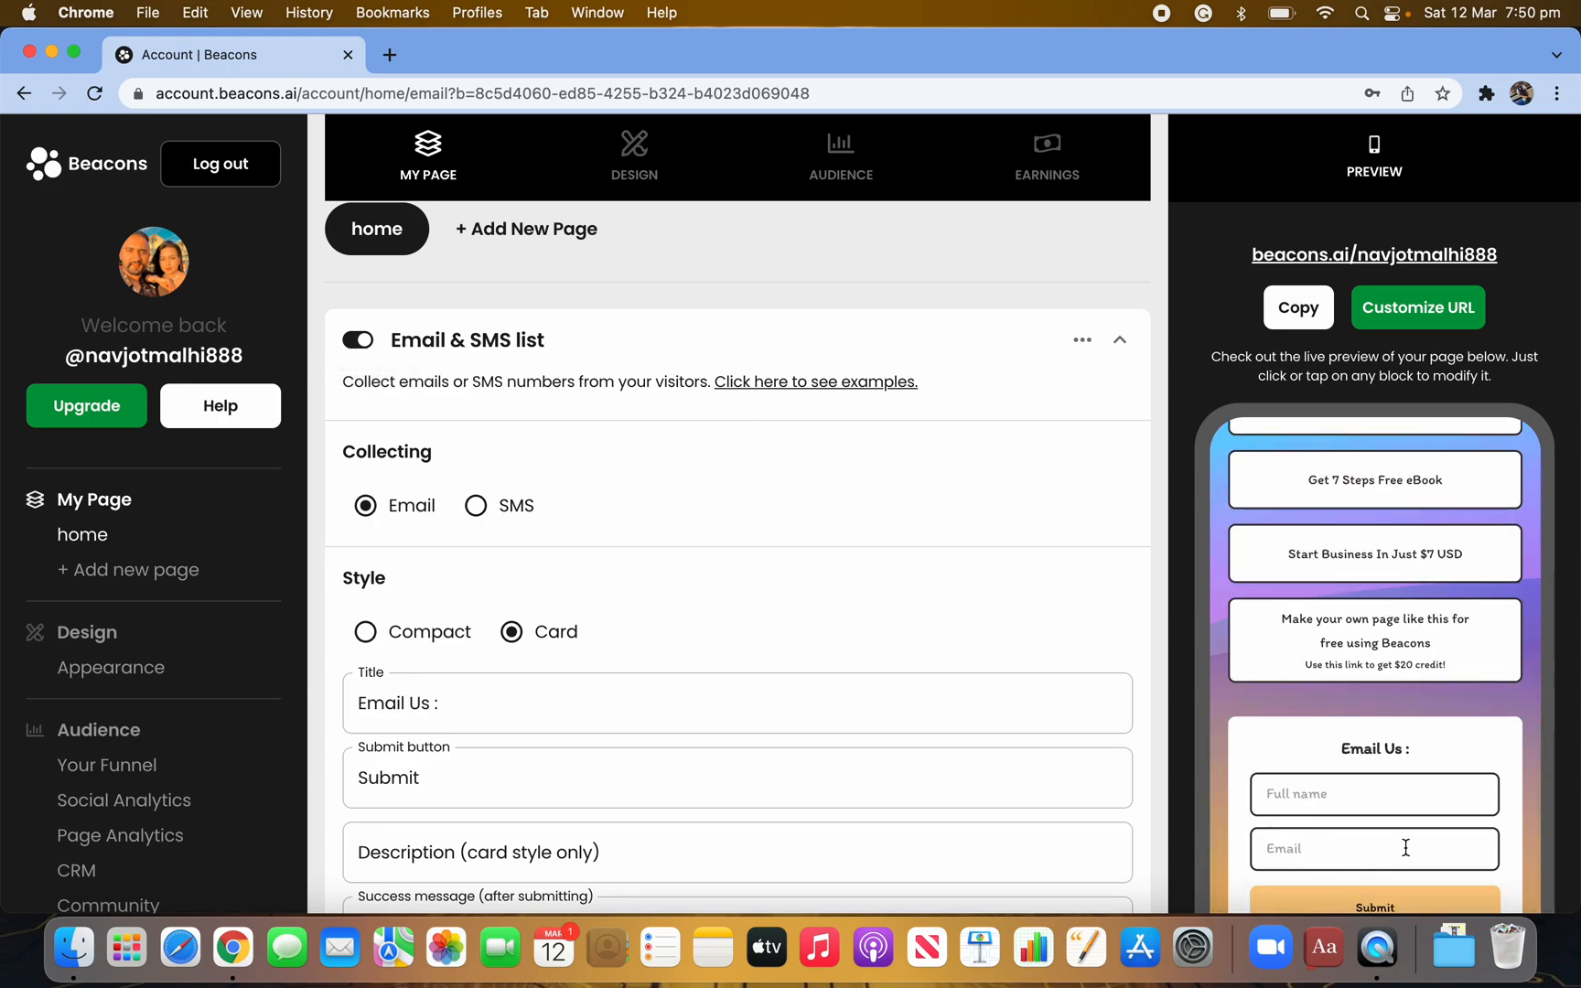
{"action": "scroll", "coordinate": [1010, 641], "scroll_direction": "up", "scroll_amount": 3}
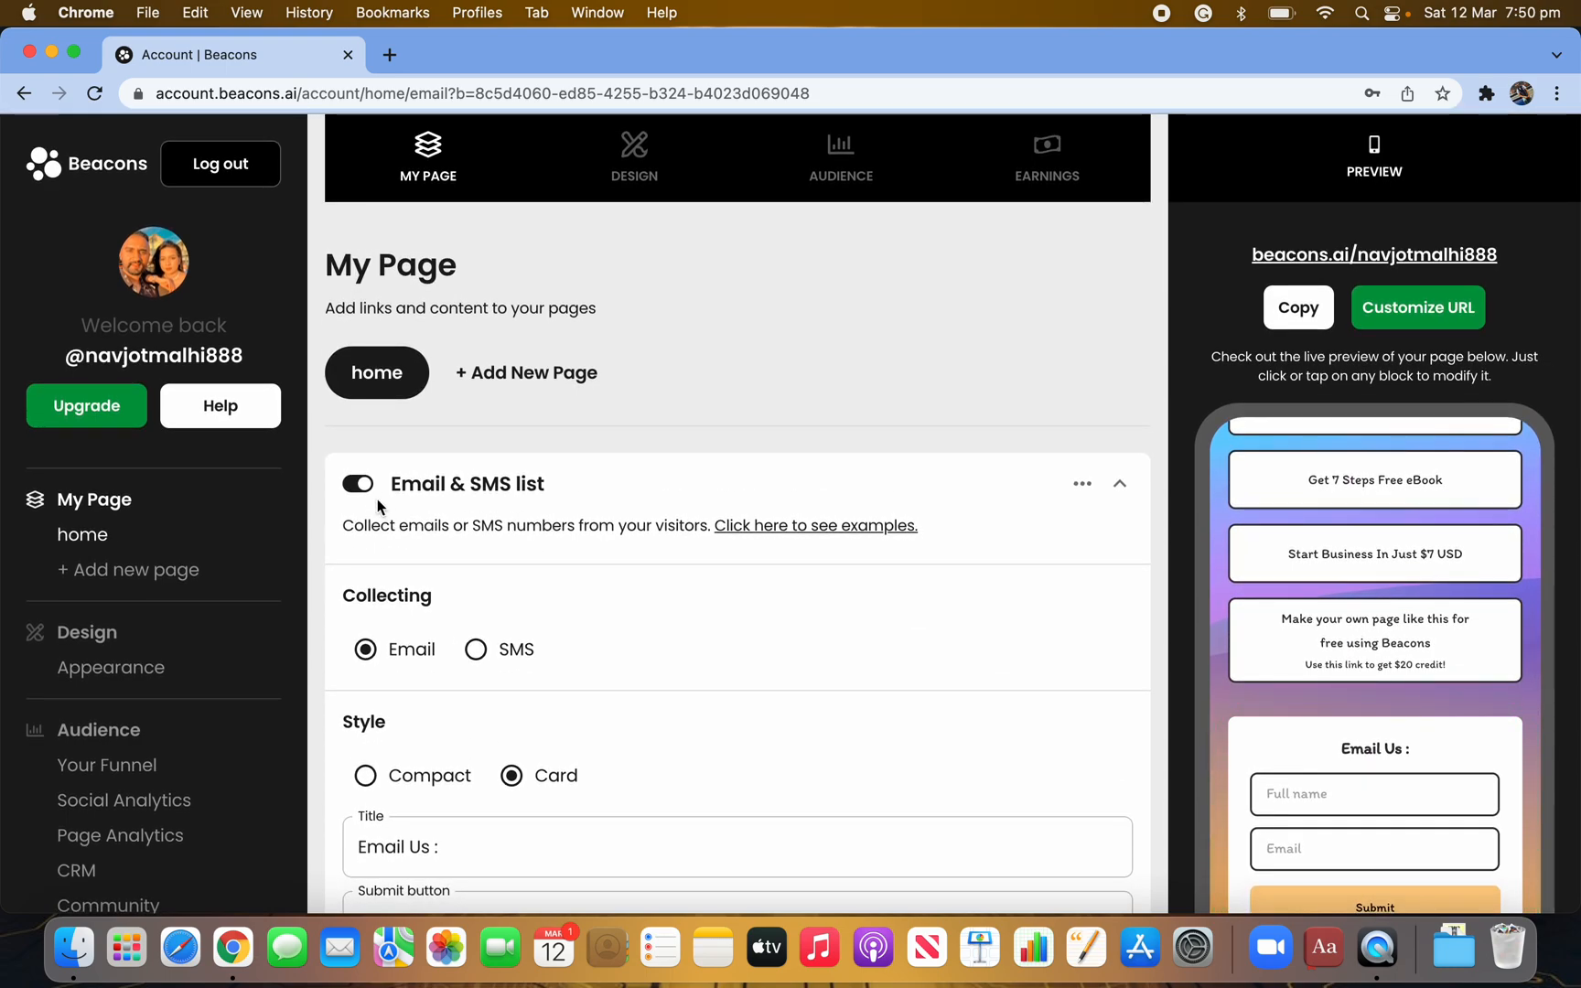
{"action": "left_click", "coordinate": [358, 484]}
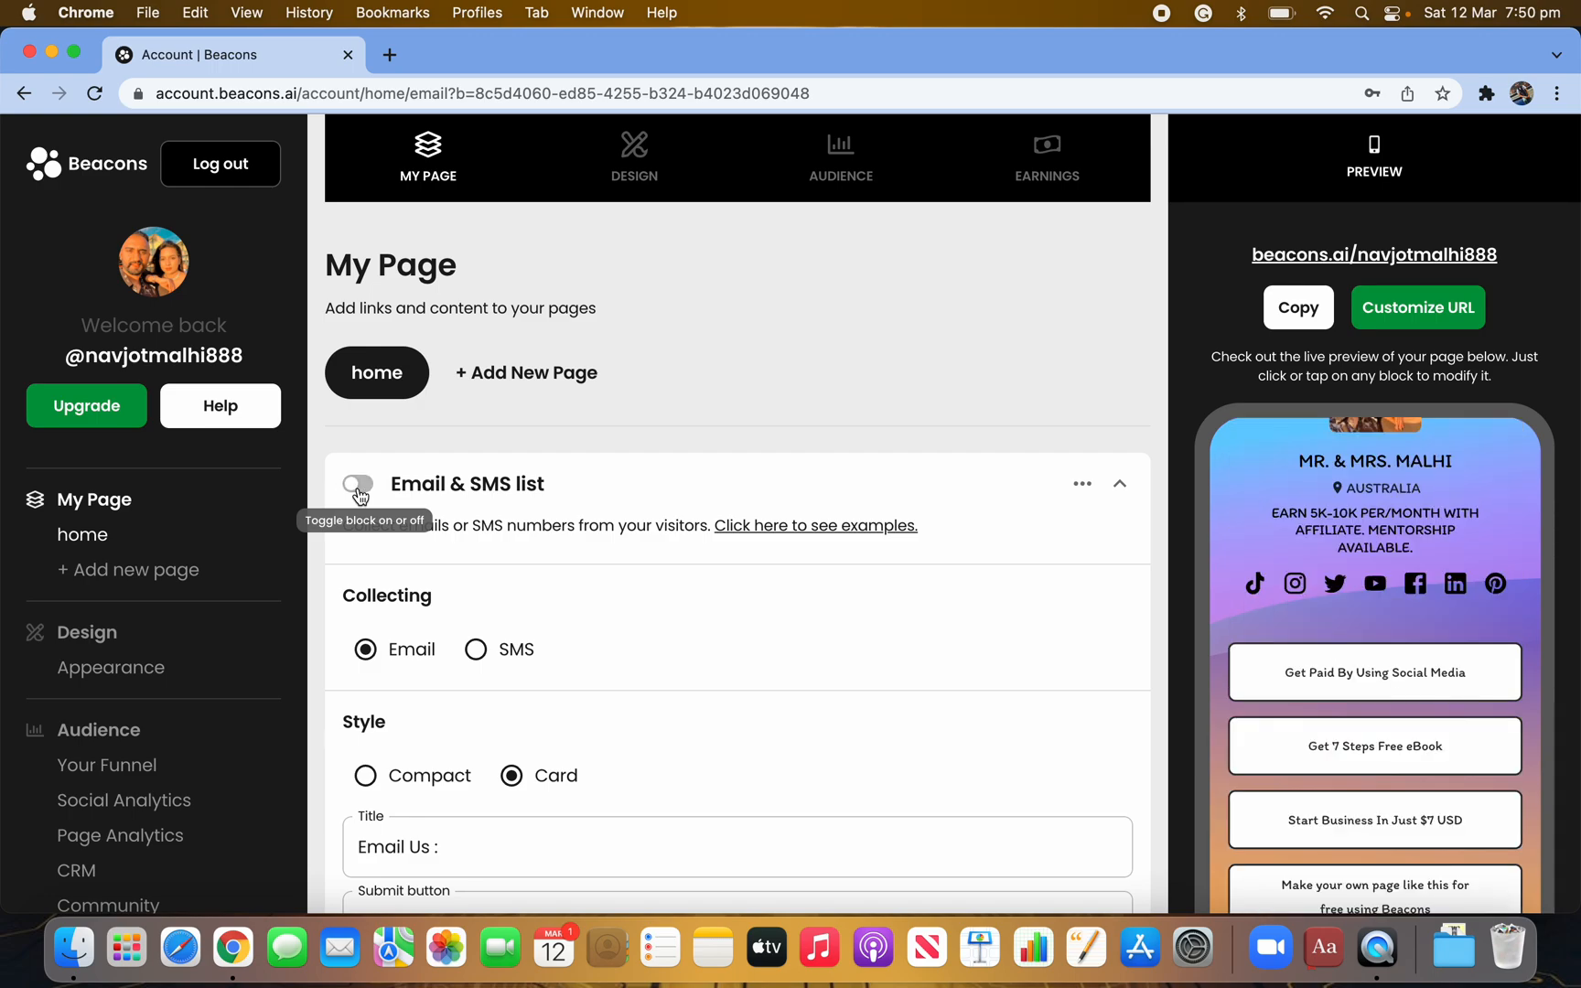
{"action": "left_click", "coordinate": [1119, 485]}
Step: Expand the About me block, try its visibility toggle with the live preview, leave it off and collapse it
{"action": "scroll", "coordinate": [738, 689], "scroll_direction": "down", "scroll_amount": 5}
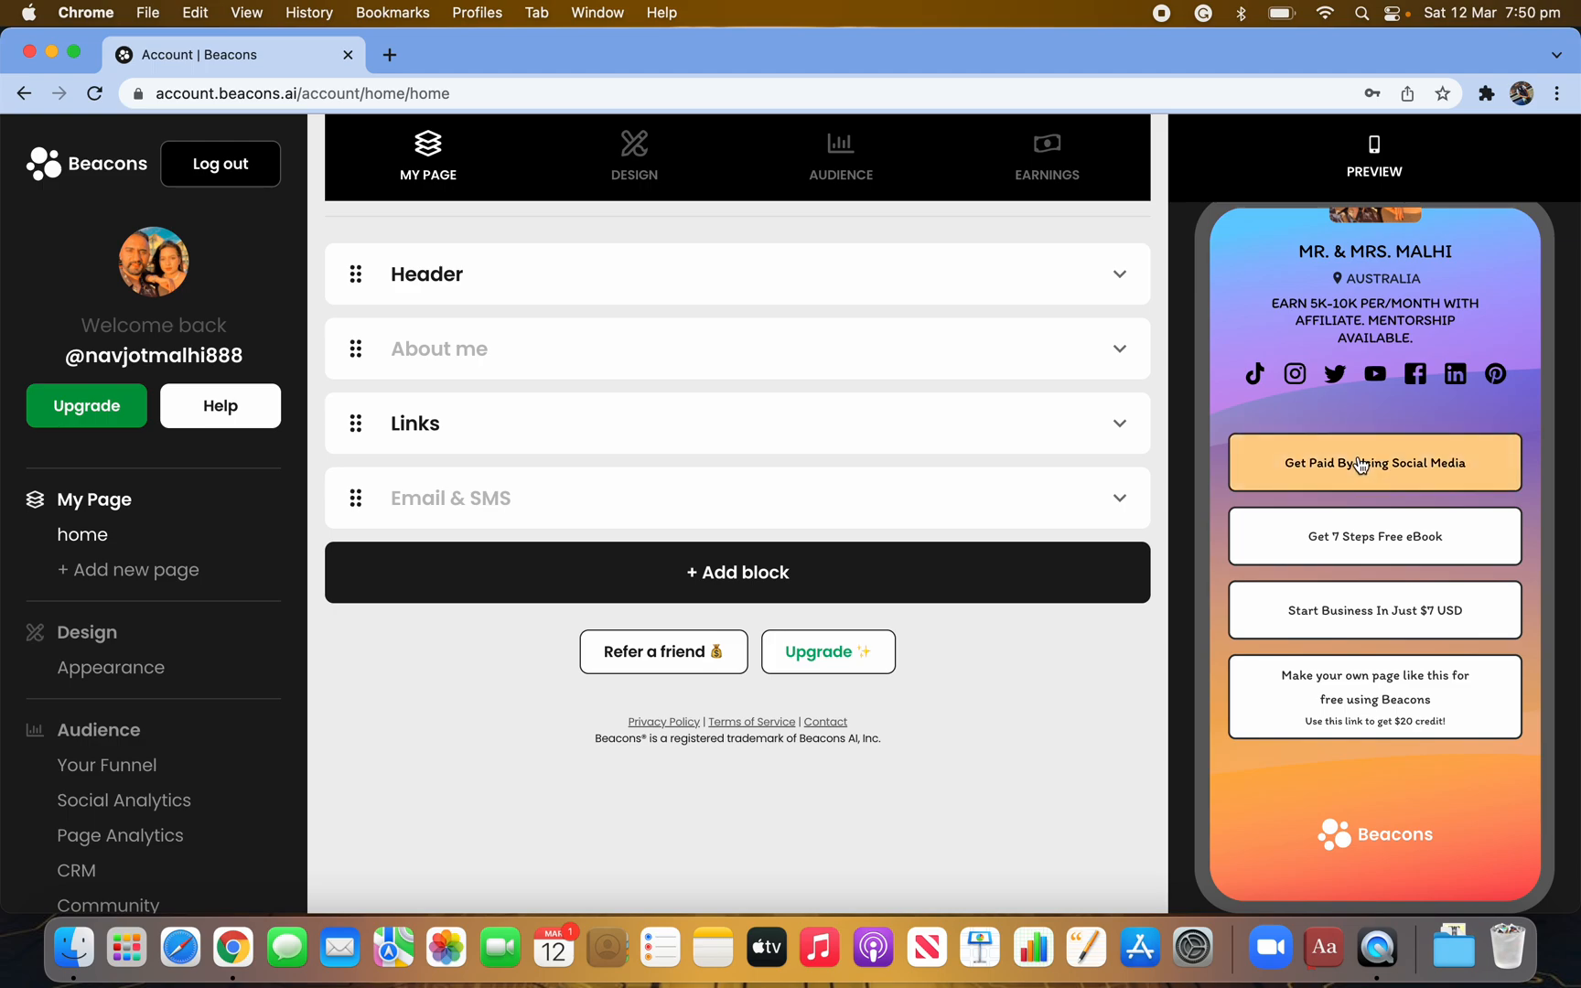
{"action": "scroll", "coordinate": [1288, 482], "scroll_direction": "up", "scroll_amount": 2}
{"action": "scroll", "coordinate": [813, 451], "scroll_direction": "up", "scroll_amount": 2}
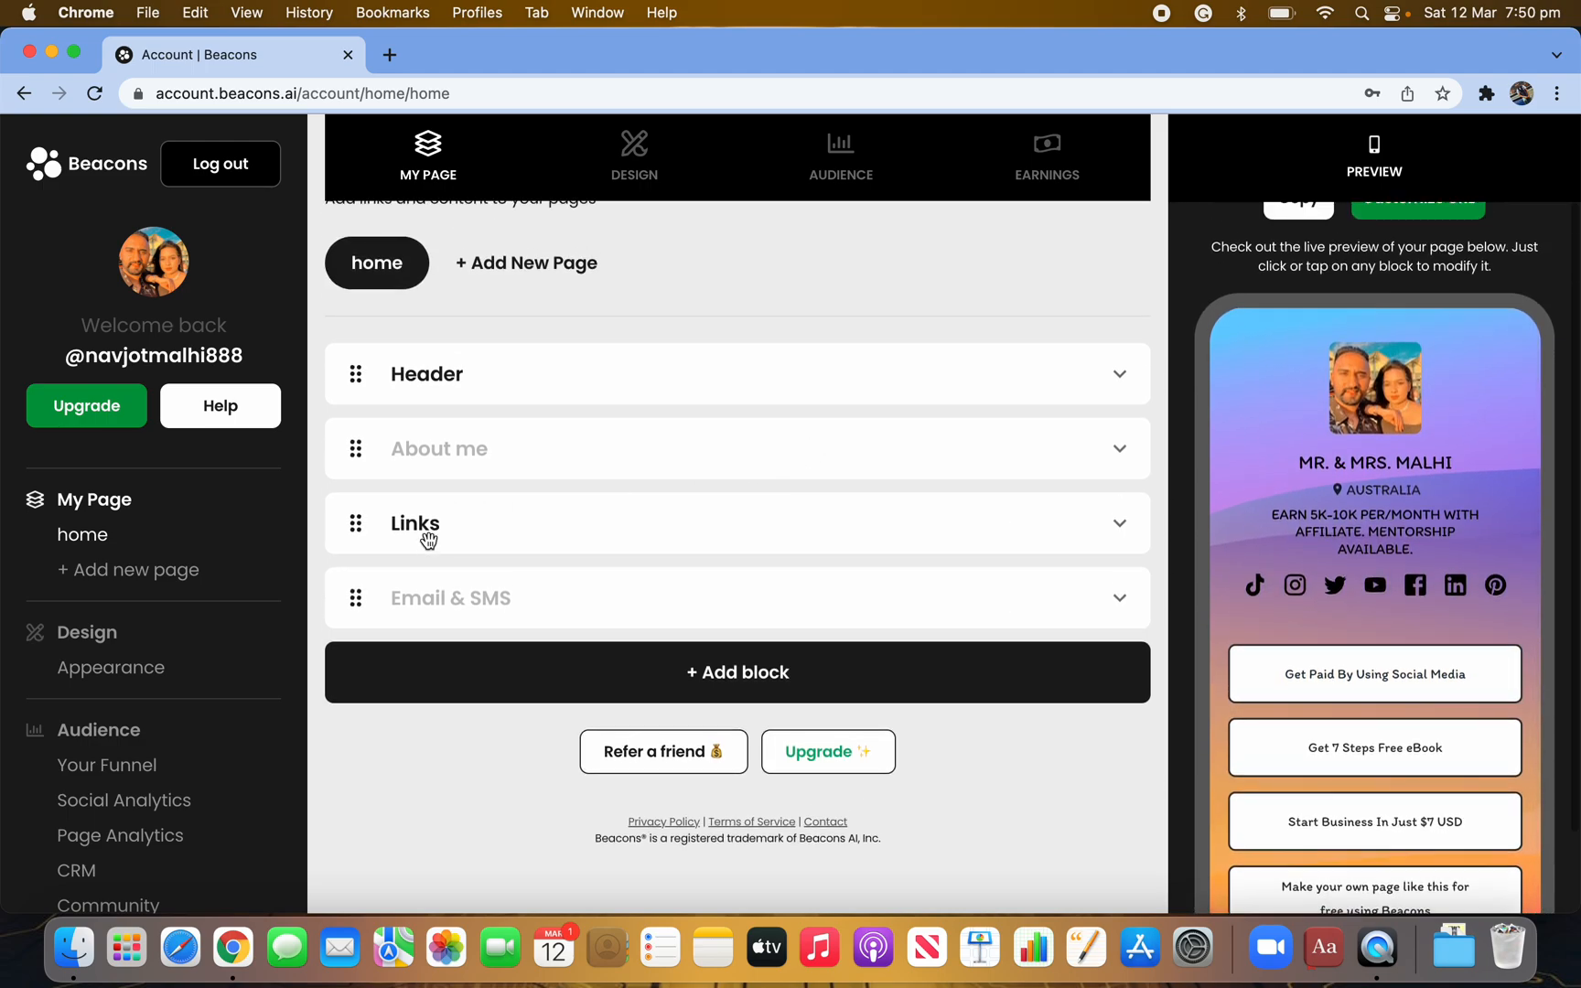
{"action": "left_click", "coordinate": [1115, 466]}
{"action": "left_click", "coordinate": [357, 356]}
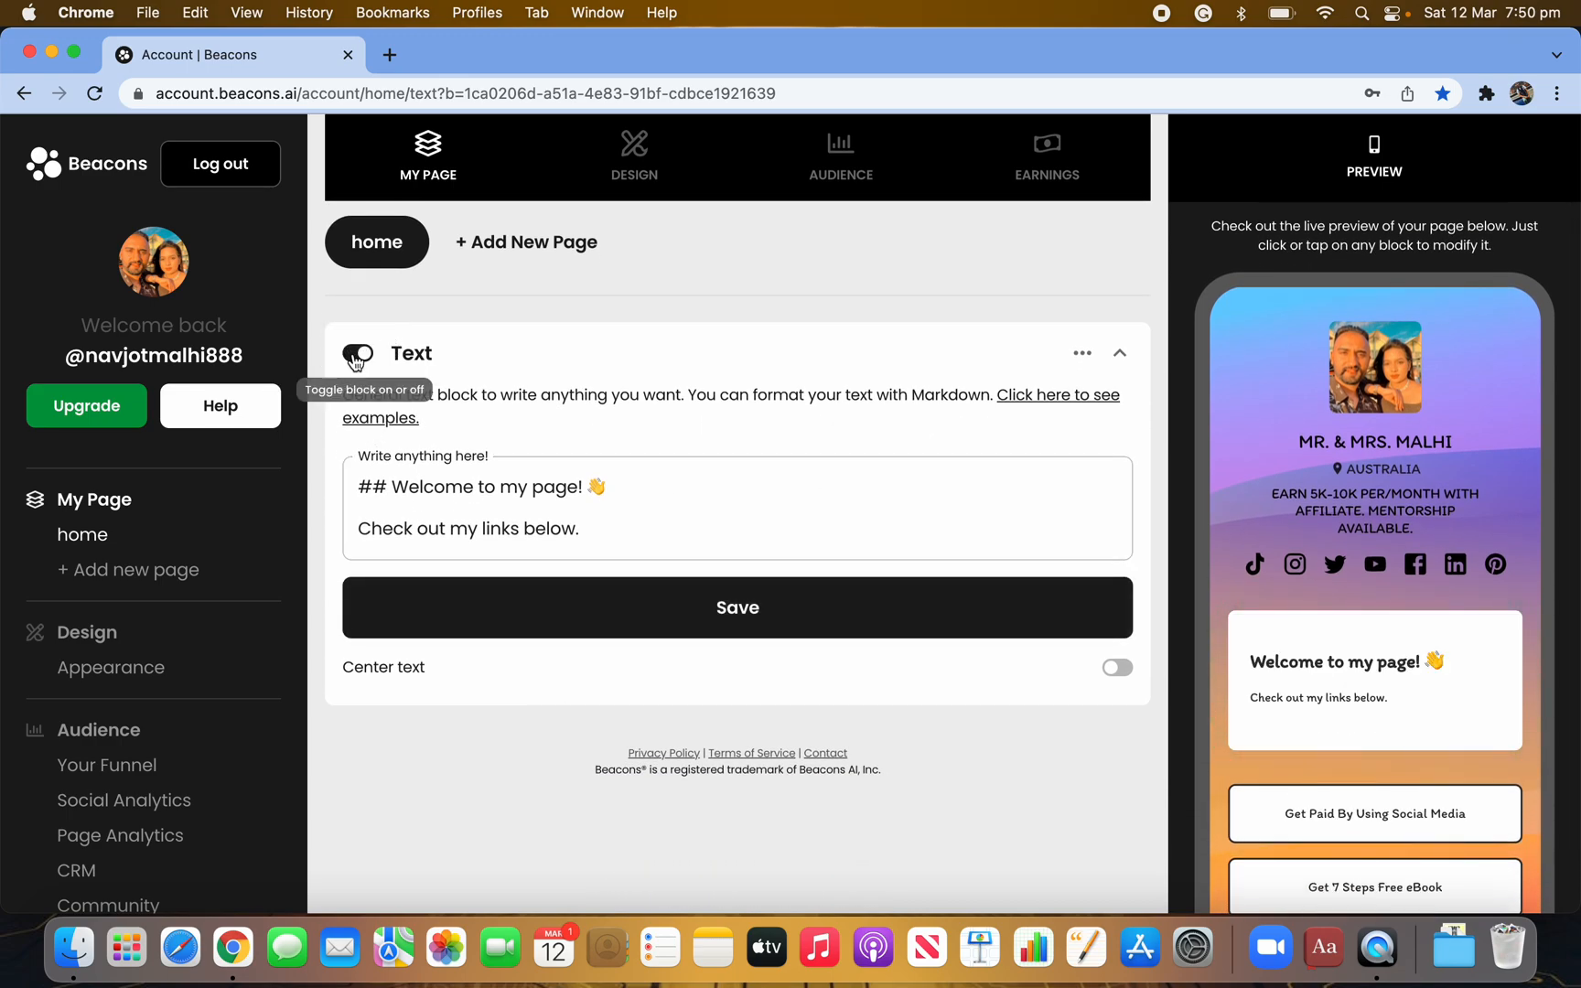
{"action": "left_click", "coordinate": [357, 359]}
{"action": "left_click", "coordinate": [1119, 355]}
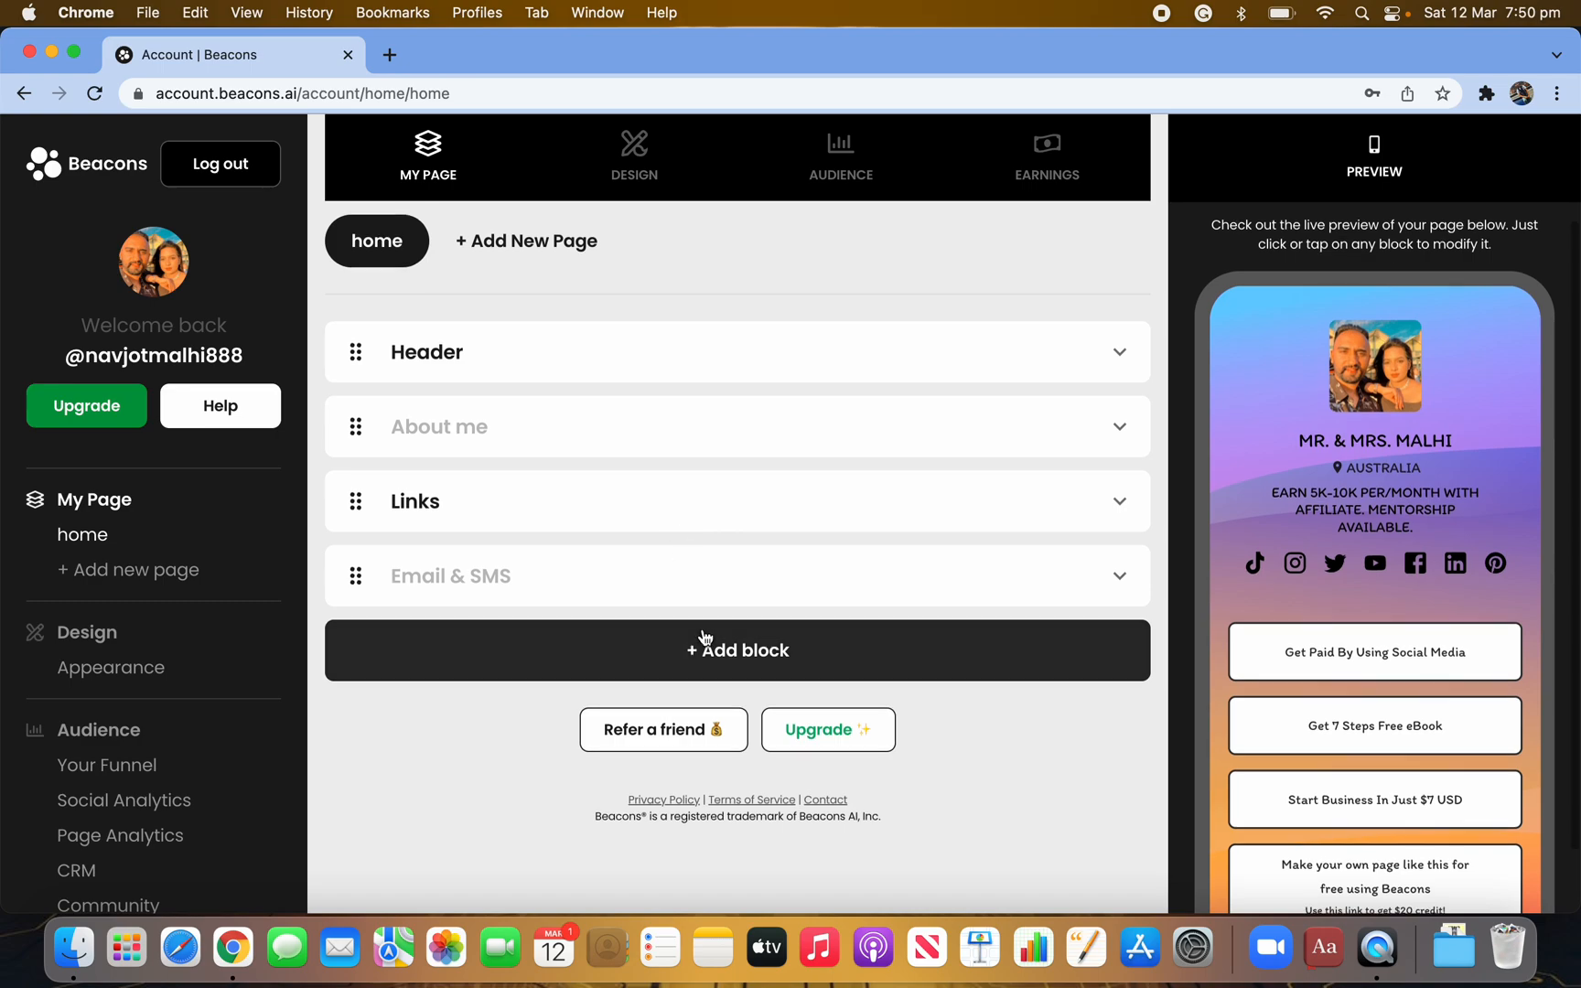
Step: Expand the Links block and add a new link at the top titled "HERE IS YOUR FREE BOOK"
{"action": "scroll", "coordinate": [705, 638], "scroll_direction": "down", "scroll_amount": 2}
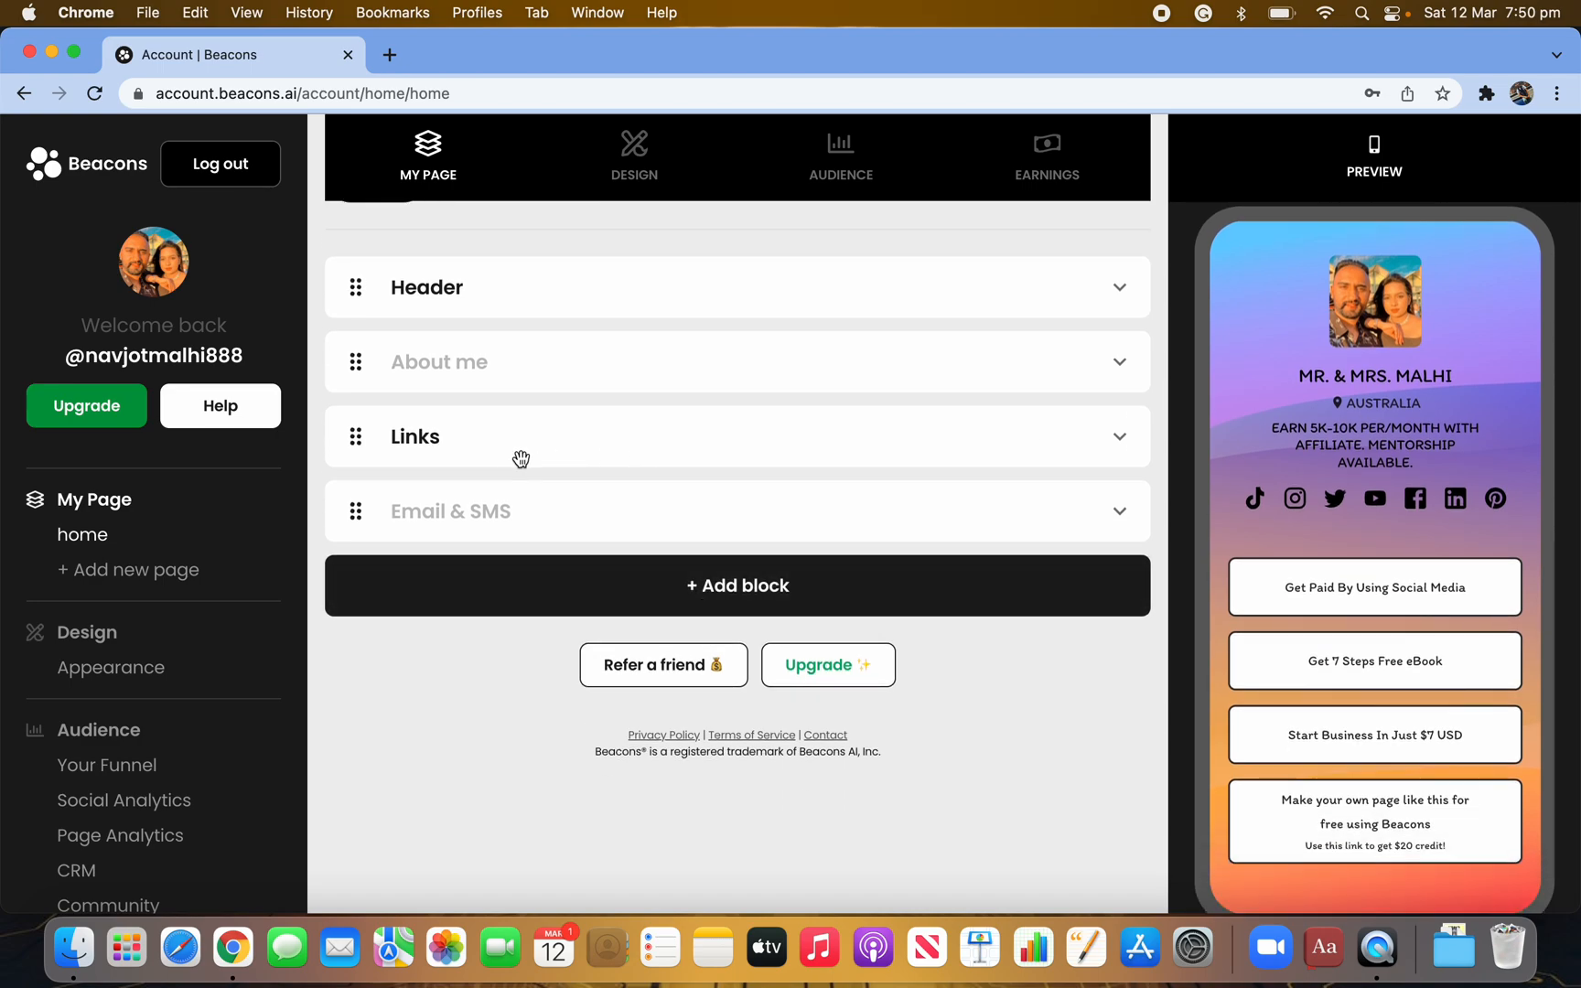
{"action": "left_click", "coordinate": [1128, 444]}
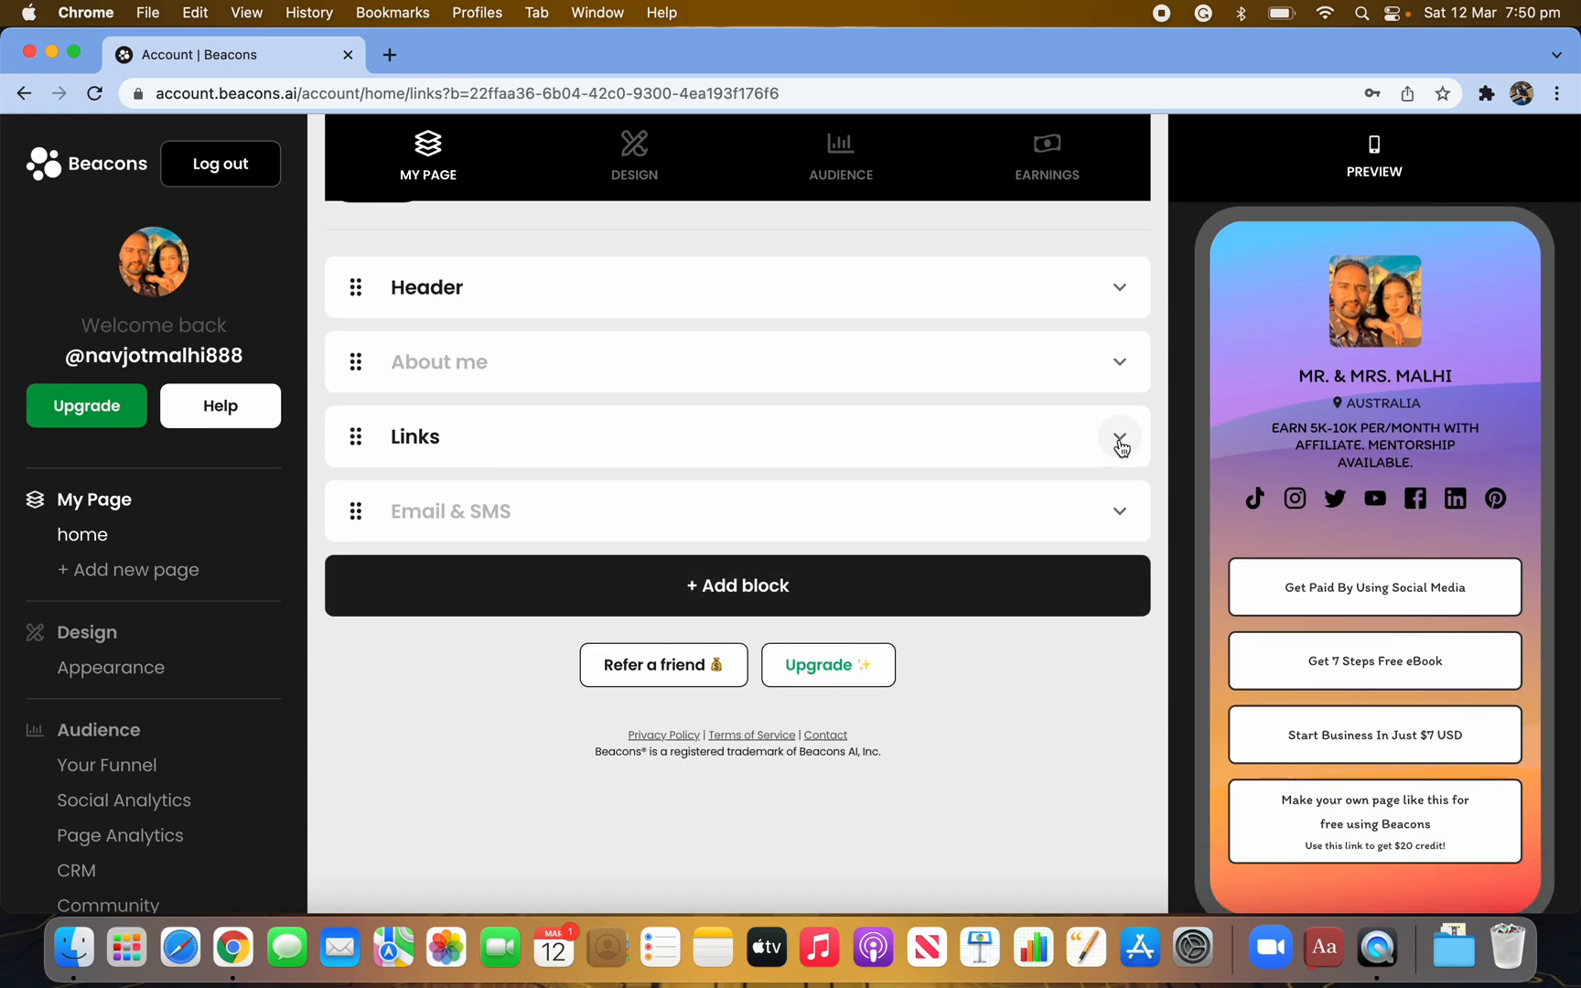
{"action": "scroll", "coordinate": [601, 449], "scroll_direction": "up", "scroll_amount": 2}
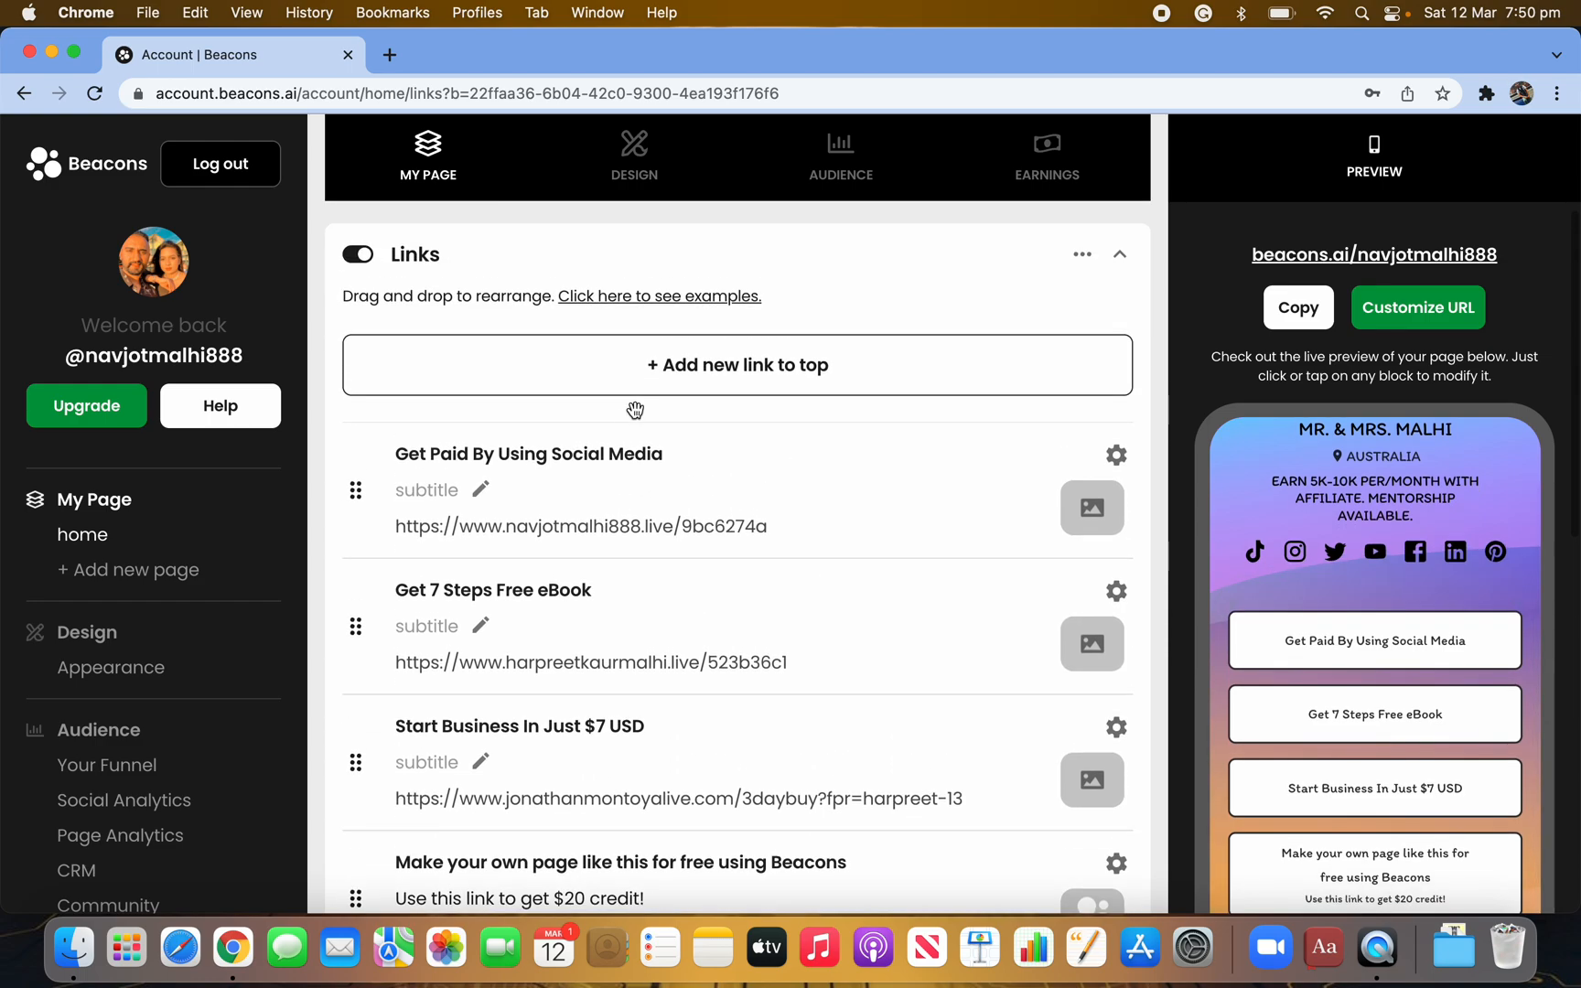
{"action": "left_click", "coordinate": [749, 366]}
{"action": "left_click", "coordinate": [455, 455]}
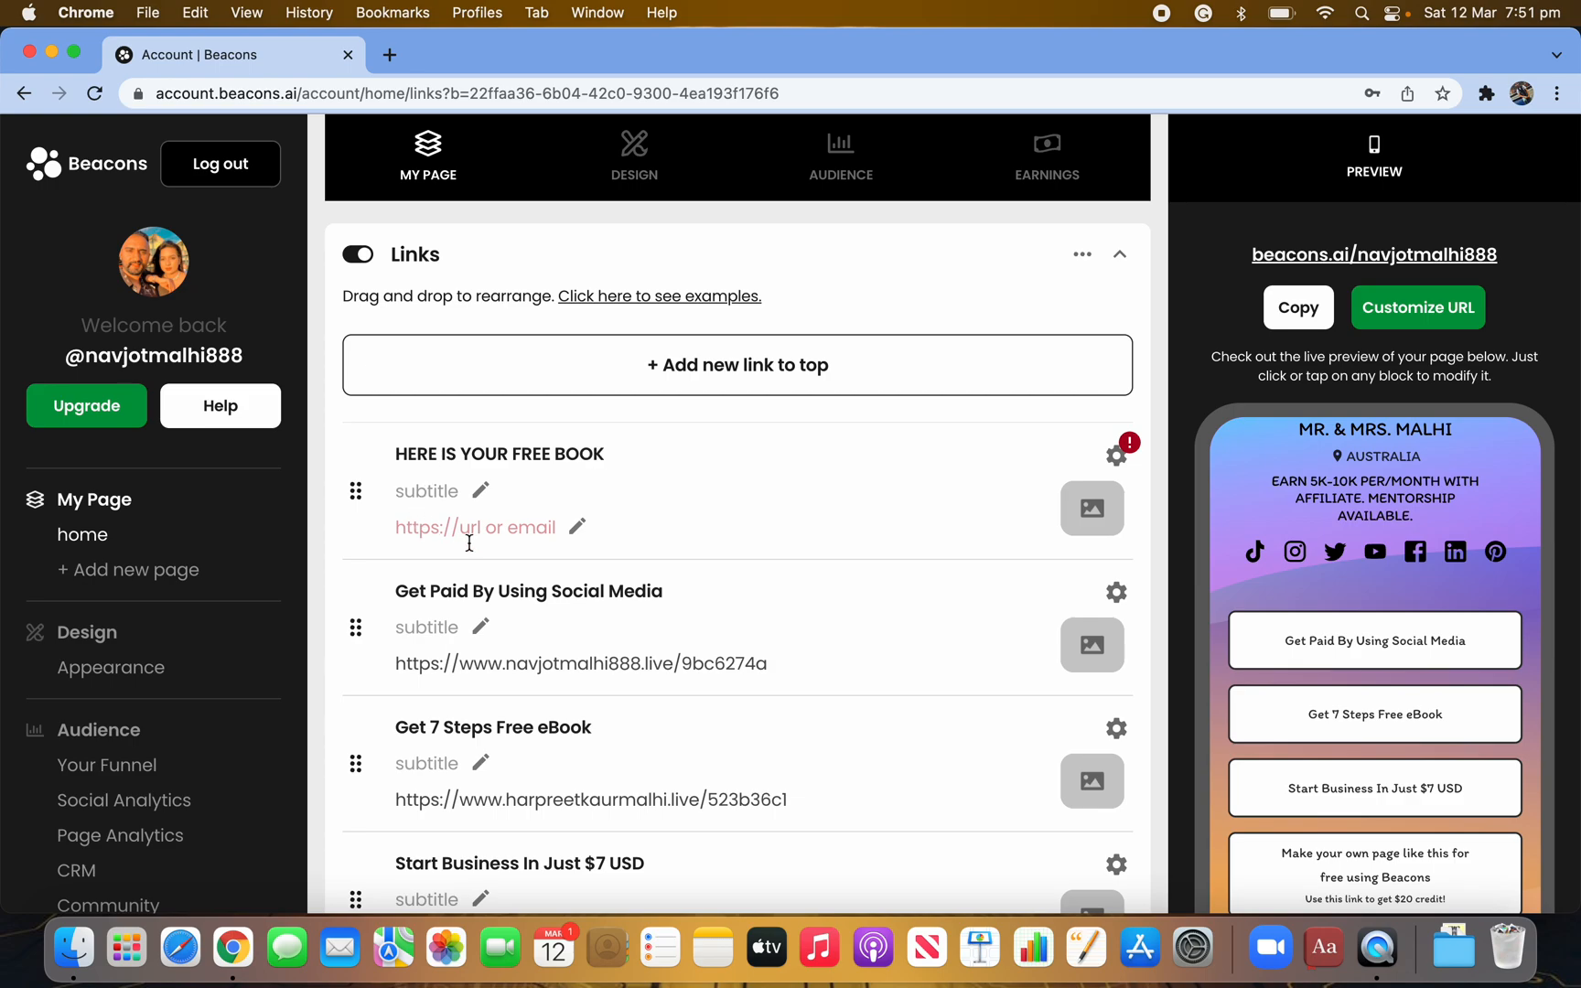
{"action": "left_click", "coordinate": [509, 529]}
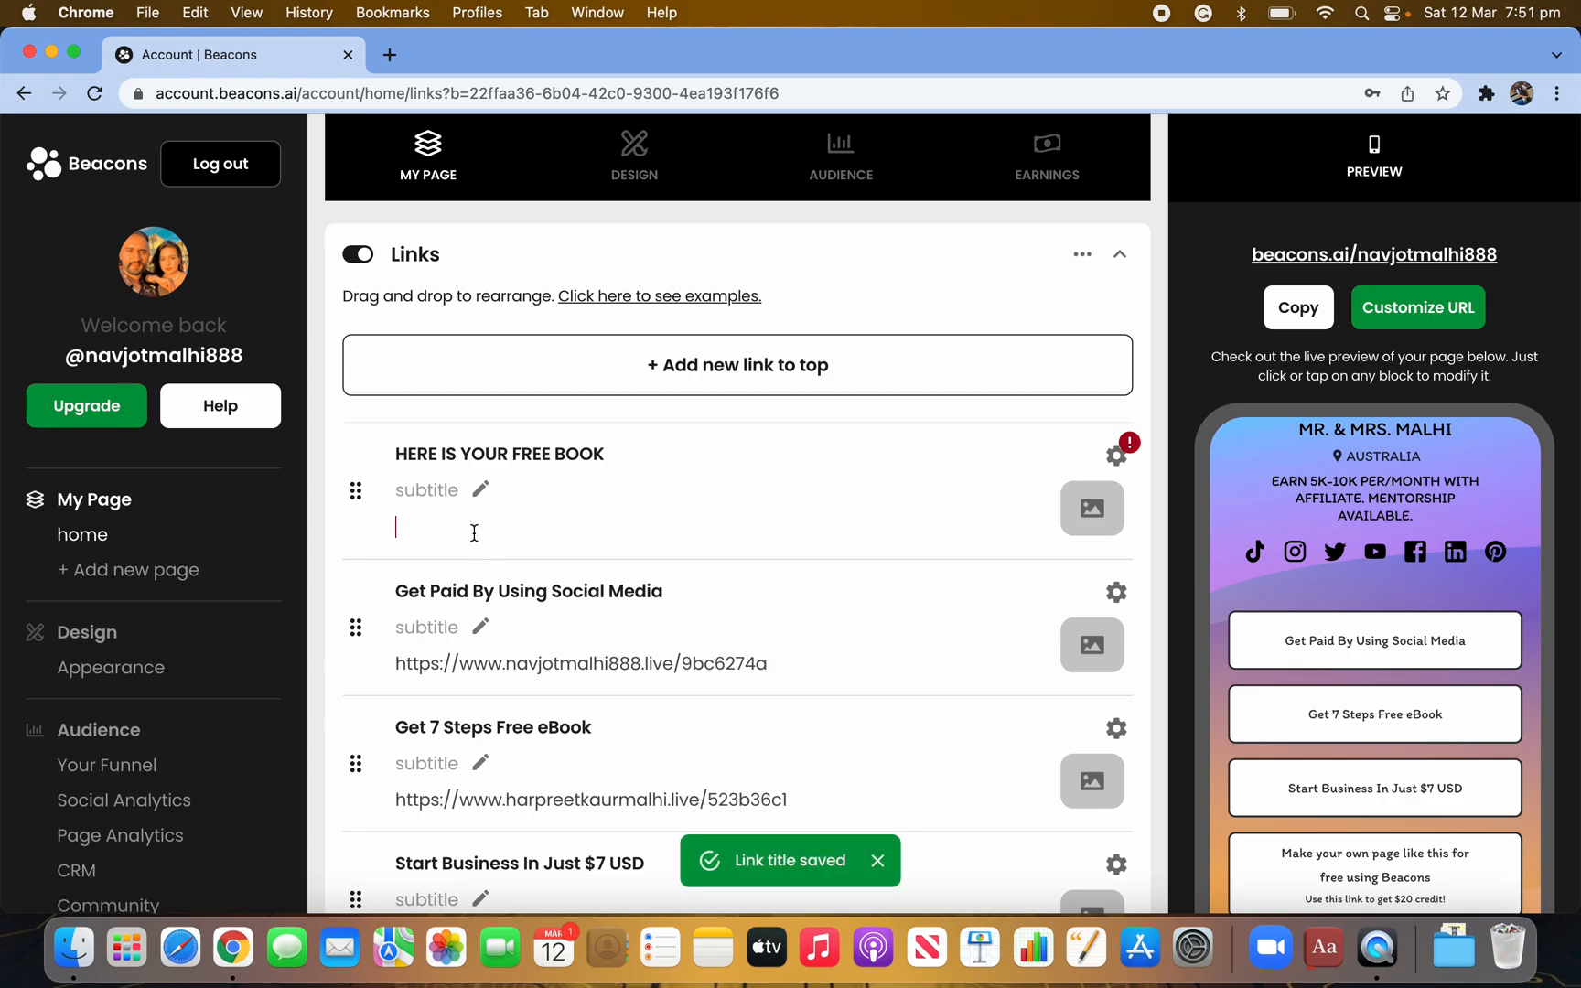
Step: Search Google for EBAY in a new browser tab, open ebay.com.au, copy its address and return to the Beacons page
{"action": "left_click", "coordinate": [389, 56]}
{"action": "left_click", "coordinate": [608, 495]}
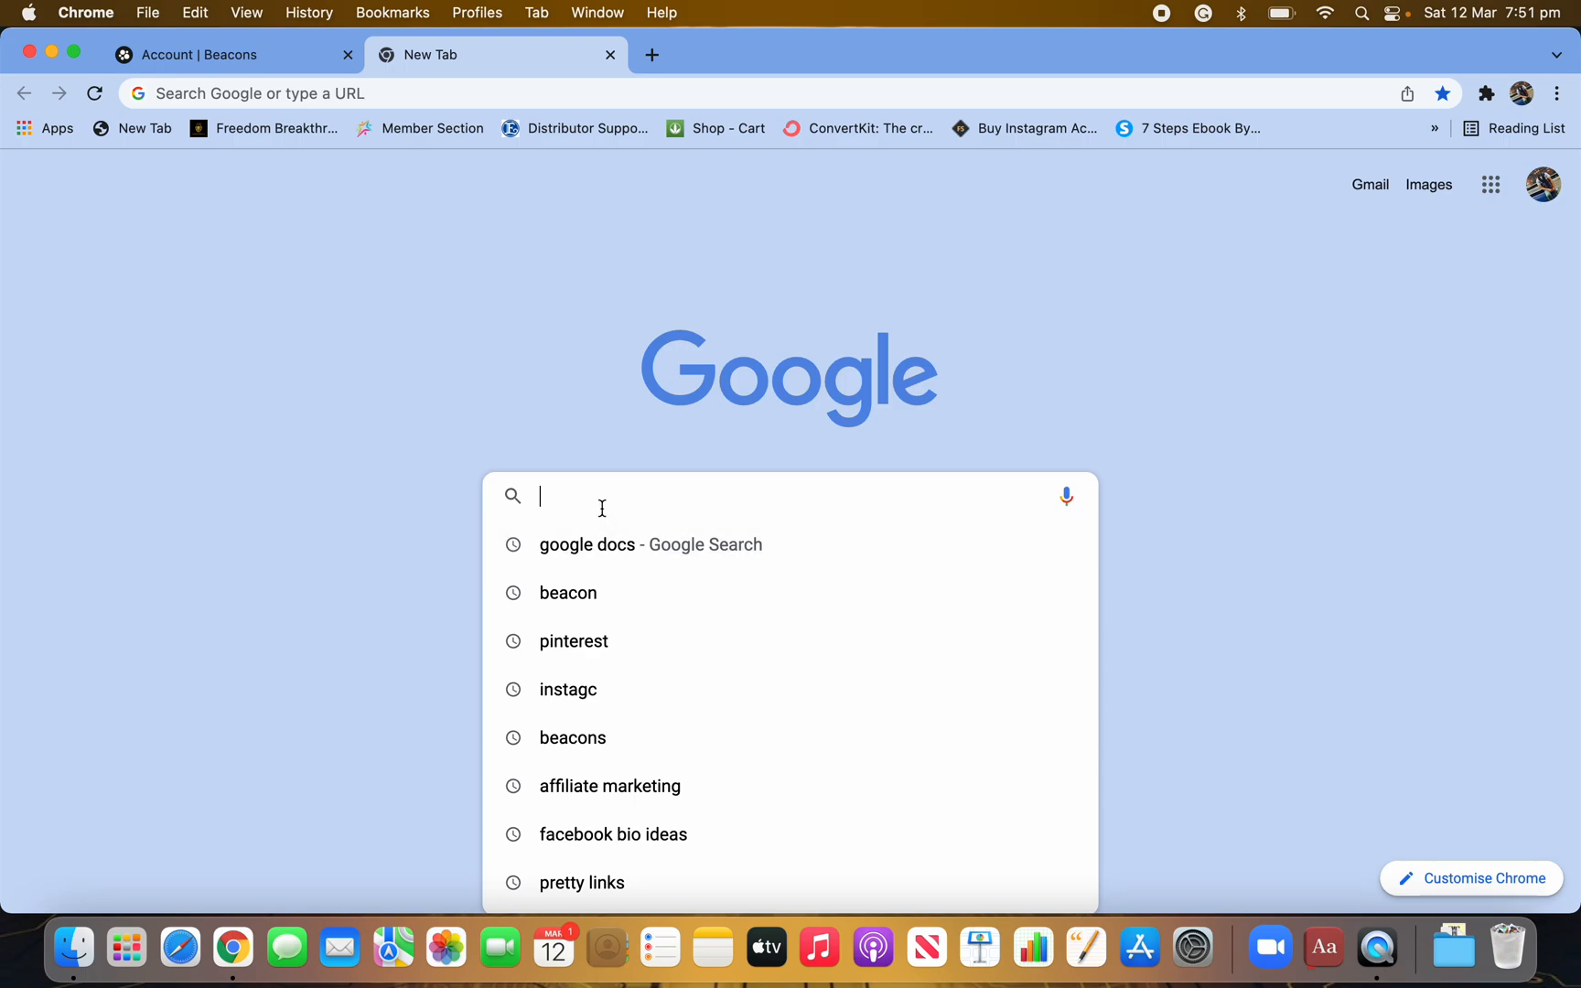
{"action": "type", "text": "EBAY"}
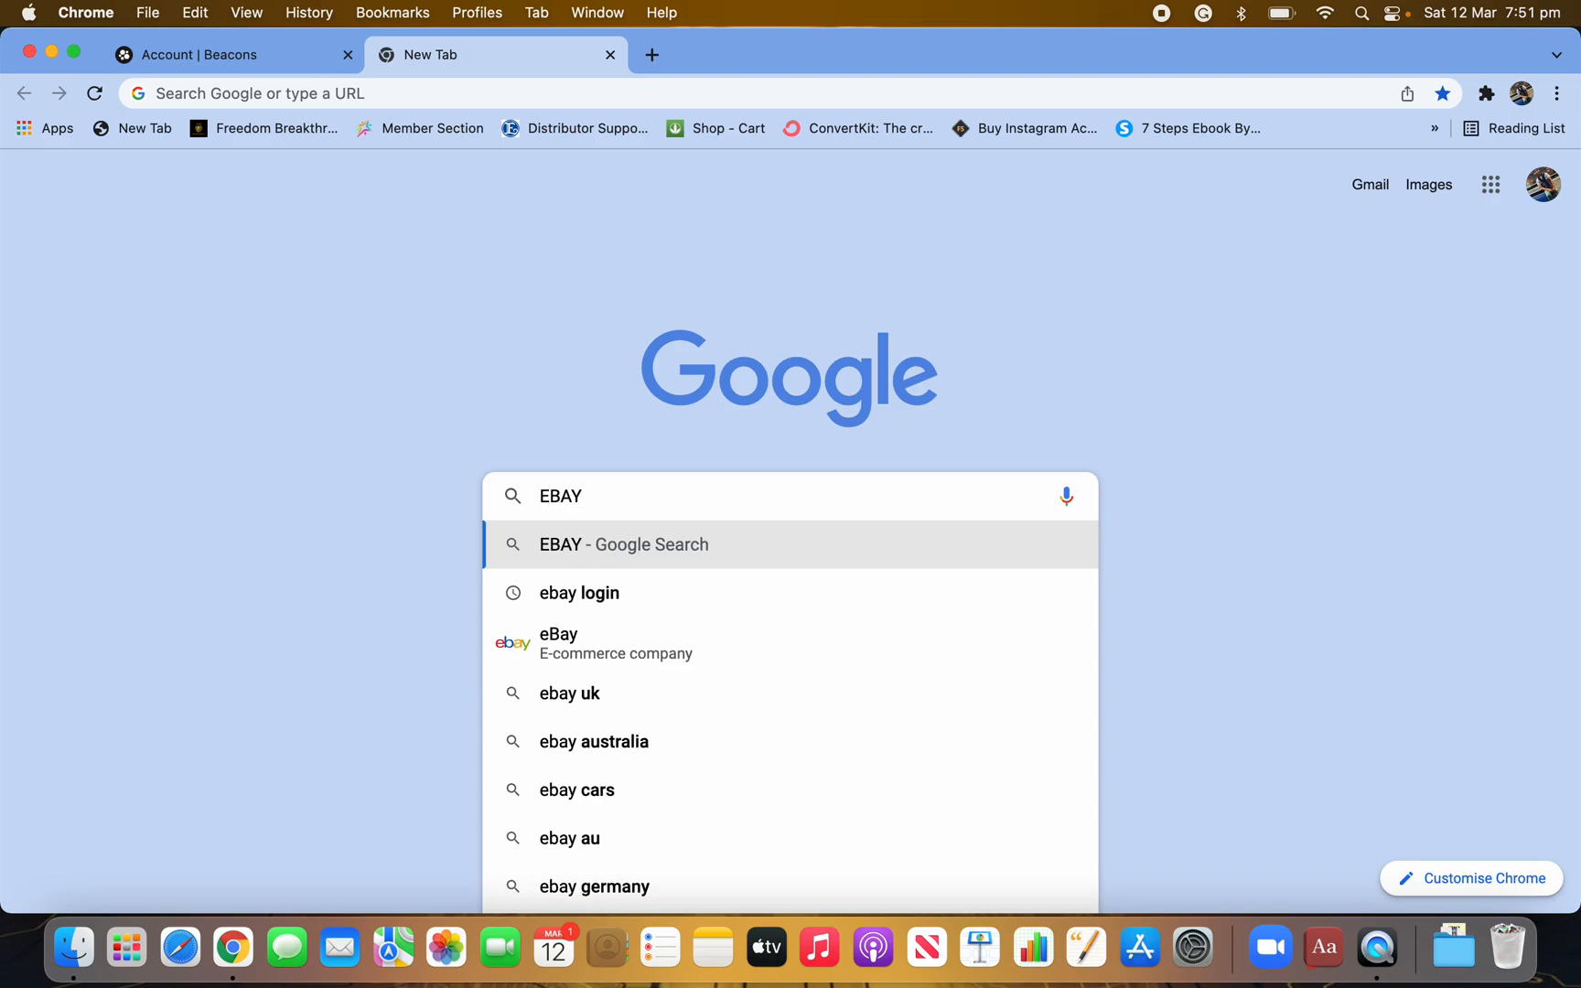
{"action": "key", "text": "Return"}
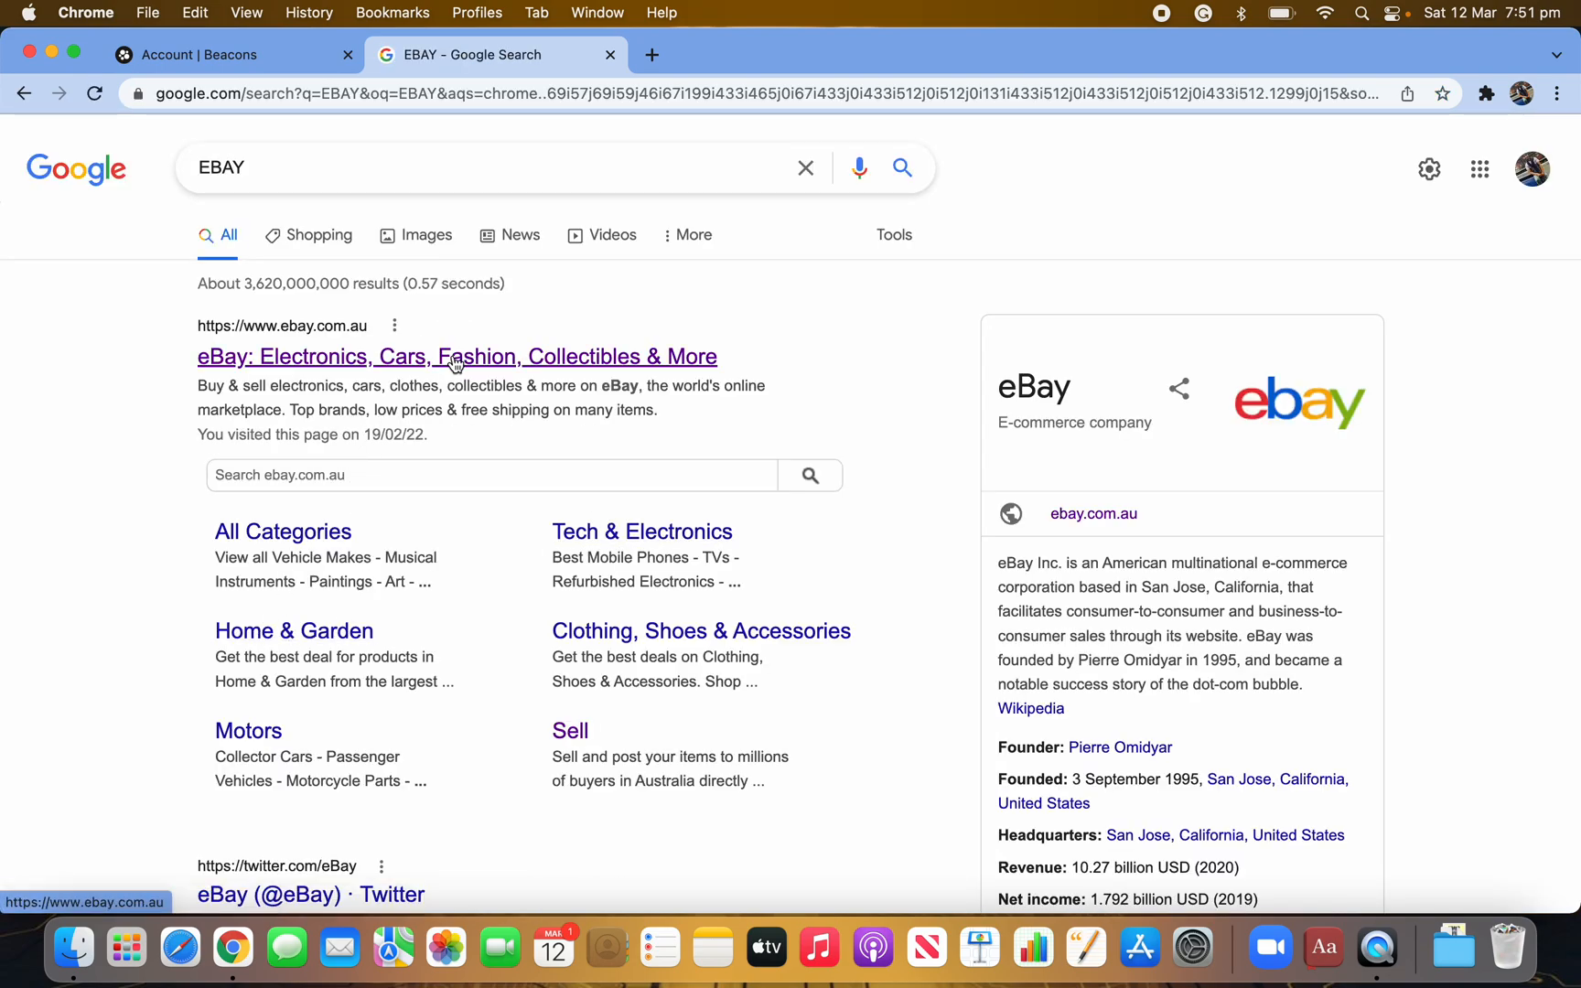
{"action": "left_click", "coordinate": [452, 359]}
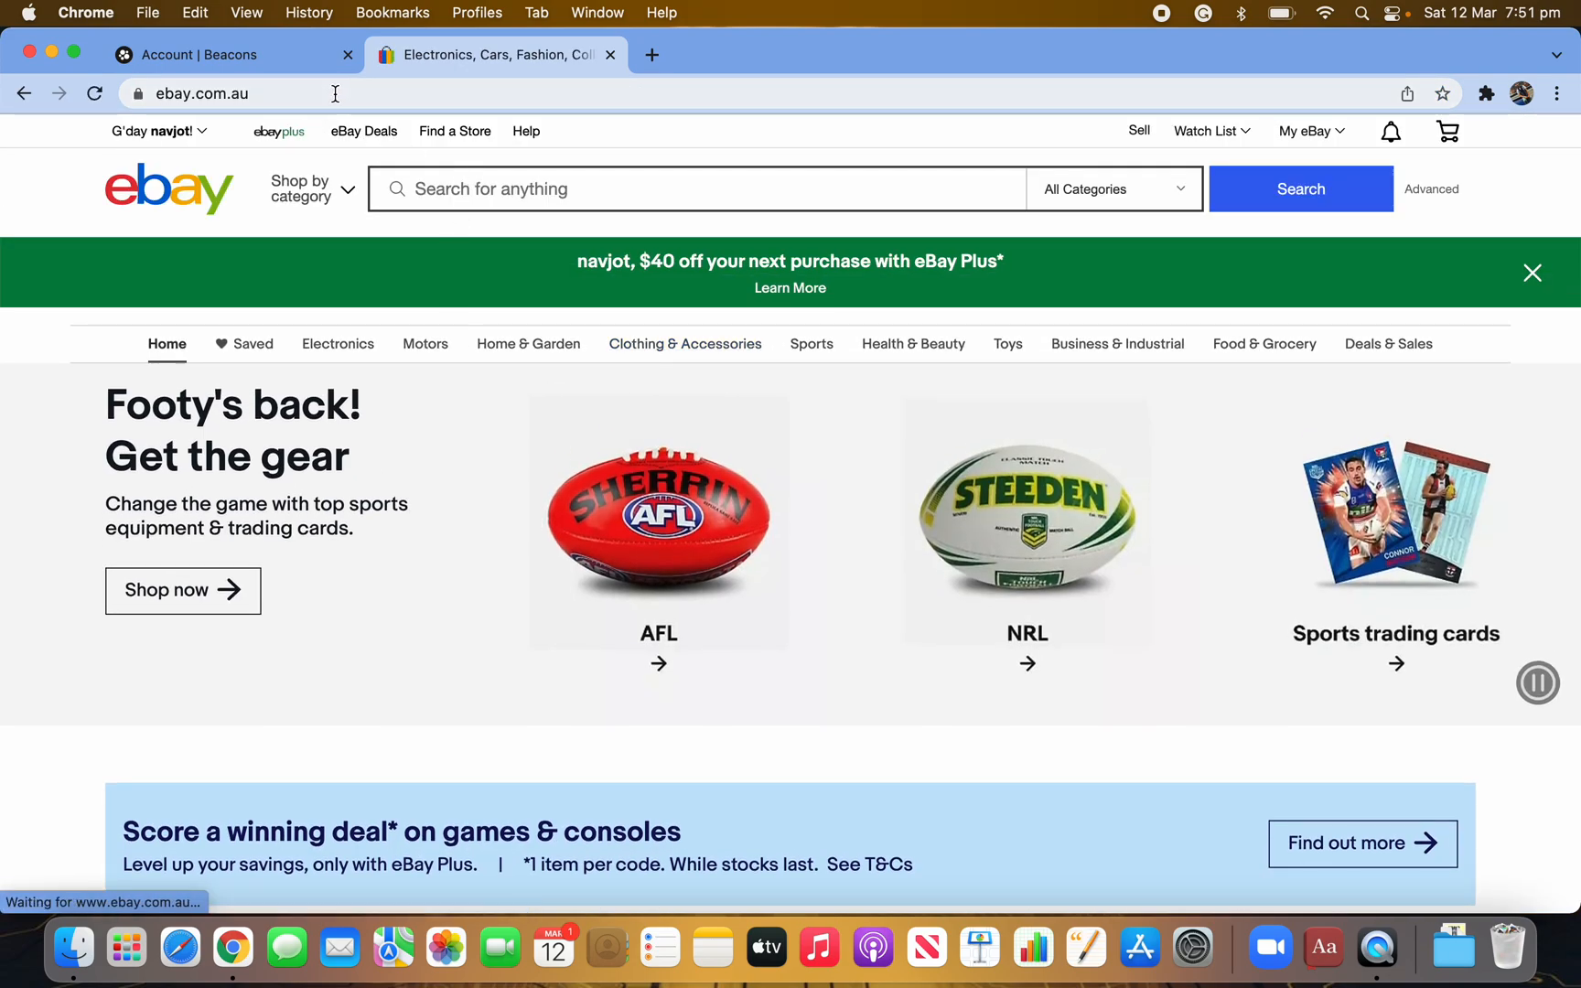
{"action": "left_click", "coordinate": [337, 93]}
{"action": "key", "text": "super+c"}
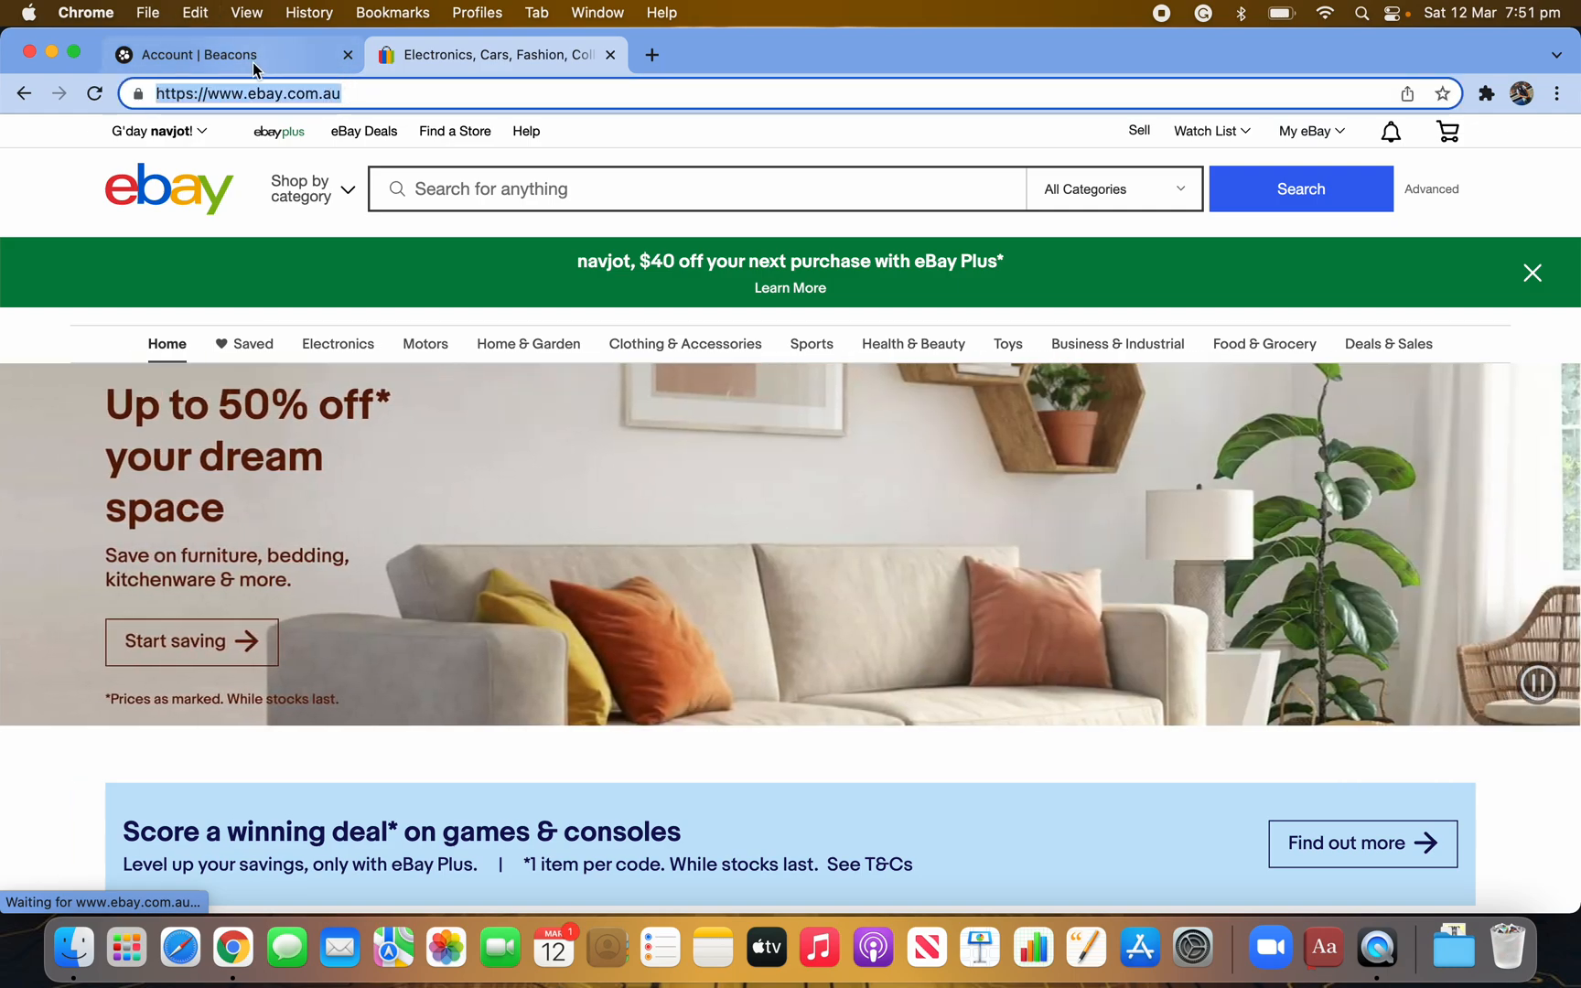
{"action": "left_click", "coordinate": [253, 57]}
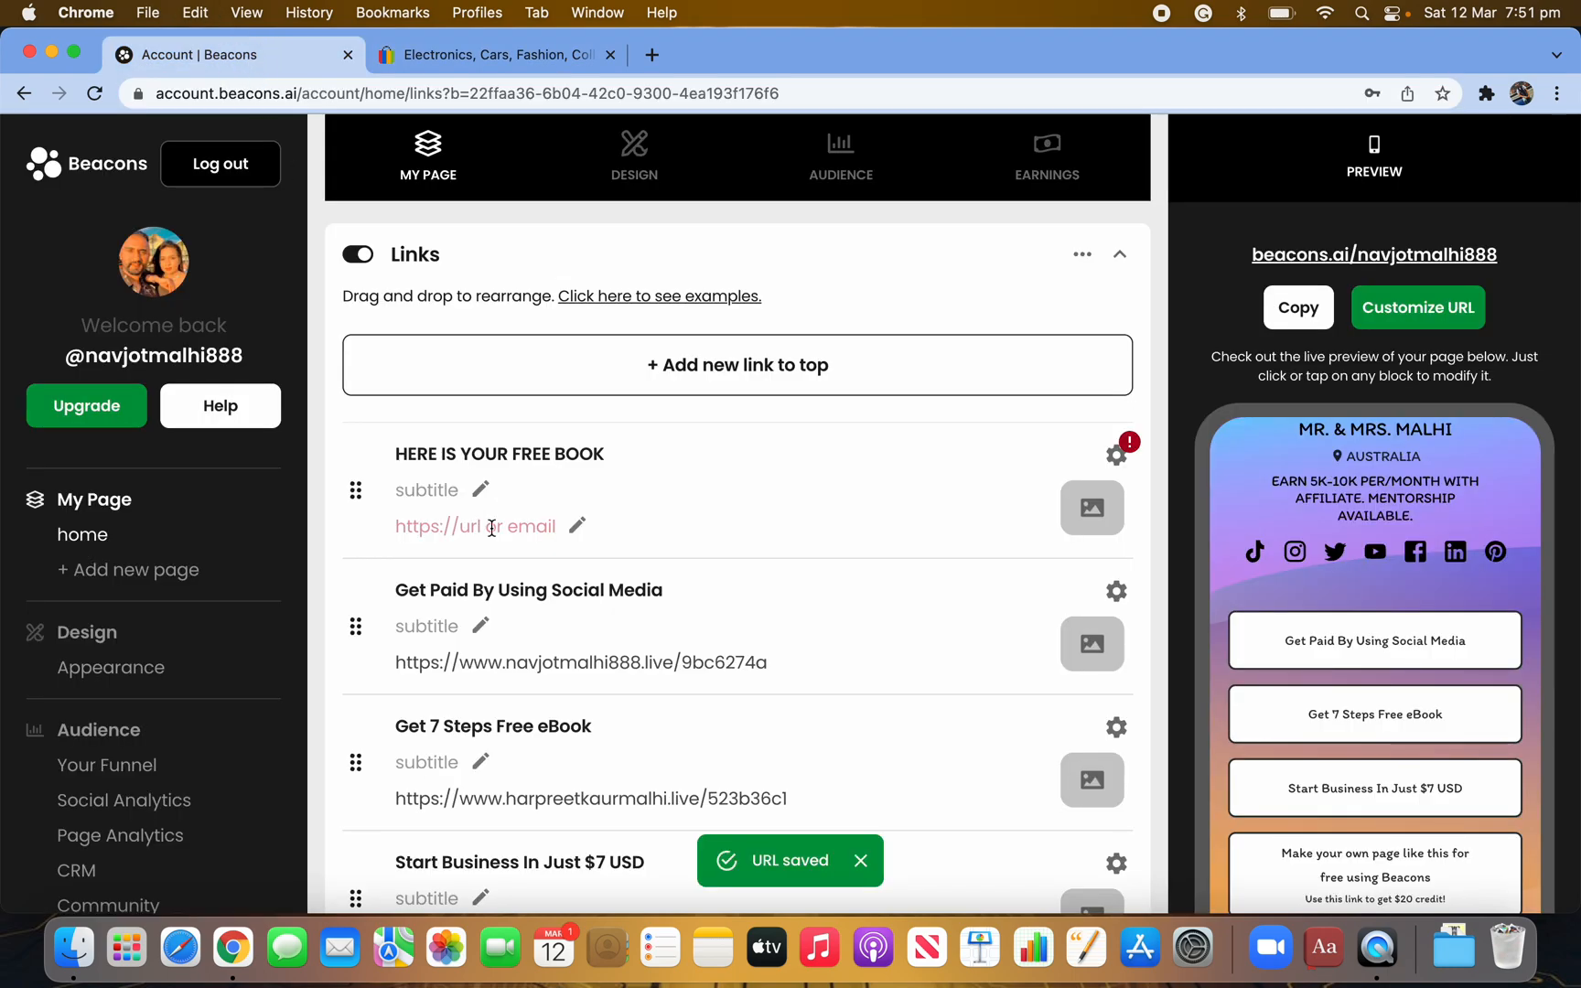
Step: Paste the copied ebay.com.au address as the new link's URL, retitle the link "EBAY PRODUCTS" and check it in the live preview
{"action": "left_click", "coordinate": [507, 533]}
{"action": "key", "text": "super+v"}
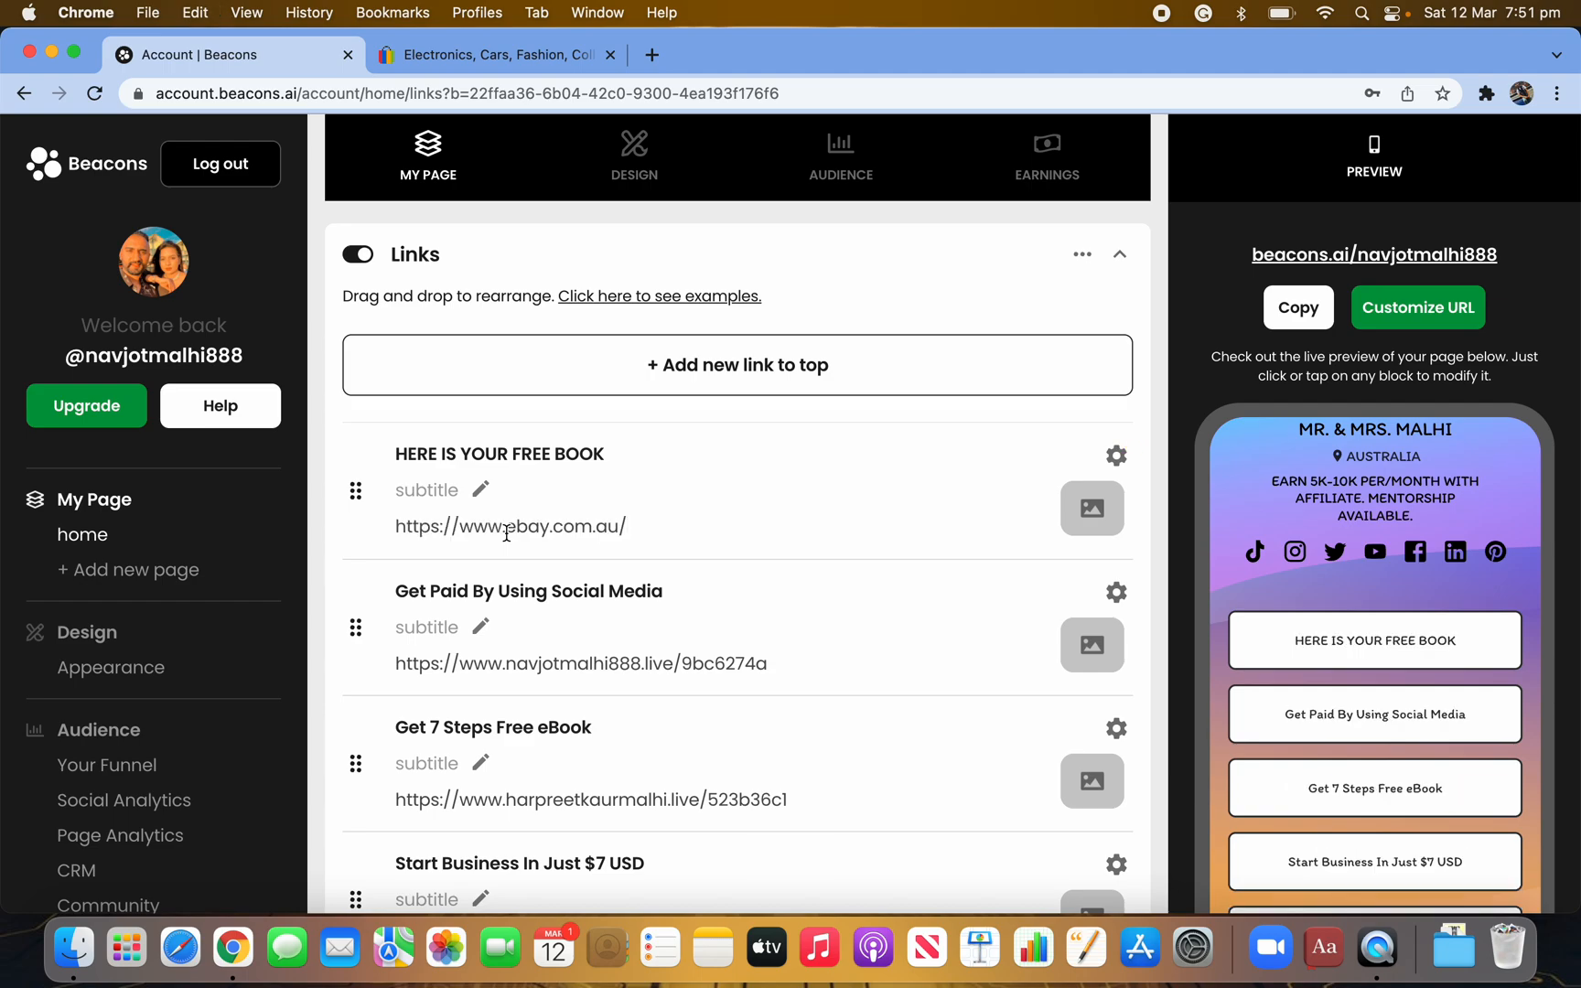
{"action": "left_click", "coordinate": [586, 467]}
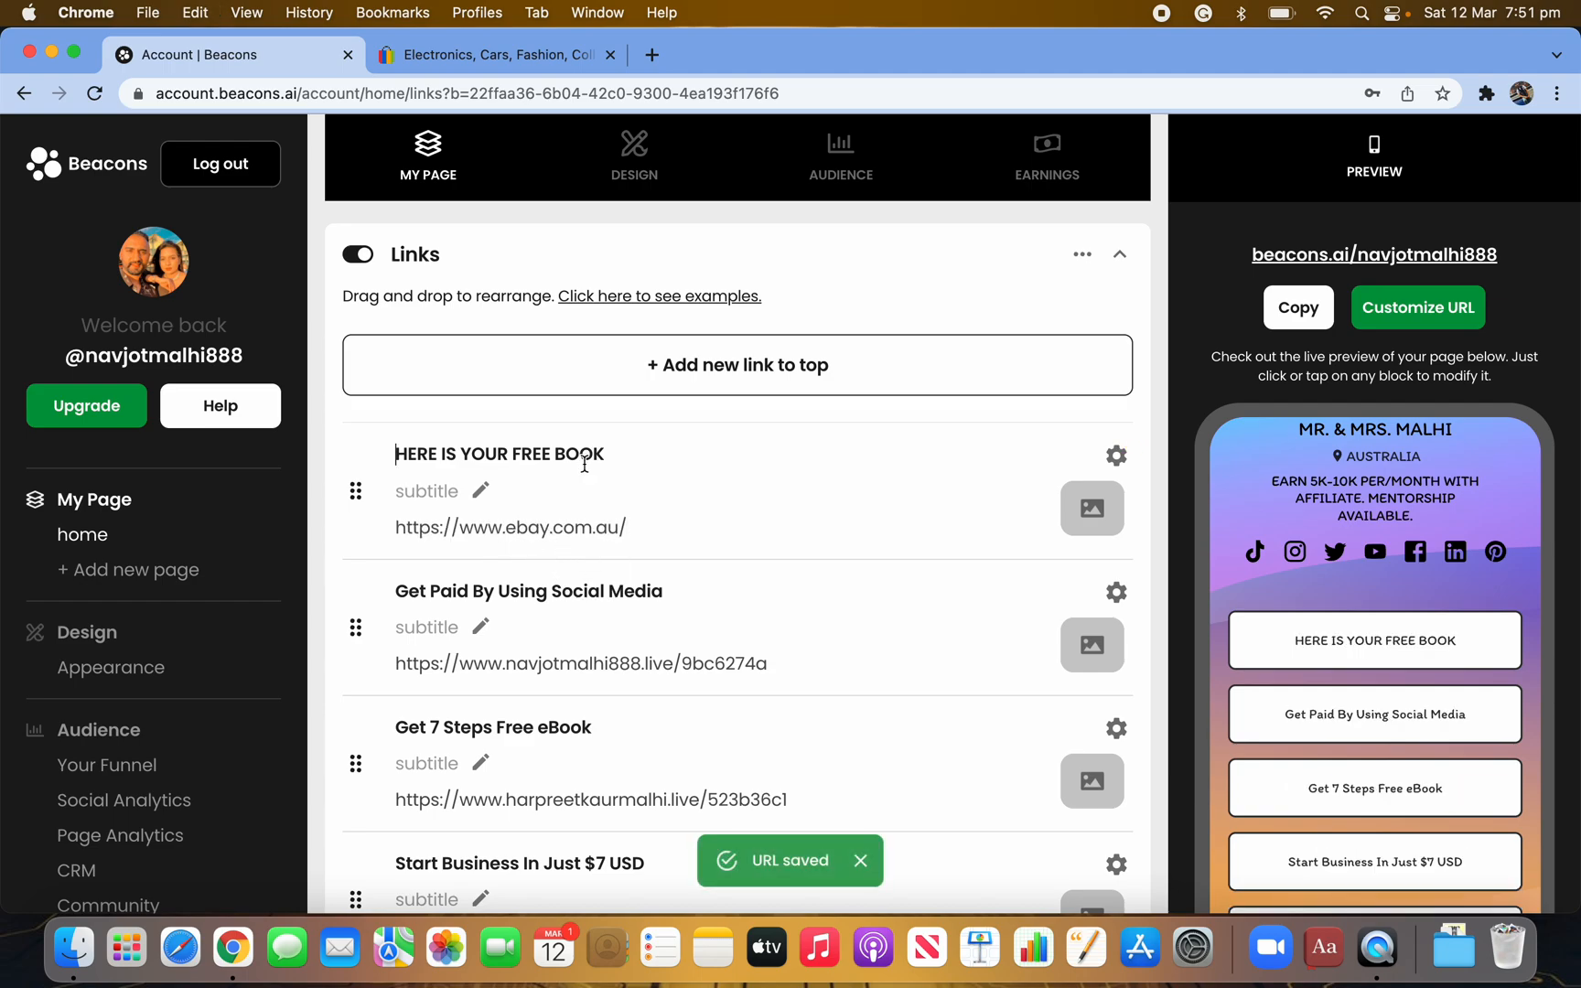
{"action": "triple_click", "coordinate": [601, 454]}
{"action": "key", "text": "BackSpace"}
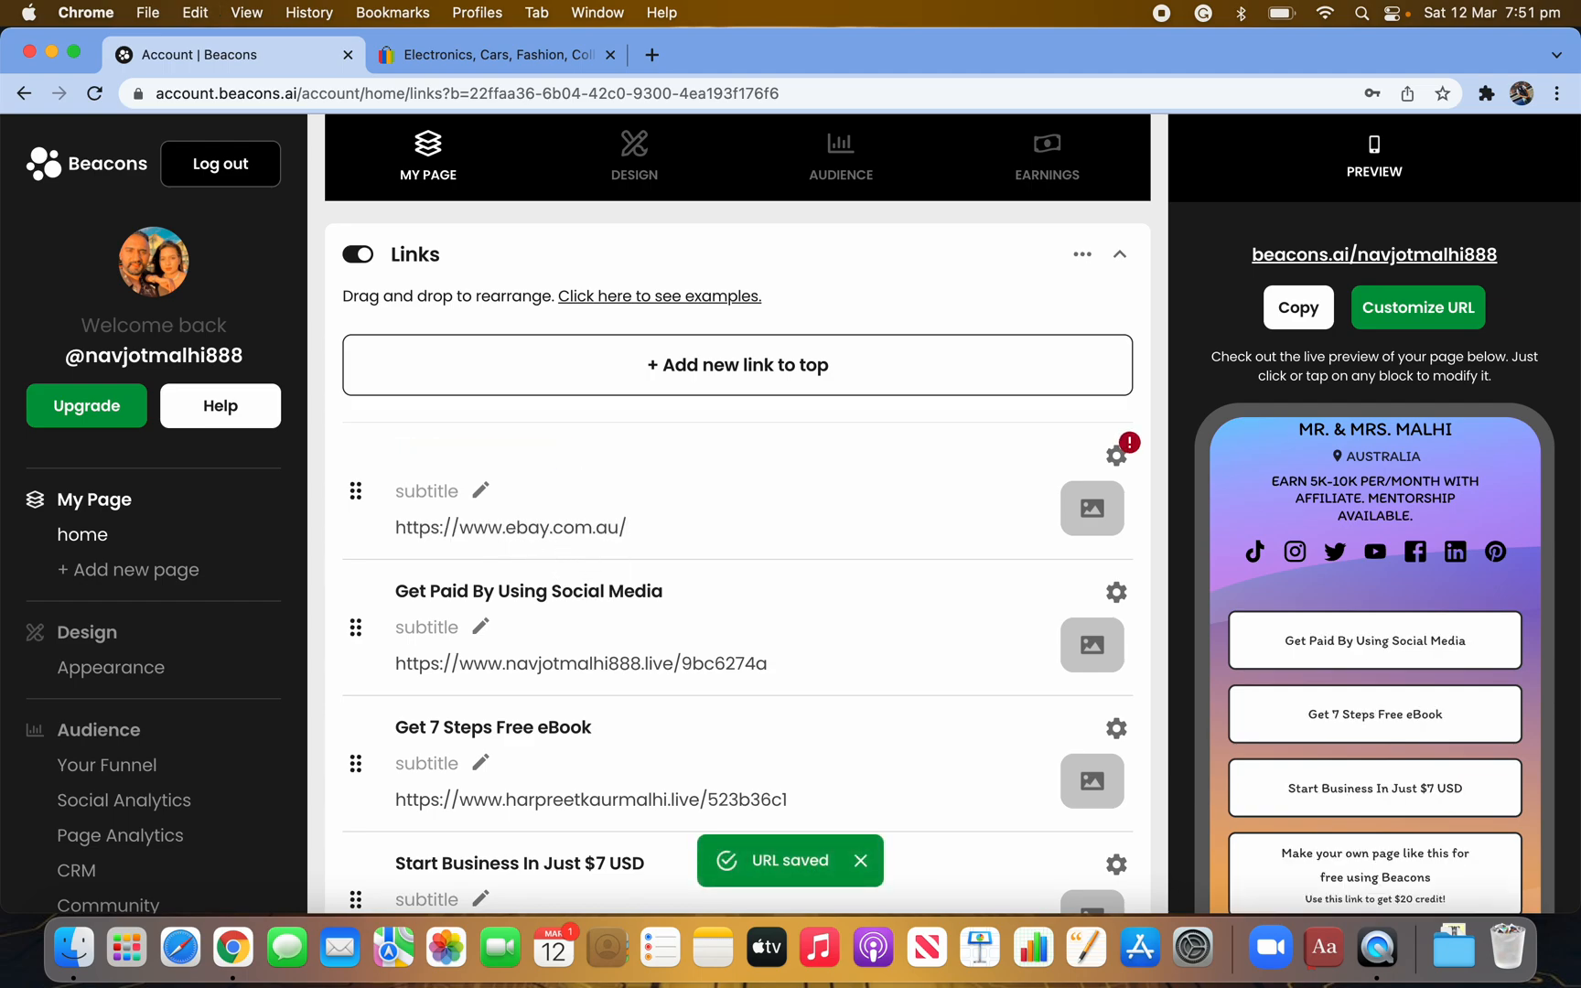
{"action": "type", "text": "EN"}
{"action": "key", "text": "BackSpace"}
{"action": "type", "text": "BAY PRODUCTS"}
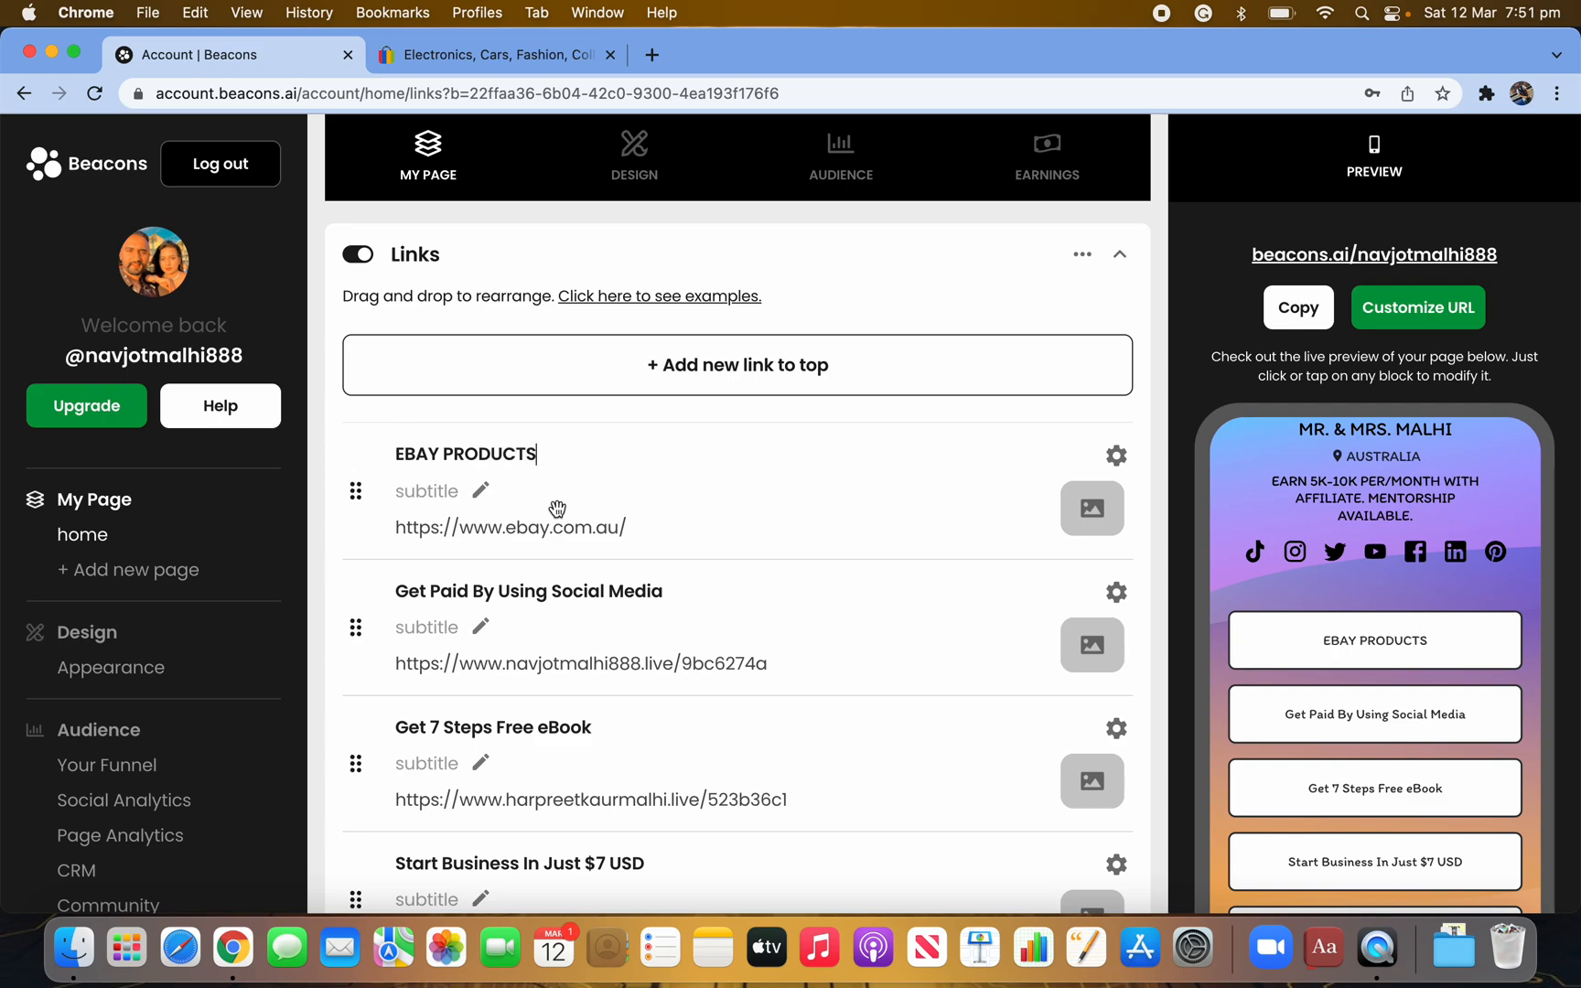
{"action": "left_click", "coordinate": [1414, 652]}
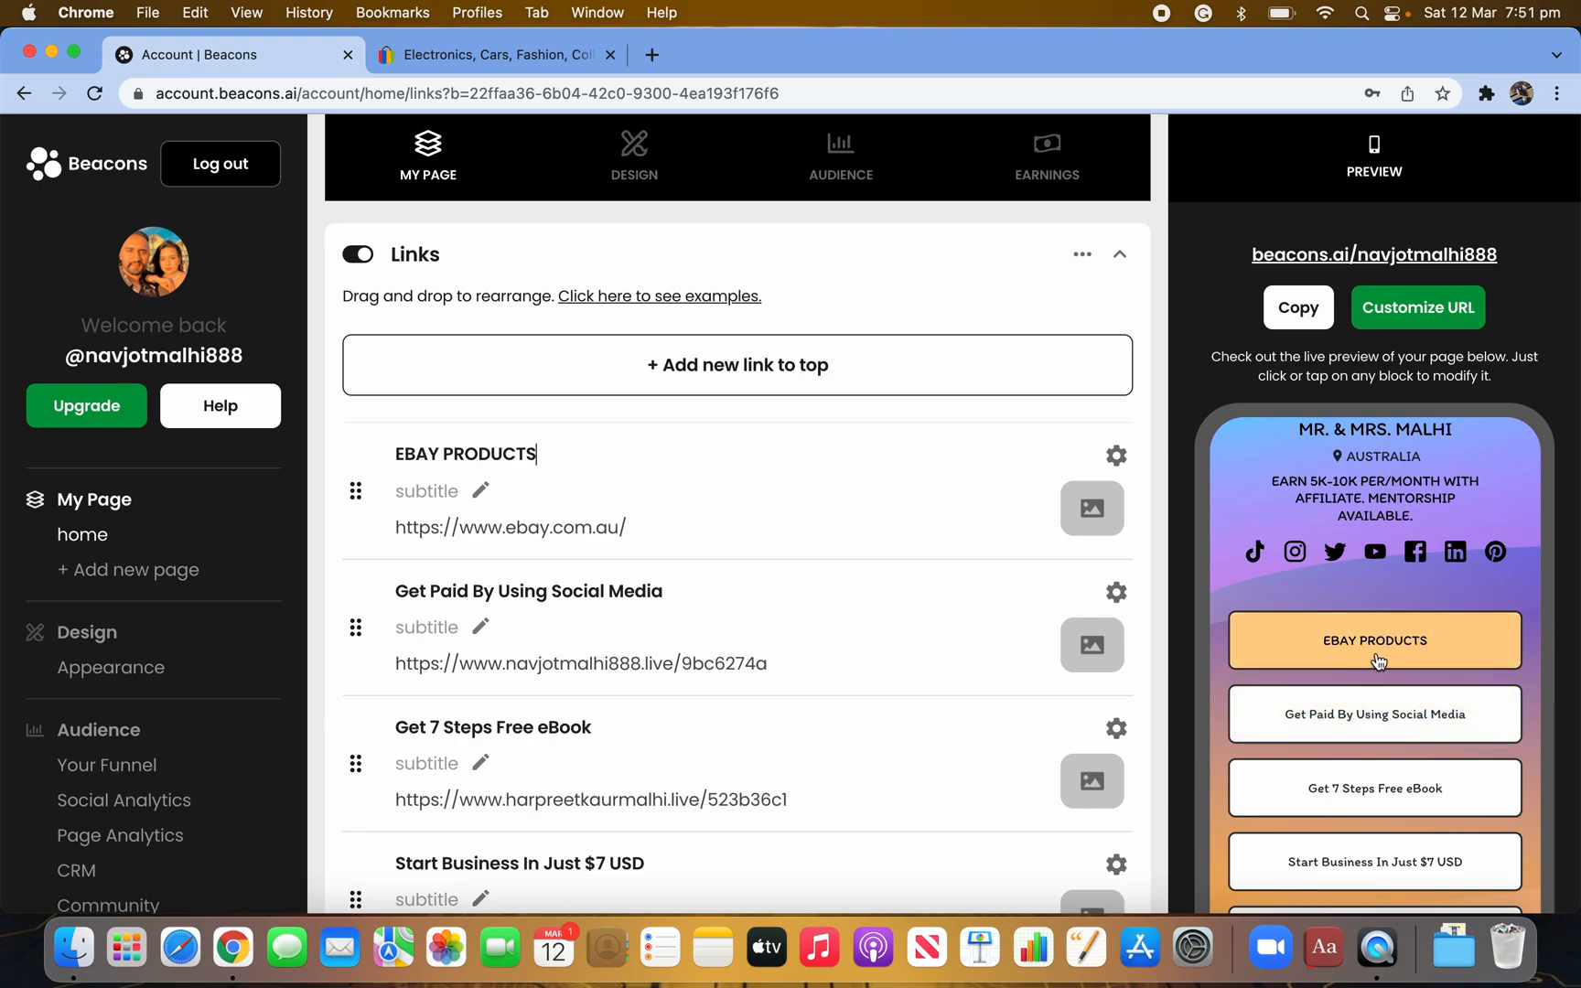
{"action": "scroll", "coordinate": [1372, 695], "scroll_direction": "down", "scroll_amount": 2}
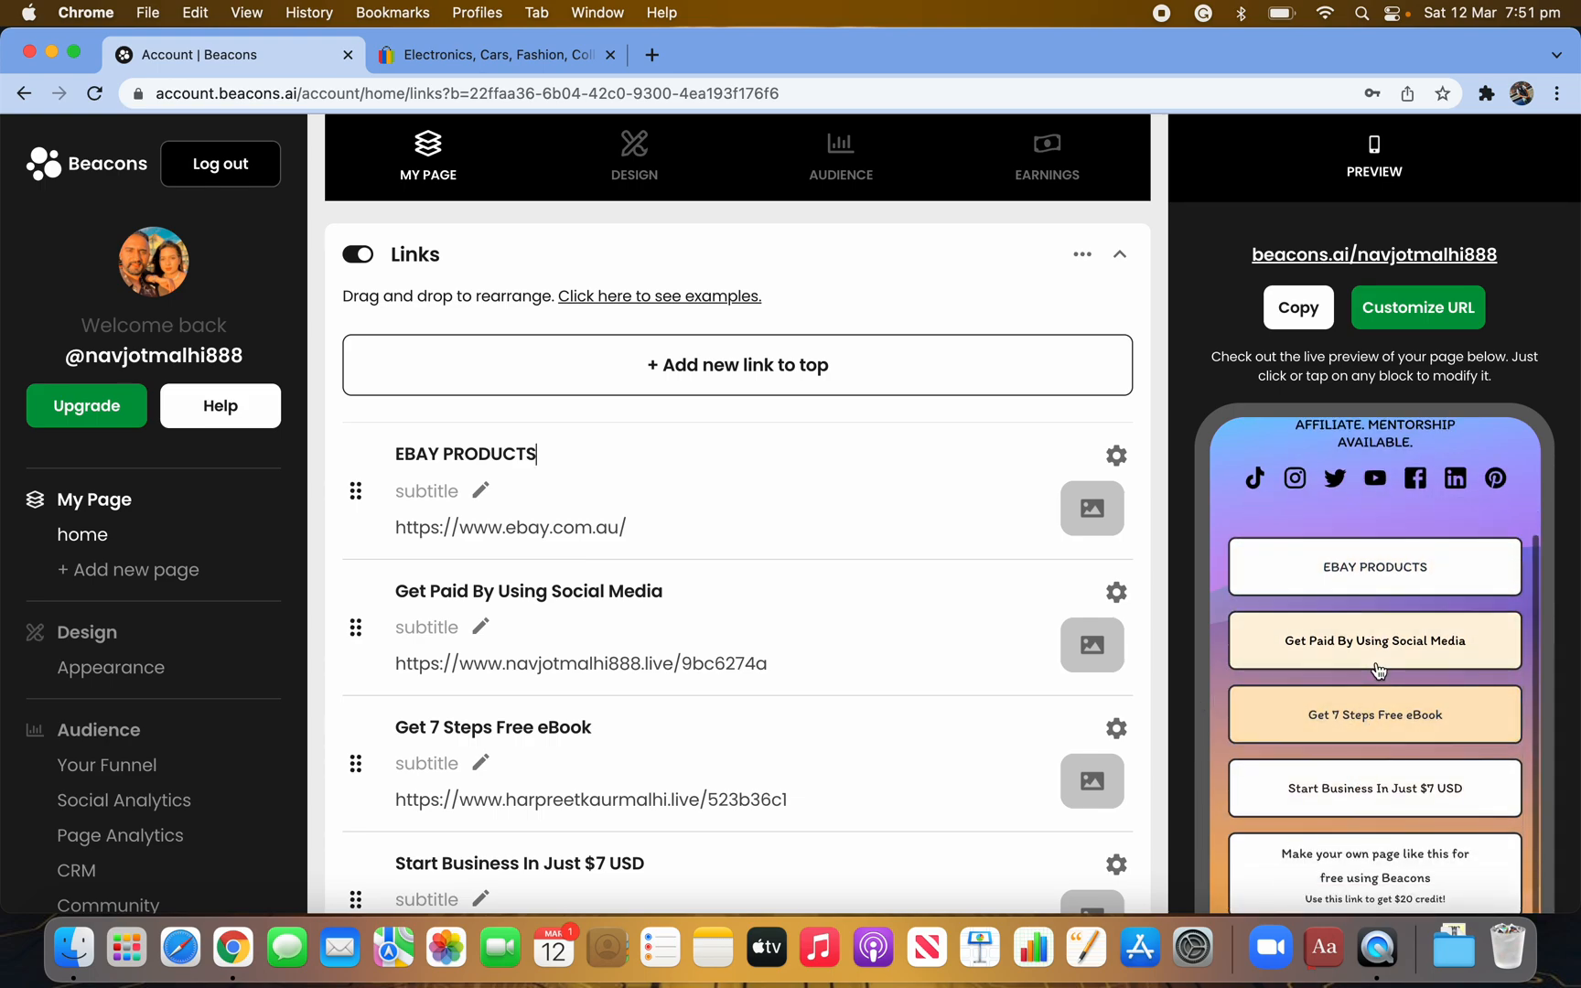
{"action": "scroll", "coordinate": [1376, 667], "scroll_direction": "up", "scroll_amount": 4}
Step: Delete the "EBAY PRODUCTS" link through its link settings
{"action": "left_click", "coordinate": [1117, 455]}
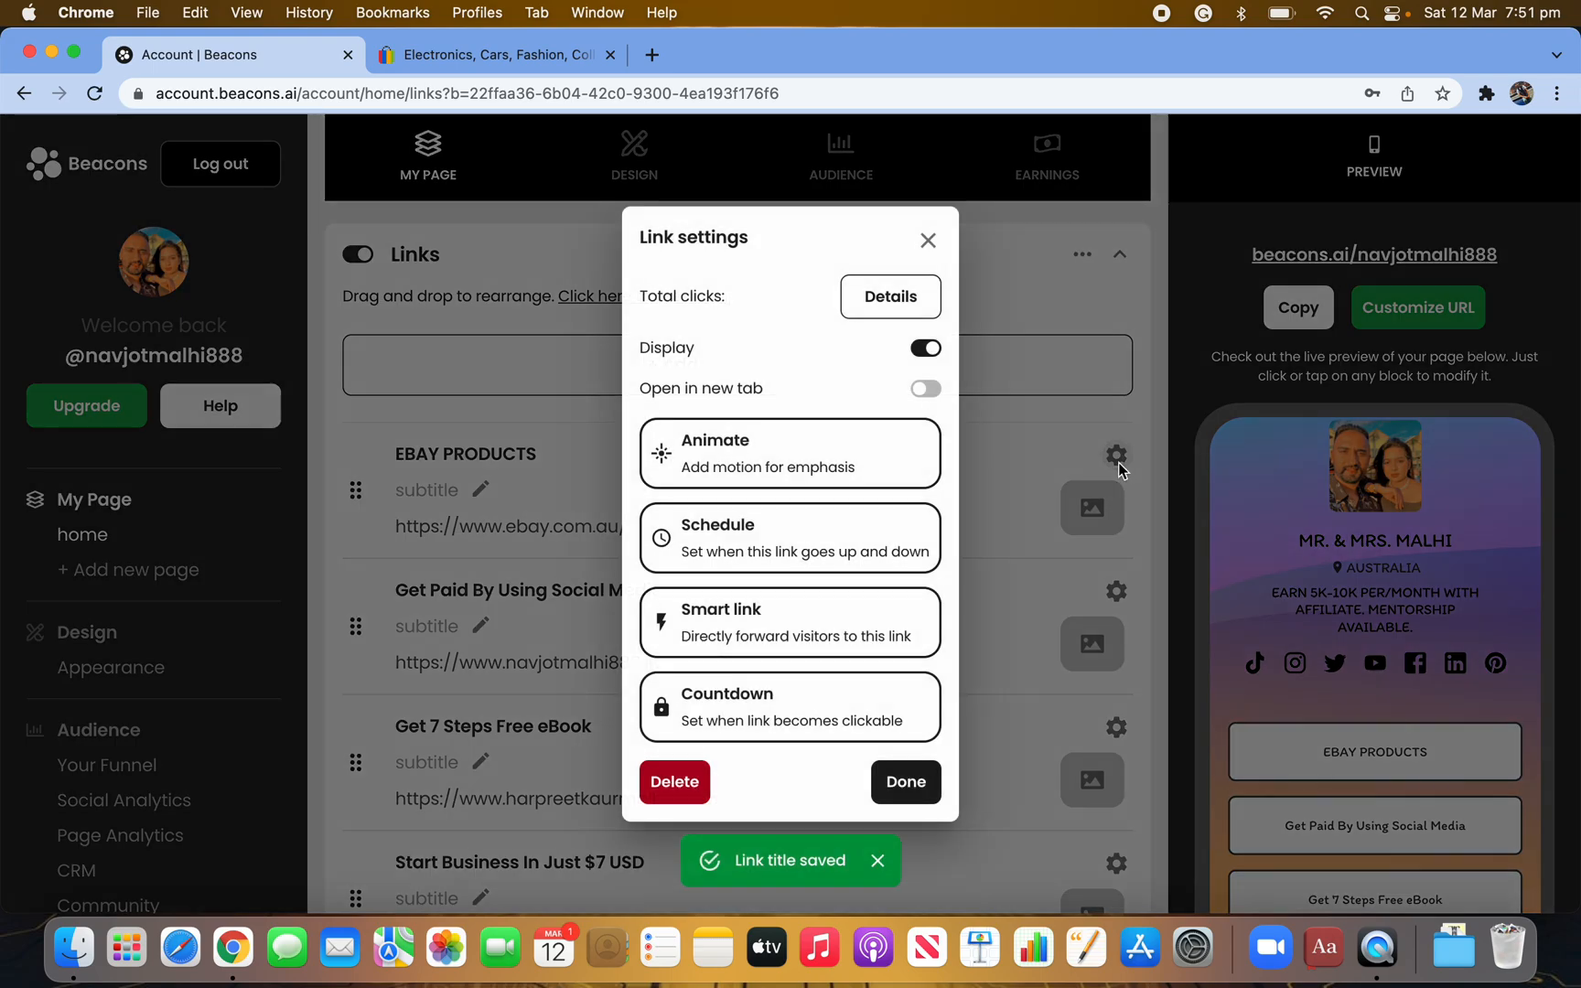
{"action": "left_click", "coordinate": [675, 781]}
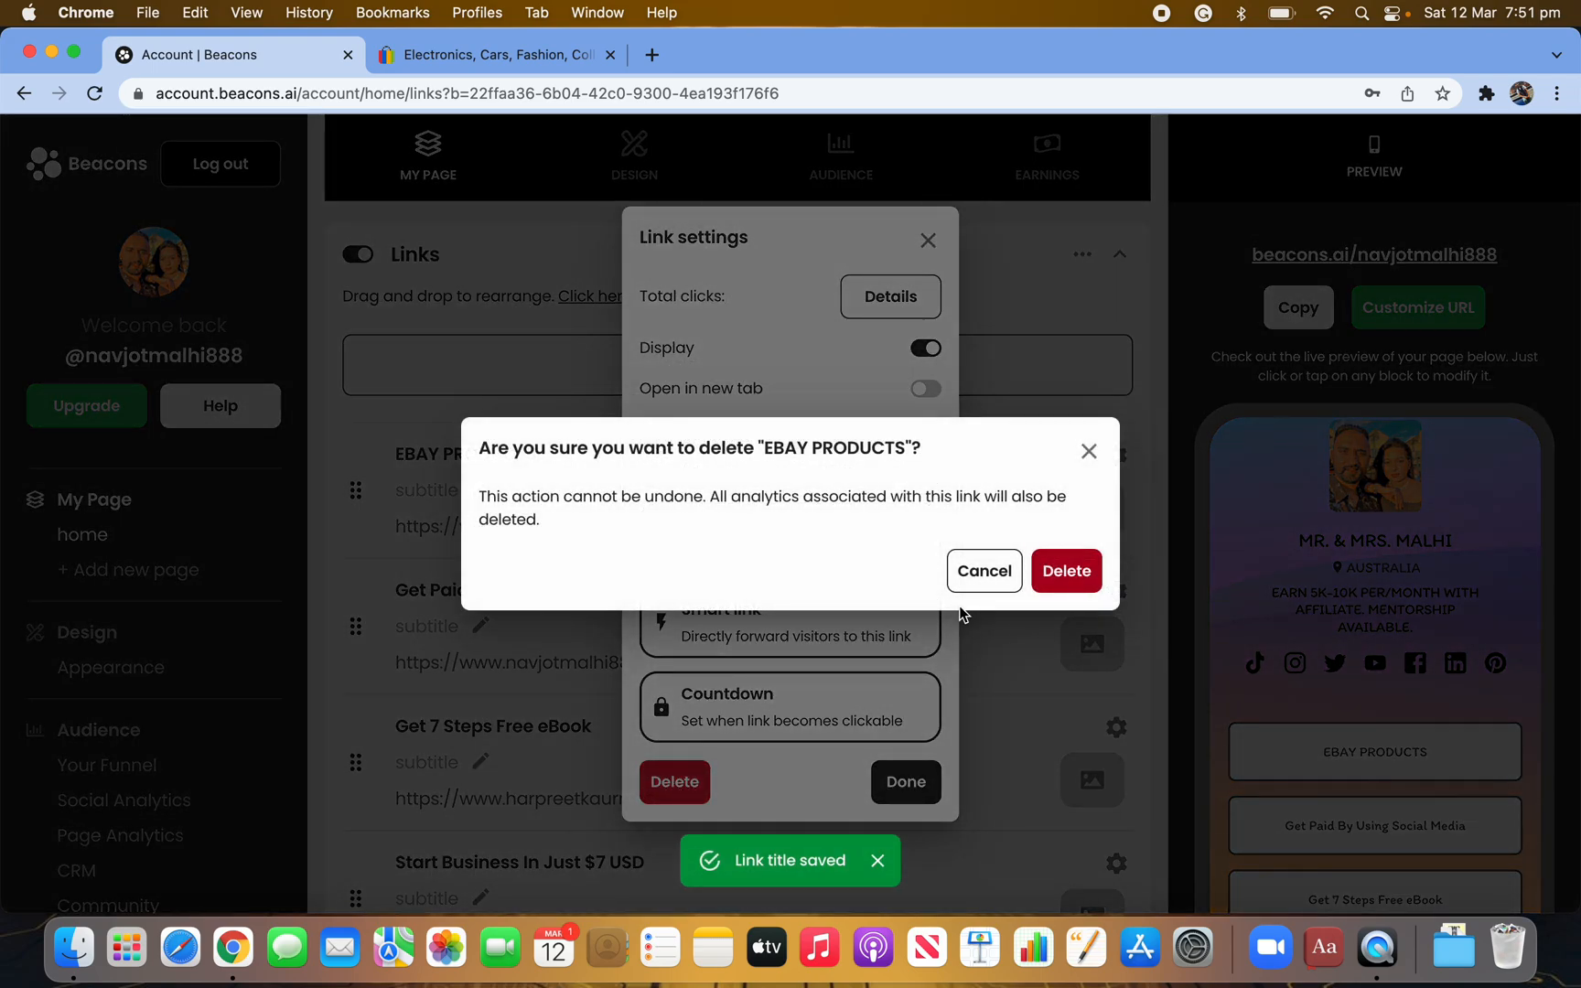
{"action": "left_click", "coordinate": [1062, 568]}
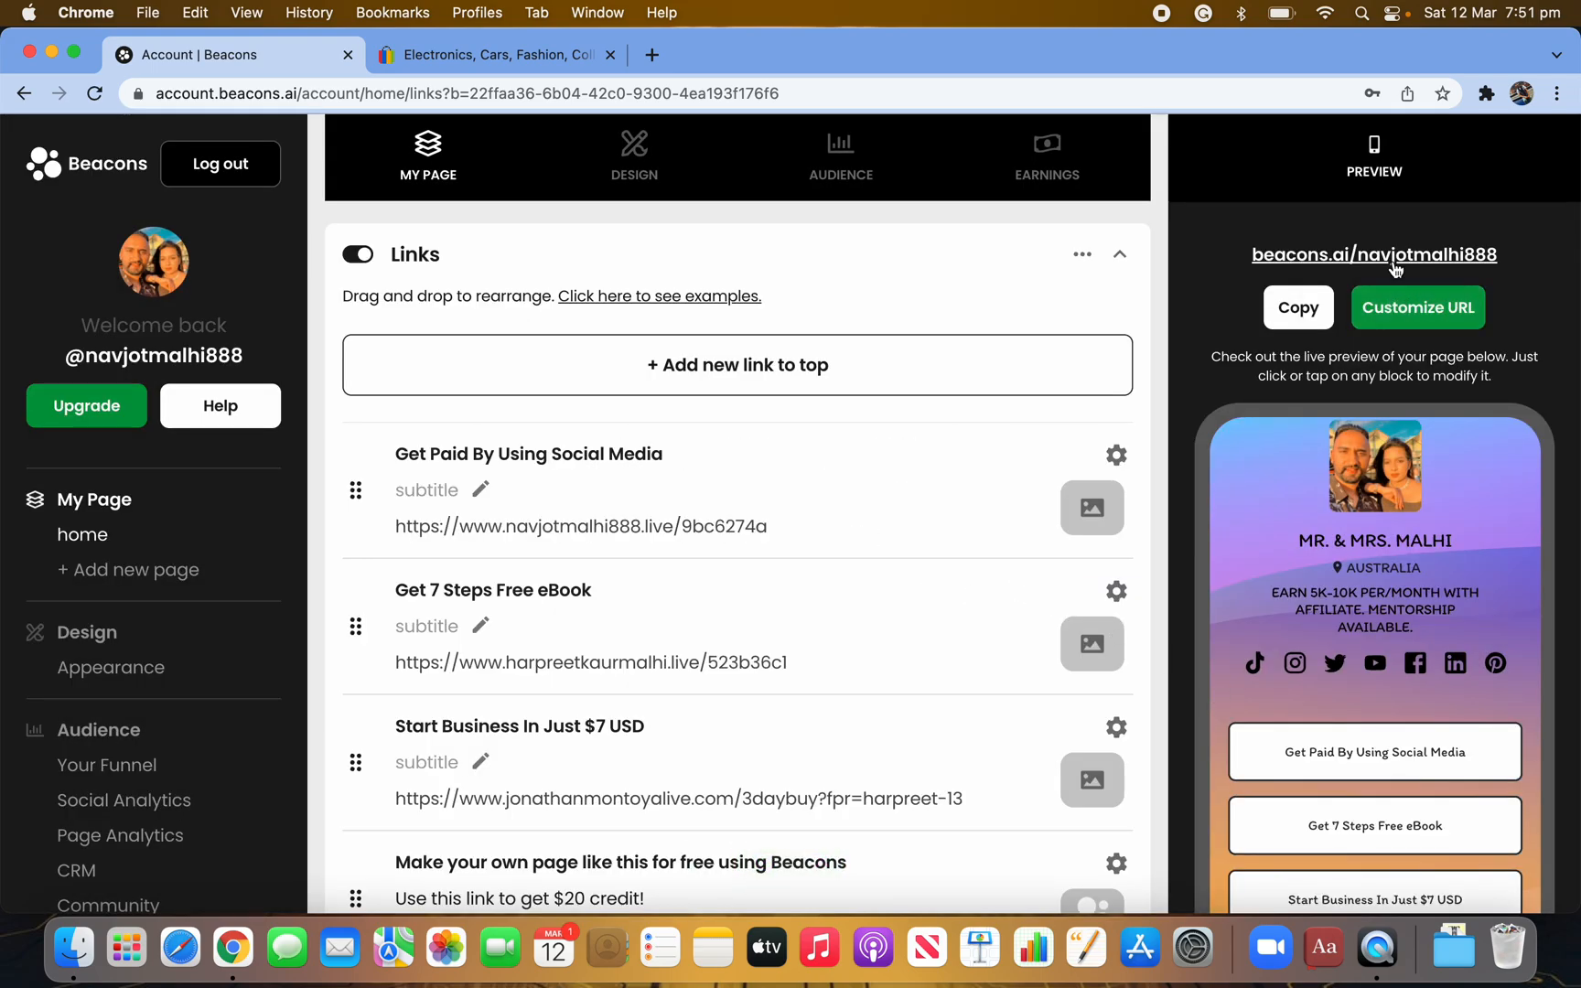
Step: Open the public link in bio page, close the eBay browser tab and look over the published page
{"action": "scroll", "coordinate": [1412, 369], "scroll_direction": "up", "scroll_amount": 3}
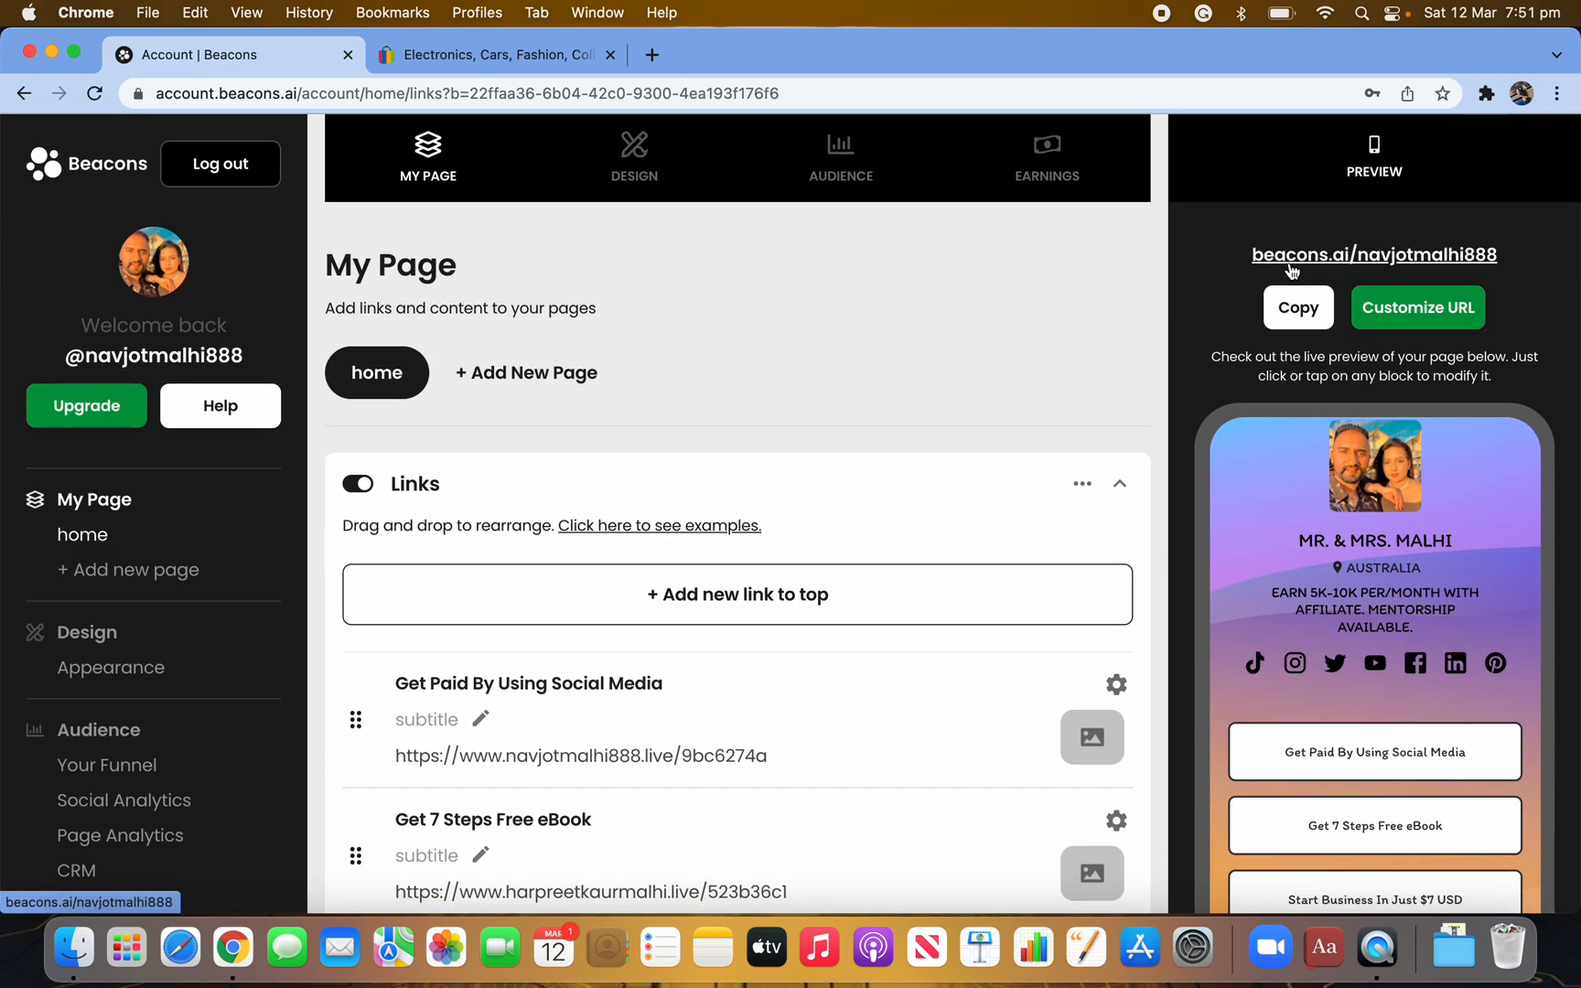
{"action": "left_click", "coordinate": [1391, 264]}
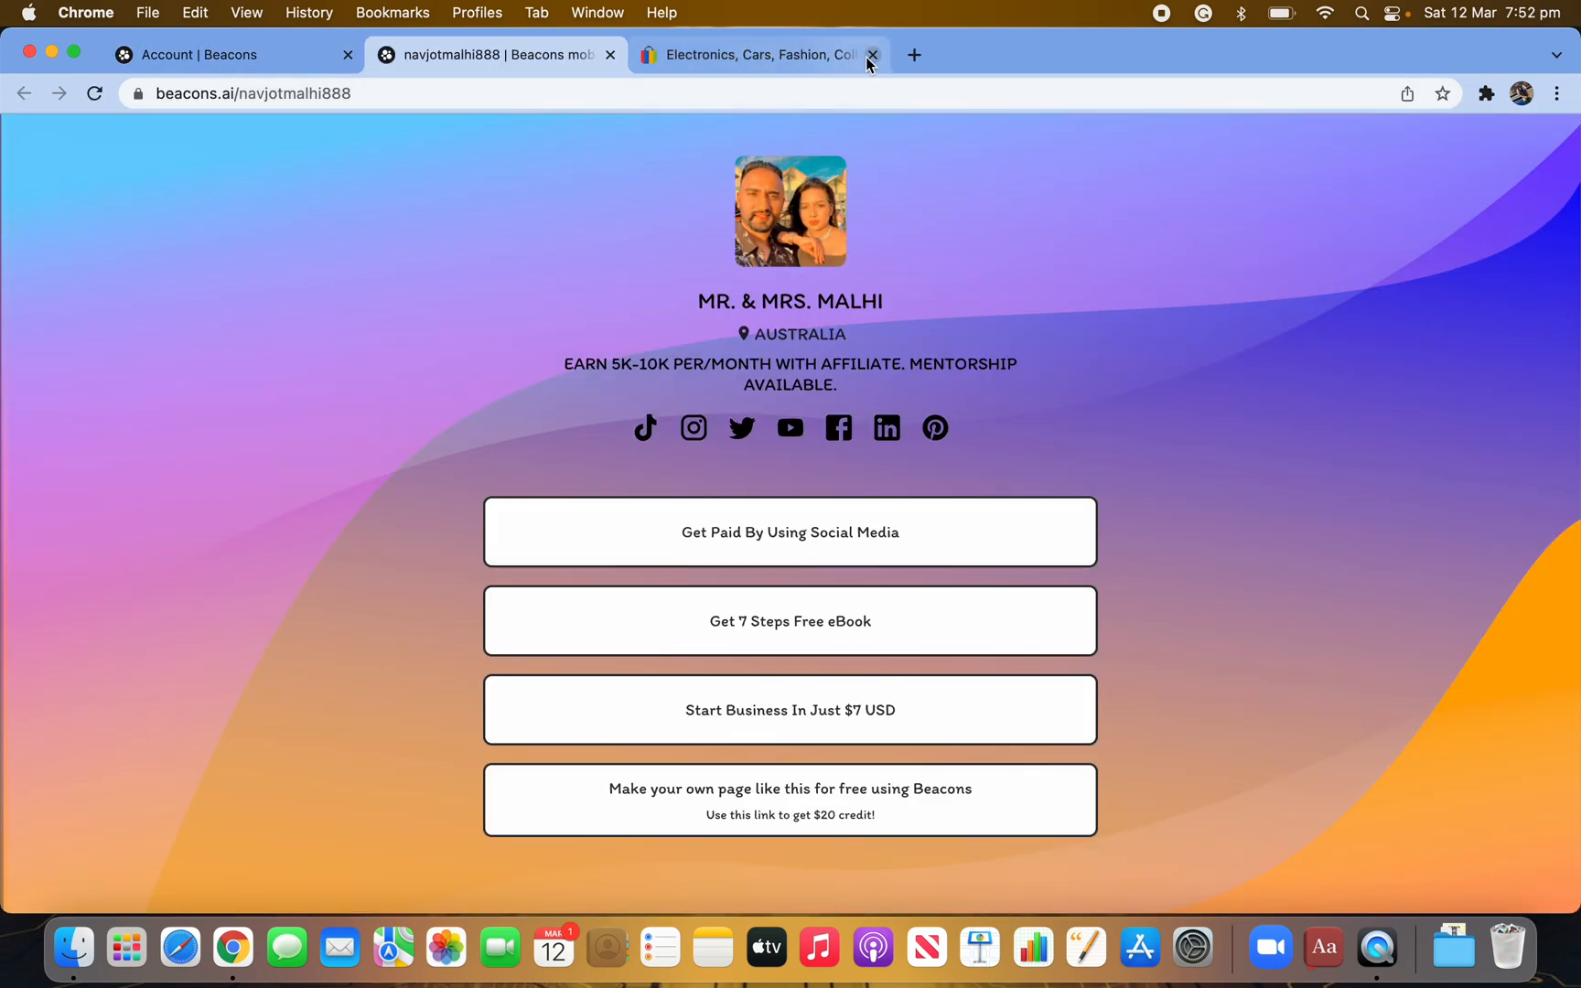
{"action": "left_click", "coordinate": [870, 56]}
{"action": "scroll", "coordinate": [1080, 640], "scroll_direction": "down", "scroll_amount": 2}
{"action": "scroll", "coordinate": [1121, 595], "scroll_direction": "up", "scroll_amount": 2}
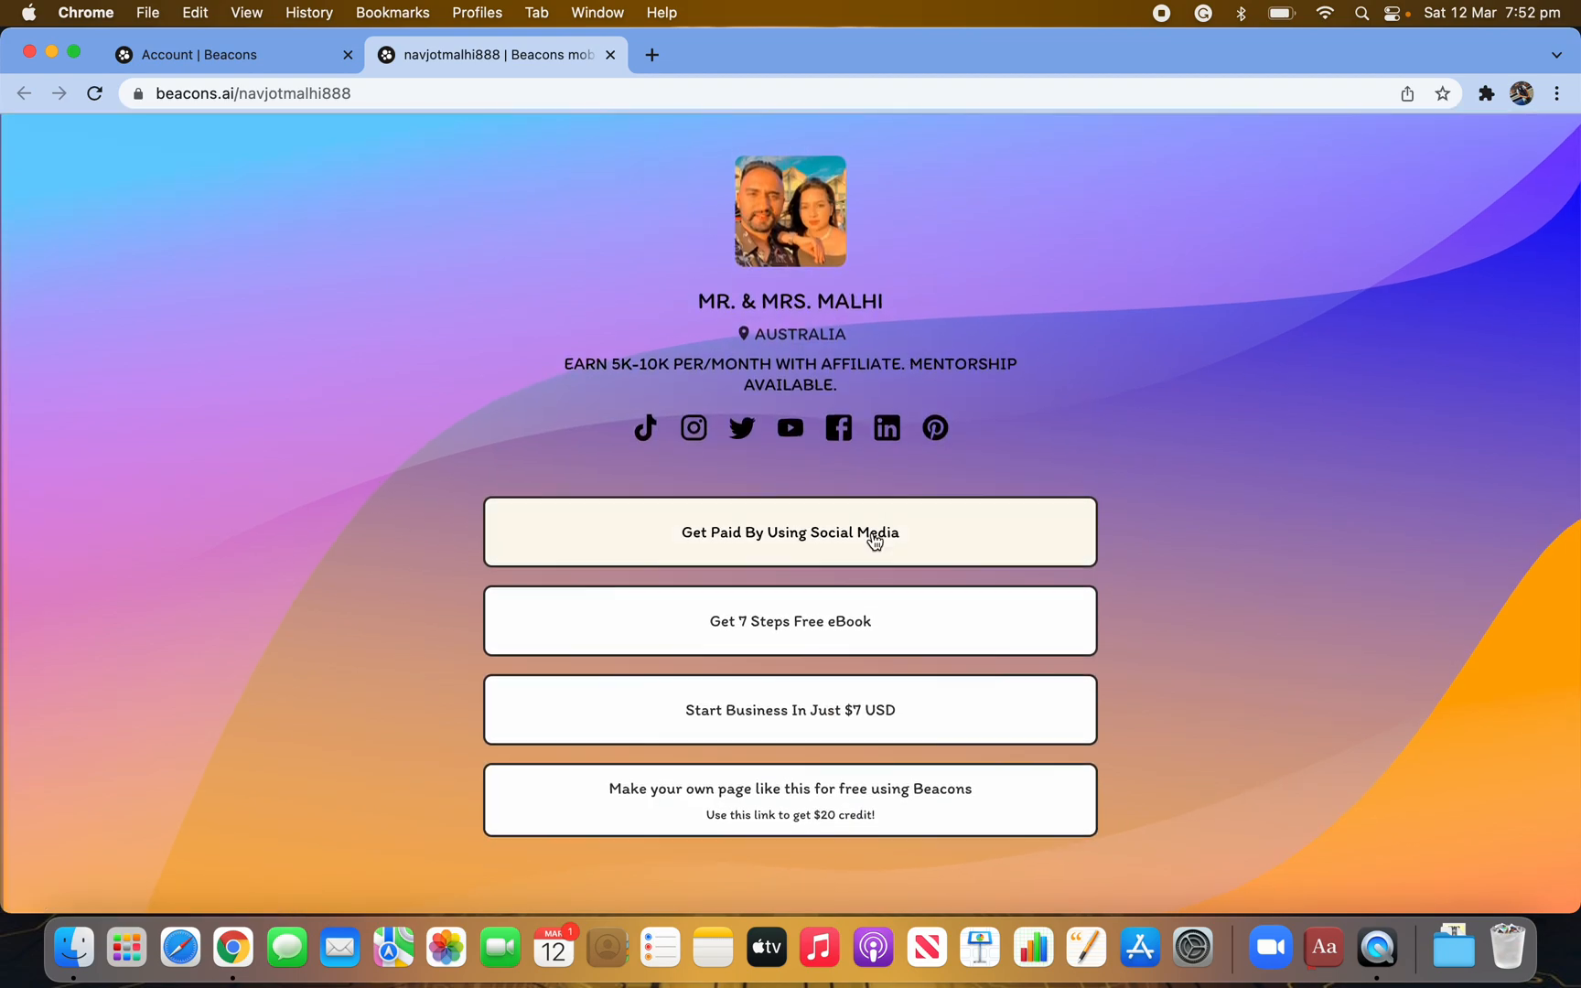
{"action": "scroll", "coordinate": [875, 536], "scroll_direction": "down", "scroll_amount": 2}
{"action": "scroll", "coordinate": [872, 540], "scroll_direction": "up", "scroll_amount": 2}
Step: Compare the Beacons editor with the public page, close the public page and return to the editor
{"action": "left_click", "coordinate": [228, 57]}
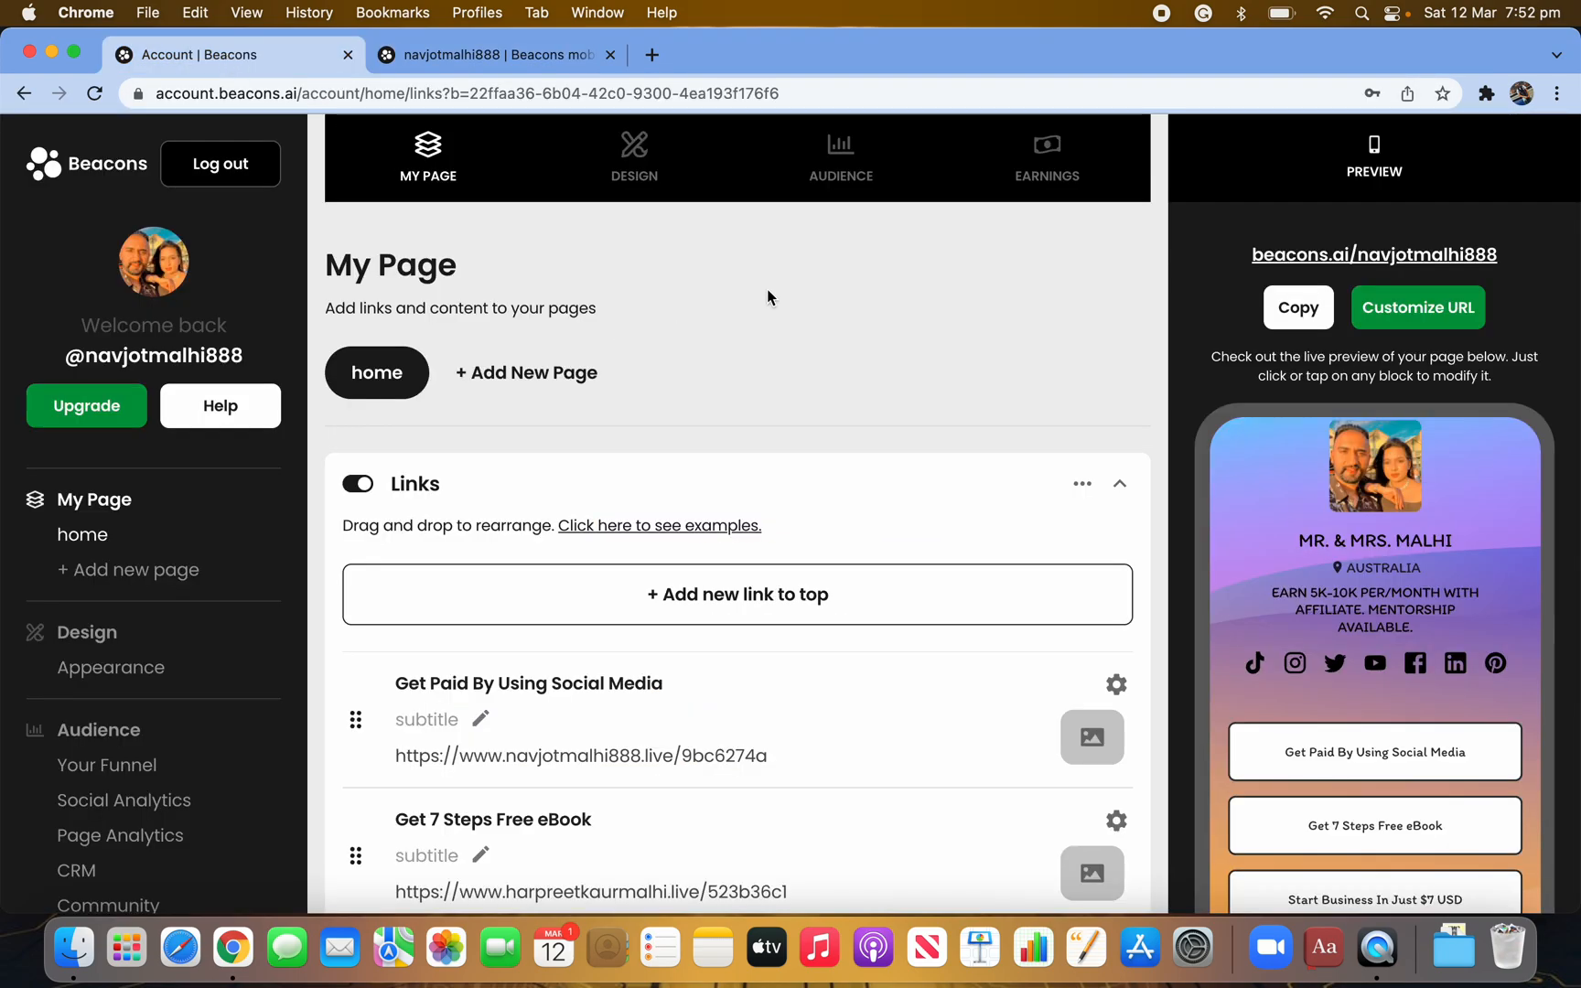
{"action": "left_click", "coordinate": [586, 60]}
{"action": "left_click", "coordinate": [279, 57]}
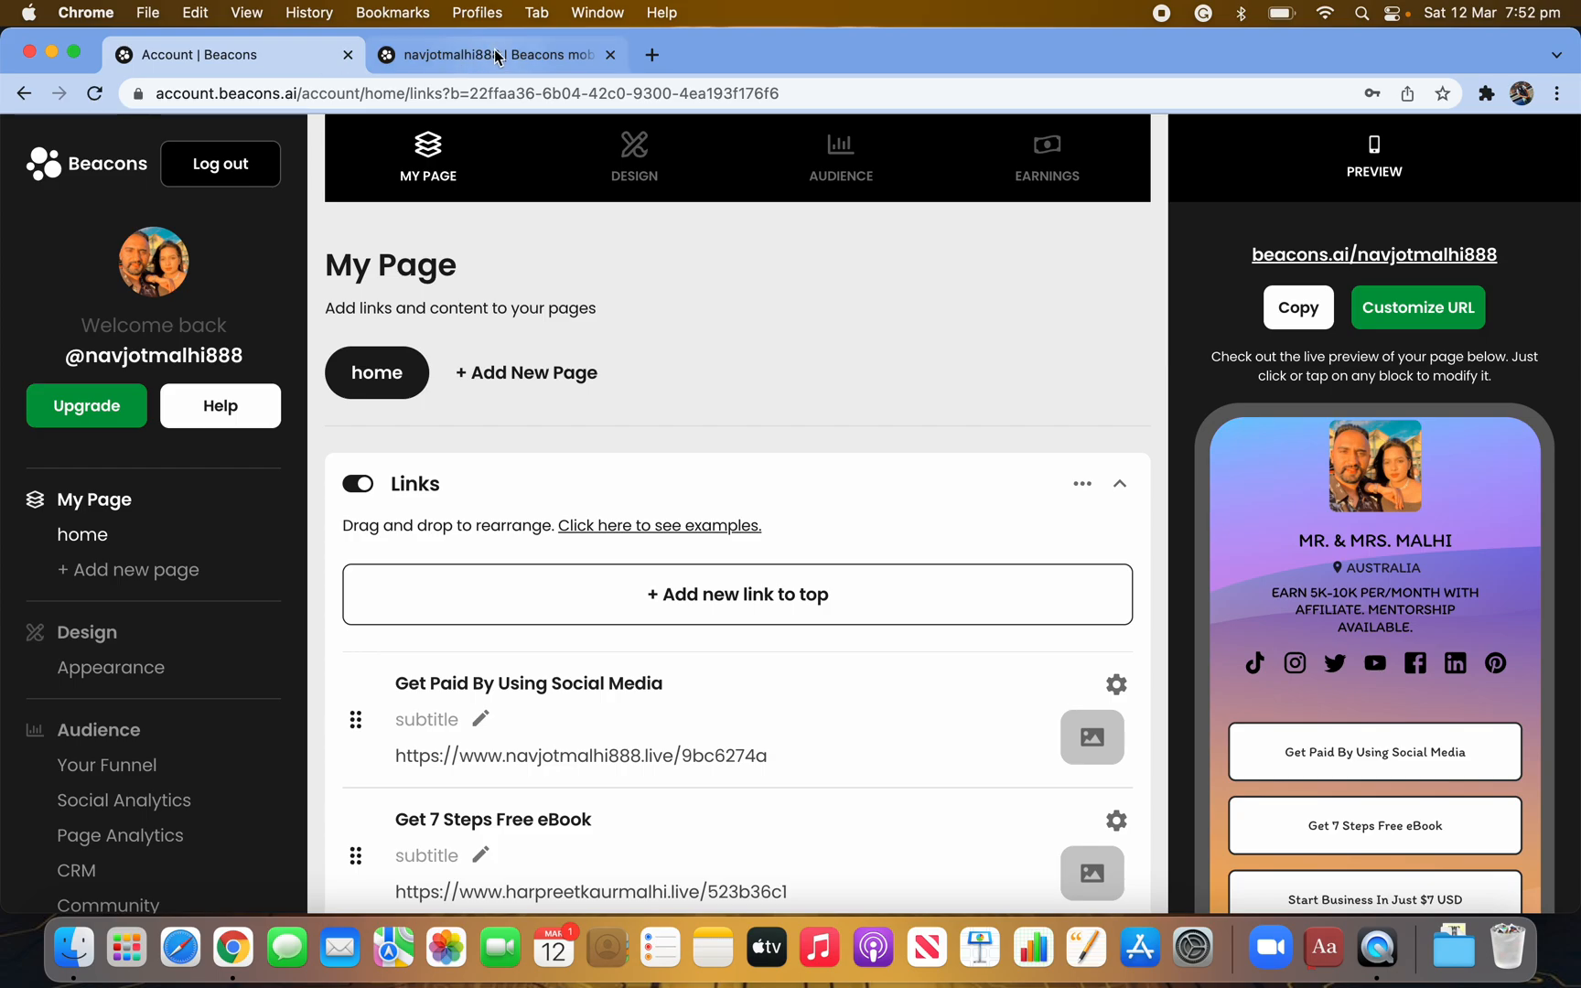
{"action": "left_click", "coordinate": [502, 58]}
{"action": "left_click", "coordinate": [611, 56]}
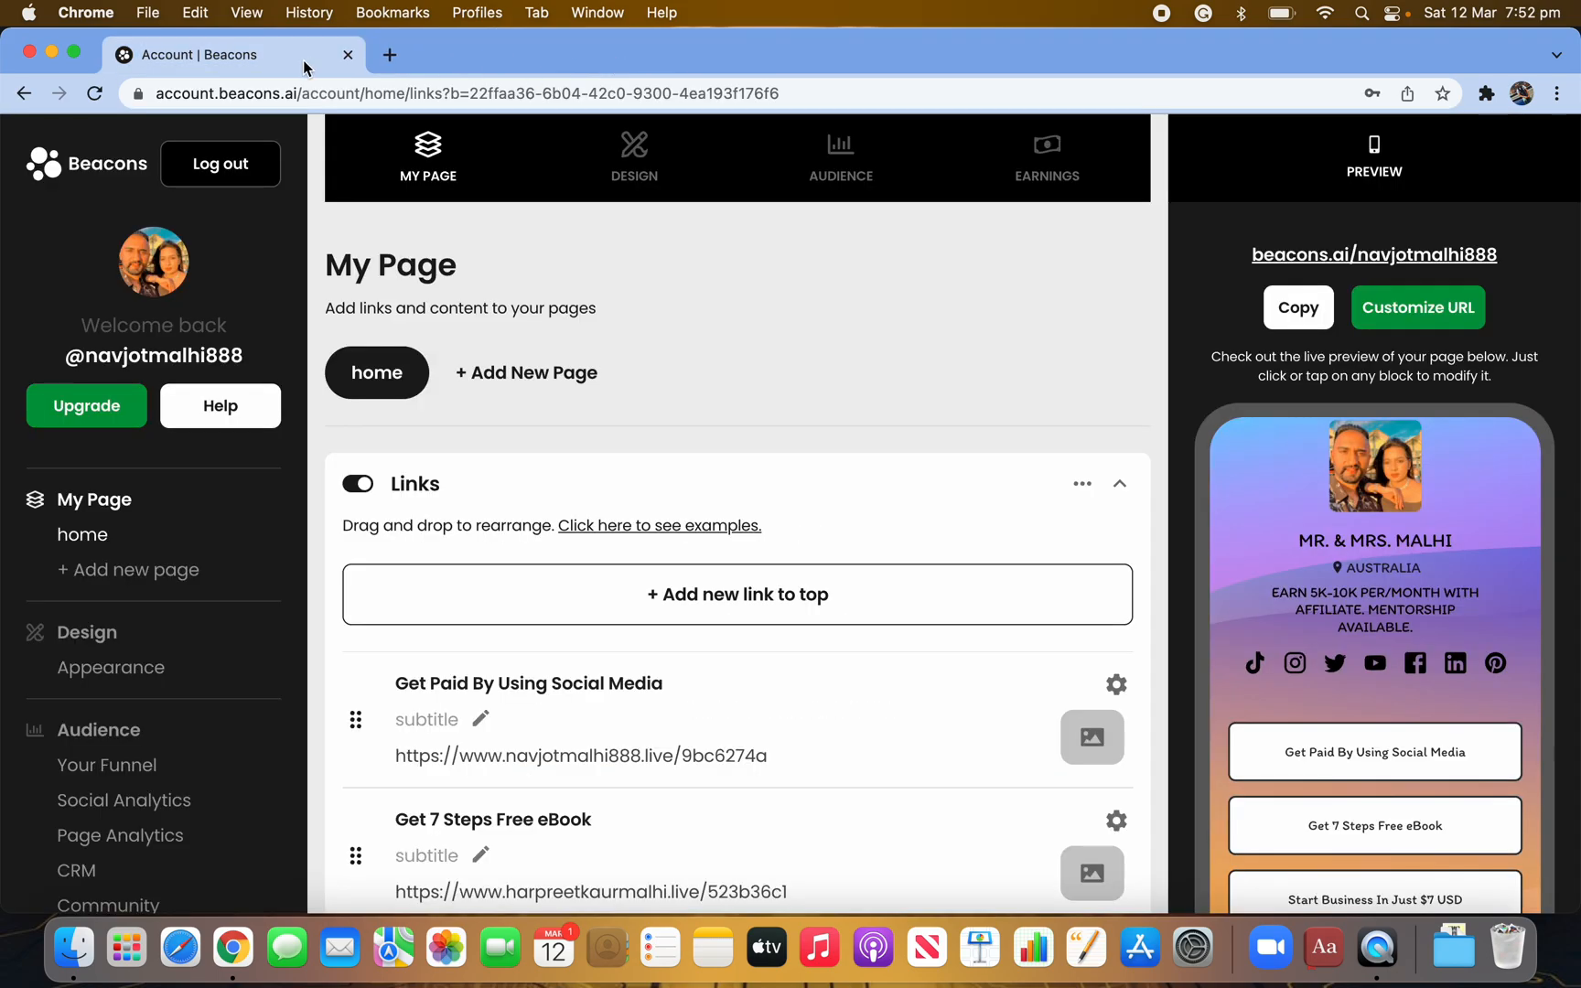
Step: Look through the remaining entries in the Links block and collapse the block
{"action": "scroll", "coordinate": [794, 572], "scroll_direction": "down", "scroll_amount": 3}
{"action": "scroll", "coordinate": [586, 297], "scroll_direction": "up", "scroll_amount": 3}
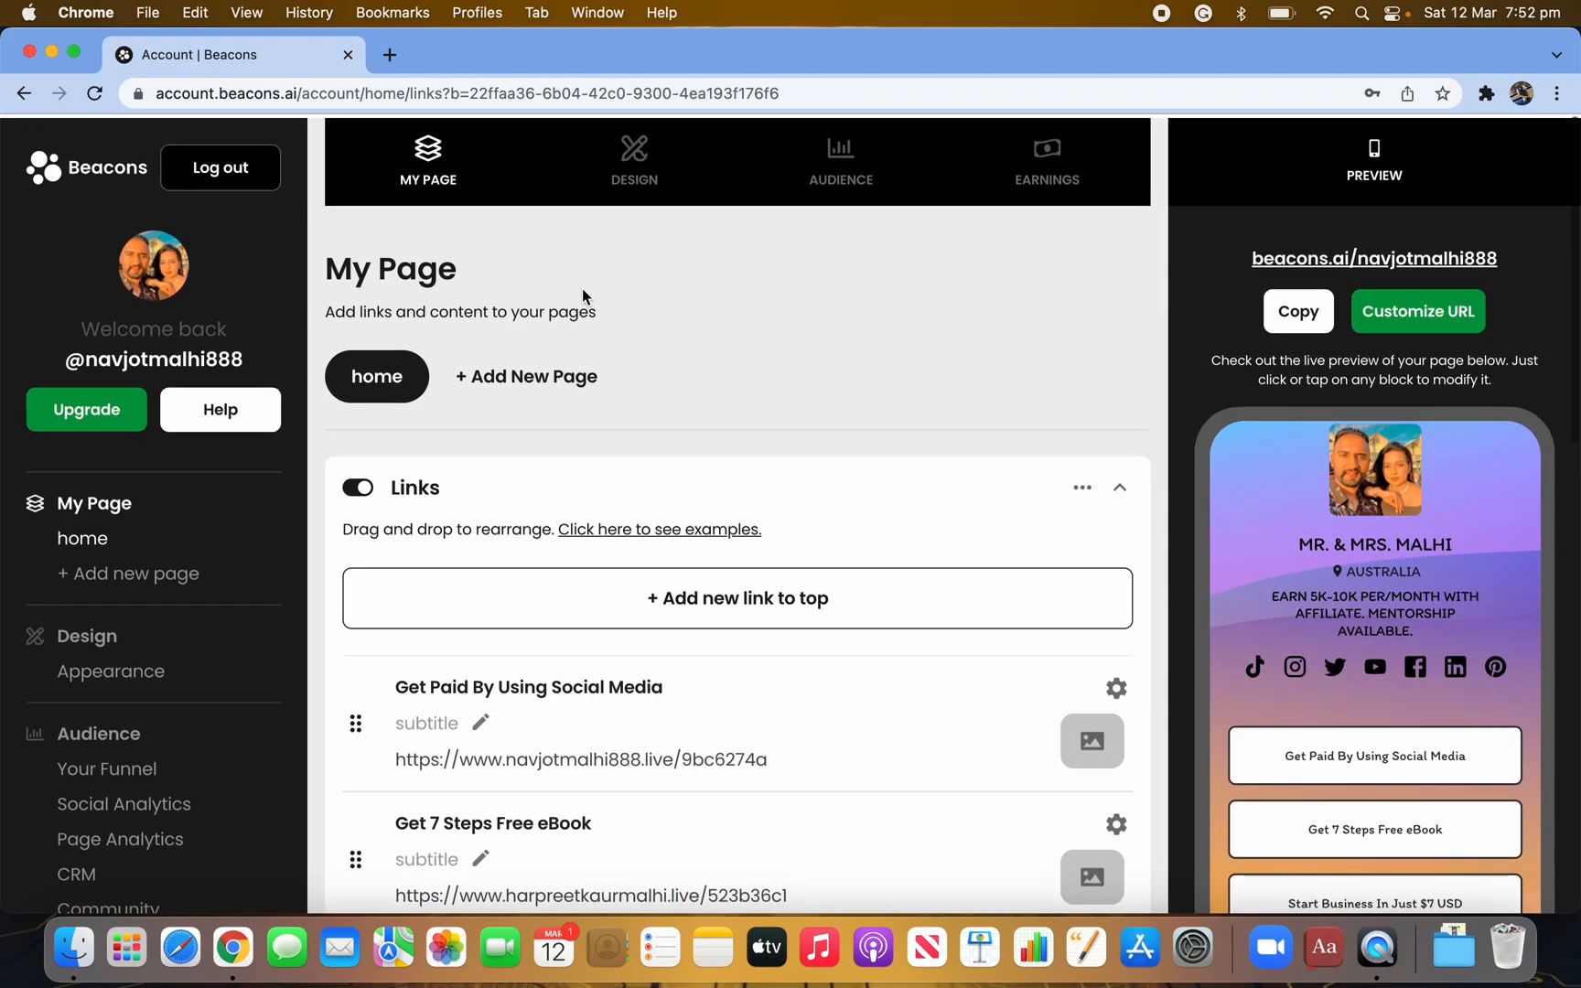
{"action": "scroll", "coordinate": [699, 705], "scroll_direction": "down", "scroll_amount": 3}
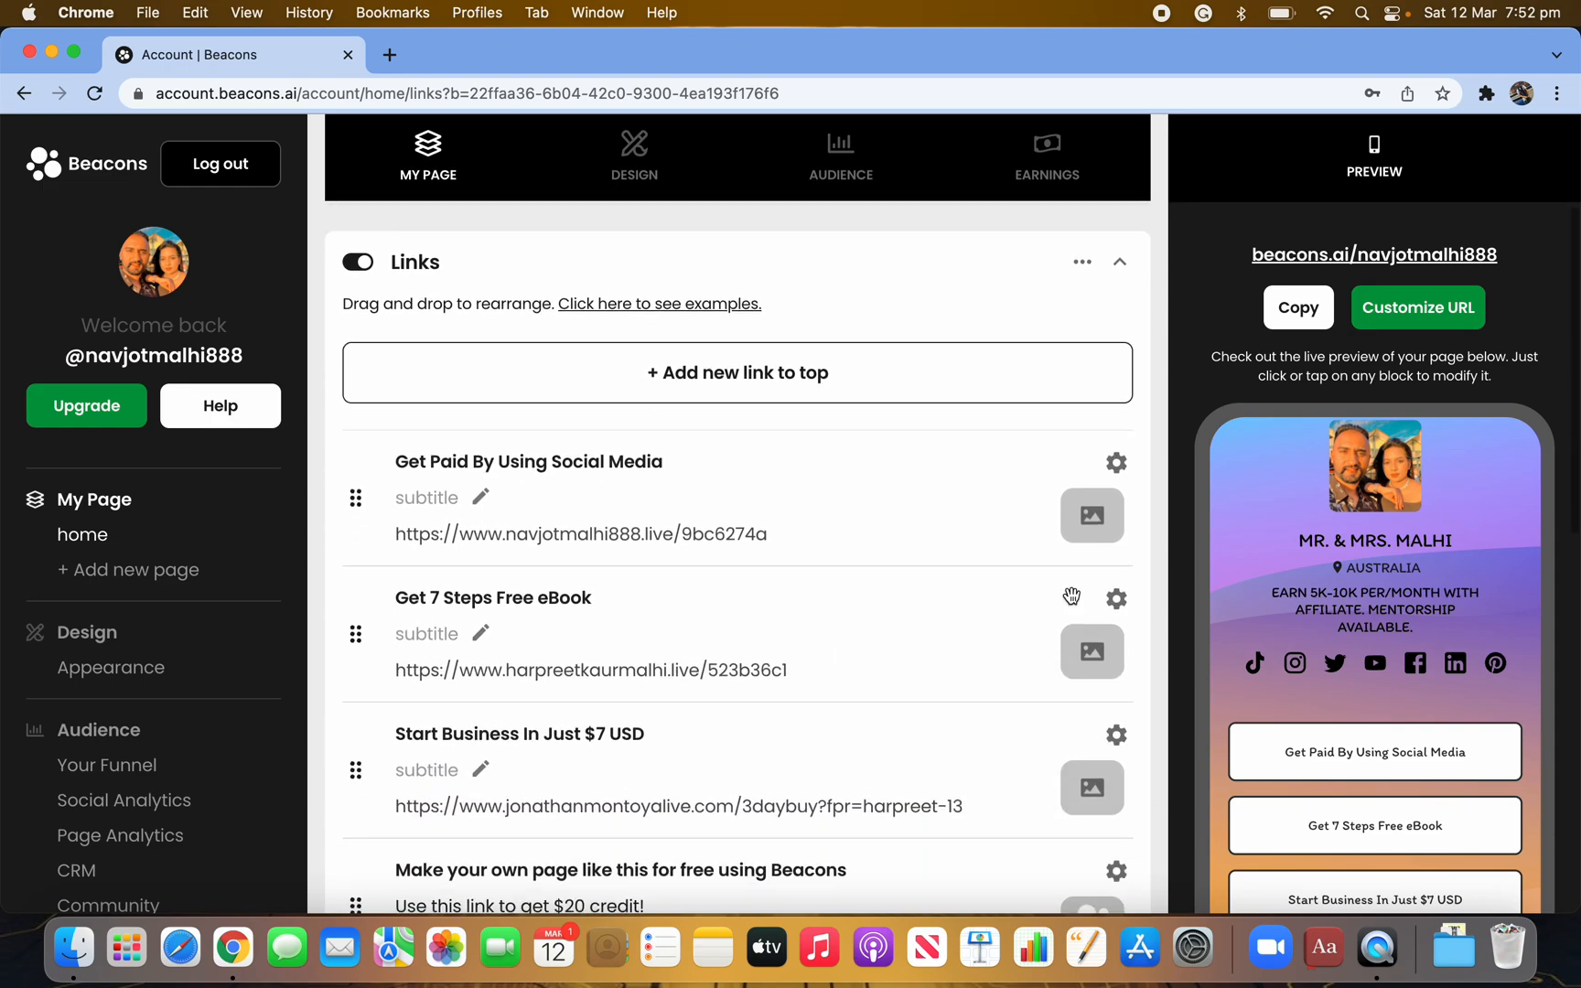
{"action": "scroll", "coordinate": [818, 849], "scroll_direction": "down", "scroll_amount": 3}
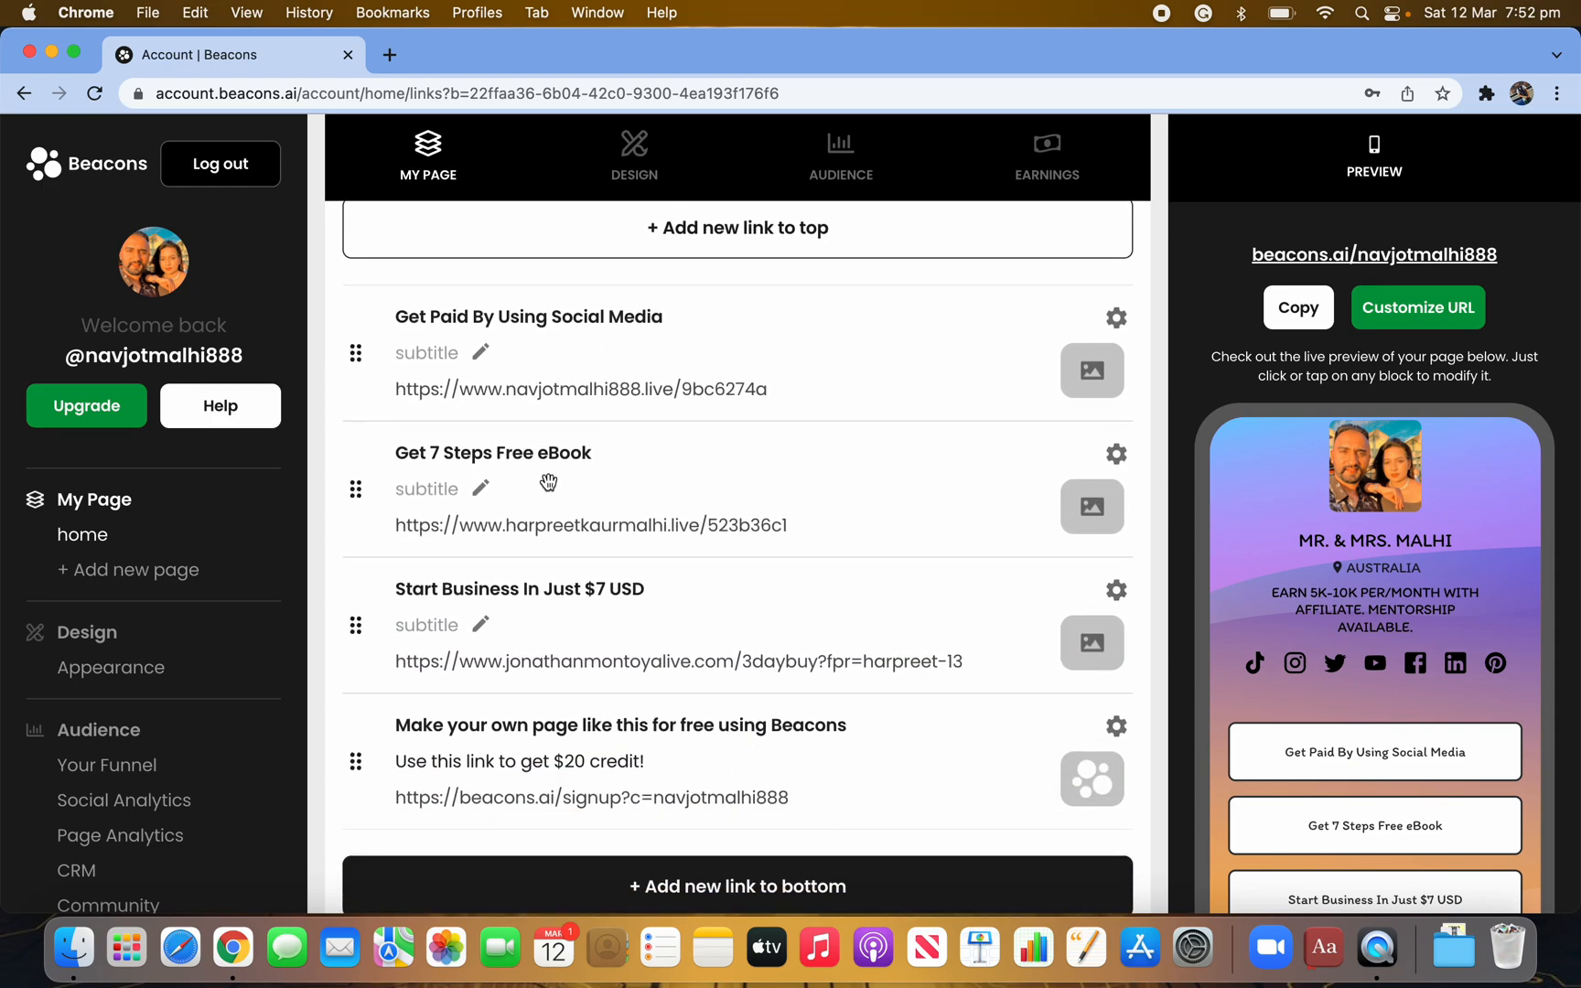
{"action": "scroll", "coordinate": [654, 549], "scroll_direction": "down", "scroll_amount": 5}
{"action": "scroll", "coordinate": [915, 457], "scroll_direction": "up", "scroll_amount": 10}
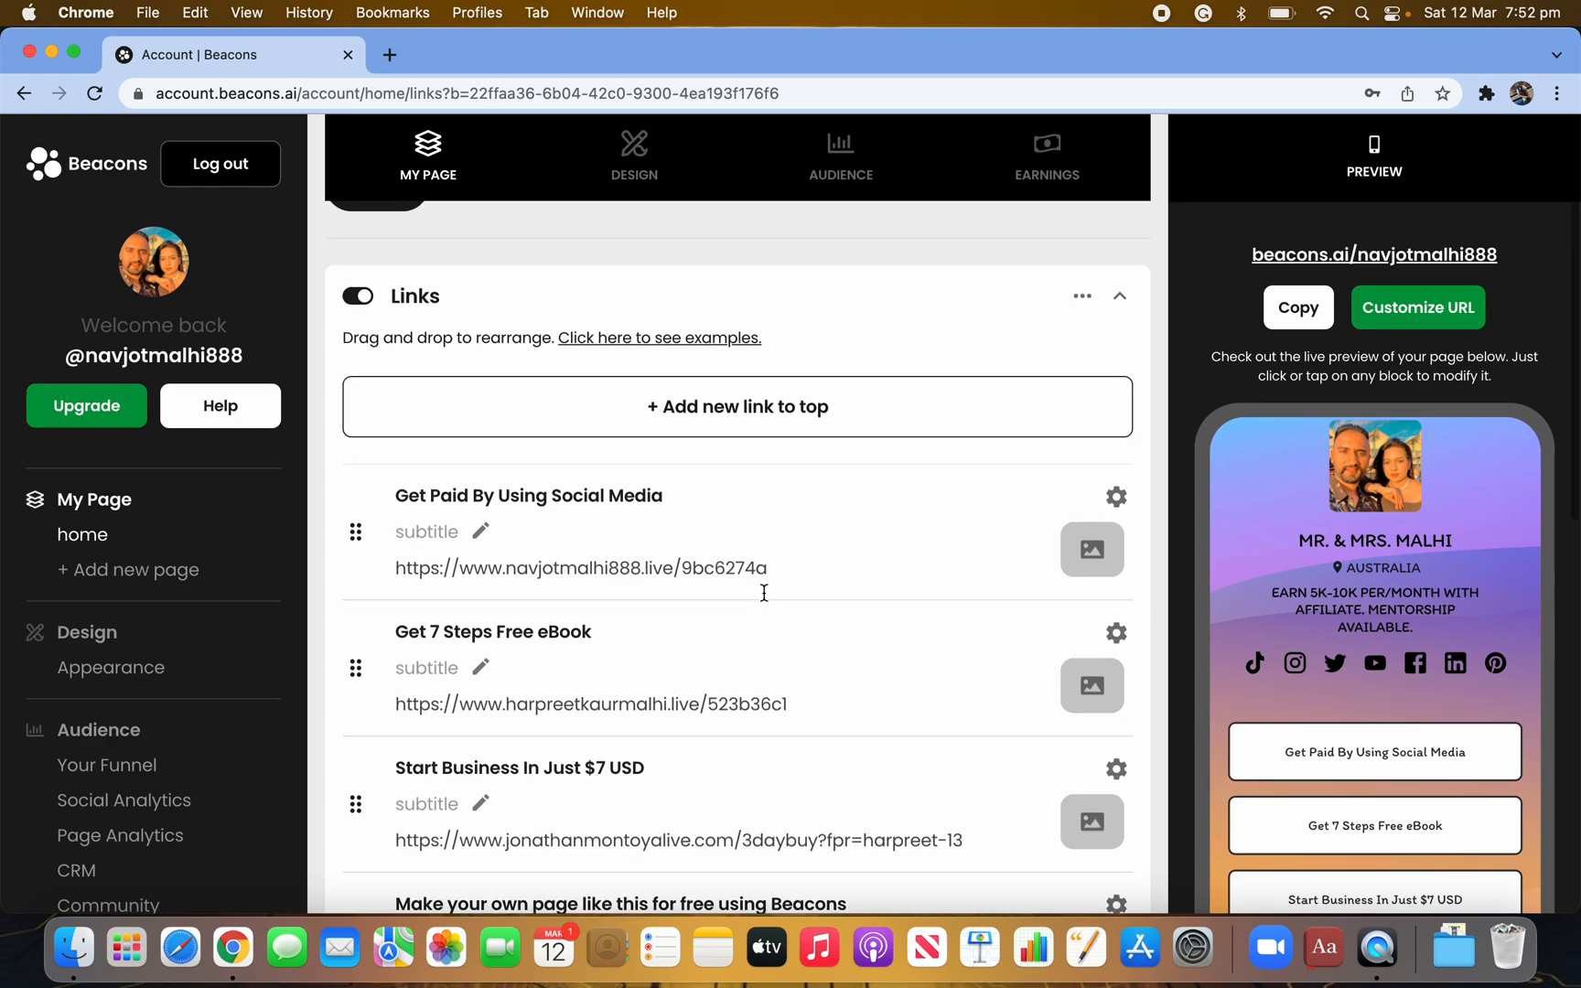
{"action": "left_click", "coordinate": [1121, 322]}
{"action": "scroll", "coordinate": [494, 351], "scroll_direction": "up", "scroll_amount": 3}
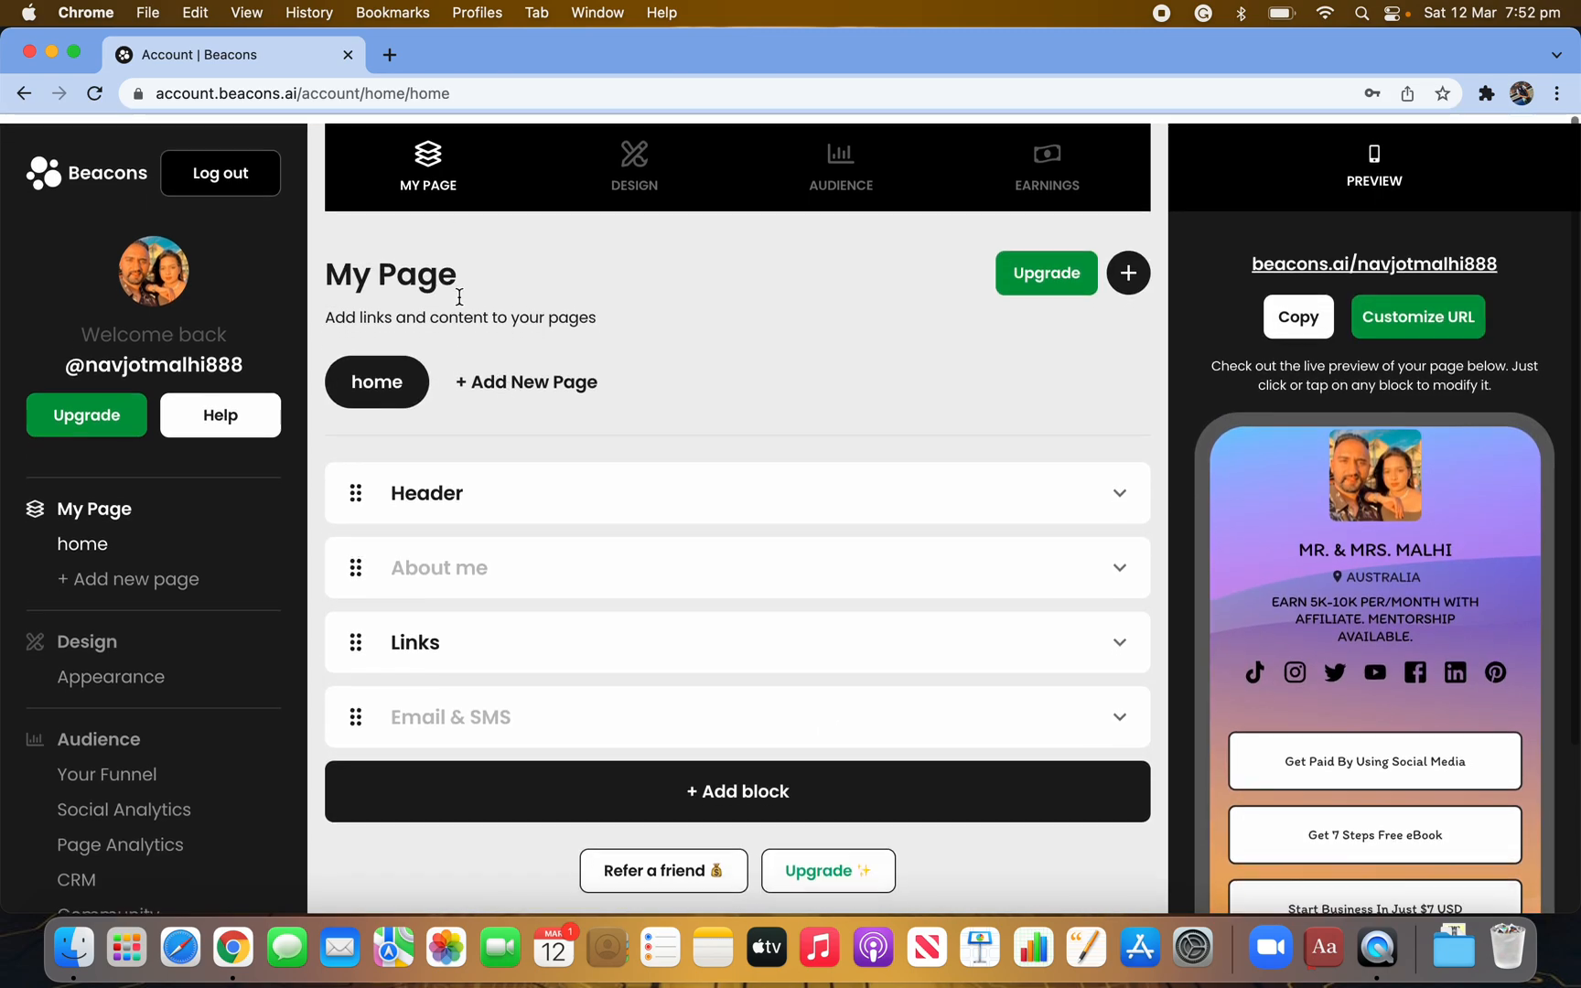
Step: Open the Design appearance settings and try the Chromatic theme followed by the Sunset theme
{"action": "left_click", "coordinate": [641, 159]}
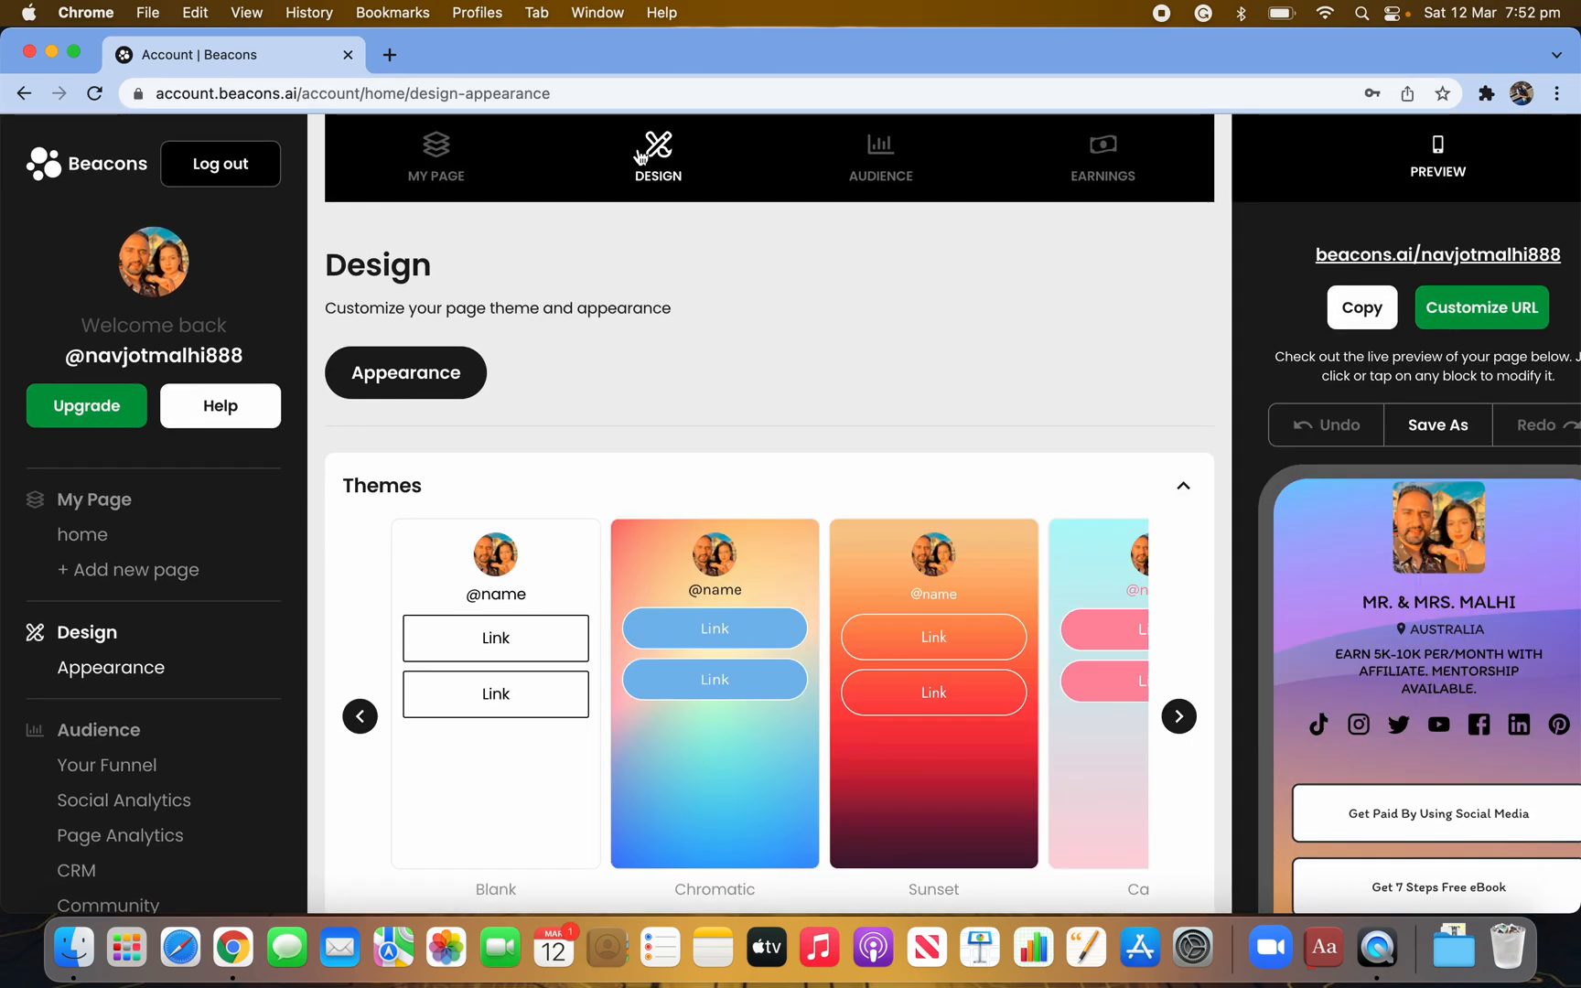
{"action": "scroll", "coordinate": [649, 406], "scroll_direction": "down", "scroll_amount": 2}
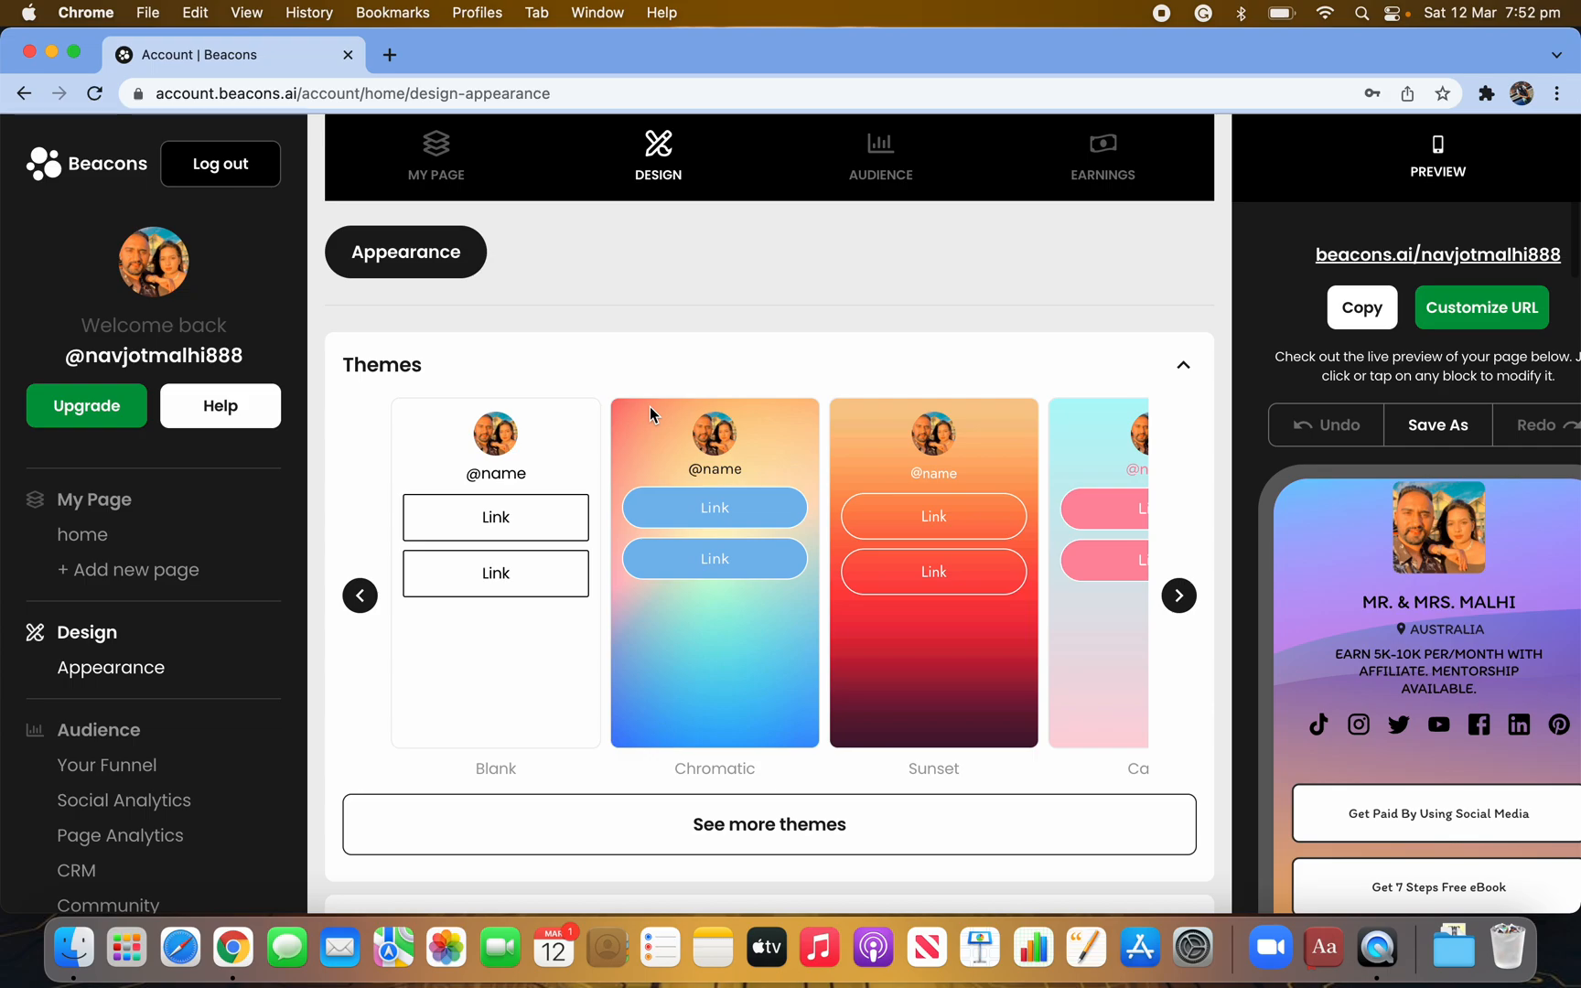
{"action": "left_click", "coordinate": [717, 574]}
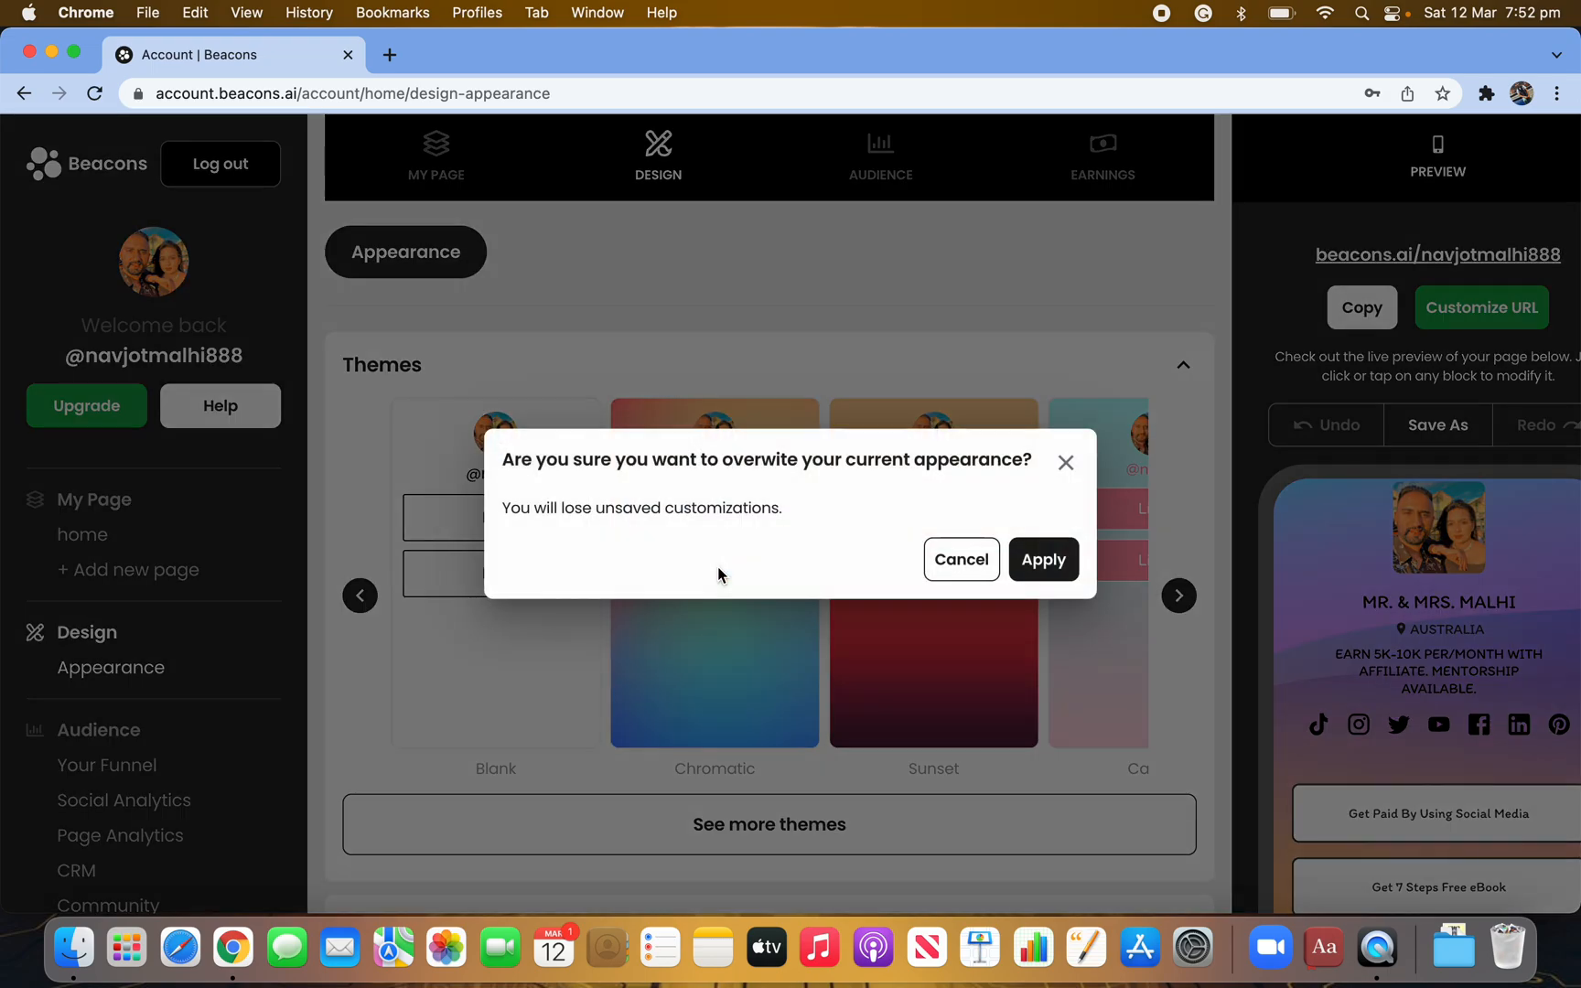
{"action": "left_click", "coordinate": [1043, 558]}
{"action": "left_click", "coordinate": [917, 596]}
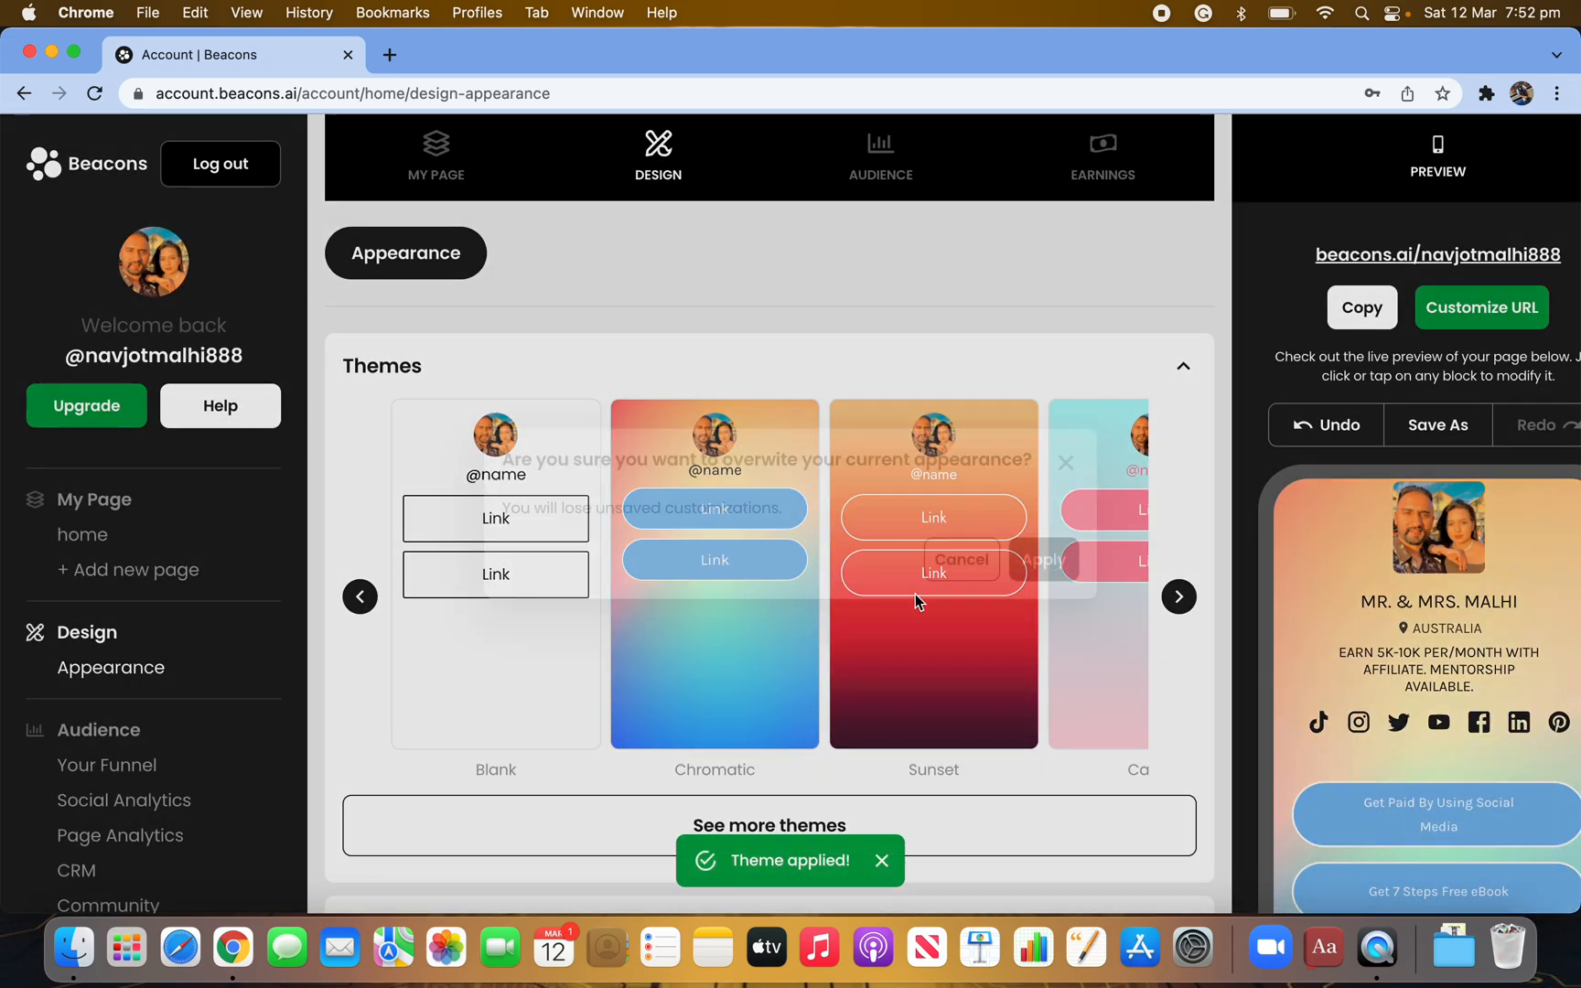
{"action": "left_click", "coordinate": [1050, 560]}
Step: Expand the full theme selection and apply the featured theme Helloworld, overwriting the current appearance
{"action": "scroll", "coordinate": [1075, 826], "scroll_direction": "down", "scroll_amount": 3}
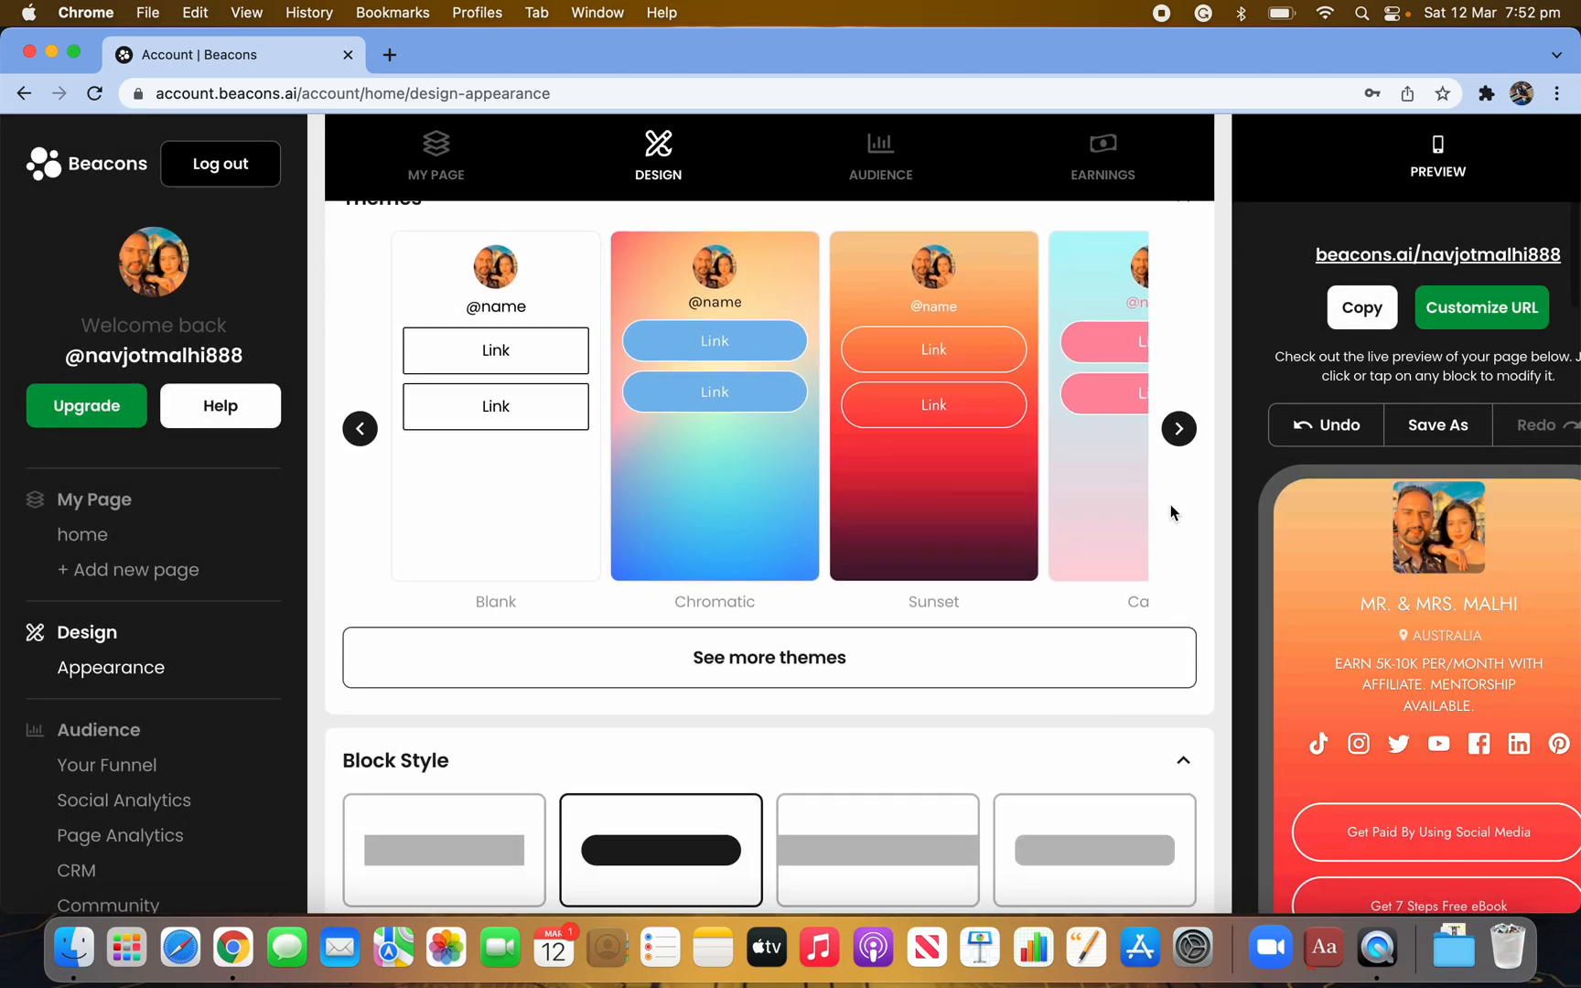
{"action": "left_click", "coordinate": [1179, 429]}
{"action": "left_click", "coordinate": [840, 658]}
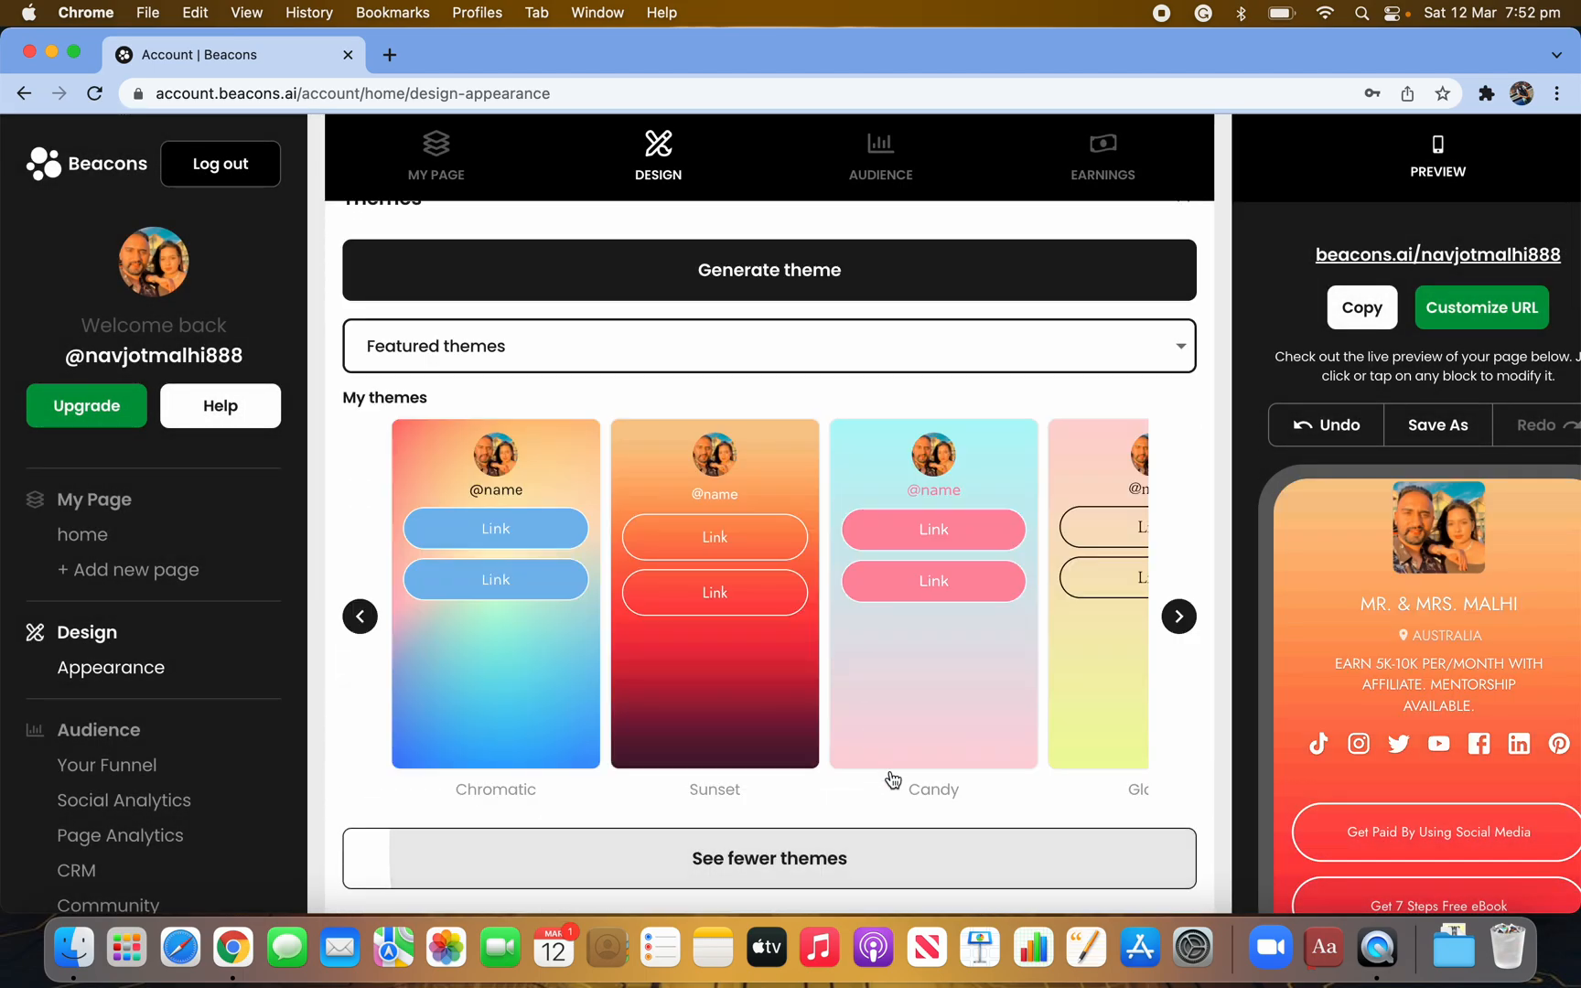
{"action": "scroll", "coordinate": [887, 777], "scroll_direction": "down", "scroll_amount": 5}
{"action": "left_click", "coordinate": [715, 625]}
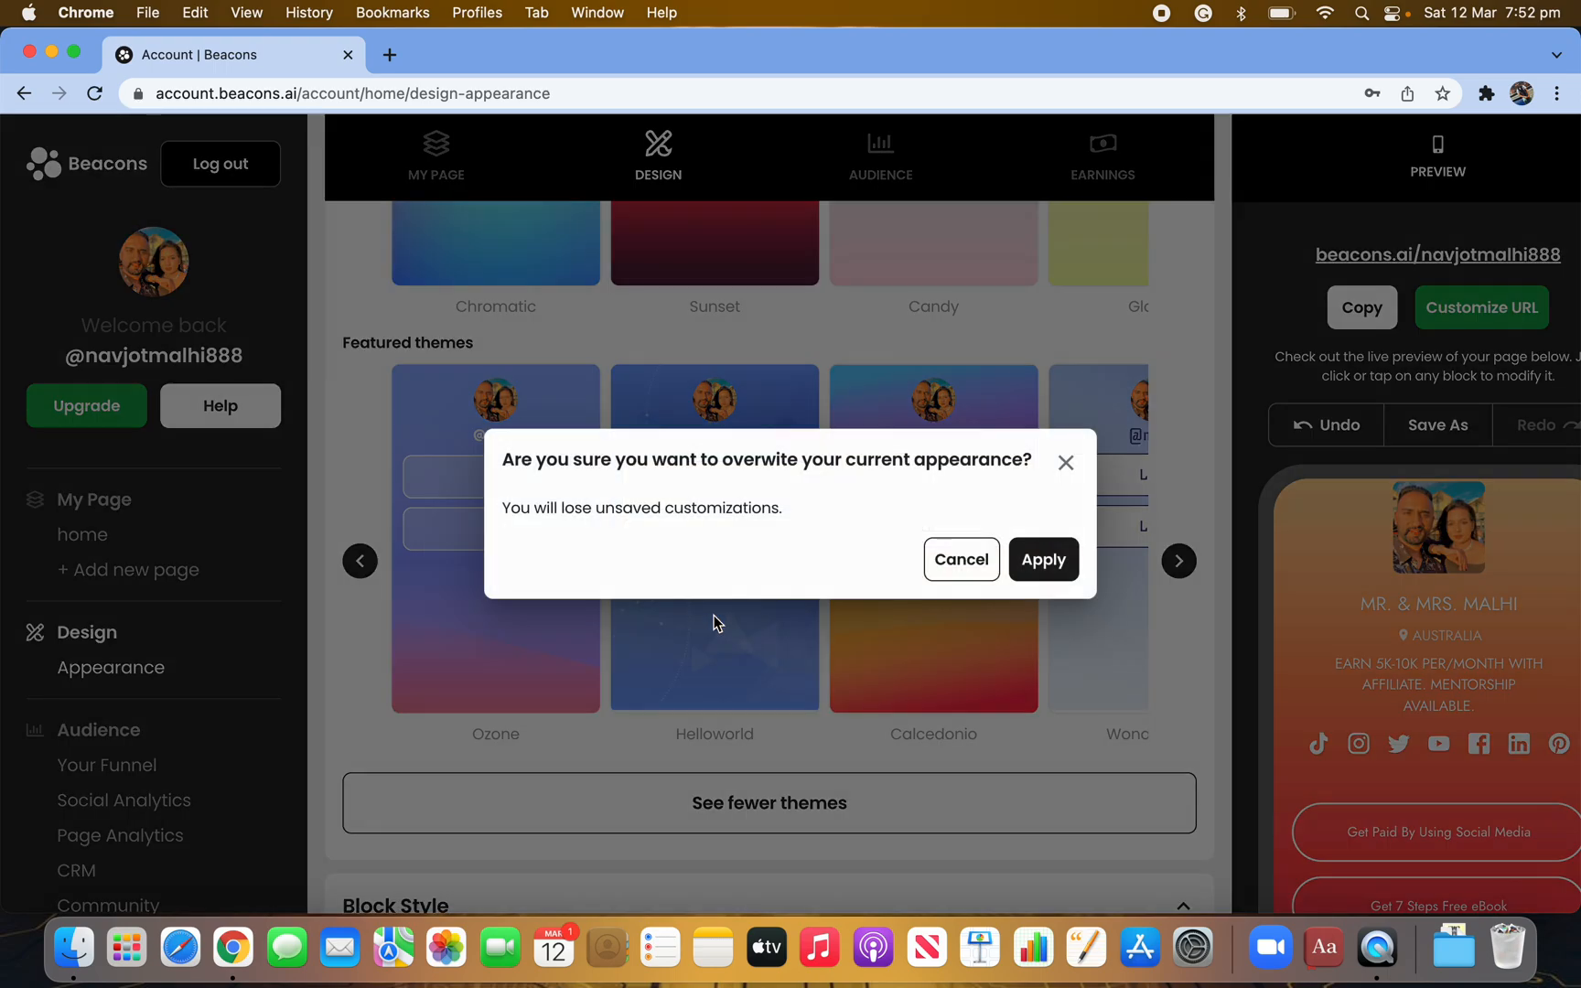
{"action": "left_click", "coordinate": [1036, 556]}
Step: Switch the page background from an image to Color and set Color 2 to black
{"action": "scroll", "coordinate": [892, 714], "scroll_direction": "down", "scroll_amount": 10}
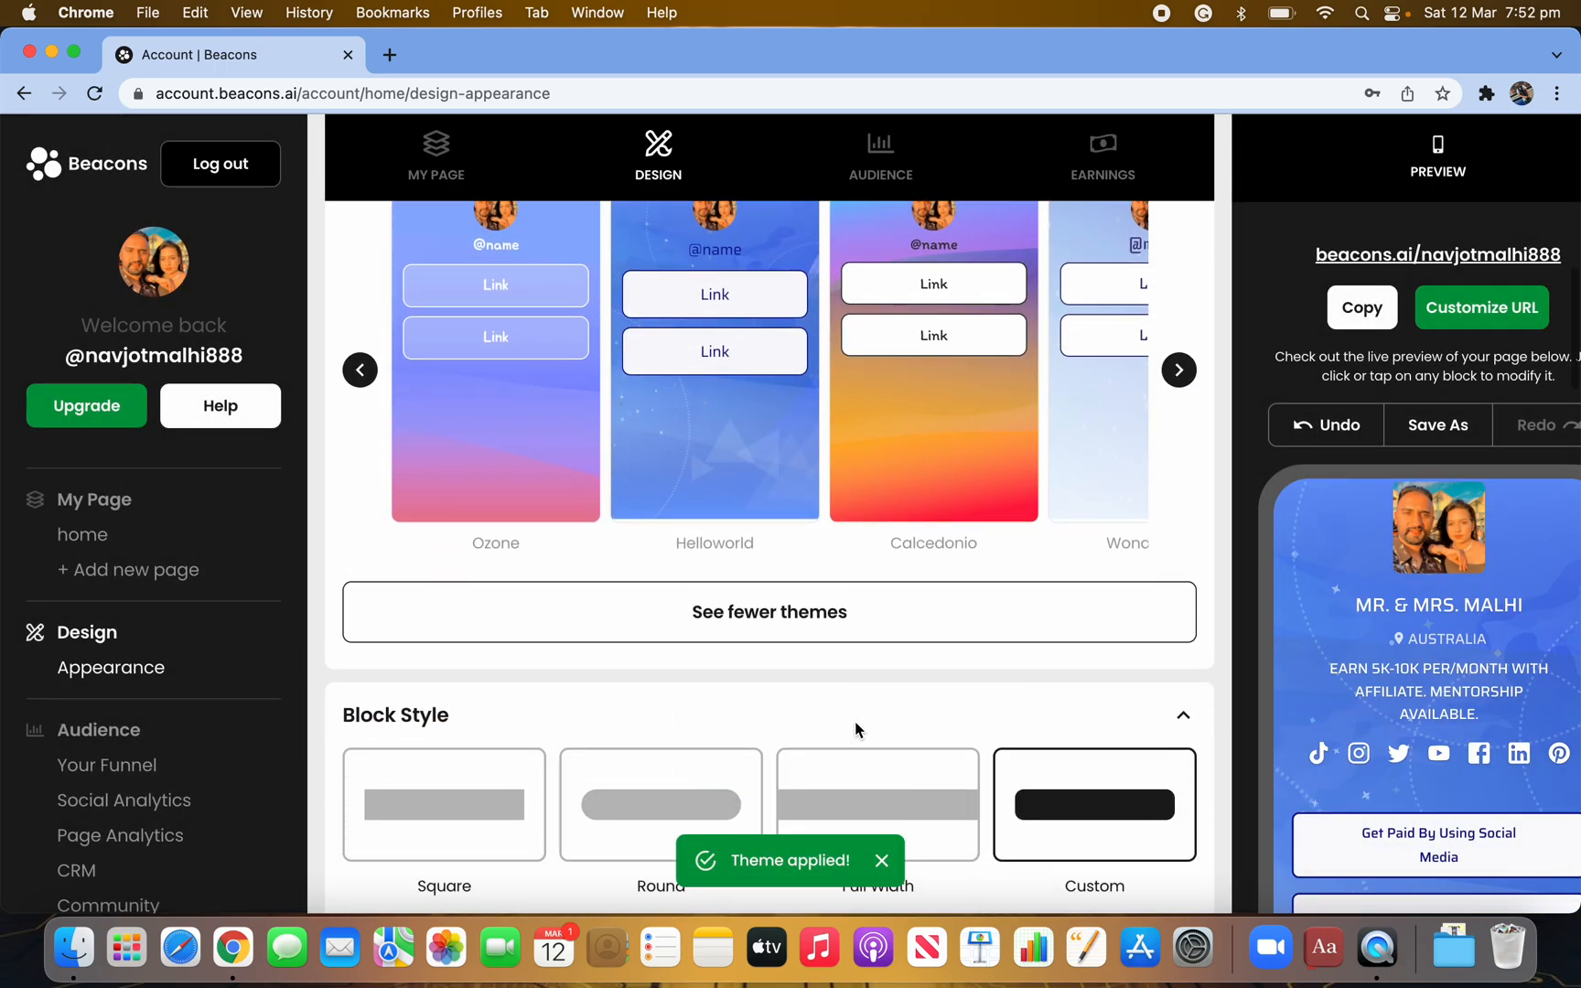
{"action": "scroll", "coordinate": [901, 773], "scroll_direction": "down", "scroll_amount": 6}
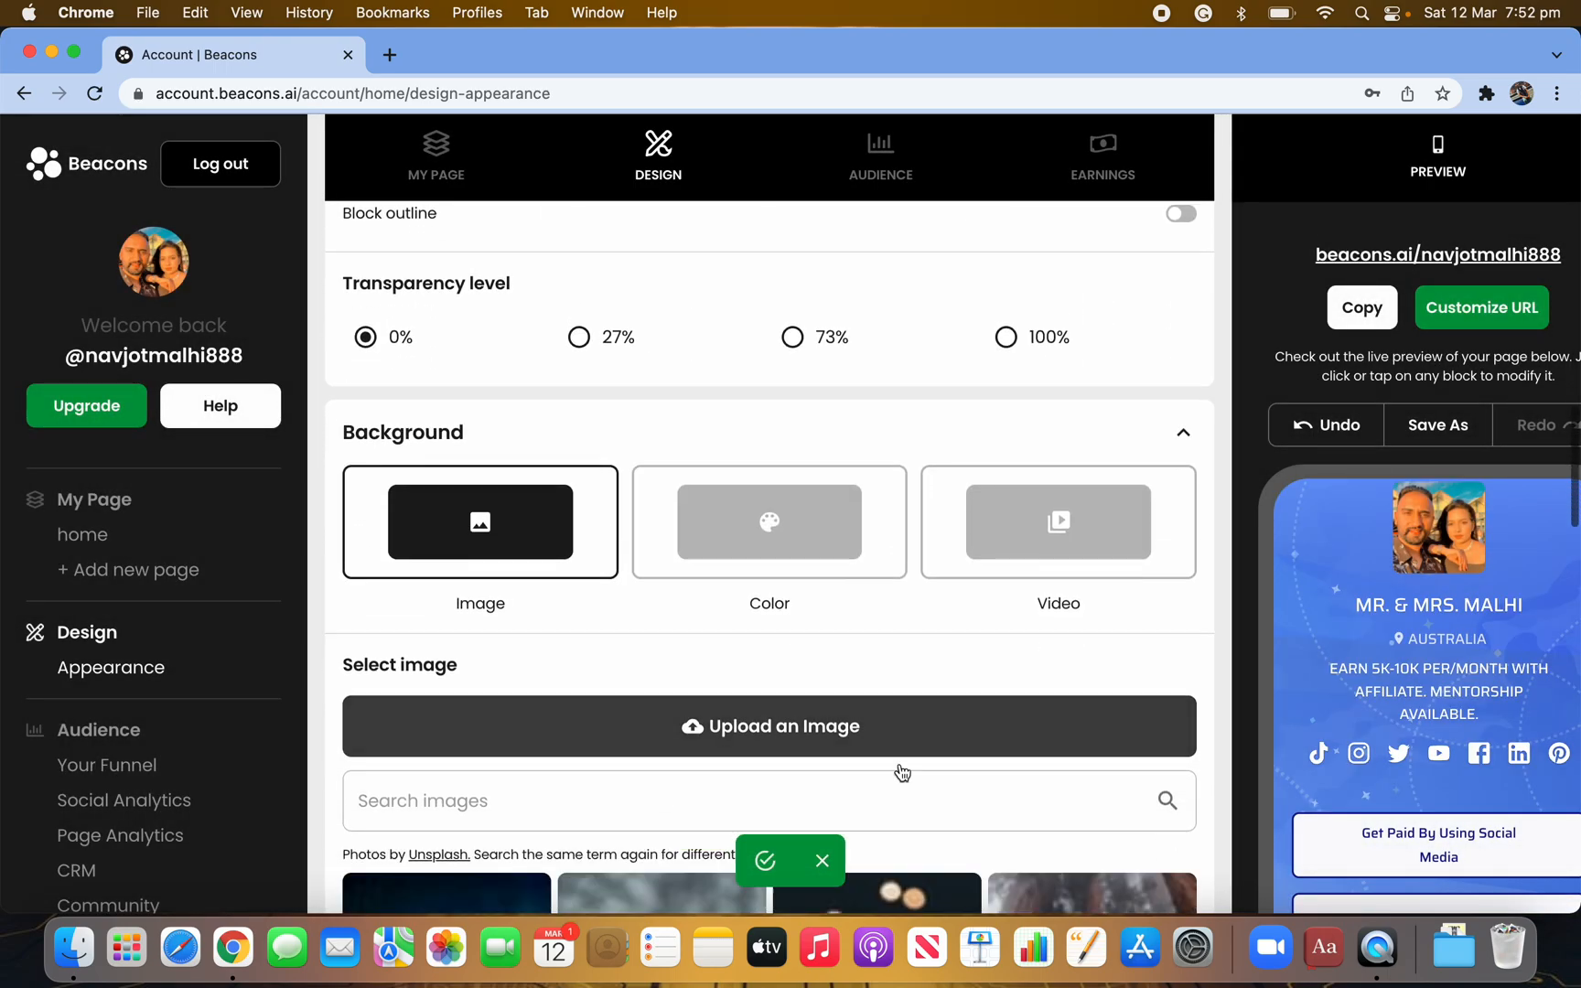
{"action": "scroll", "coordinate": [900, 763], "scroll_direction": "up", "scroll_amount": 2}
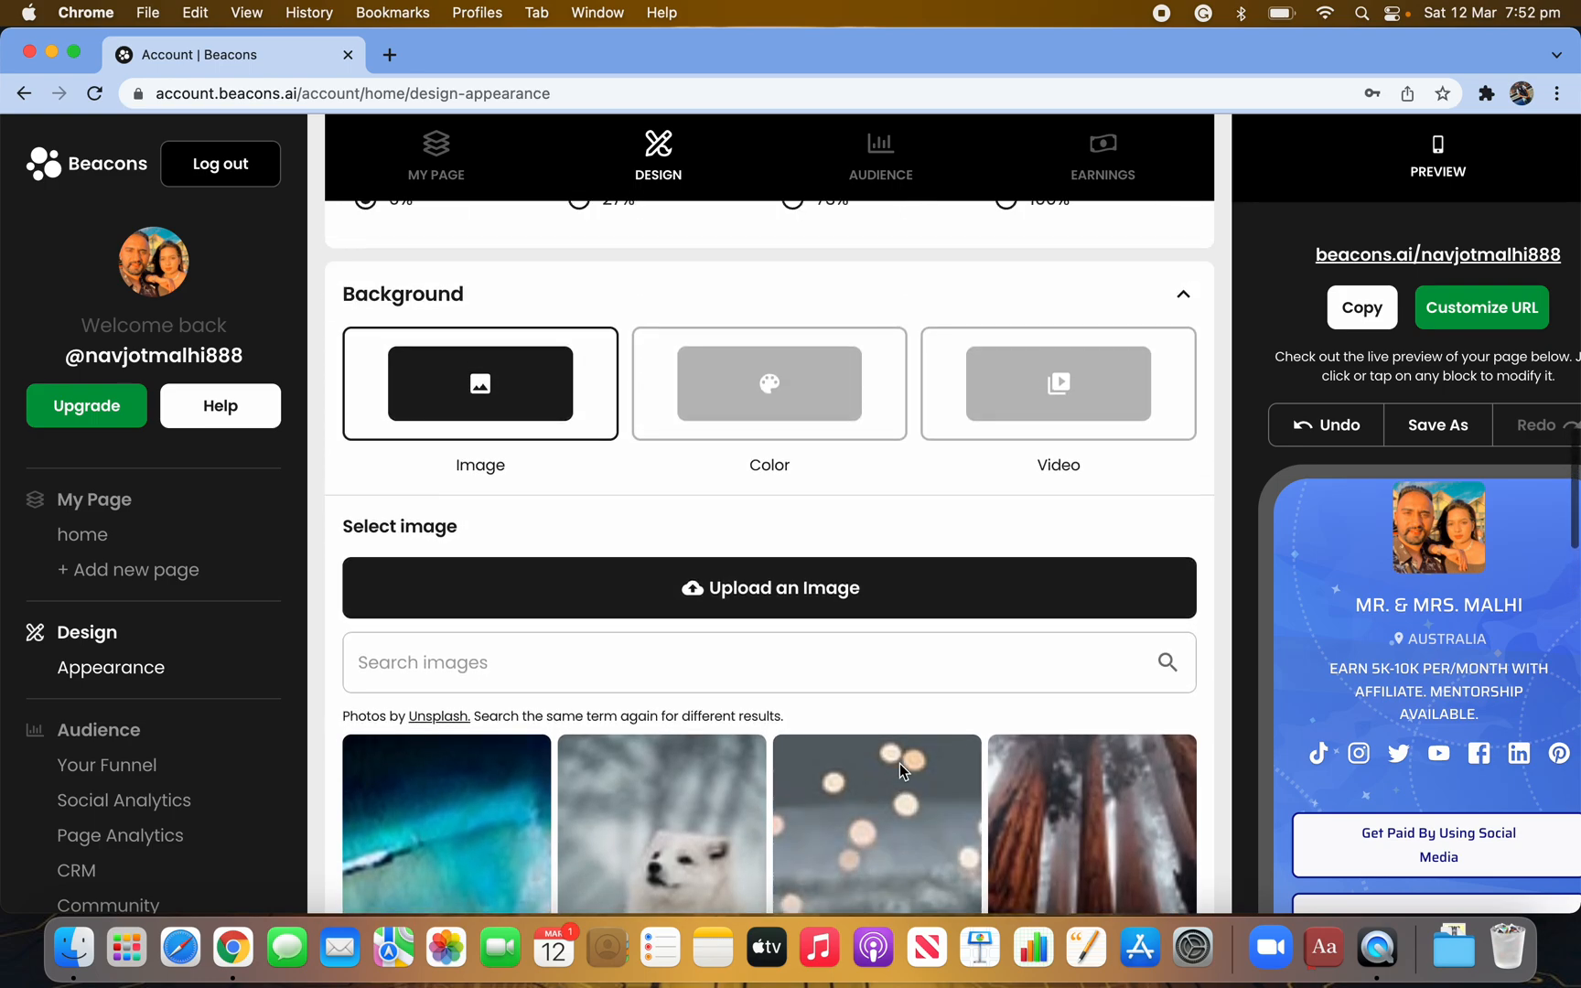
{"action": "left_click", "coordinate": [787, 432]}
{"action": "left_click", "coordinate": [610, 614]}
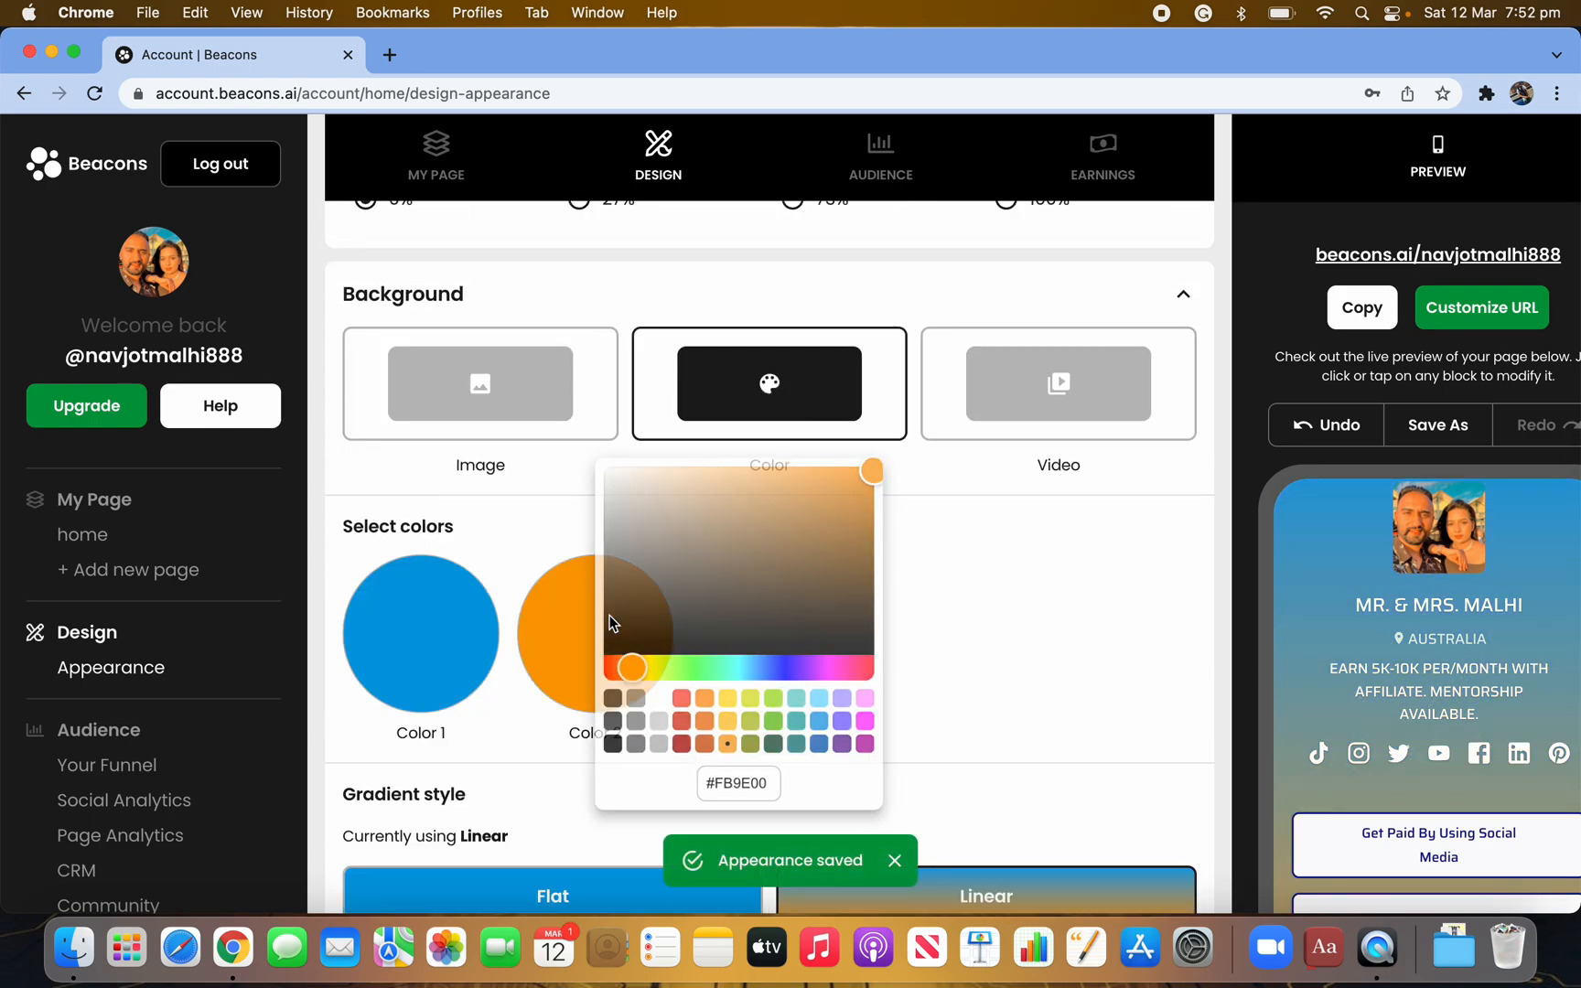
{"action": "left_click_drag", "start_coordinate": [778, 567], "coordinate": [796, 639]}
Step: Switch the page background to Video, choose the misty mountain forest clip and check it in the live preview
{"action": "left_click", "coordinate": [1059, 395]}
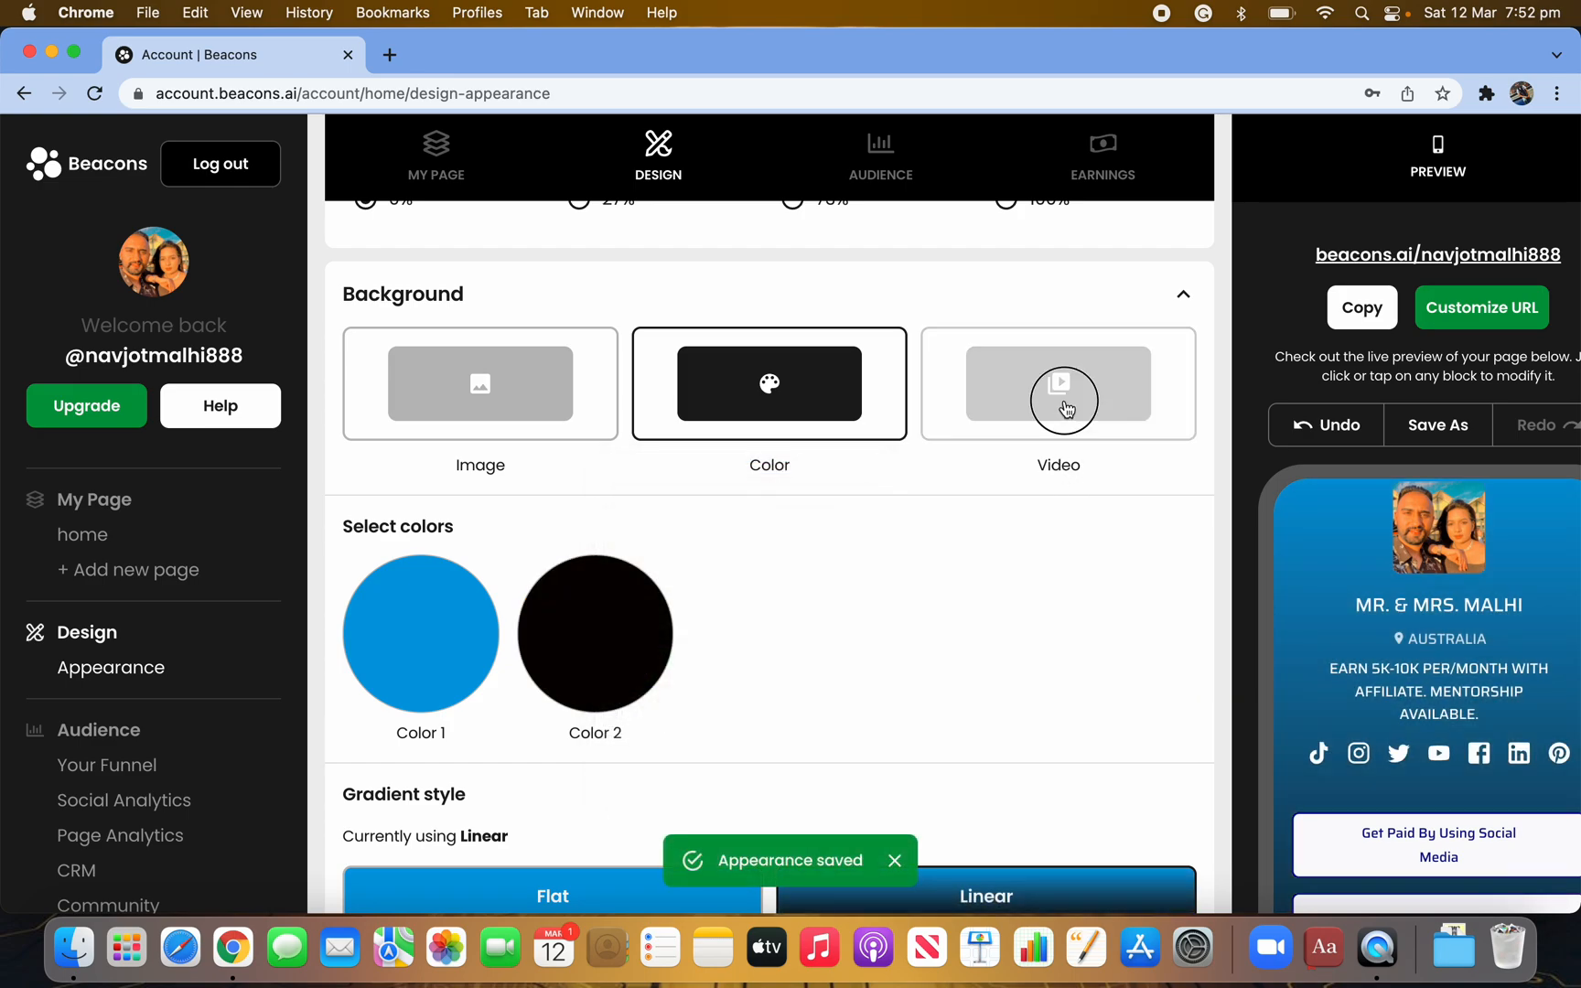
{"action": "scroll", "coordinate": [914, 770], "scroll_direction": "down", "scroll_amount": 4}
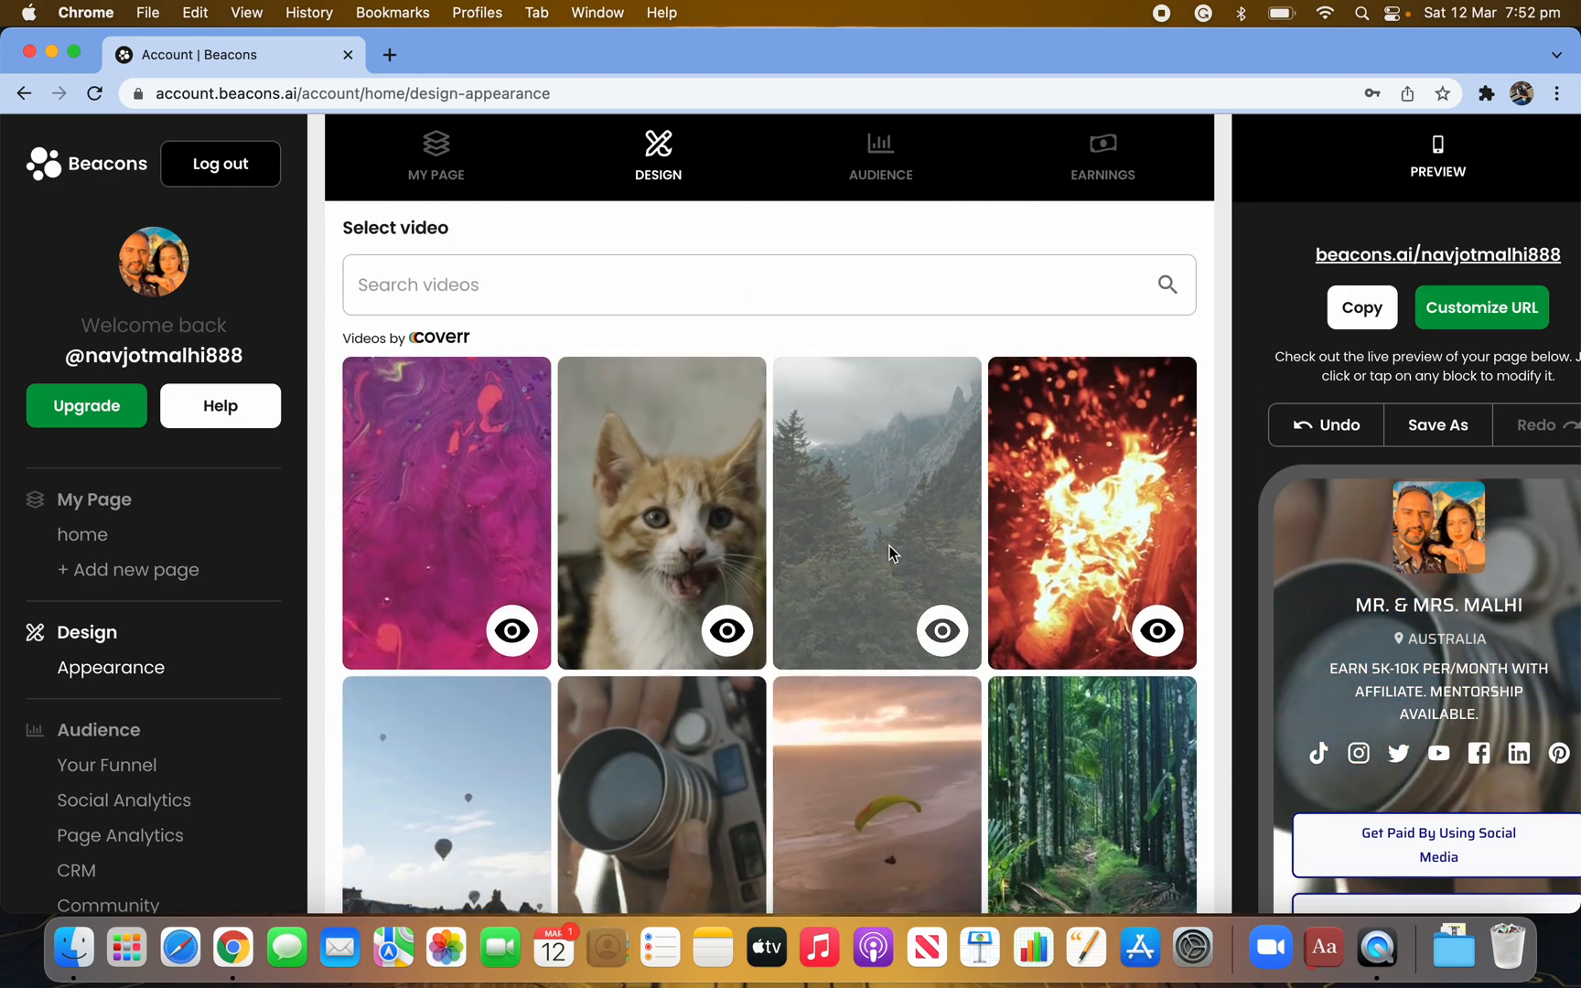
{"action": "left_click", "coordinate": [888, 546]}
{"action": "scroll", "coordinate": [888, 549], "scroll_direction": "down", "scroll_amount": 4}
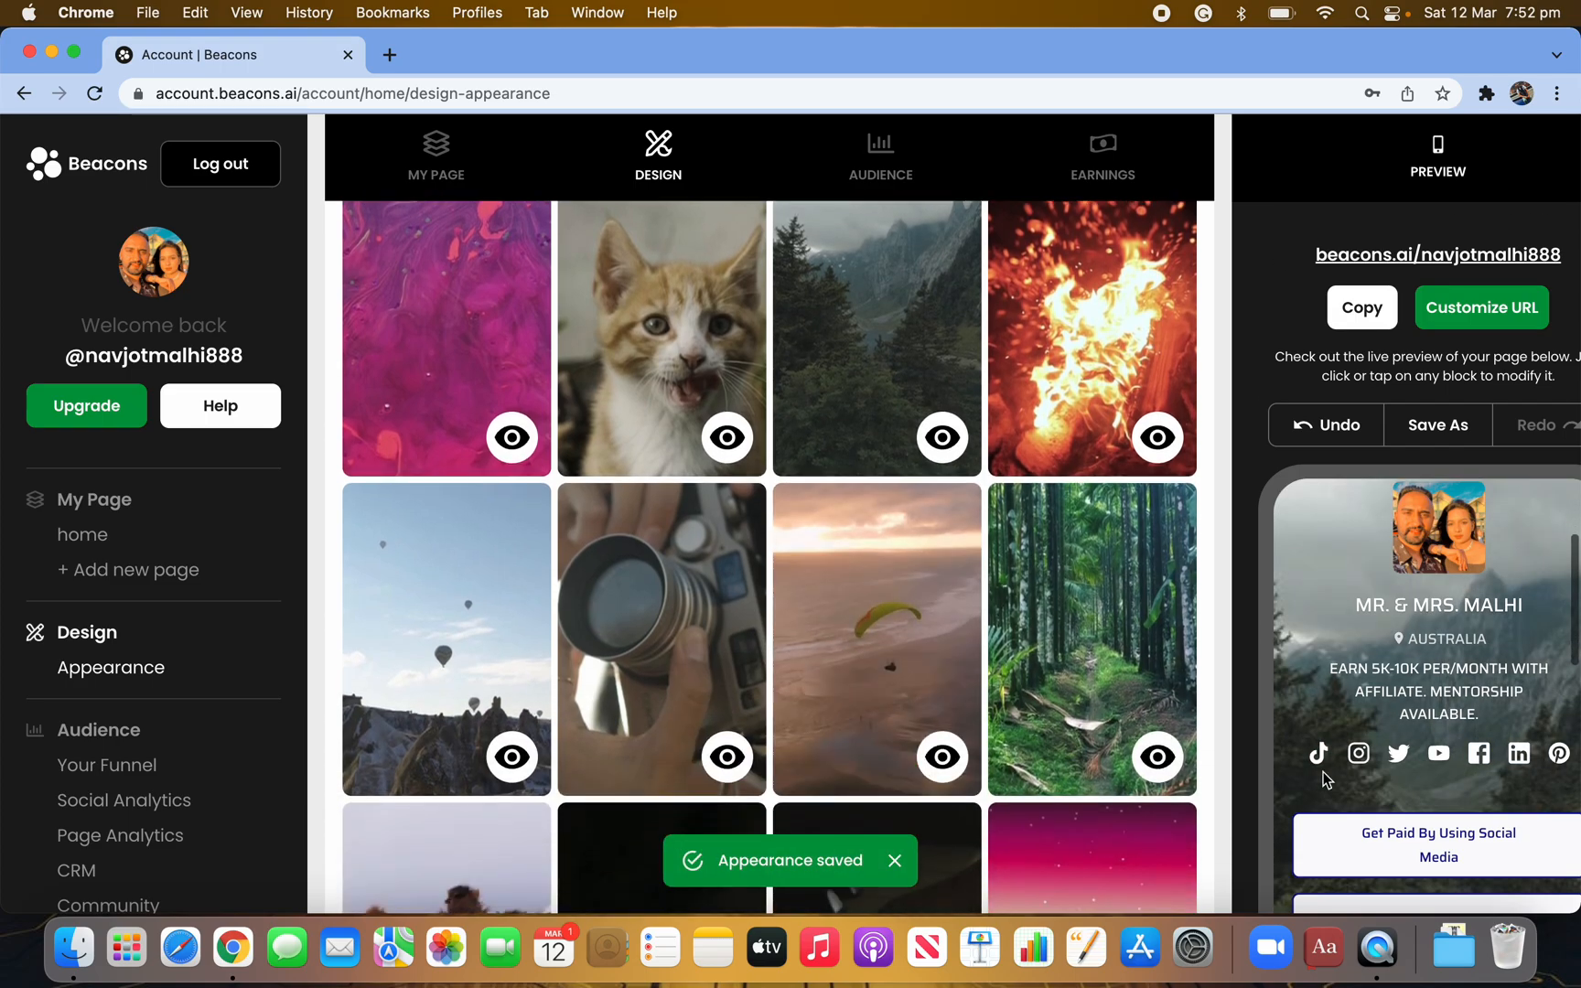
{"action": "scroll", "coordinate": [1354, 767], "scroll_direction": "down", "scroll_amount": 3}
{"action": "scroll", "coordinate": [1433, 659], "scroll_direction": "down", "scroll_amount": 2}
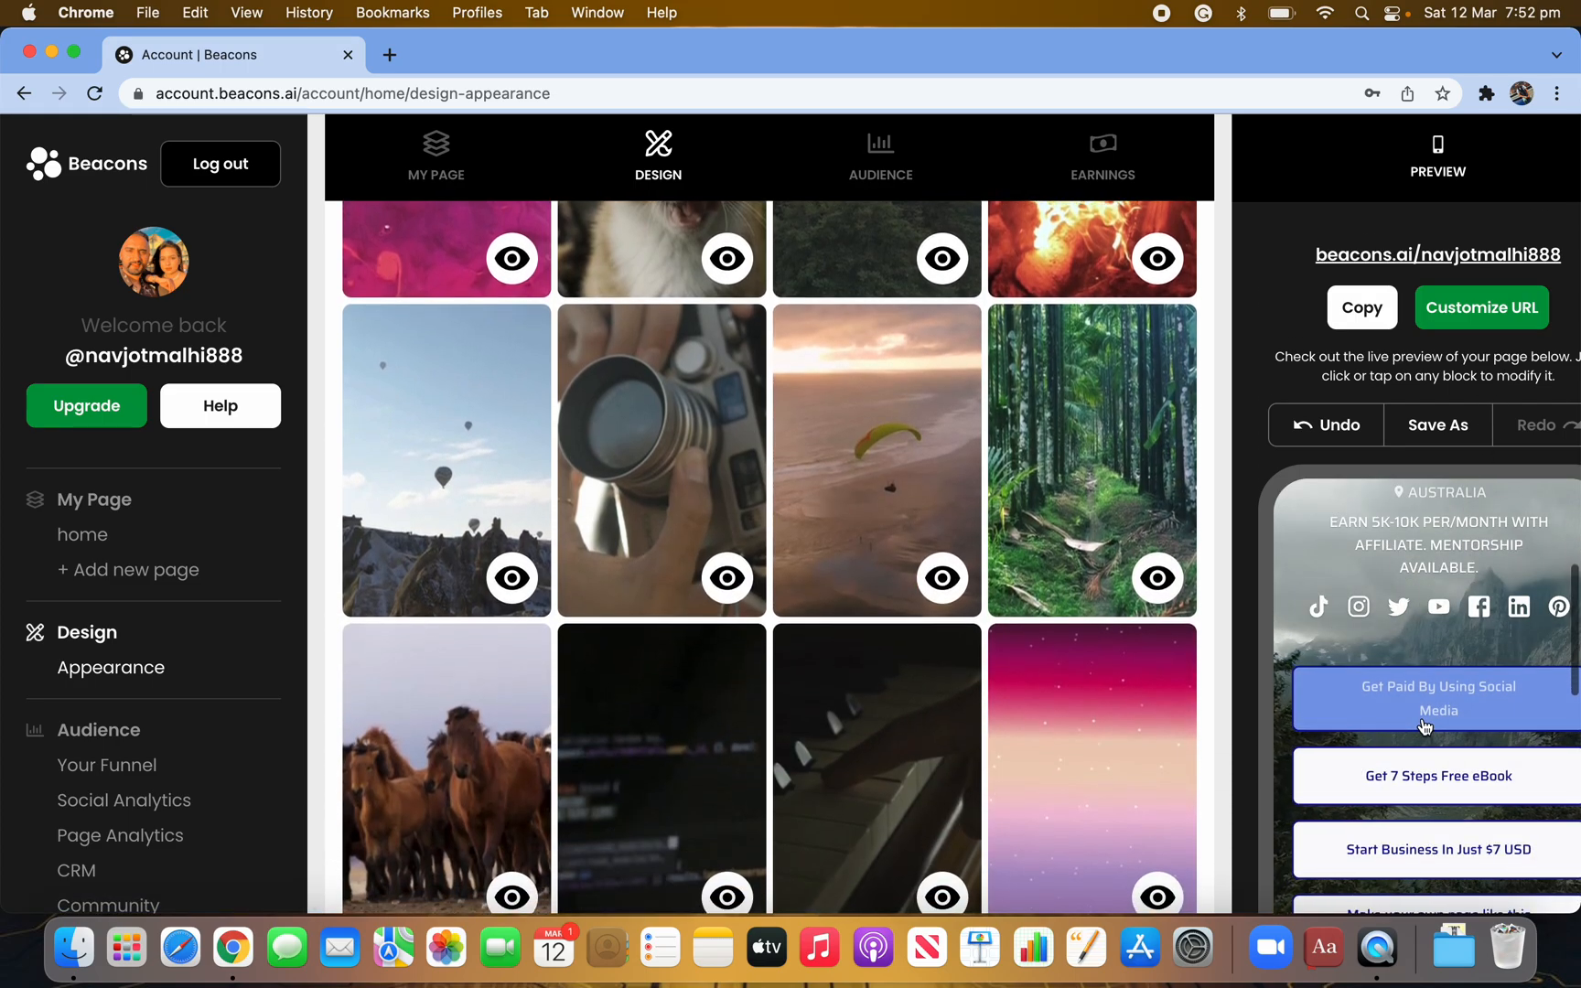
Step: Try the burning fire clip as the page's video background and check it in the live preview
{"action": "scroll", "coordinate": [1089, 513], "scroll_direction": "up", "scroll_amount": 3}
{"action": "left_click", "coordinate": [1093, 421]}
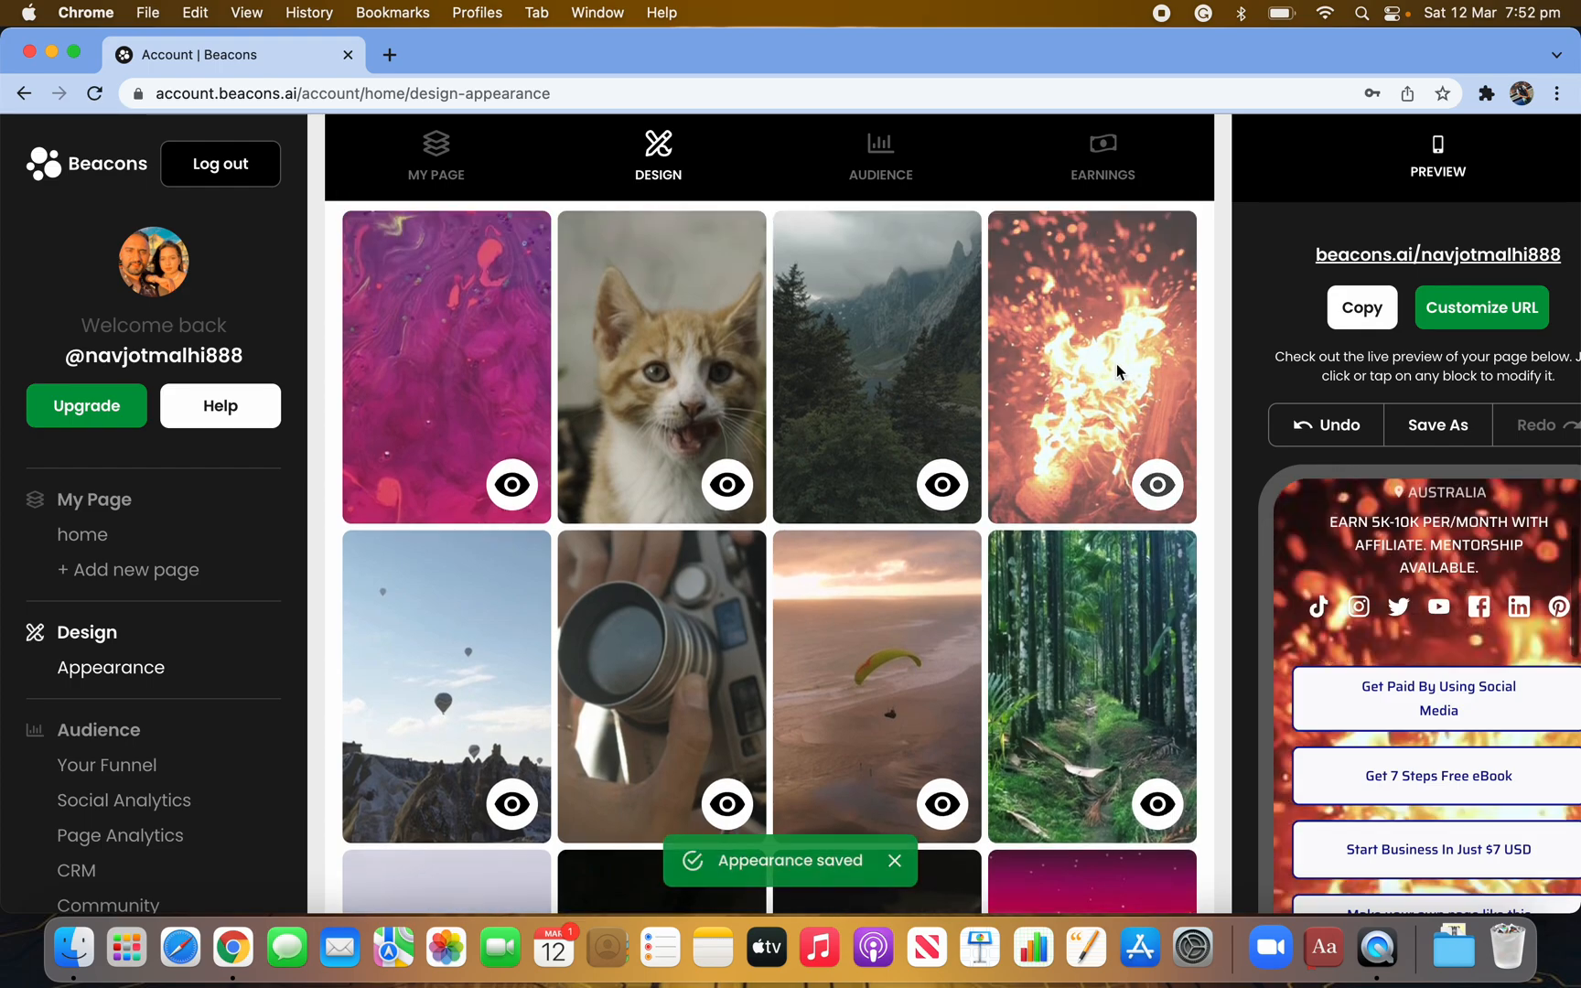
{"action": "scroll", "coordinate": [1427, 688], "scroll_direction": "down", "scroll_amount": 2}
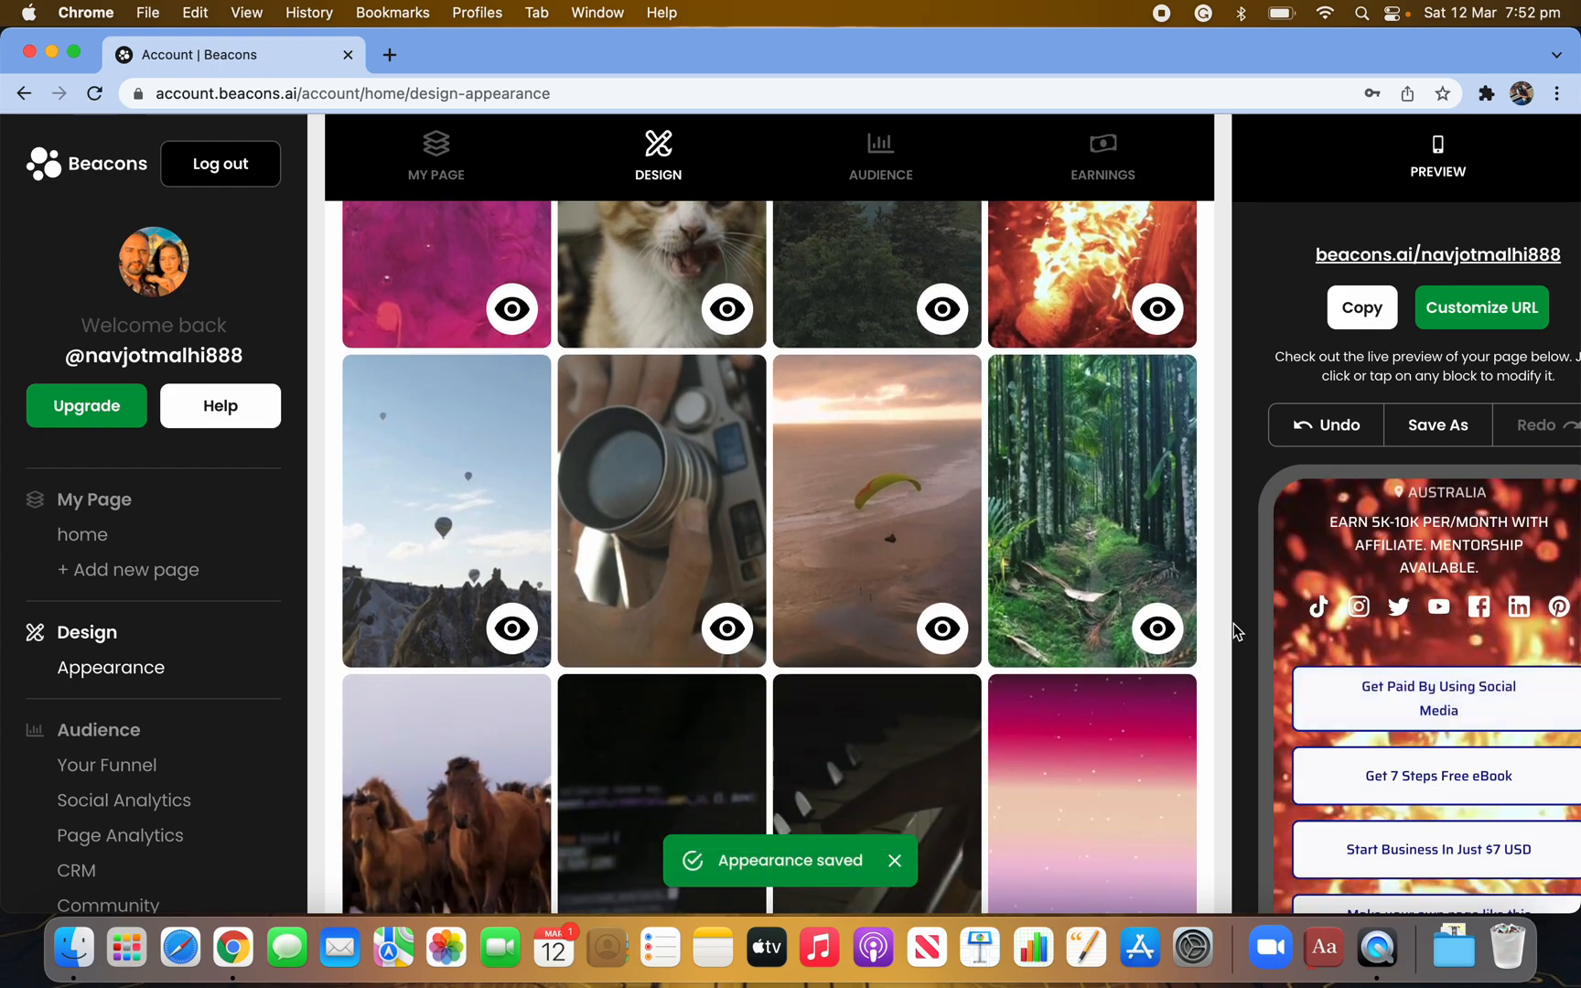
{"action": "scroll", "coordinate": [1375, 699], "scroll_direction": "down", "scroll_amount": 10}
{"action": "scroll", "coordinate": [1521, 578], "scroll_direction": "right", "scroll_amount": 3}
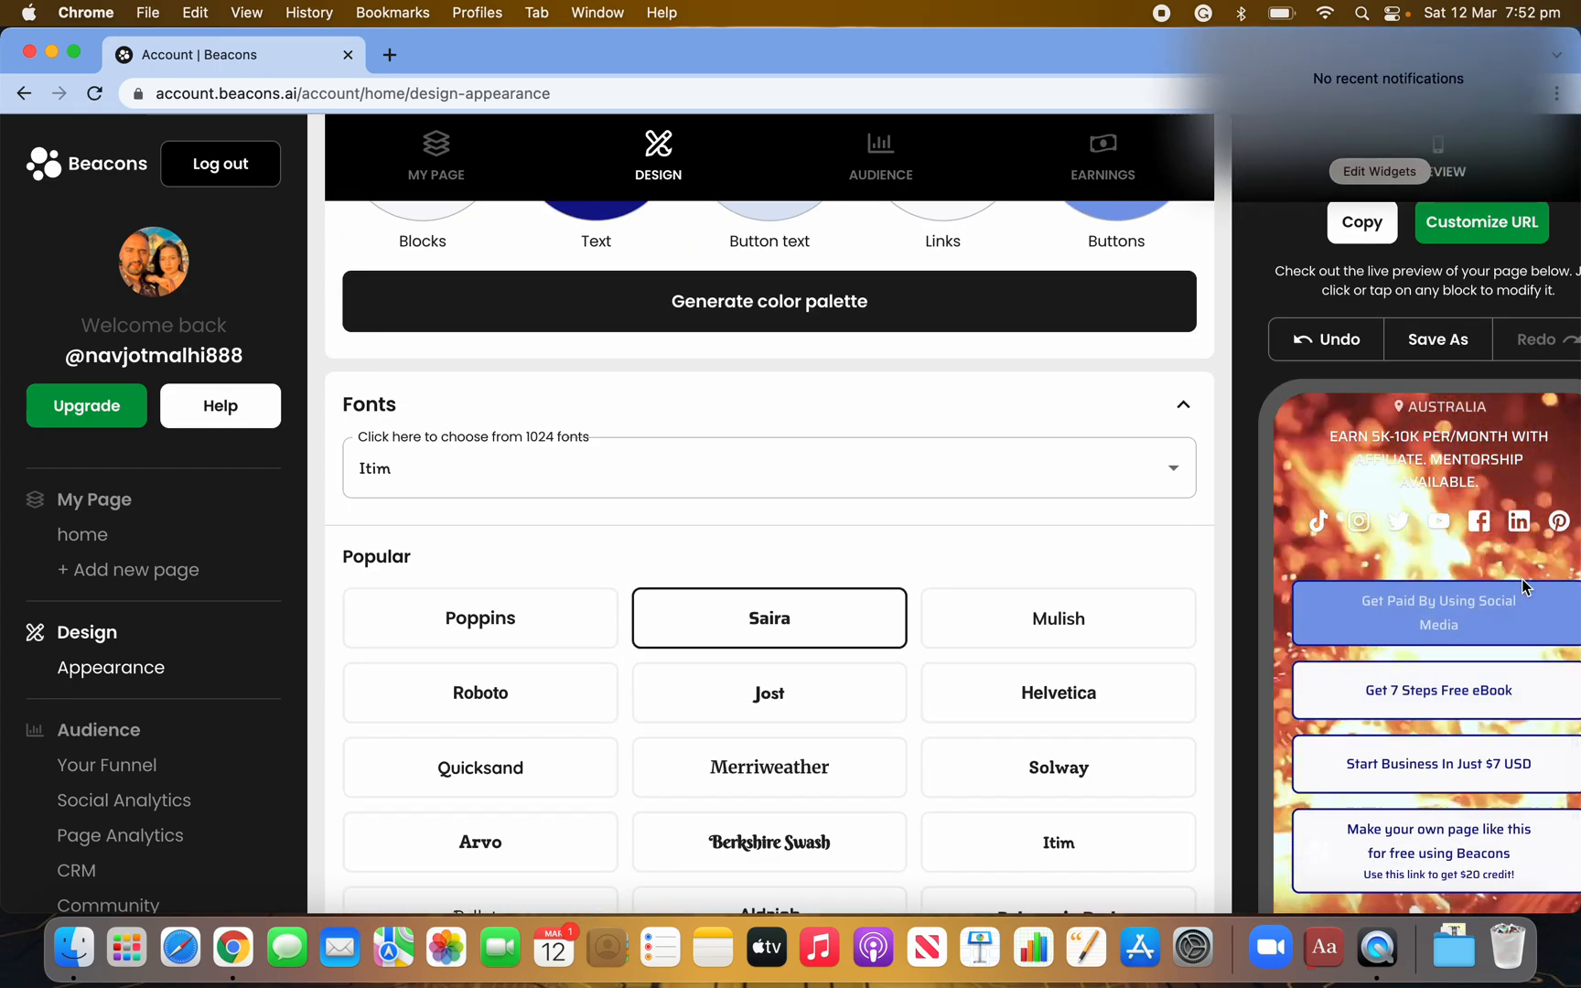
{"action": "left_click", "coordinate": [1229, 511]}
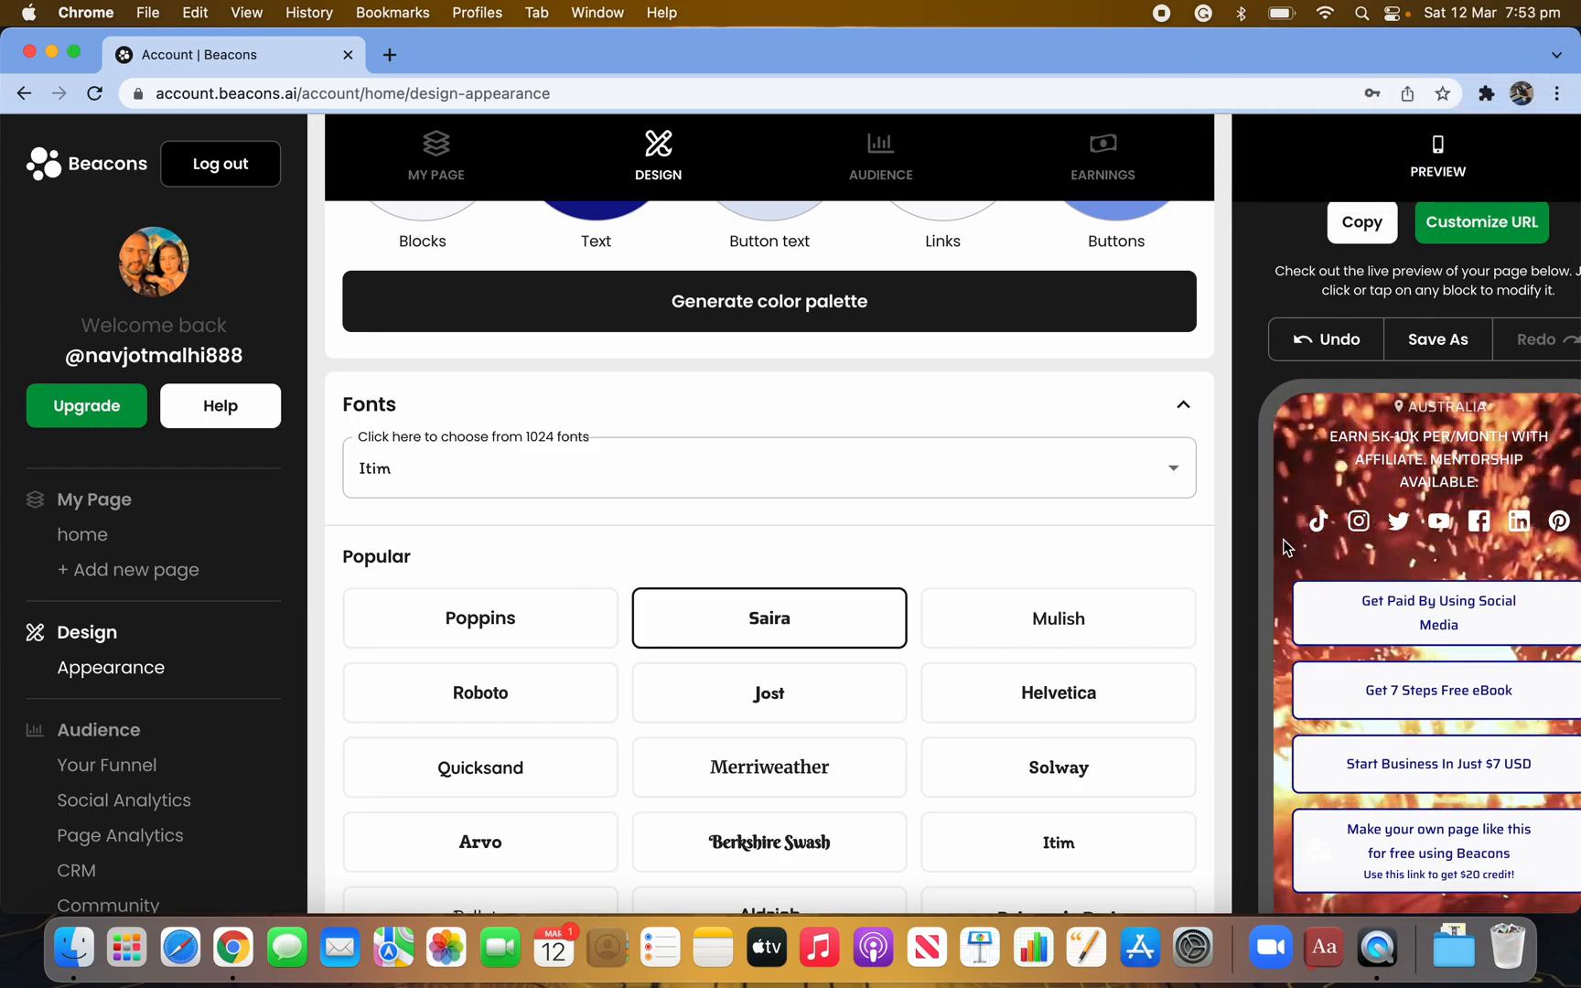
{"action": "scroll", "coordinate": [1272, 594], "scroll_direction": "down", "scroll_amount": 3}
{"action": "scroll", "coordinate": [1427, 475], "scroll_direction": "up", "scroll_amount": 2}
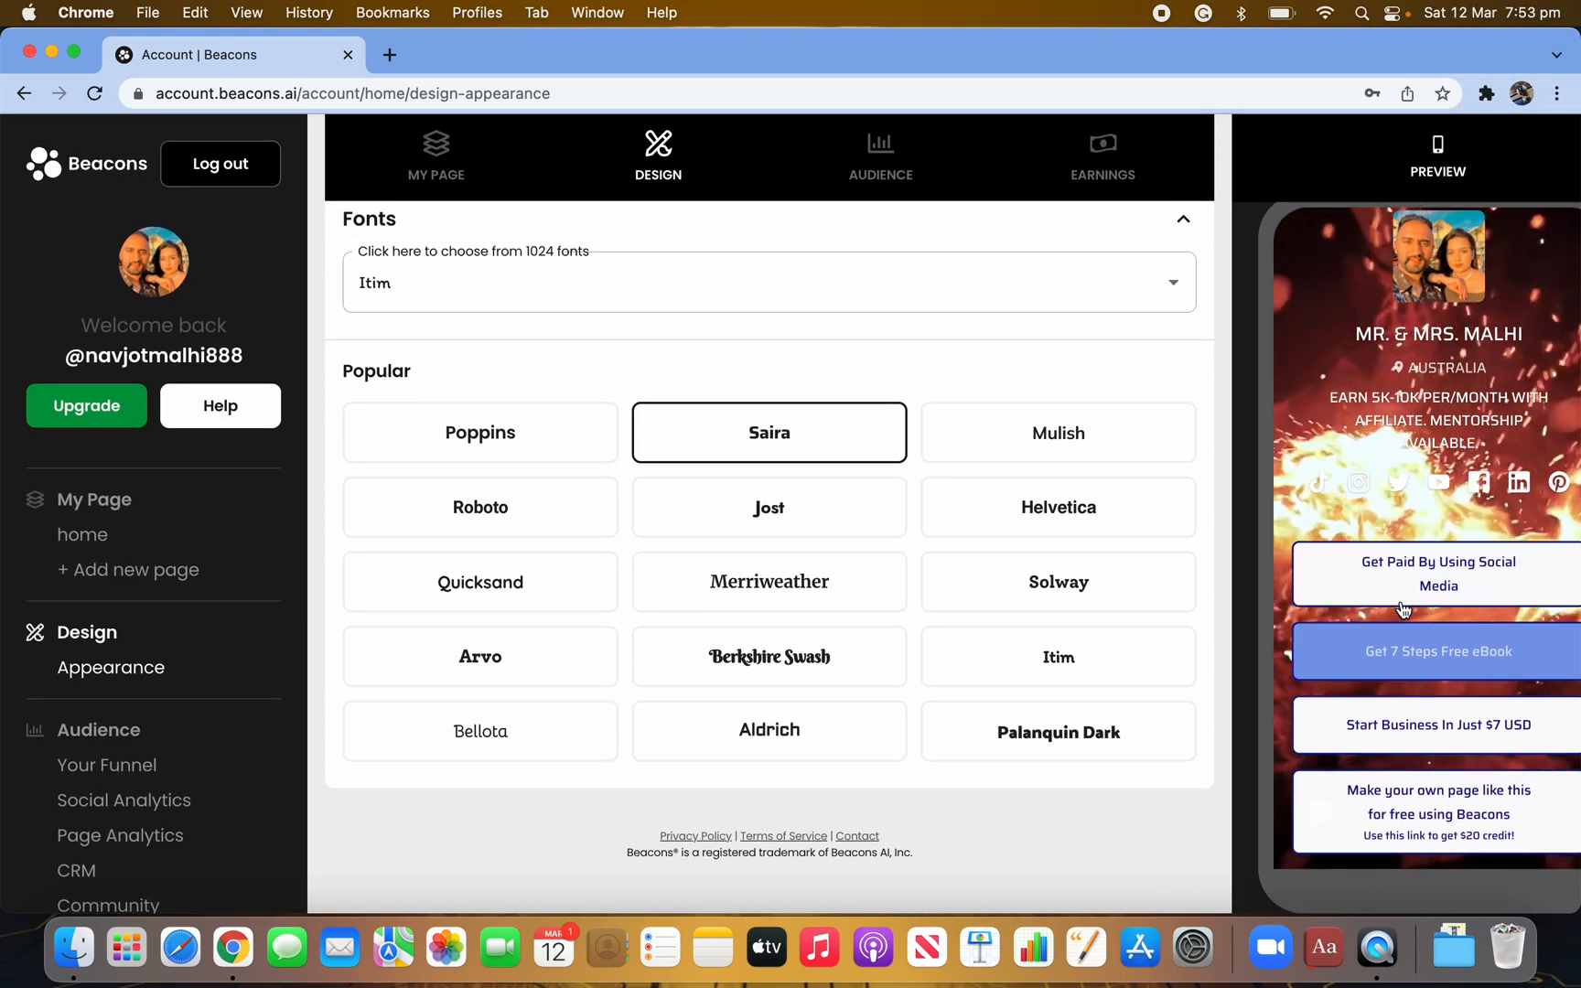
Step: Apply the featured theme Calcedonio, overwriting the current appearance, and check it on My Page
{"action": "scroll", "coordinate": [1052, 555], "scroll_direction": "up", "scroll_amount": 15}
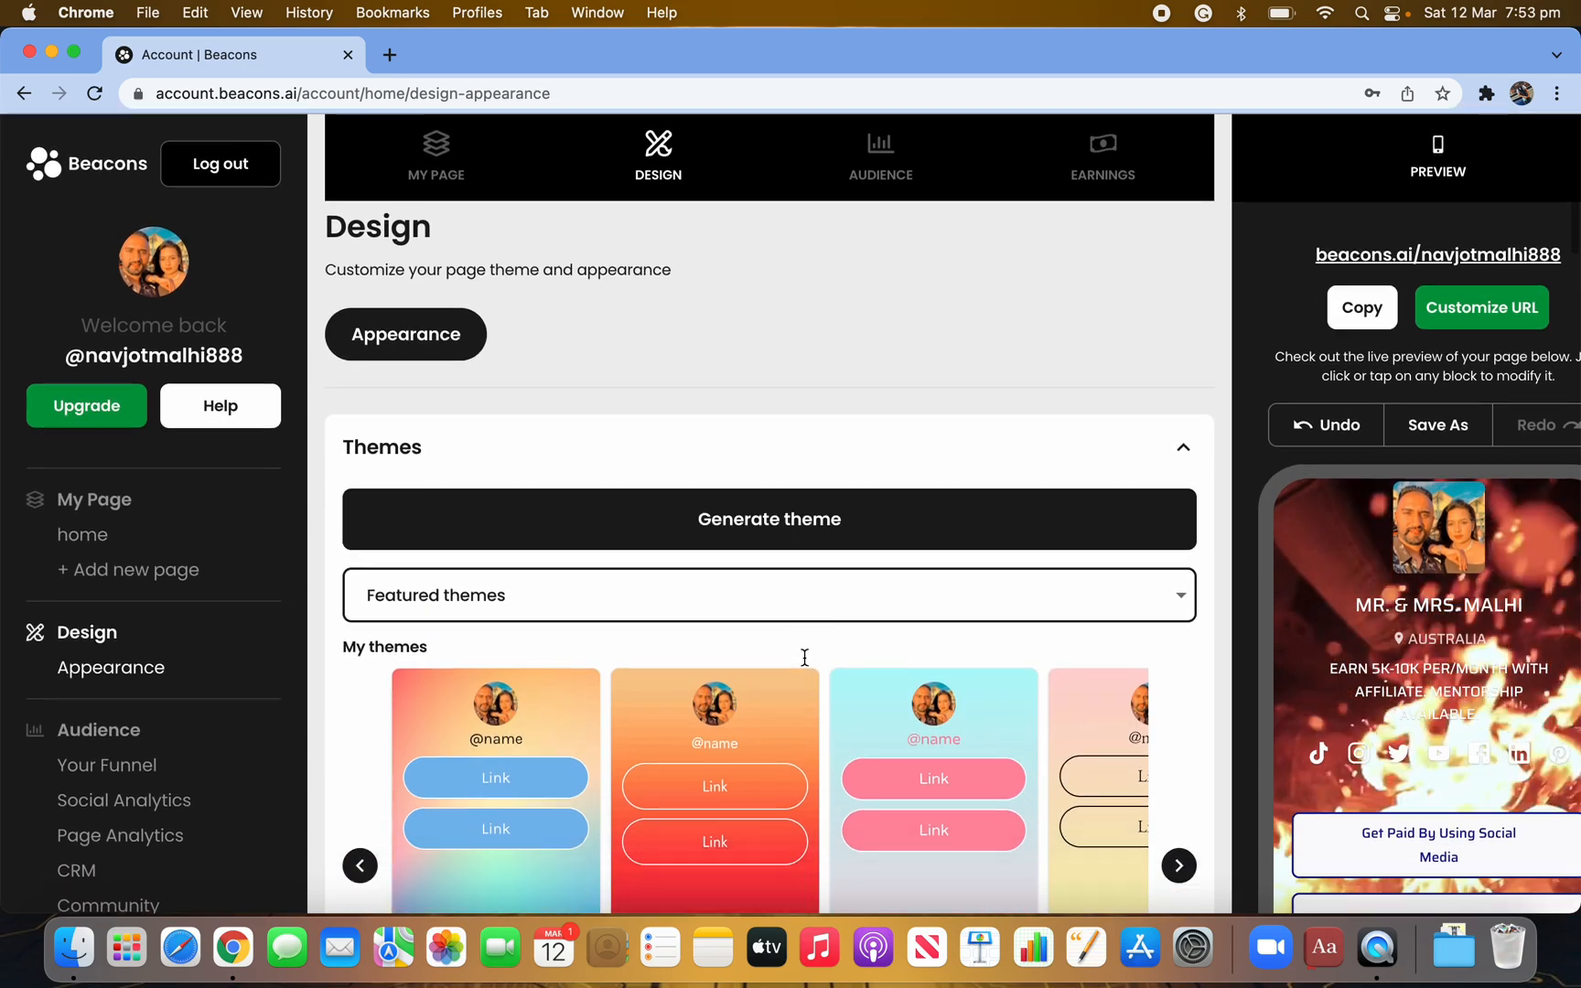
{"action": "scroll", "coordinate": [804, 657], "scroll_direction": "down", "scroll_amount": 6}
{"action": "left_click", "coordinate": [951, 742]}
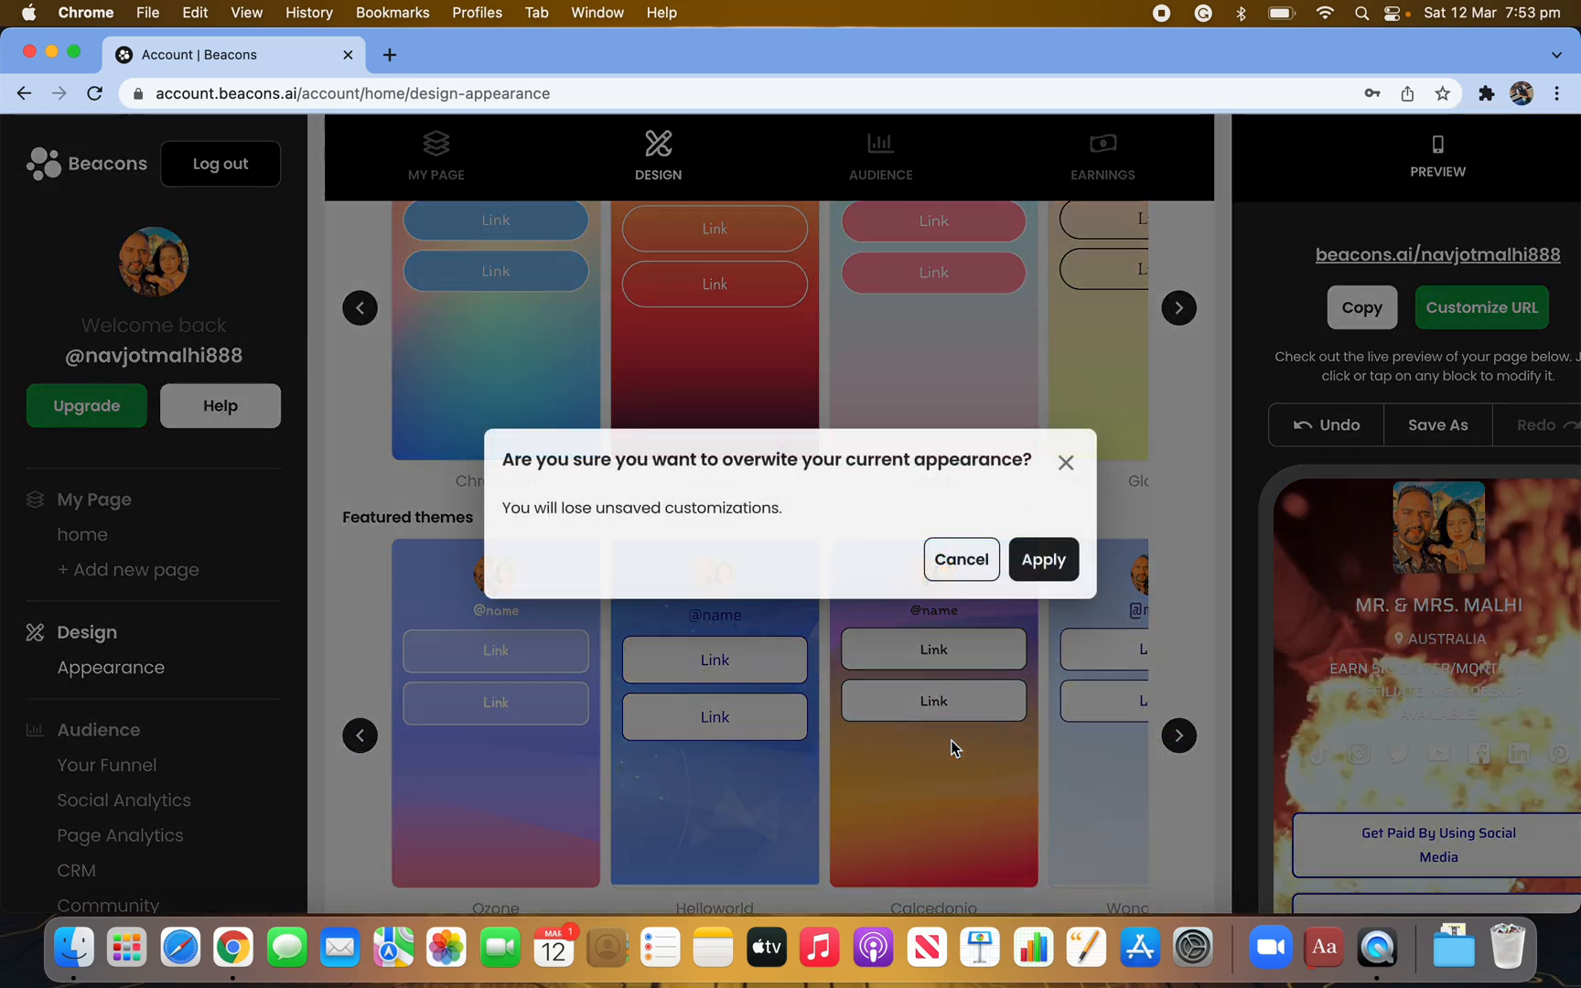
{"action": "left_click", "coordinate": [1028, 563]}
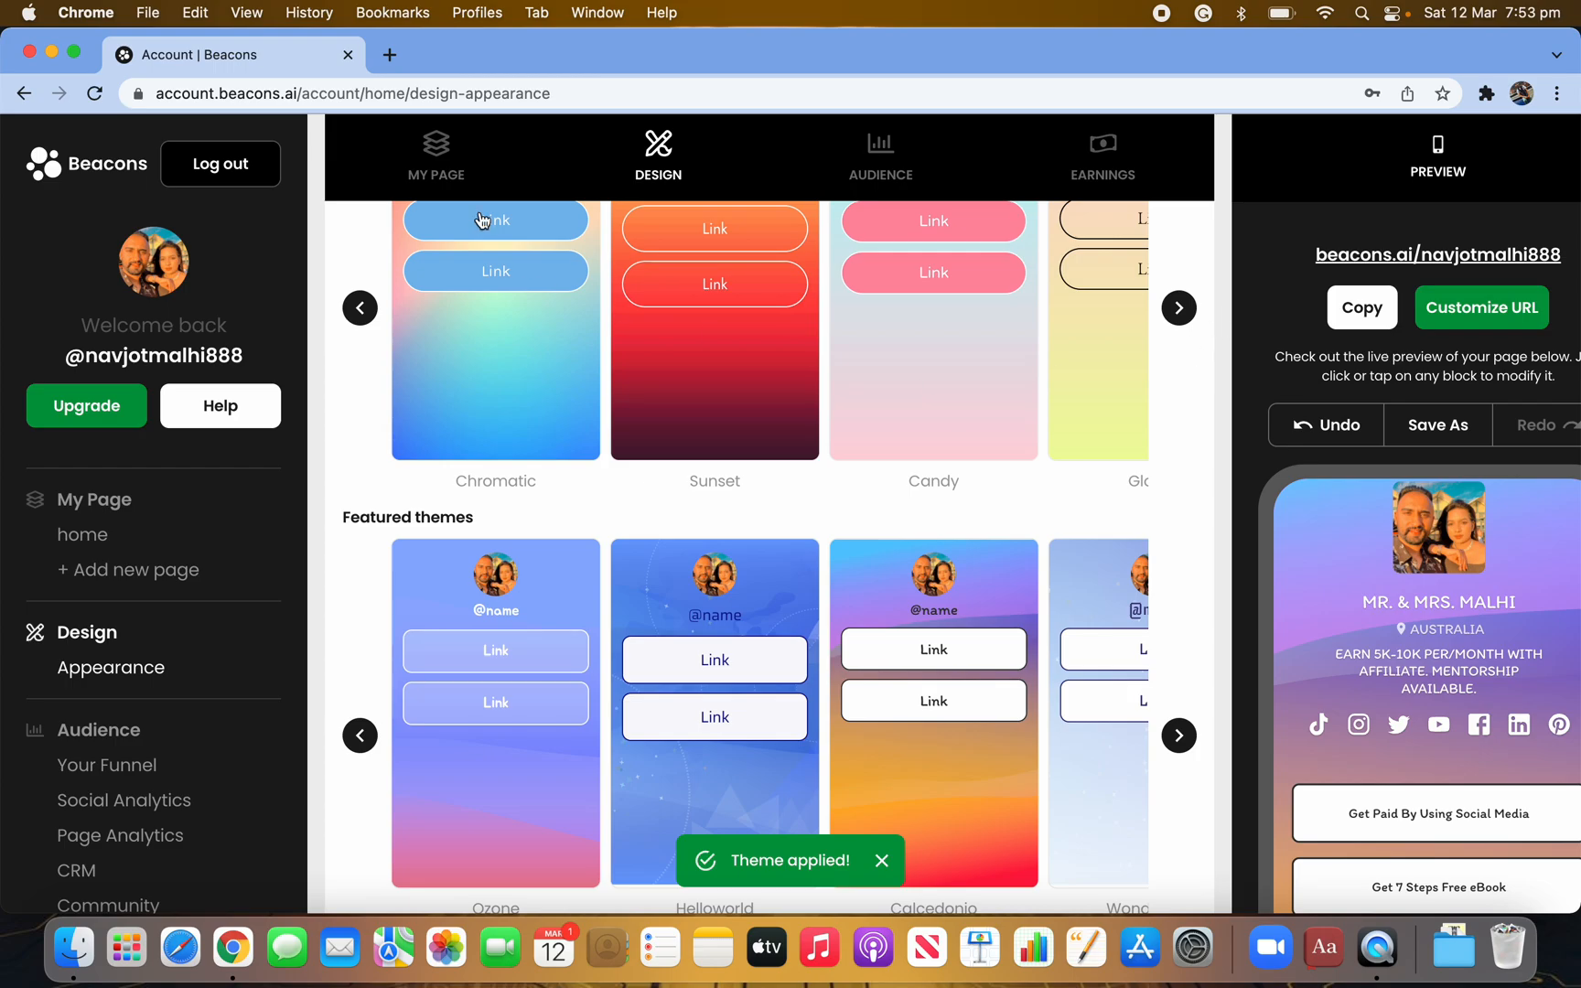
{"action": "left_click", "coordinate": [436, 161]}
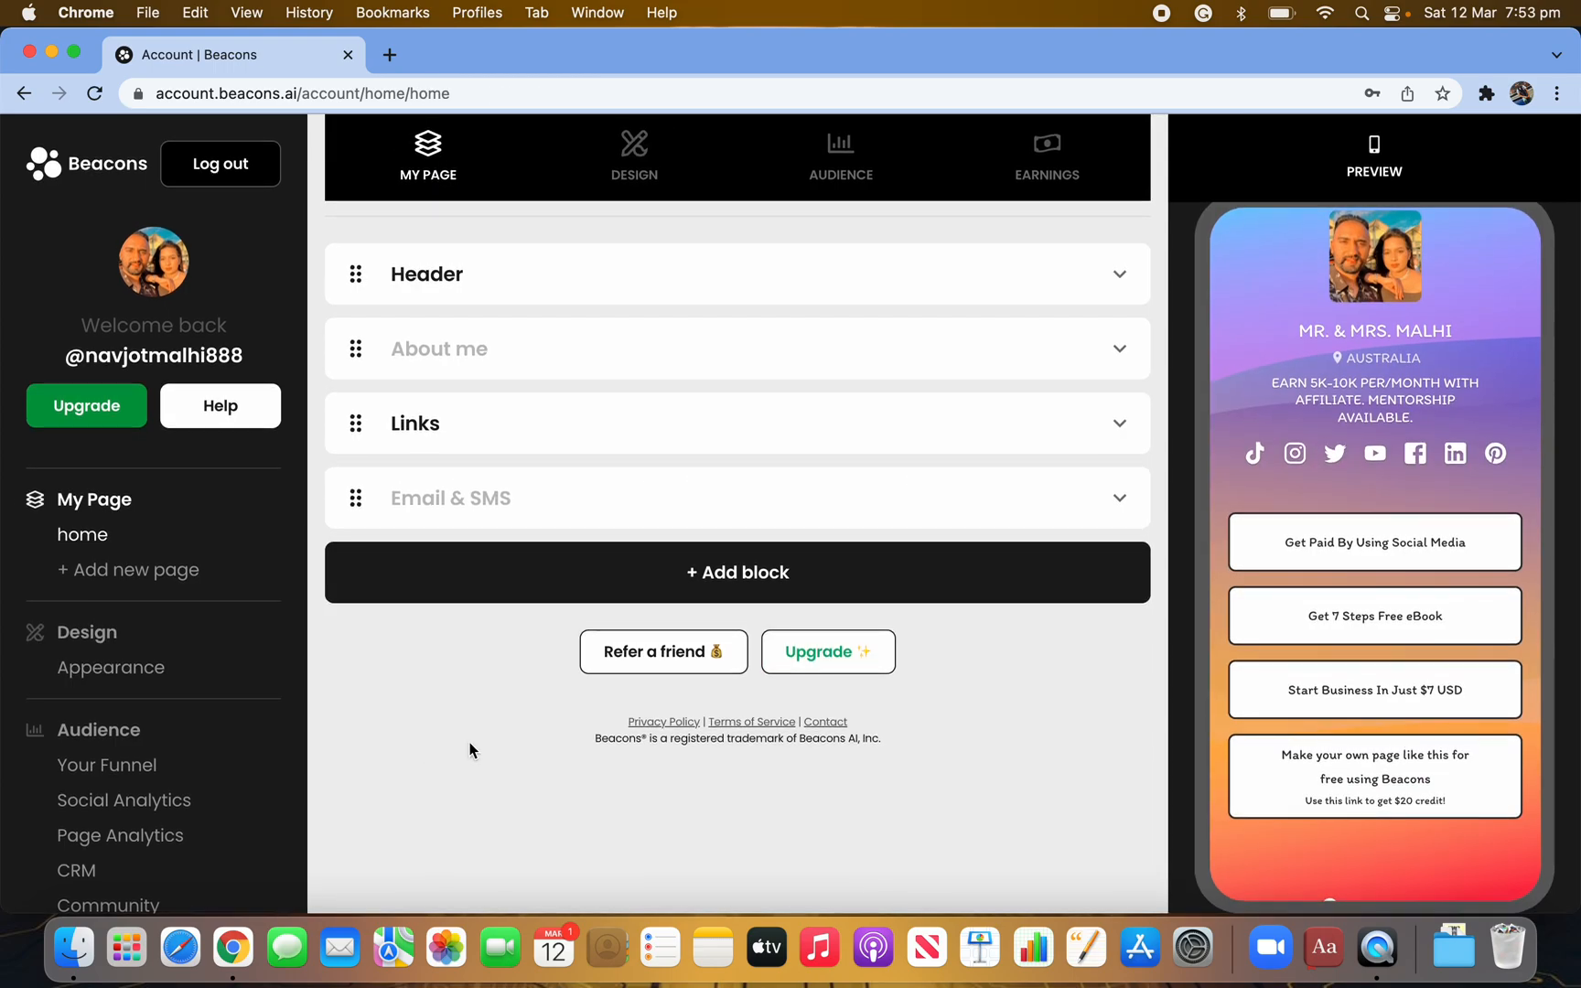
{"action": "scroll", "coordinate": [471, 736], "scroll_direction": "up", "scroll_amount": 2}
{"action": "scroll", "coordinate": [679, 577], "scroll_direction": "up", "scroll_amount": 3}
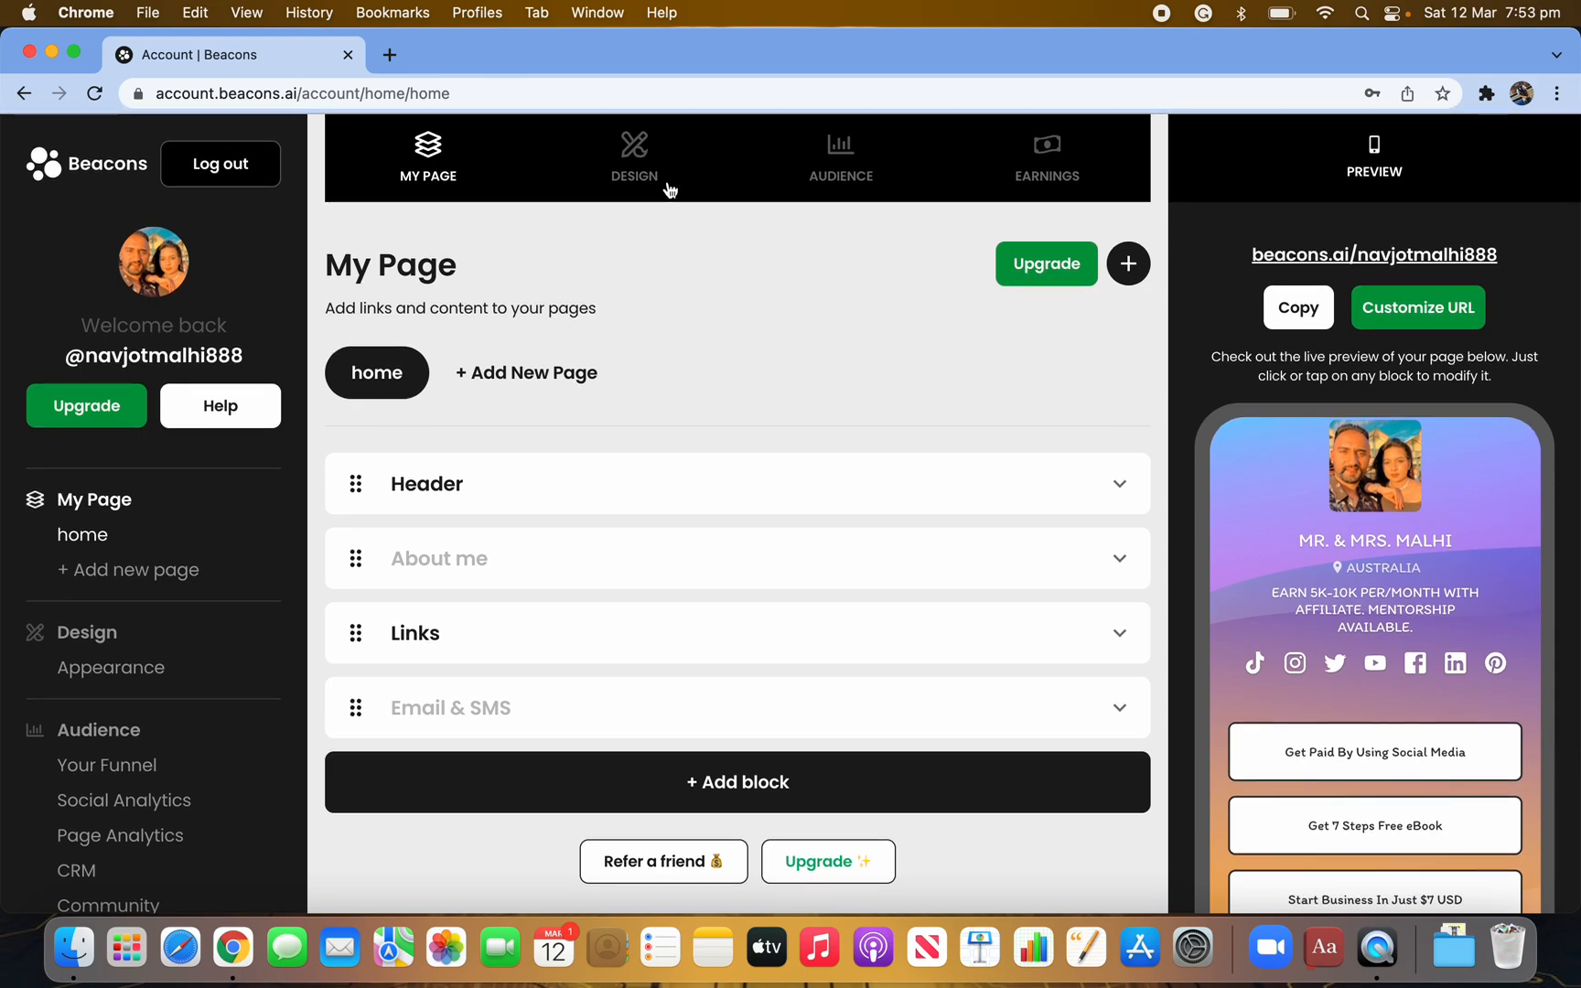
Step: Open the Audience funnel and examine the all-time incoming traffic broken down by source
{"action": "left_click", "coordinate": [842, 170]}
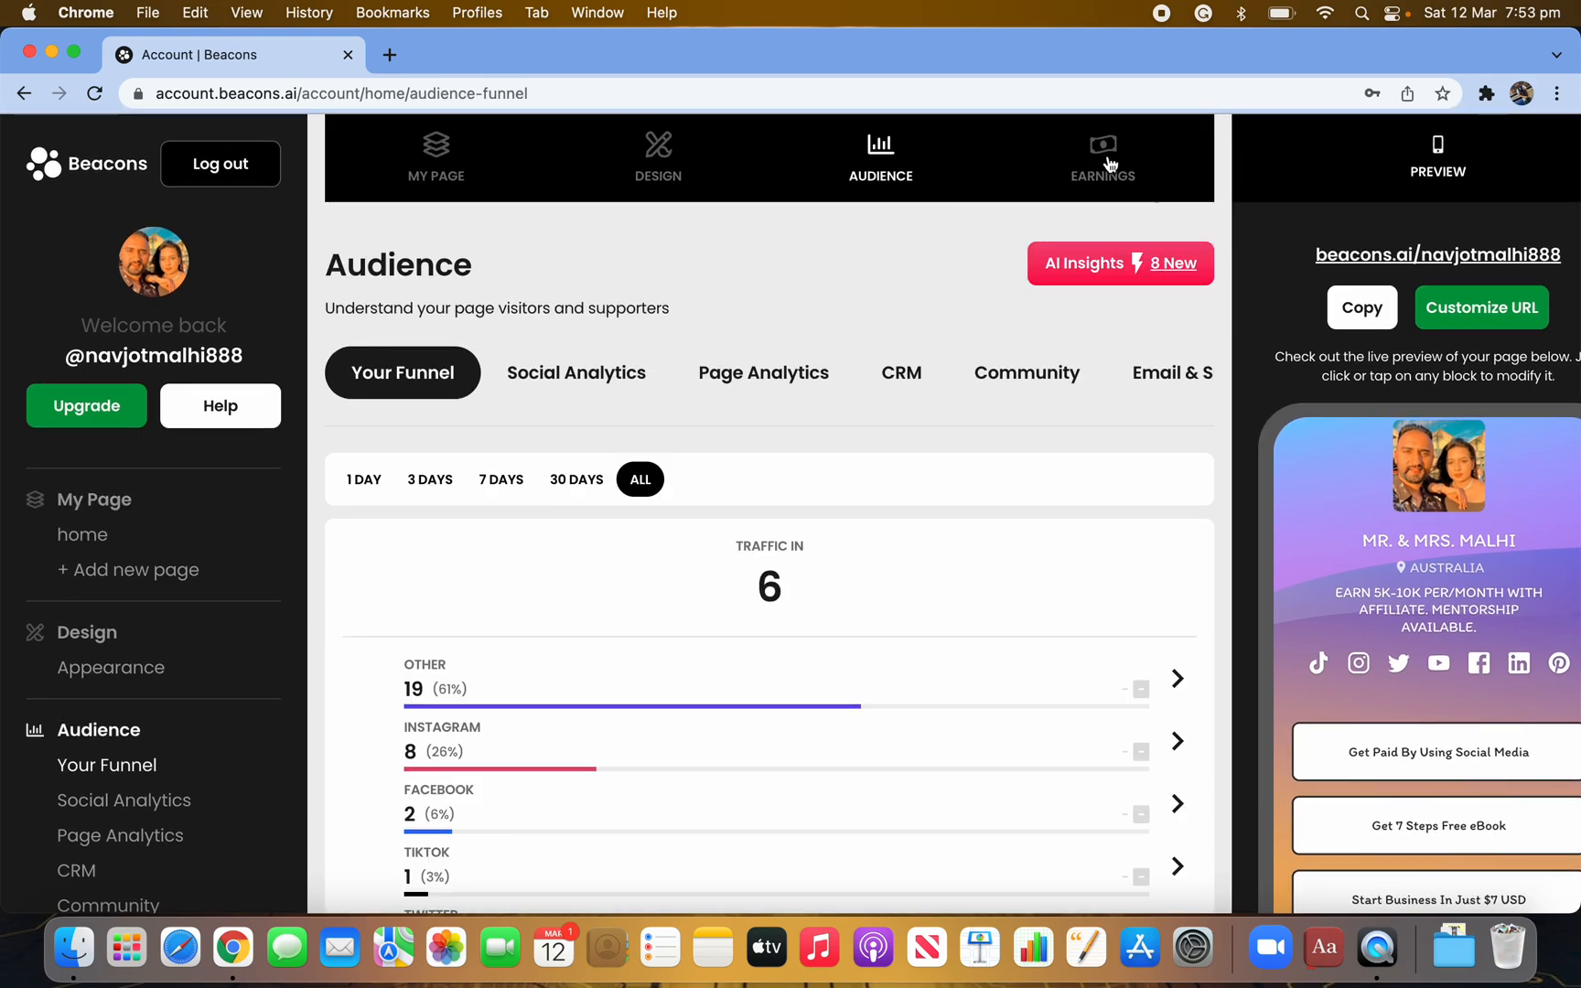
{"action": "scroll", "coordinate": [705, 641], "scroll_direction": "down", "scroll_amount": 2}
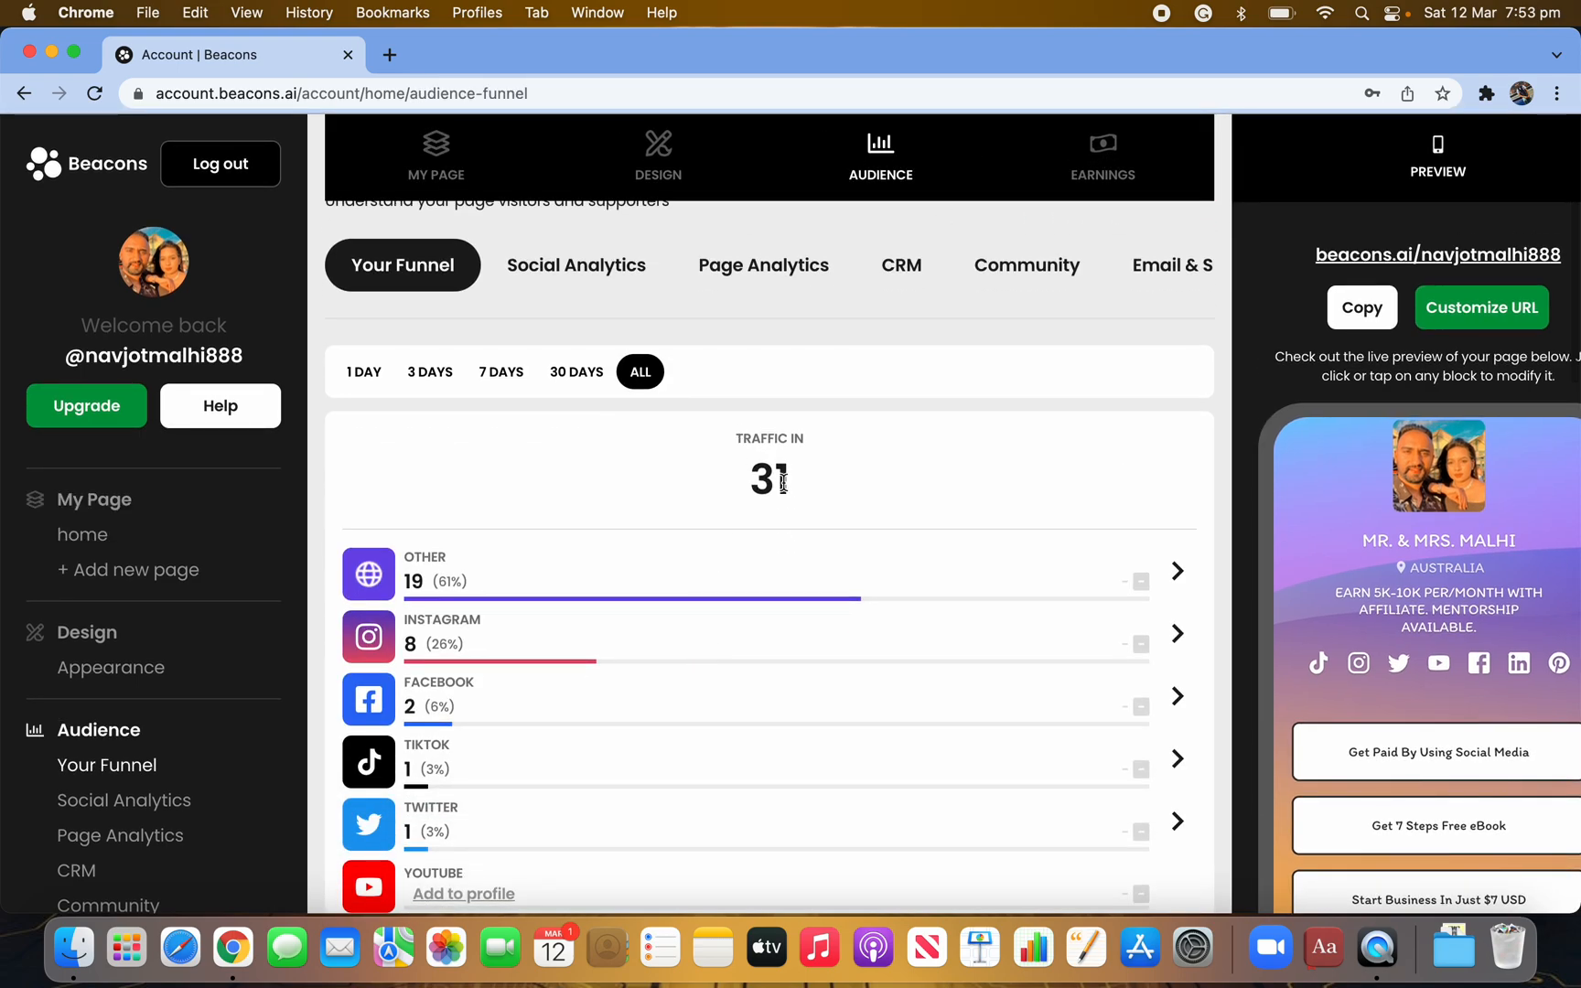
{"action": "left_click_drag", "start_coordinate": [797, 485], "coordinate": [740, 484]}
{"action": "scroll", "coordinate": [765, 532], "scroll_direction": "down", "scroll_amount": 4}
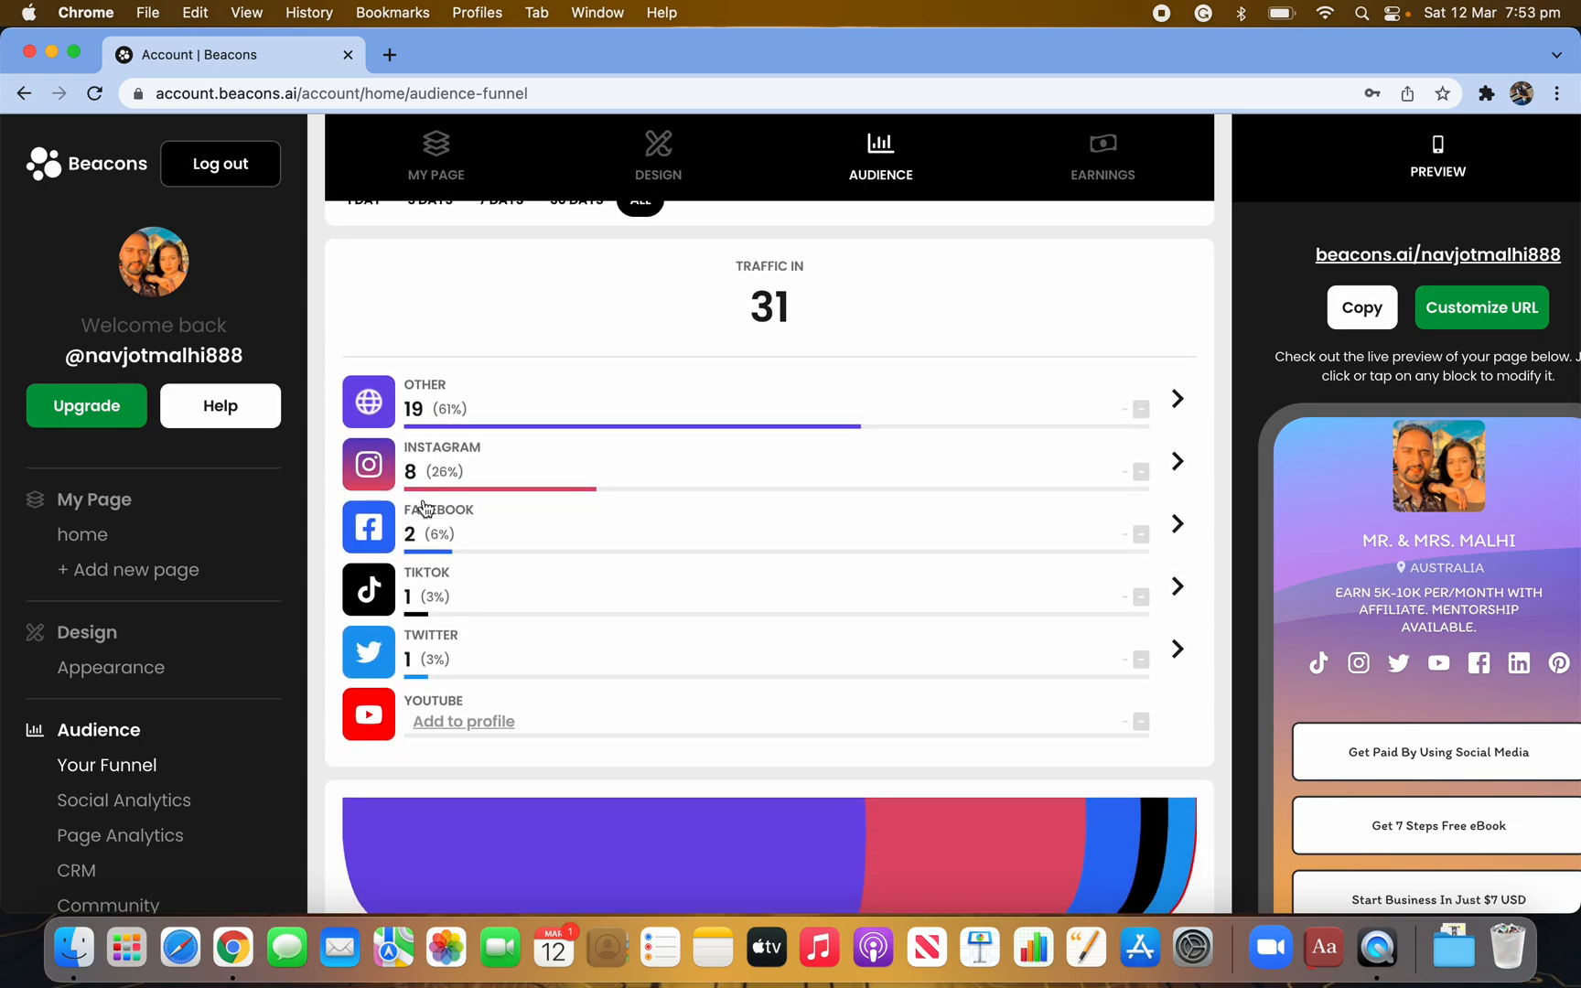
{"action": "scroll", "coordinate": [448, 640], "scroll_direction": "down", "scroll_amount": 5}
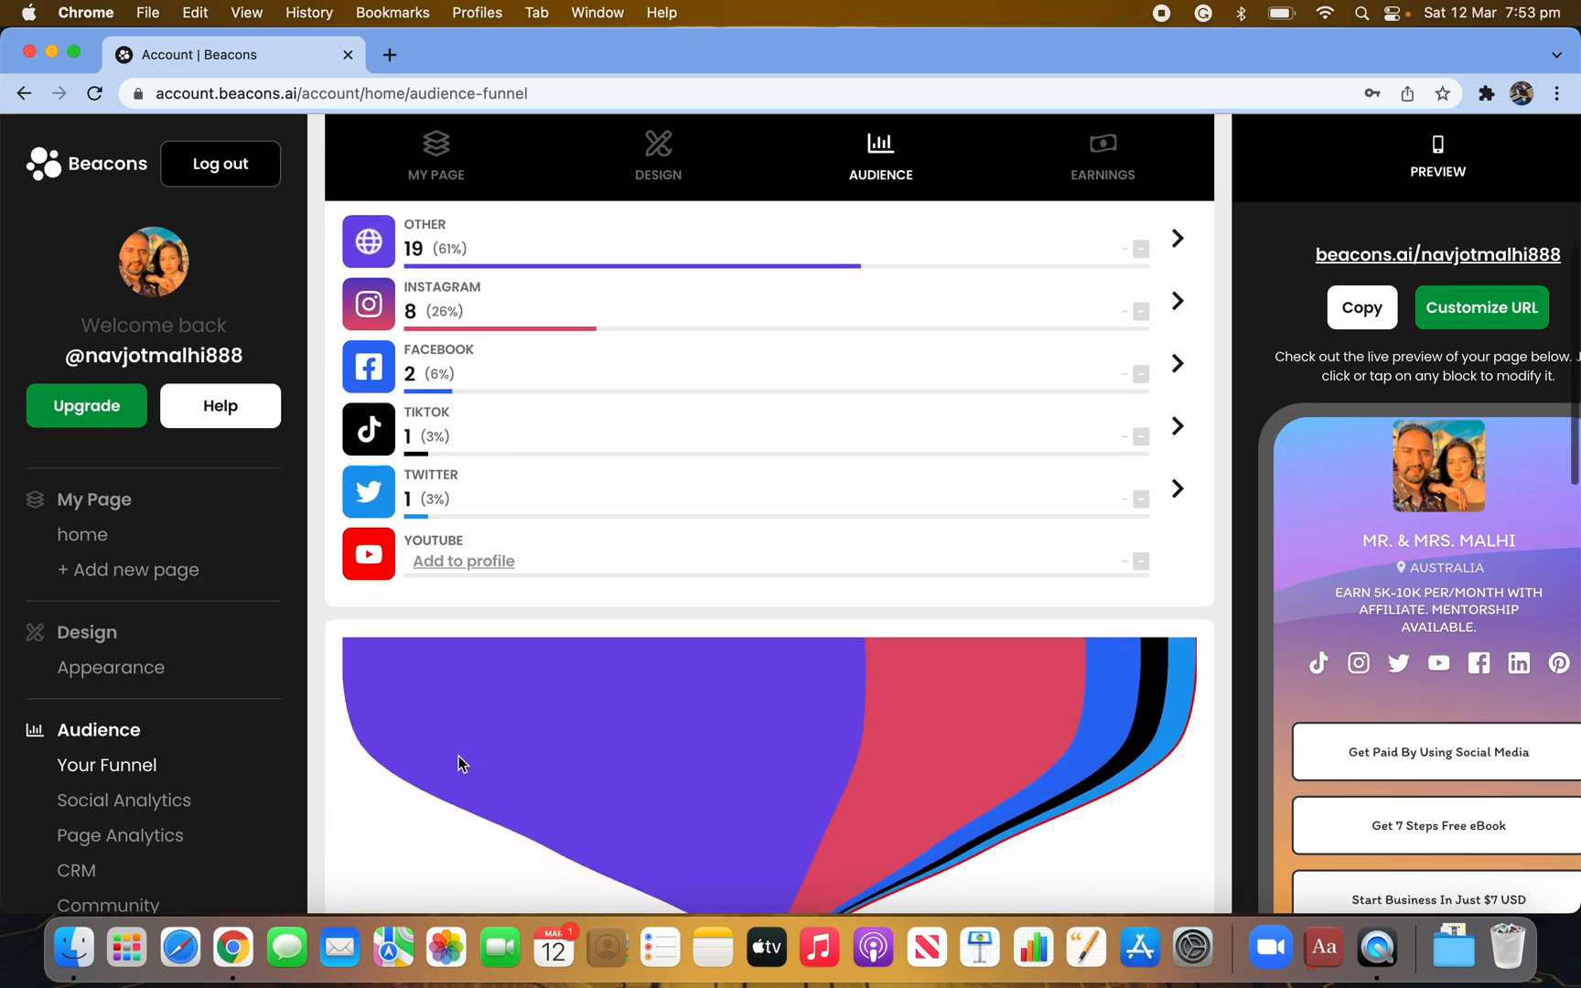
{"action": "scroll", "coordinate": [421, 430], "scroll_direction": "up", "scroll_amount": 5}
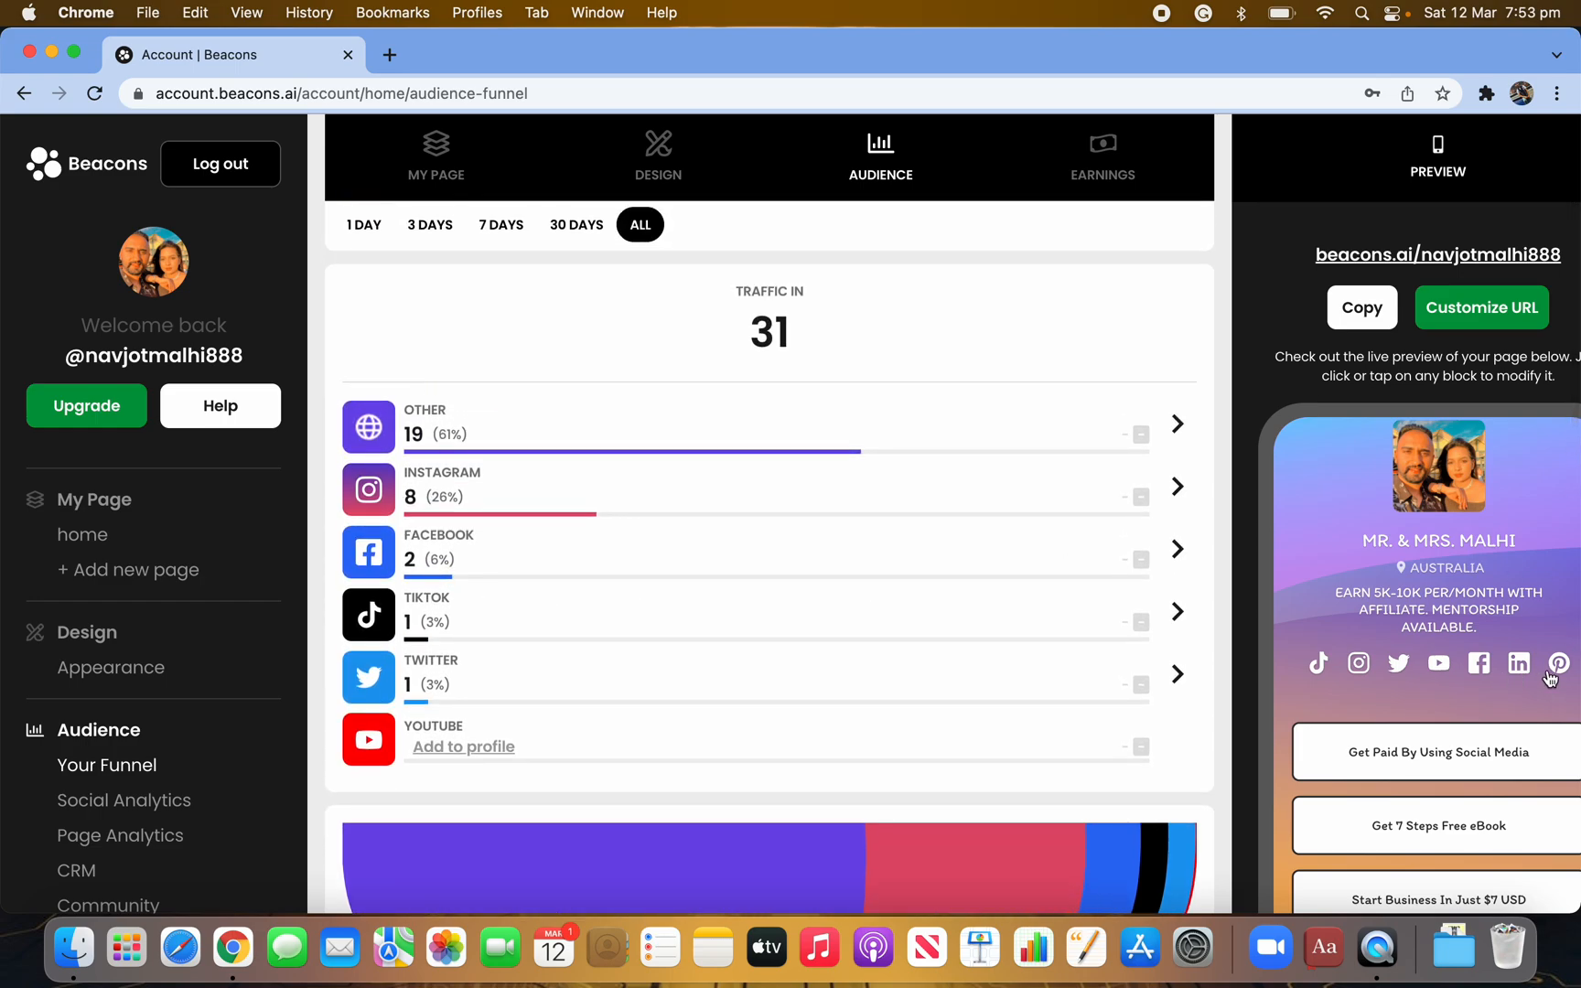
{"action": "scroll", "coordinate": [824, 443], "scroll_direction": "up", "scroll_amount": 5}
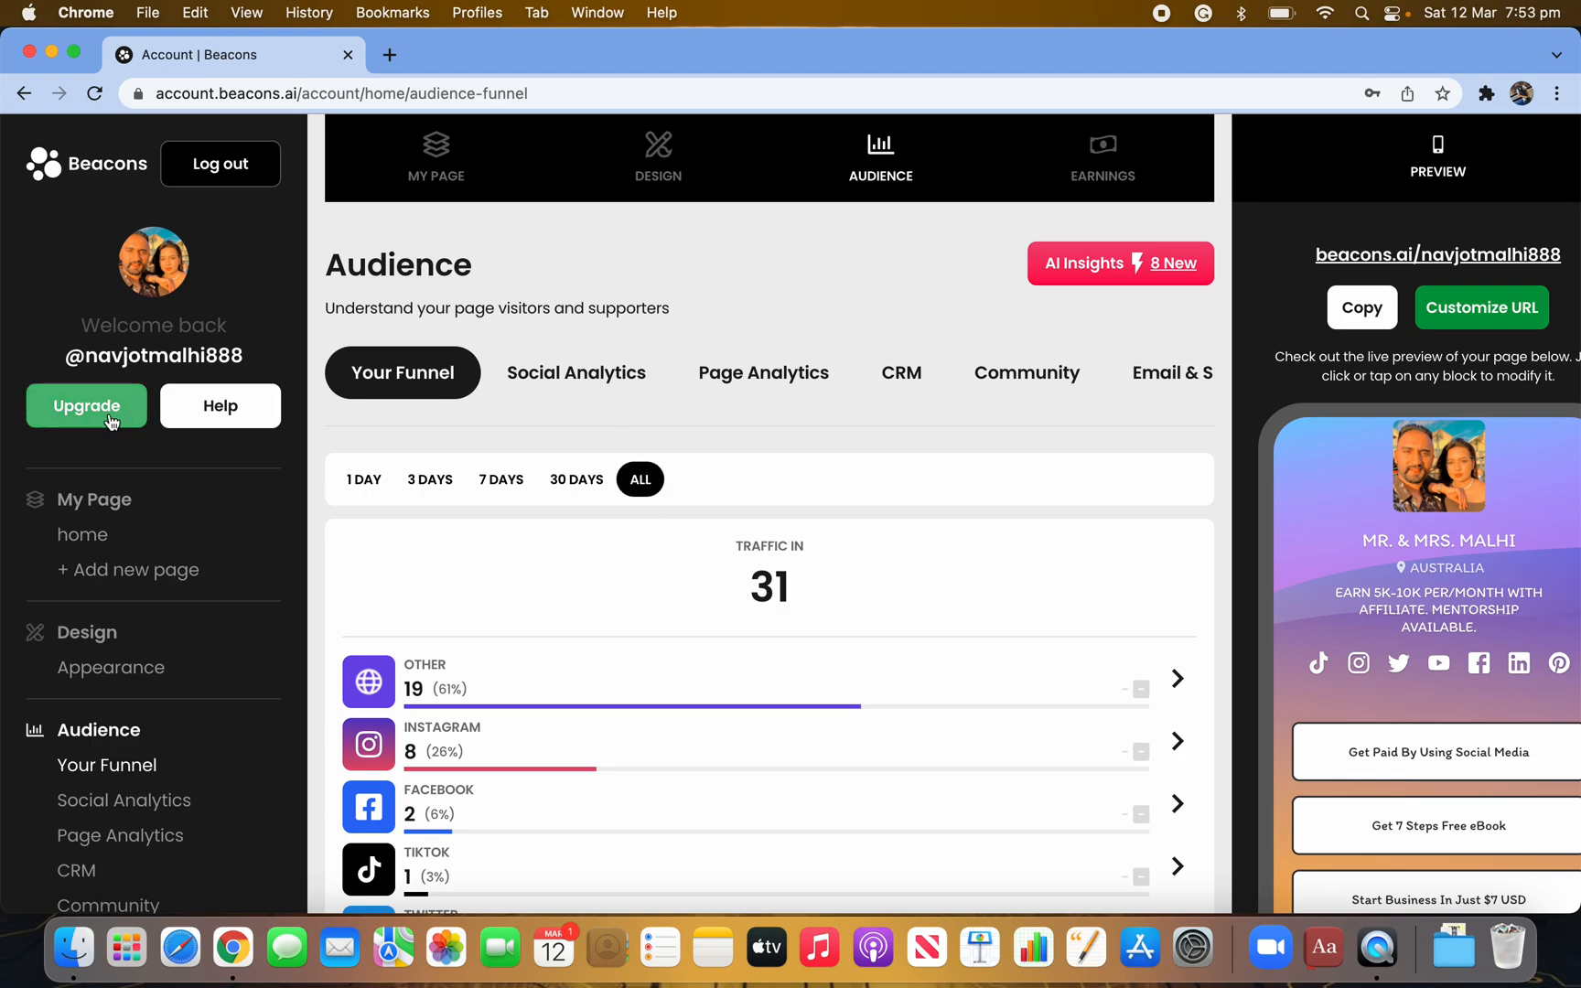
Step: Expand the Header block on My Page and review its social icons, picture size and picture shape settings
{"action": "left_click", "coordinate": [436, 144]}
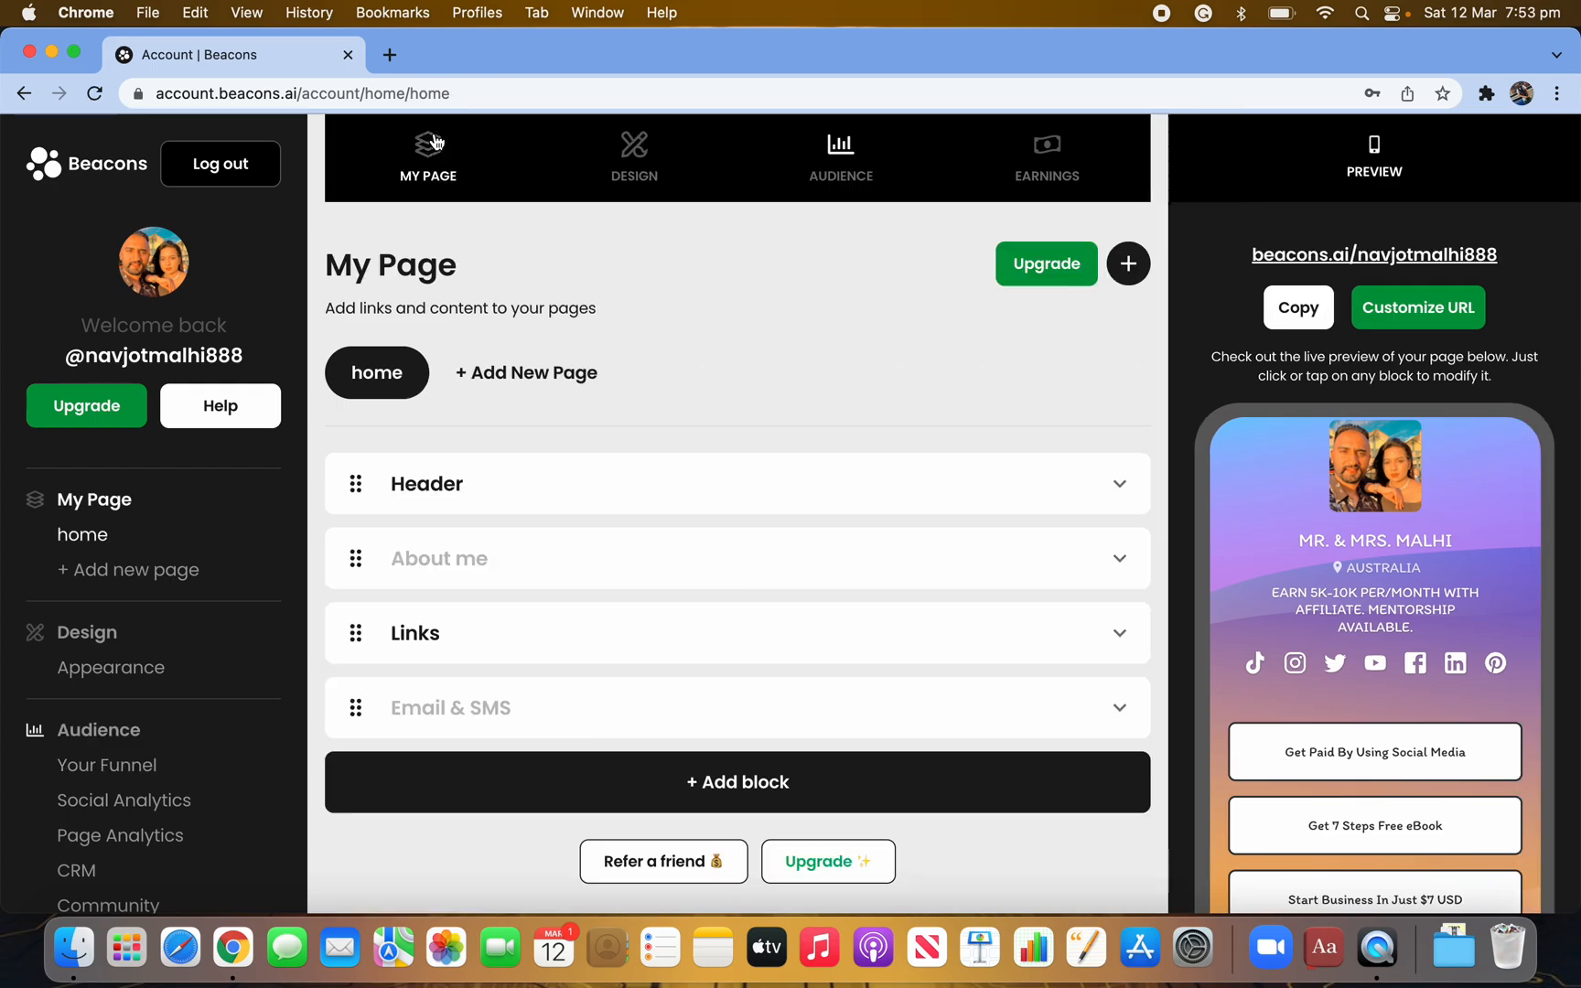
{"action": "scroll", "coordinate": [413, 759], "scroll_direction": "down", "scroll_amount": 3}
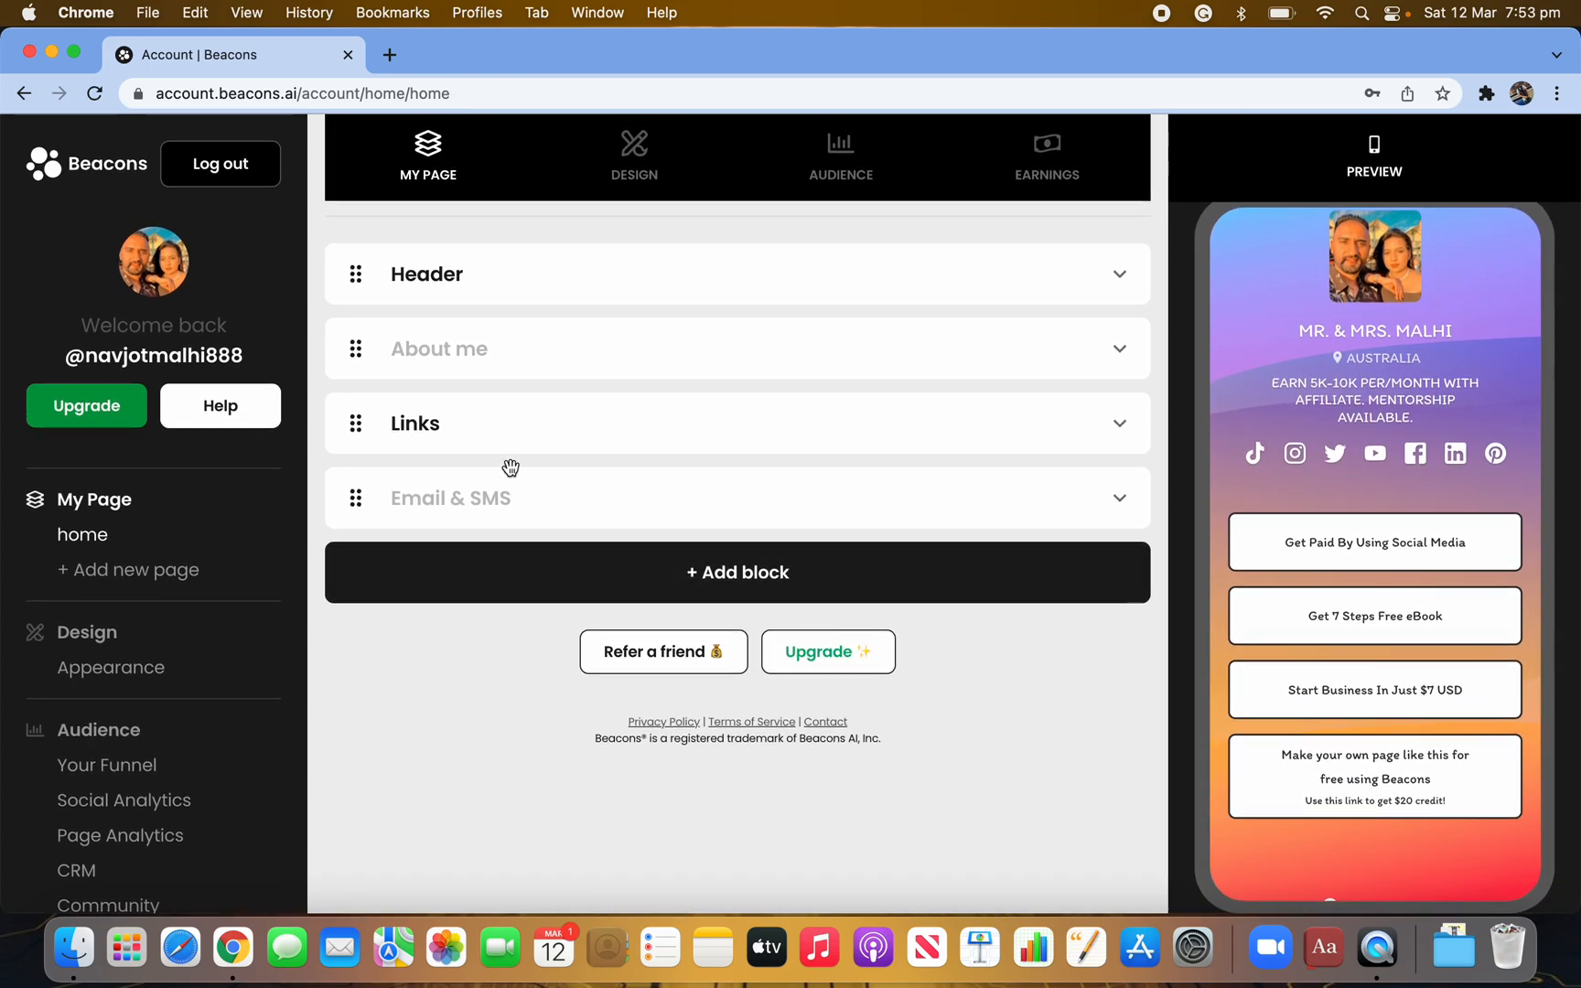
{"action": "left_click", "coordinate": [497, 283]}
{"action": "scroll", "coordinate": [492, 741], "scroll_direction": "down", "scroll_amount": 10}
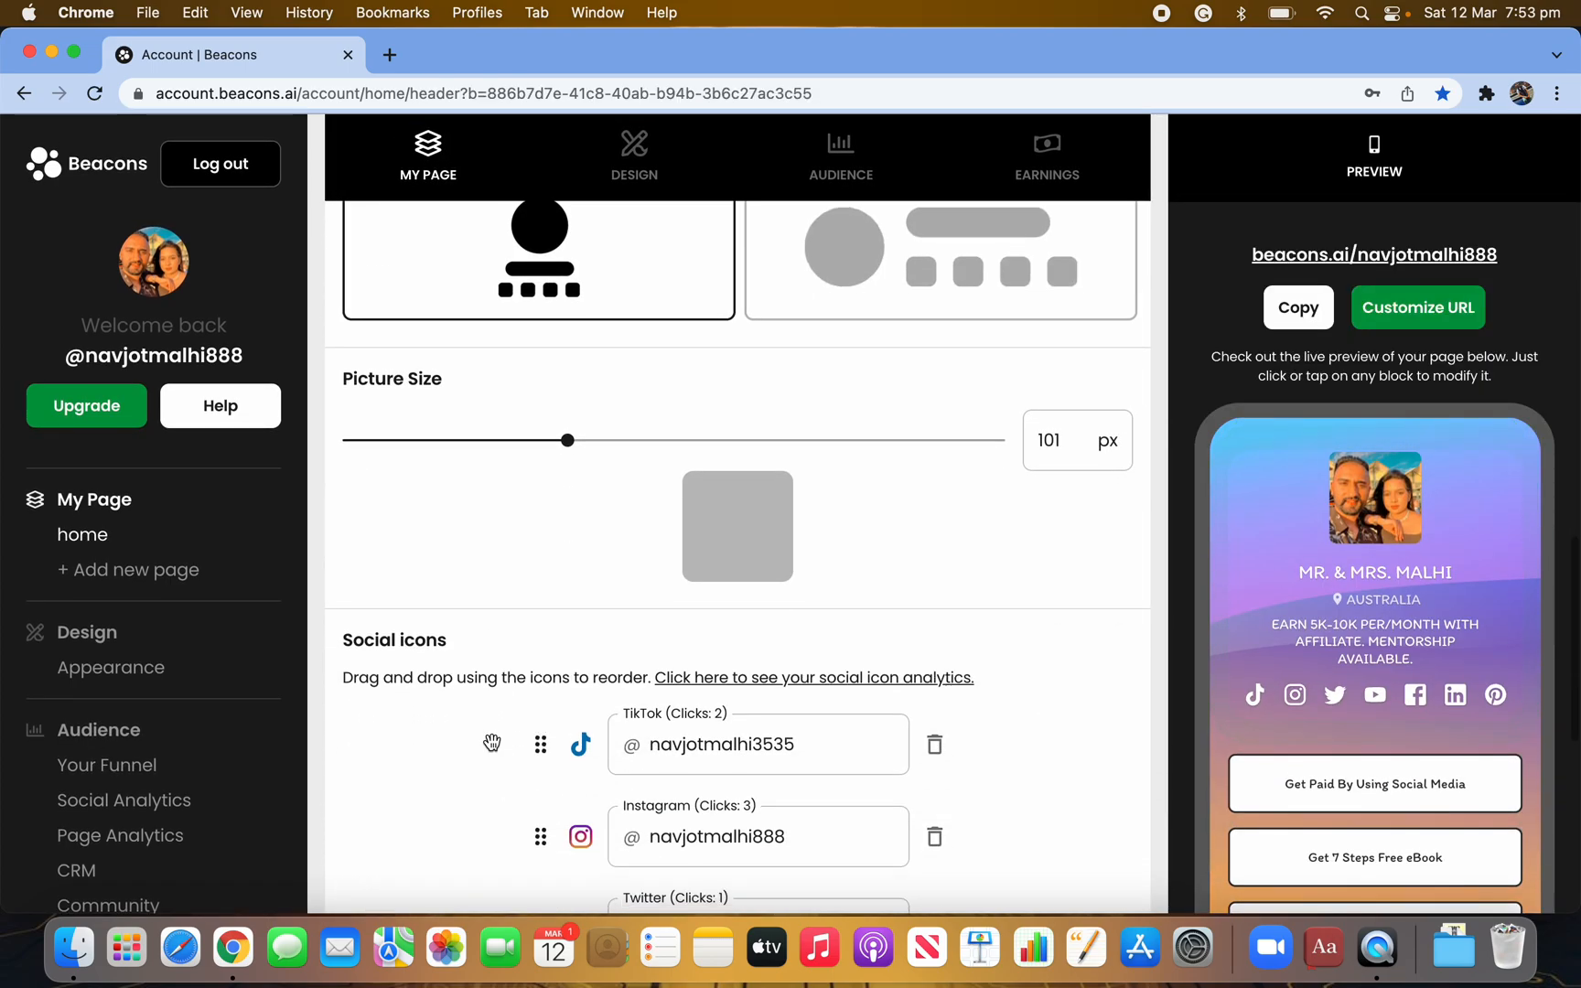
{"action": "scroll", "coordinate": [805, 512], "scroll_direction": "up", "scroll_amount": 3}
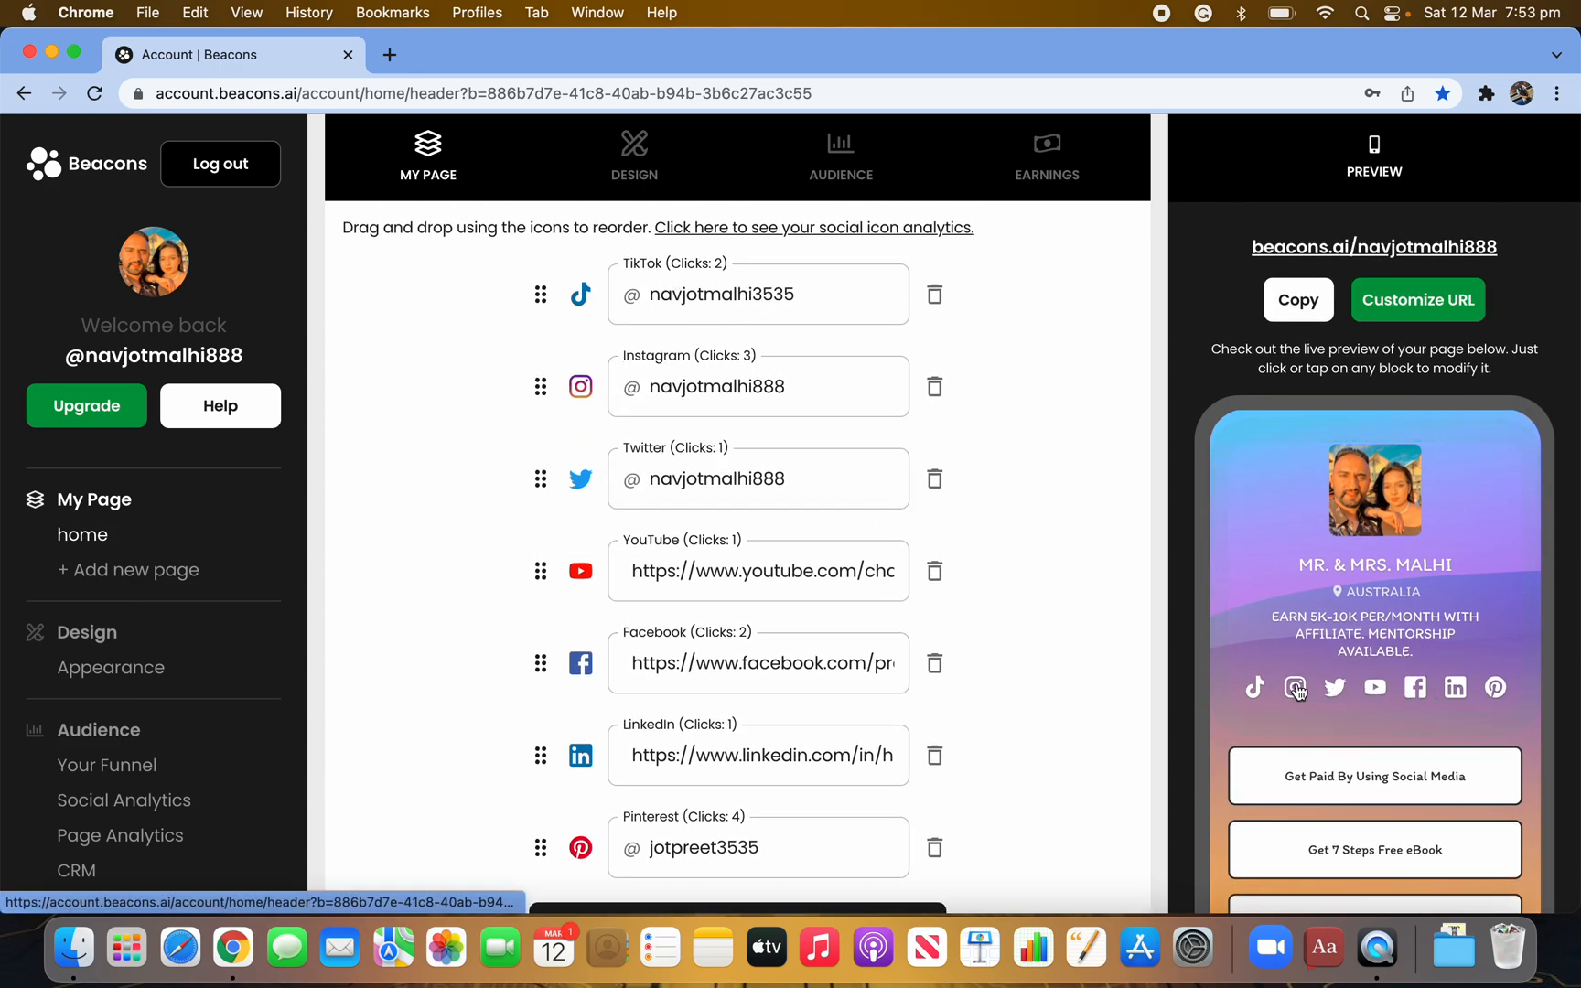
{"action": "scroll", "coordinate": [994, 629], "scroll_direction": "up", "scroll_amount": 10}
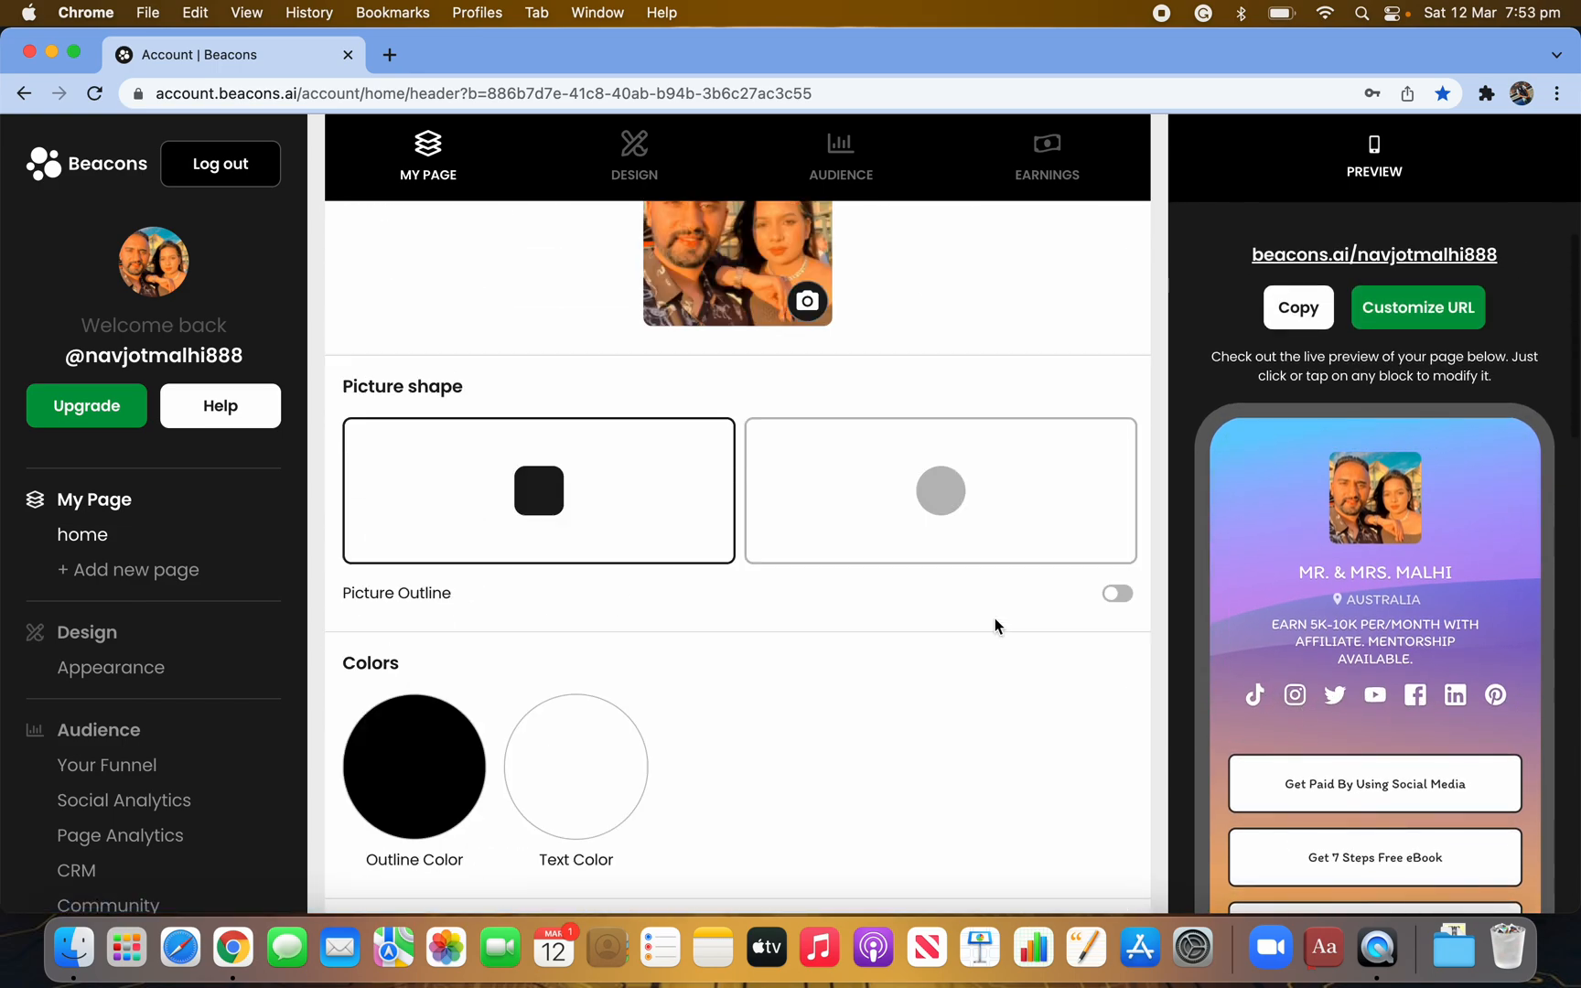
Step: View the PayPal and Stripe payment options in the Earnings overview and return to the My Page block list
{"action": "left_click", "coordinate": [630, 169]}
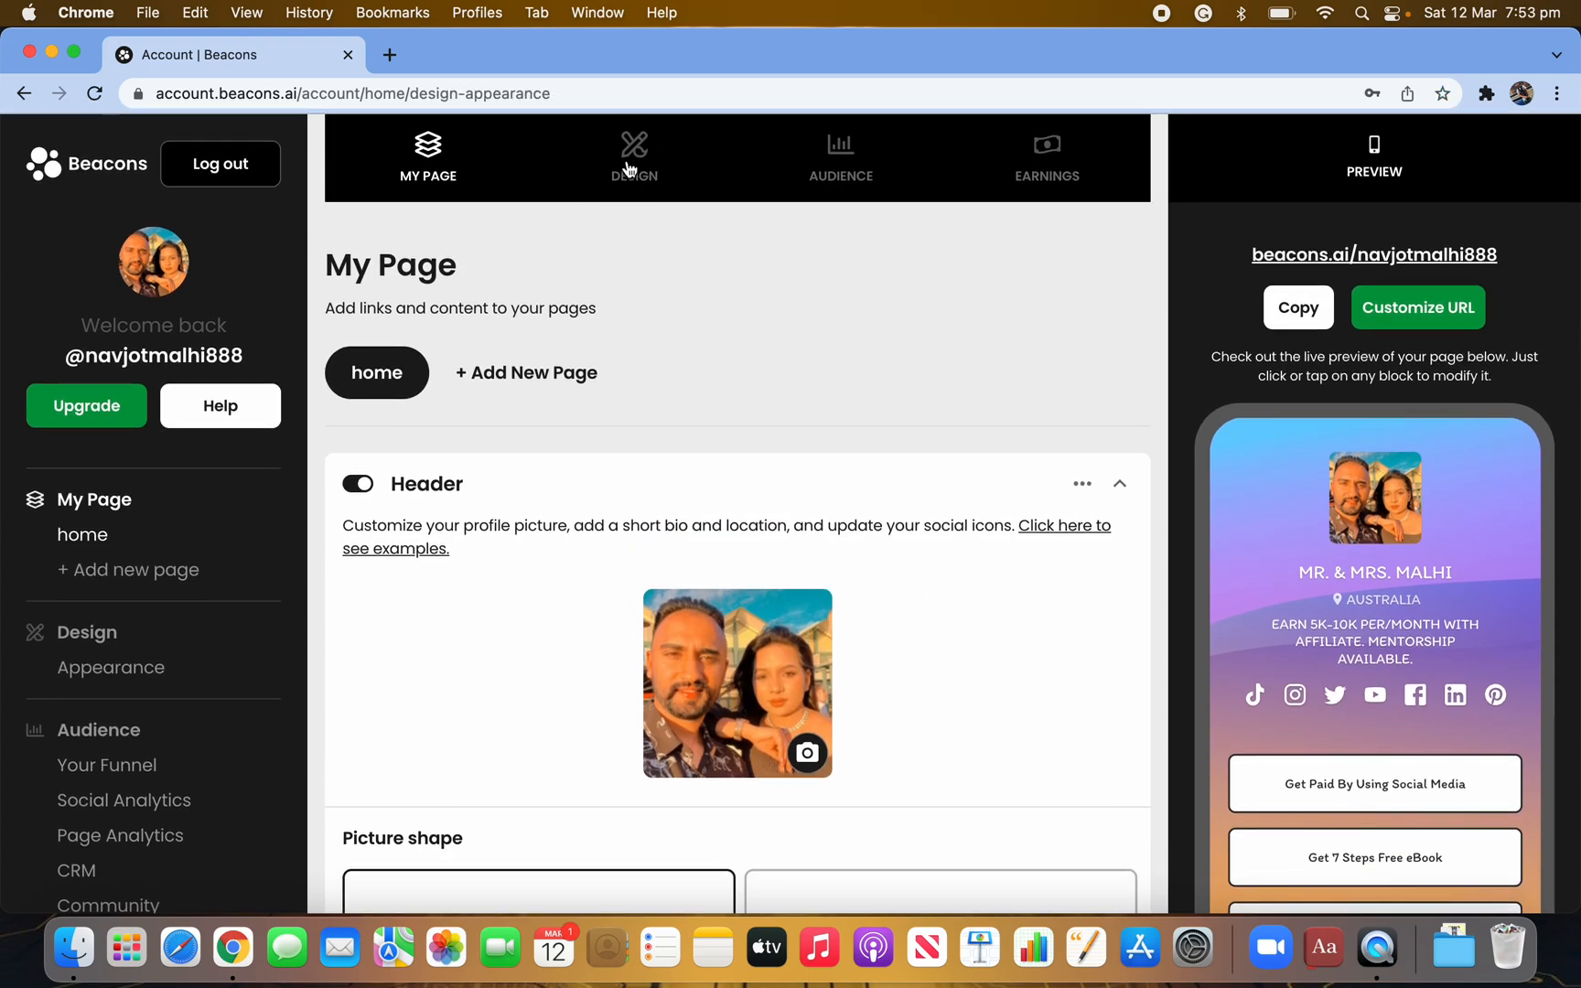
{"action": "left_click", "coordinate": [1099, 164]}
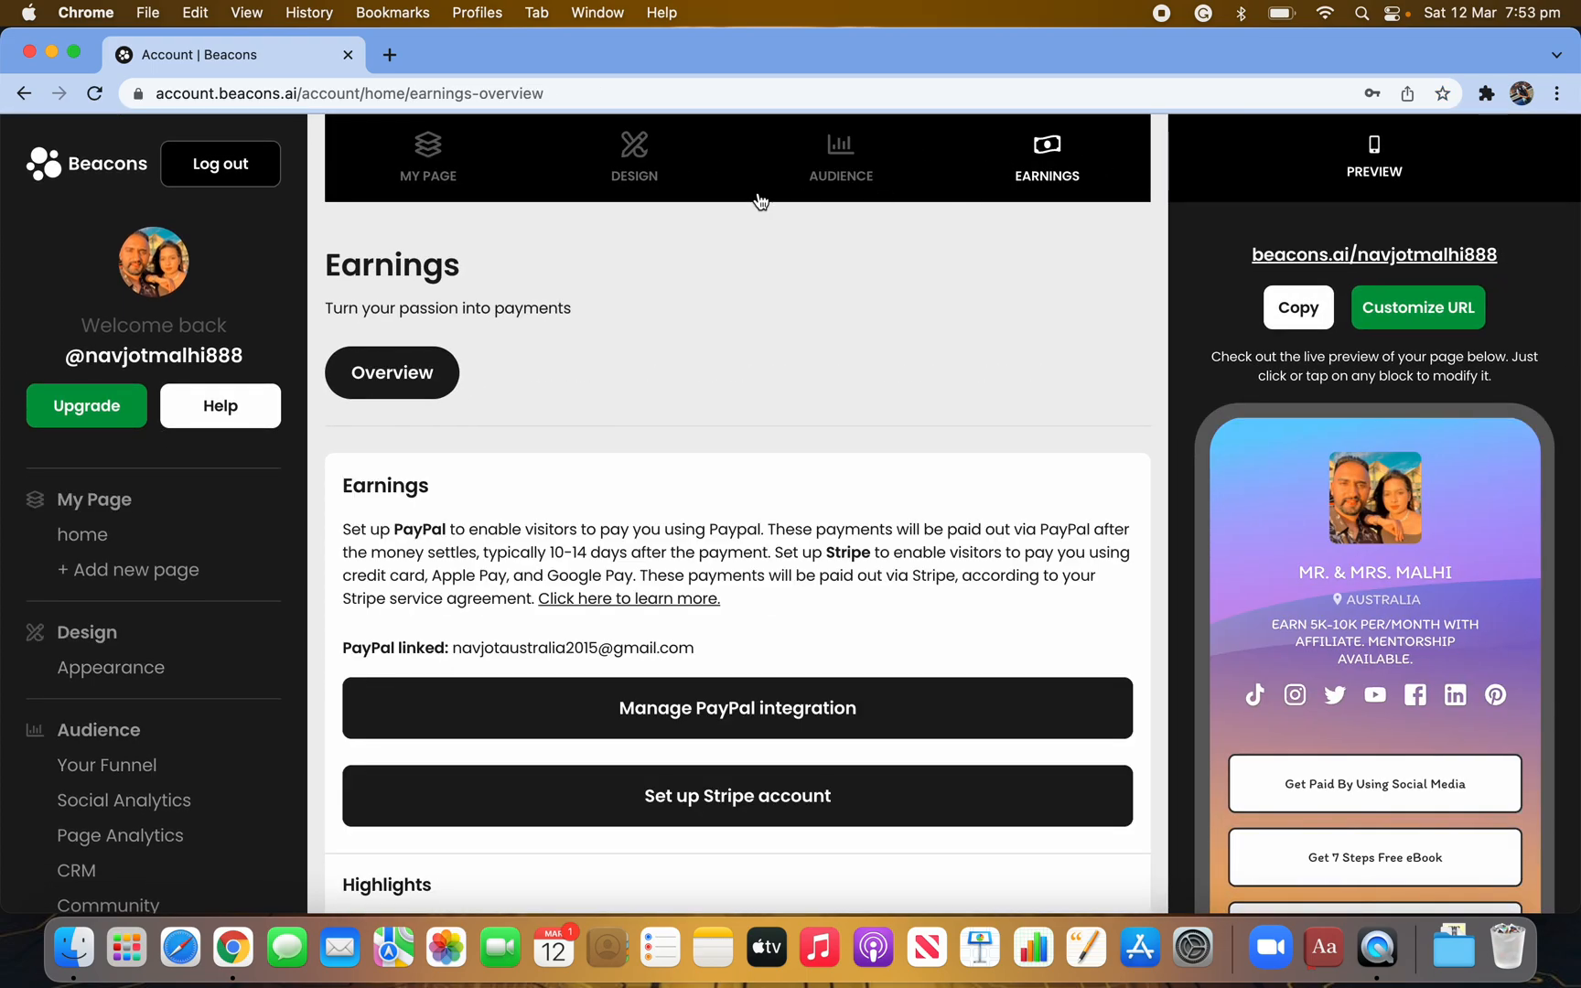
{"action": "left_click", "coordinate": [641, 174]}
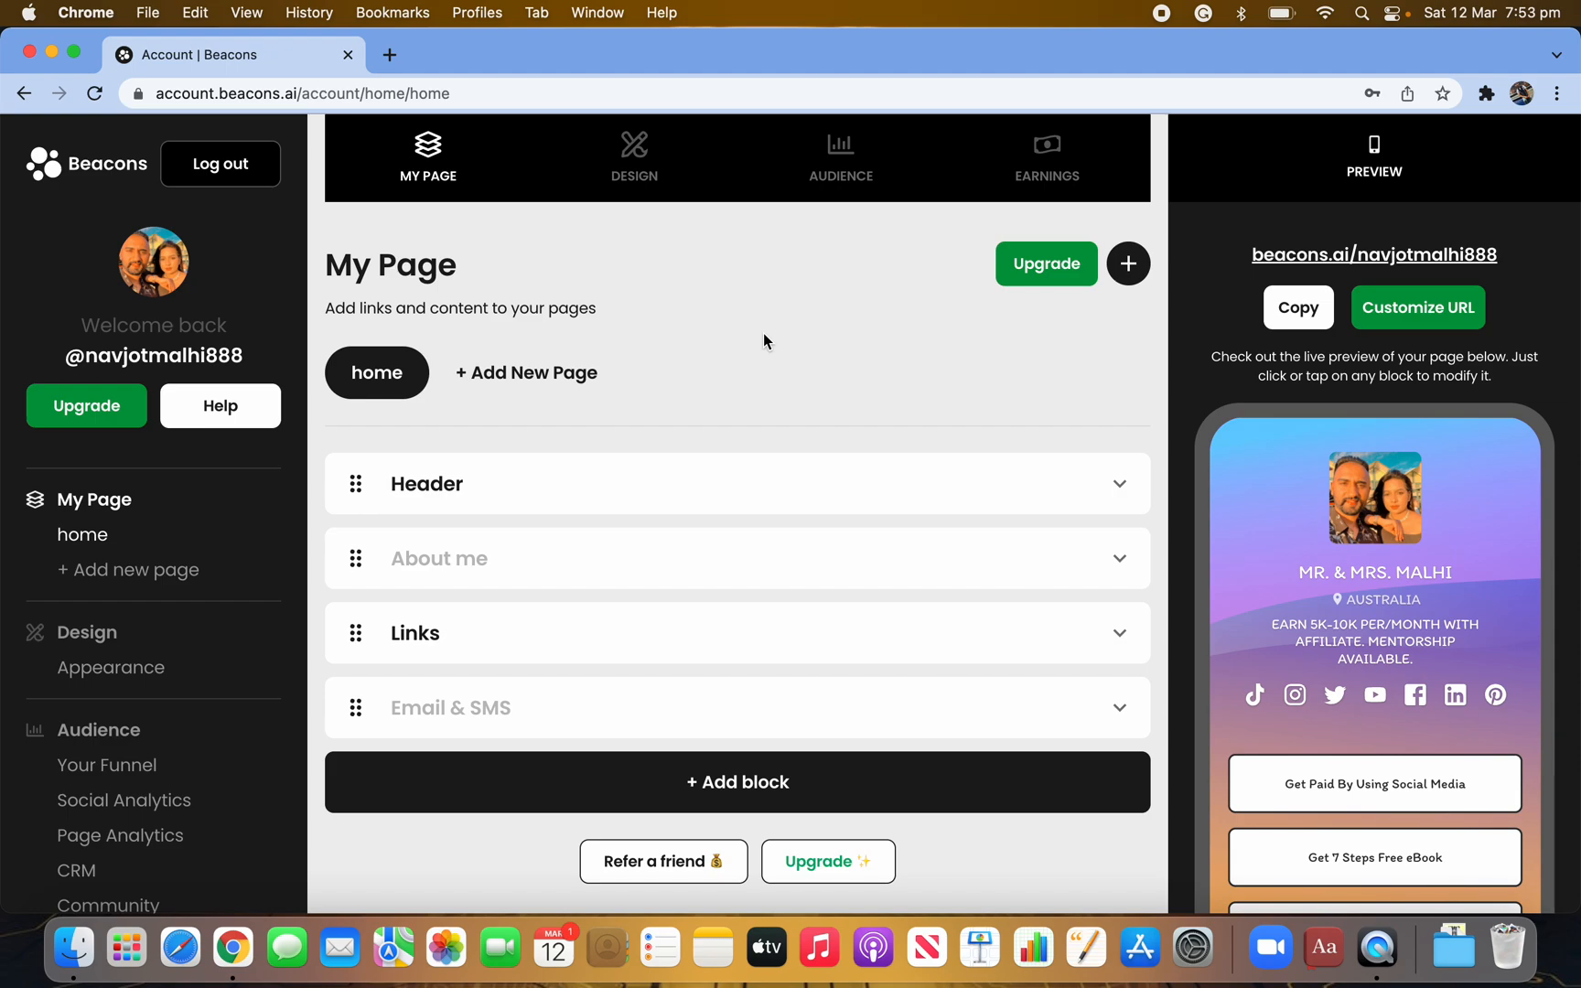
{"action": "scroll", "coordinate": [749, 445], "scroll_direction": "down", "scroll_amount": 4}
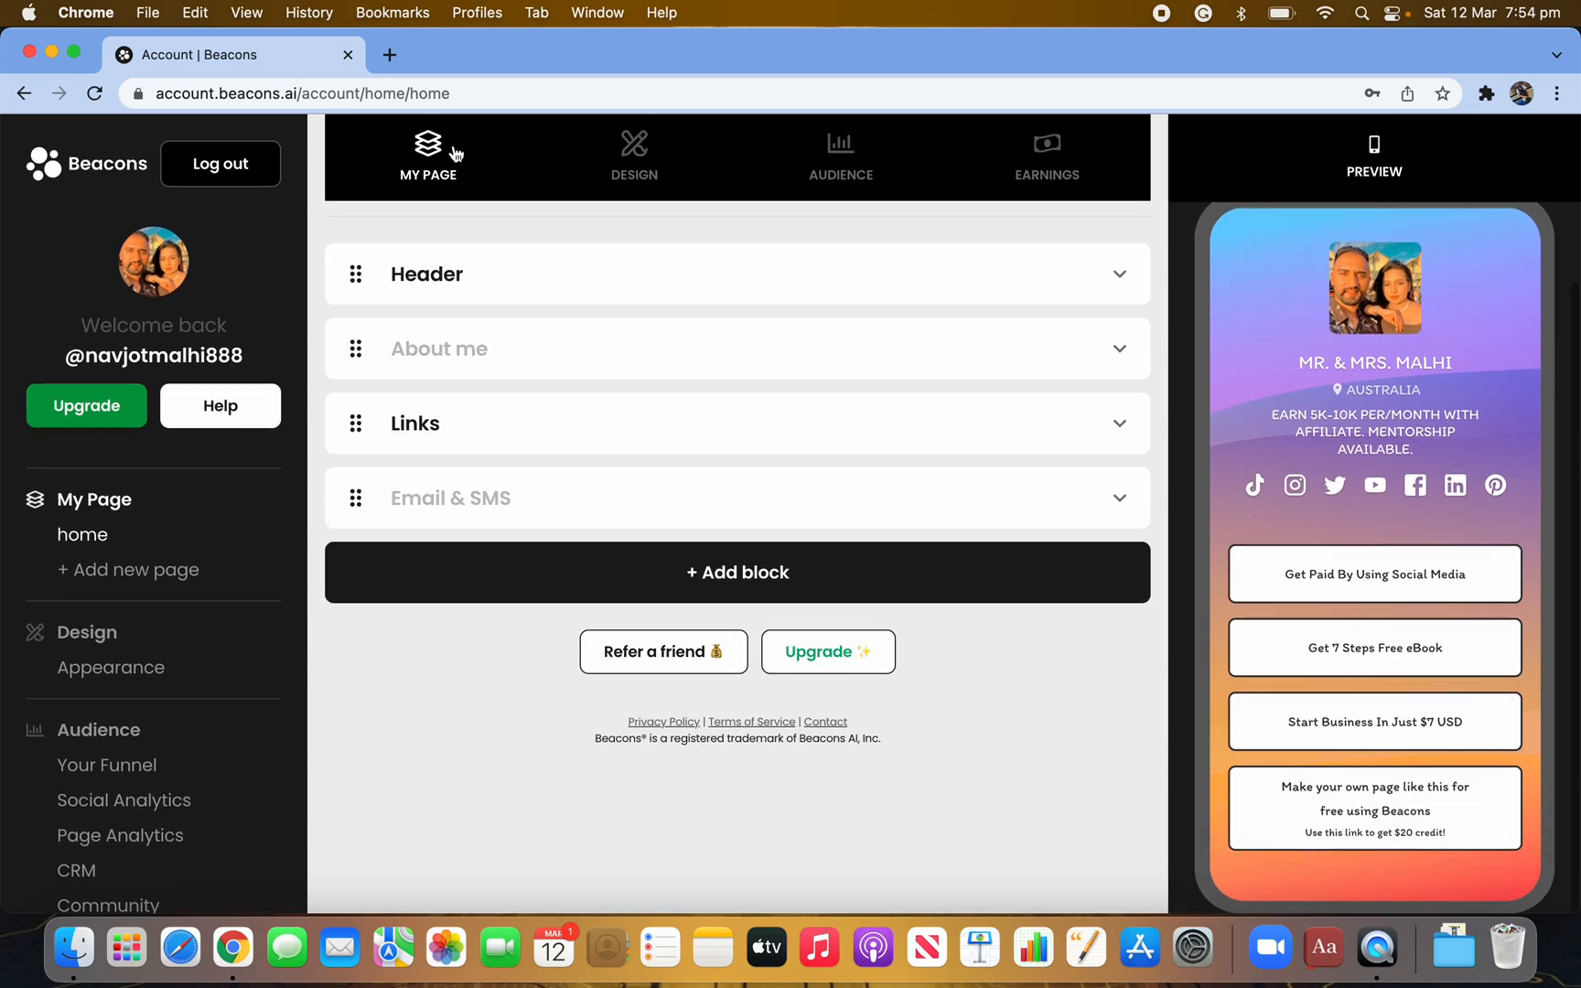
Step: Open Canva in a new browser tab and look through the existing designs on its home page
{"action": "key", "text": "super+t"}
{"action": "type", "text": "CANVA"}
{"action": "key", "text": "Return"}
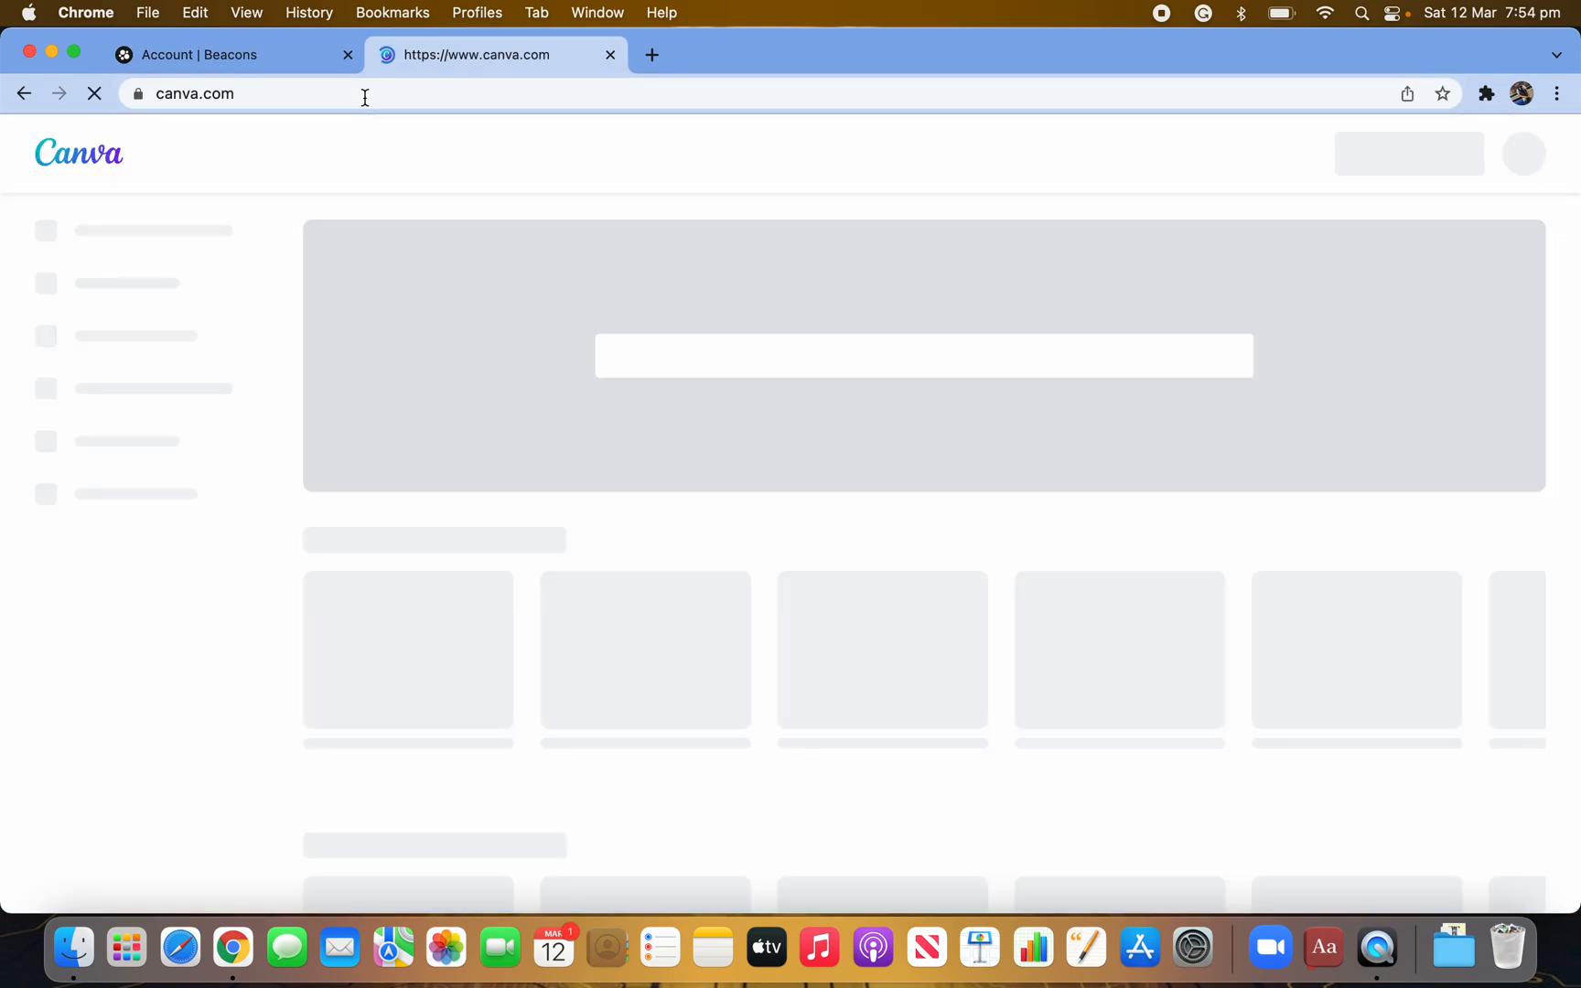
{"action": "scroll", "coordinate": [681, 738], "scroll_direction": "down", "scroll_amount": 10}
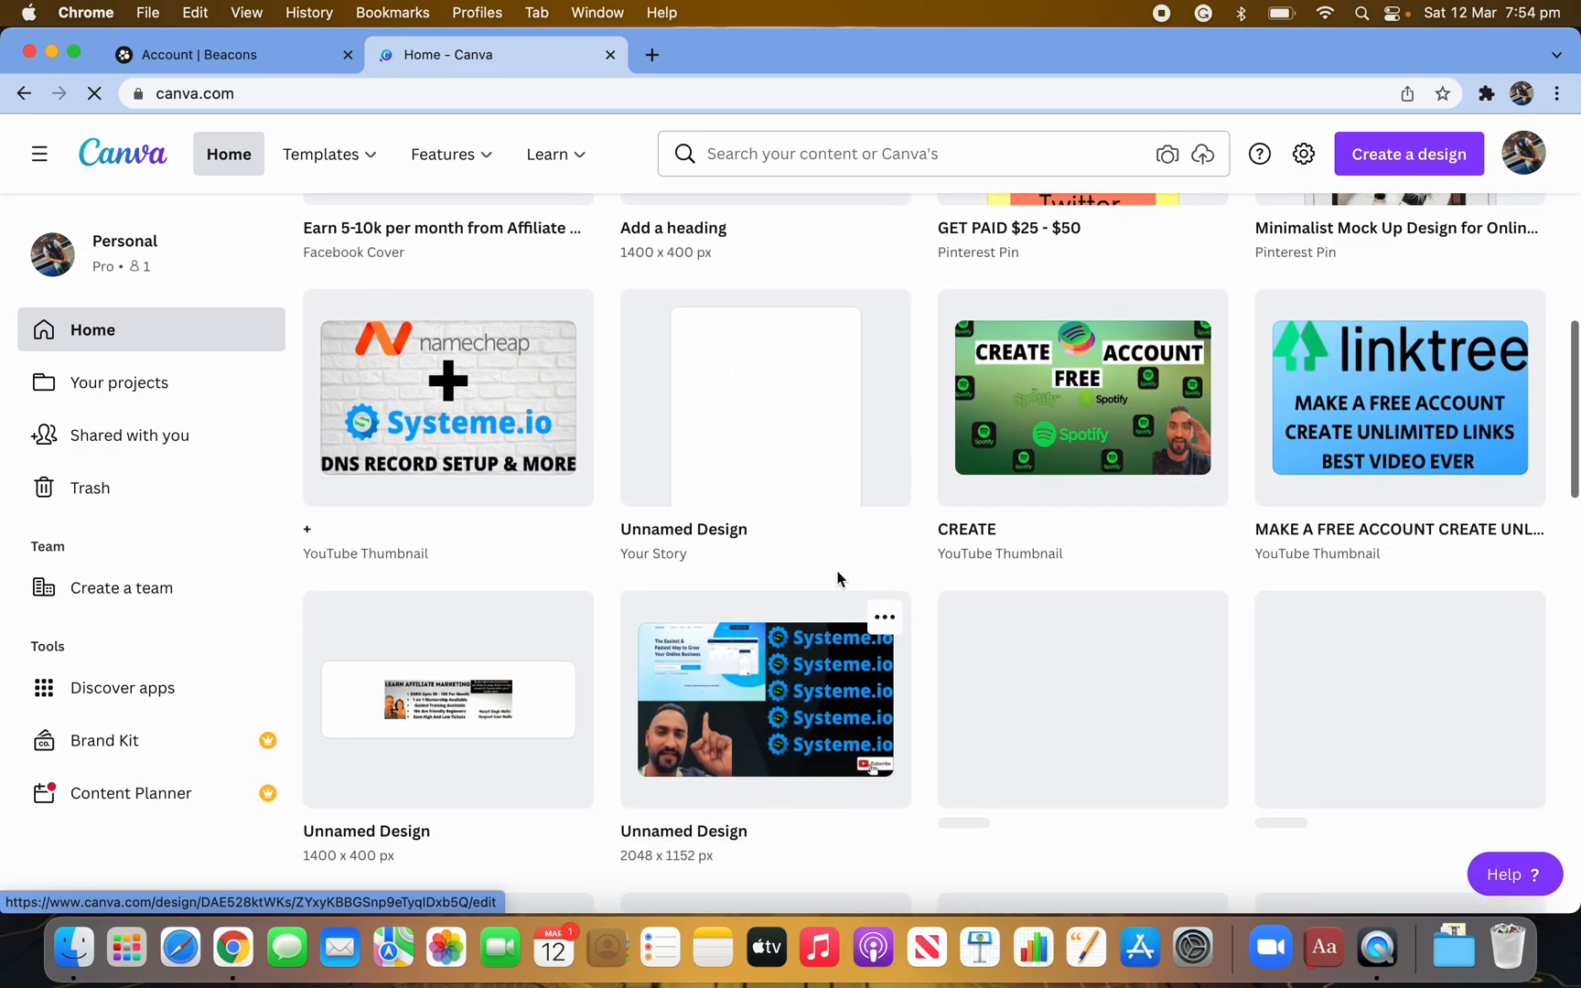
{"action": "scroll", "coordinate": [847, 540], "scroll_direction": "up", "scroll_amount": 6}
{"action": "scroll", "coordinate": [847, 529], "scroll_direction": "down", "scroll_amount": 15}
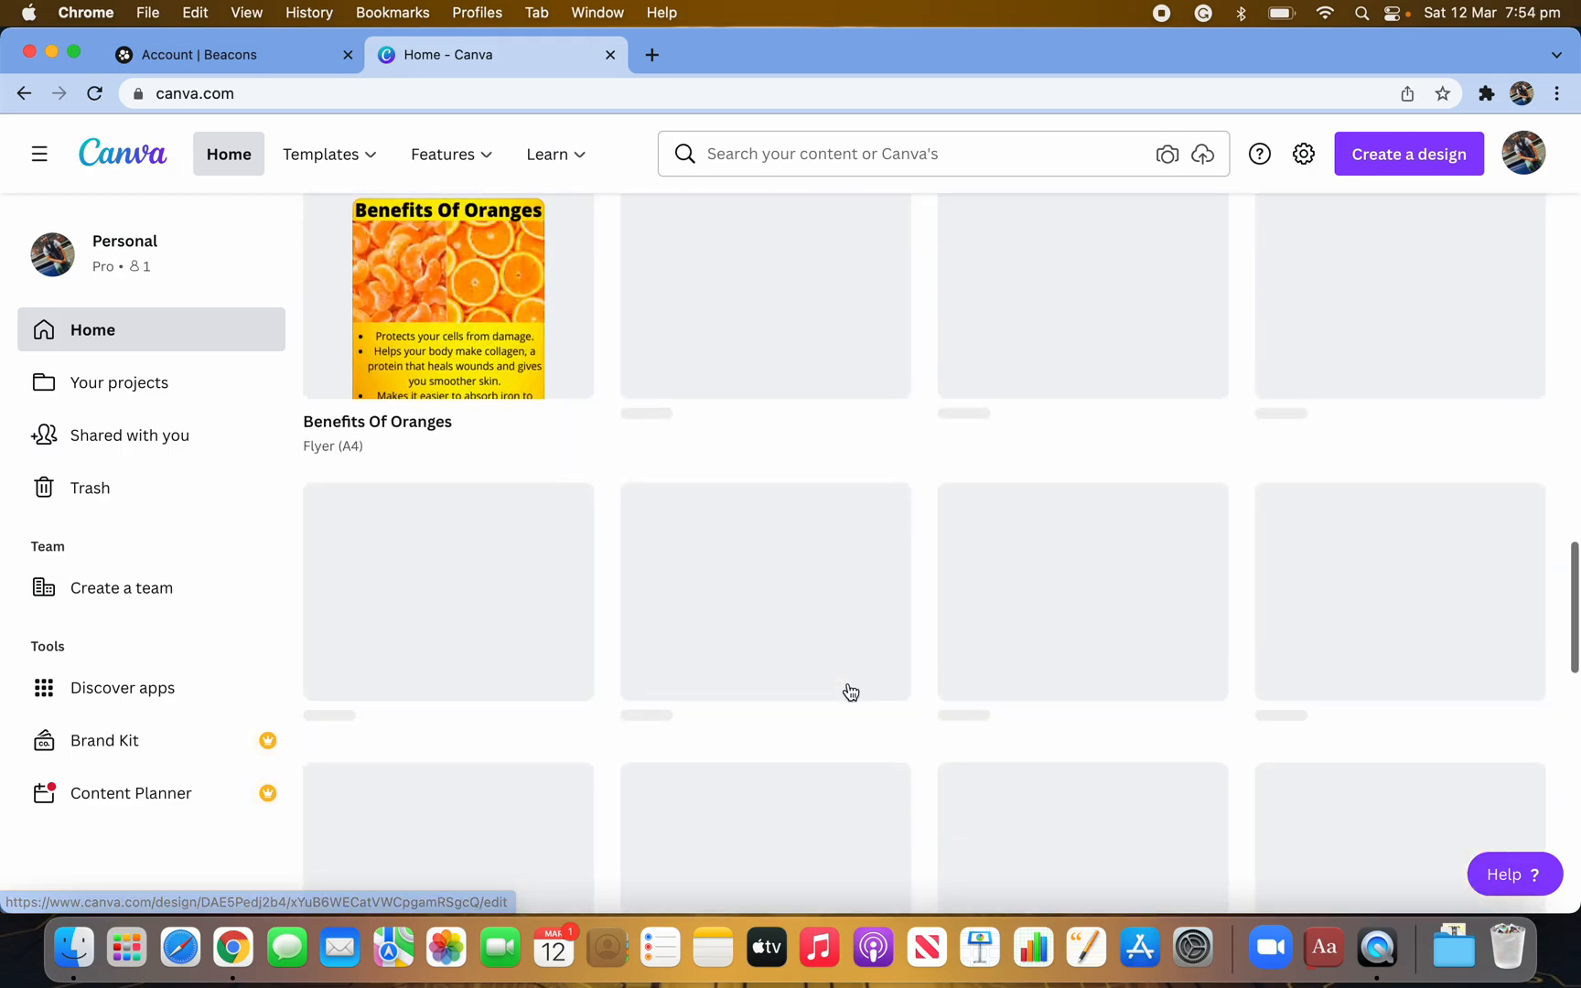
{"action": "scroll", "coordinate": [872, 416], "scroll_direction": "up", "scroll_amount": 3}
{"action": "scroll", "coordinate": [924, 592], "scroll_direction": "down", "scroll_amount": 3}
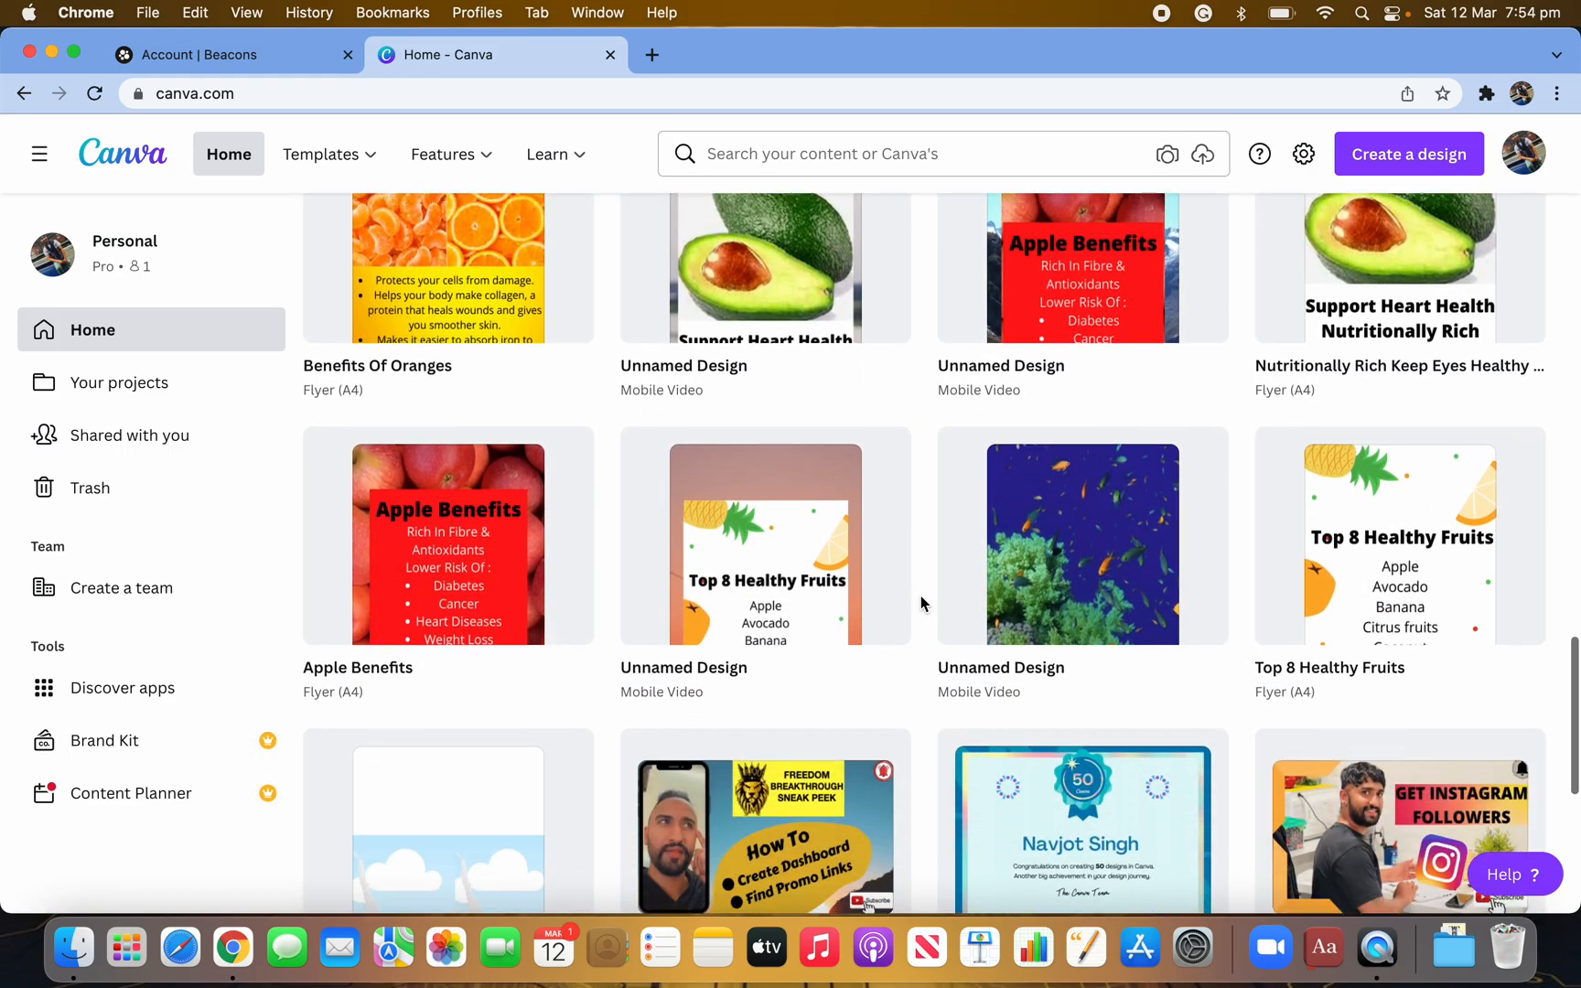